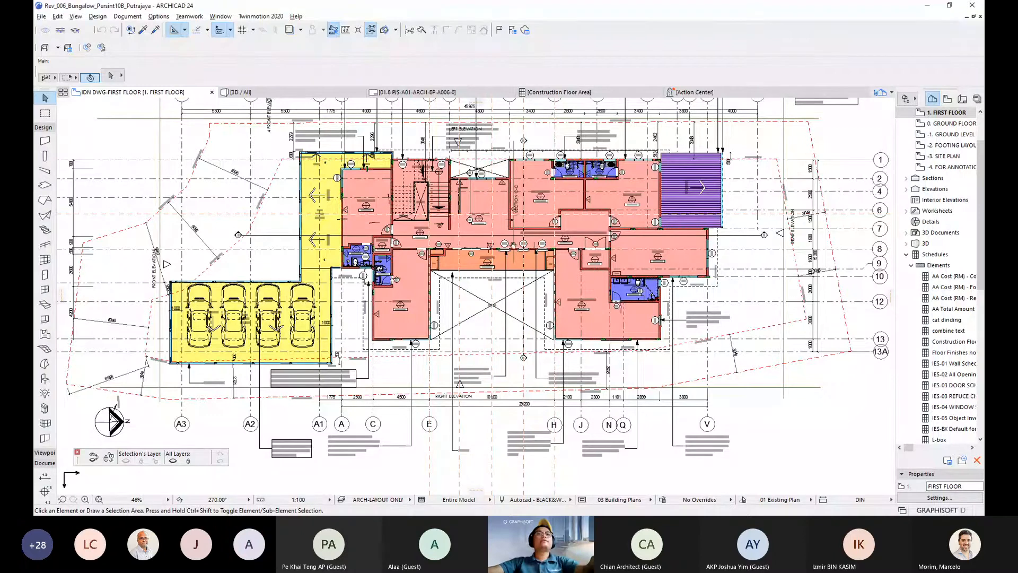
- Open the 3D view of the bungalow and examine it from the roofs, the pool side and the car porch
middle_drag(513, 244, 518, 280)
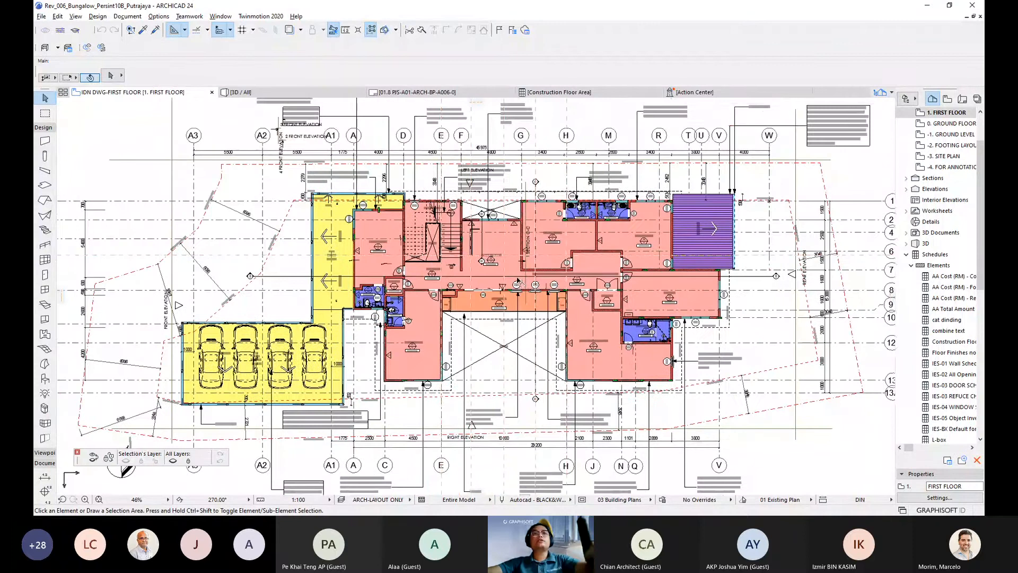
key(F3)
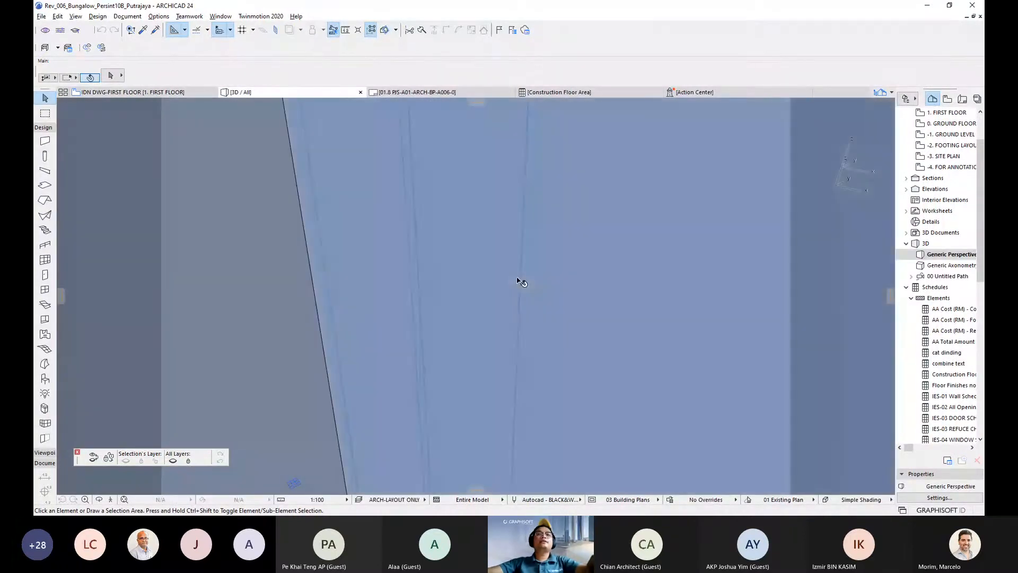
scroll(522, 287, down, 5)
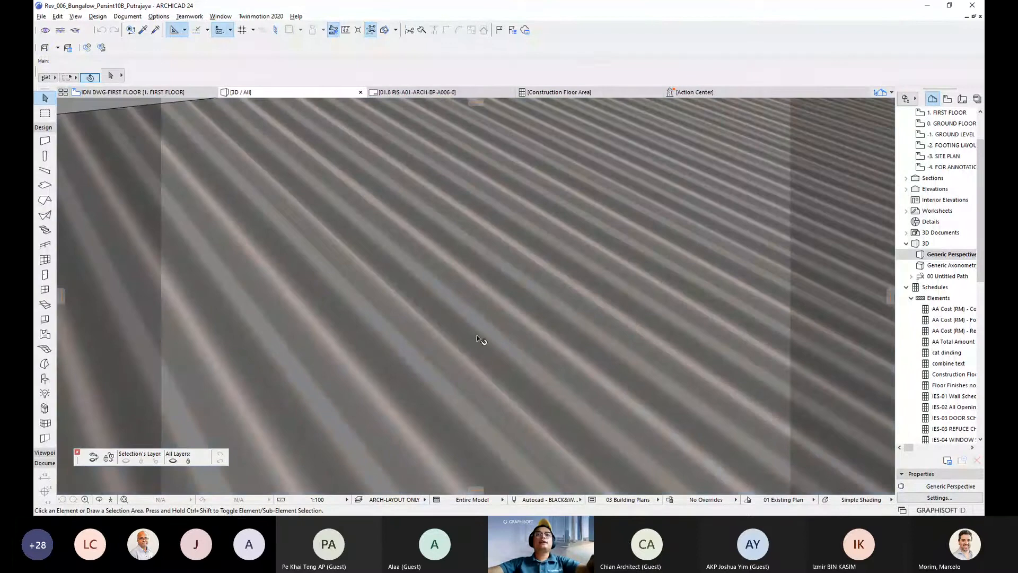
scroll(480, 336, up, 1)
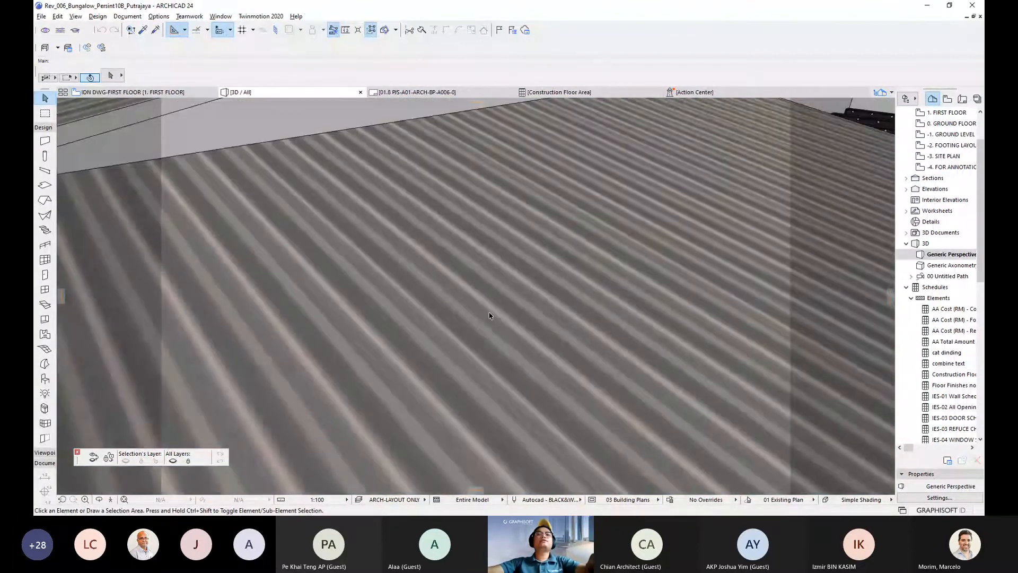
scroll(448, 245, up, 6)
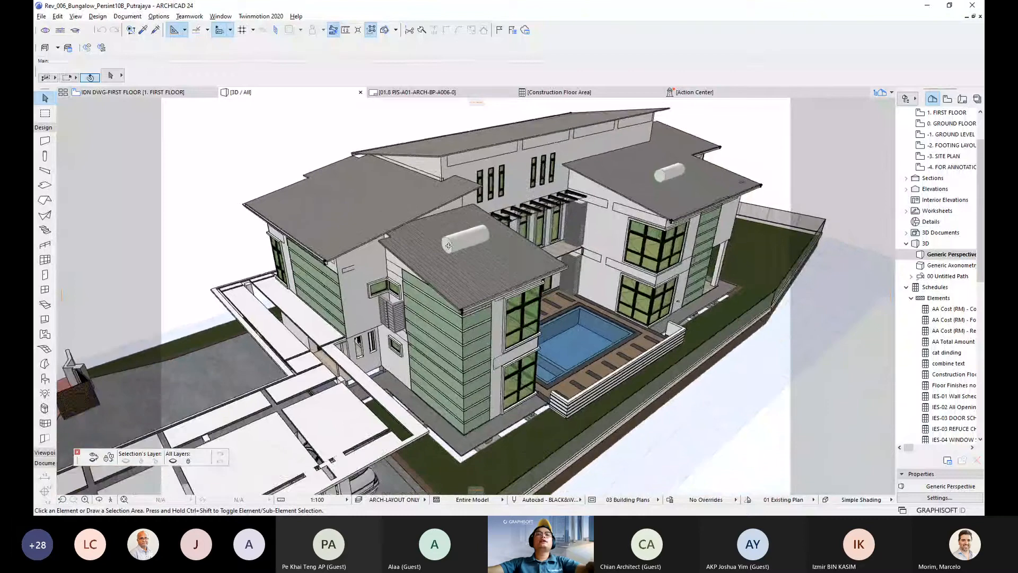
scroll(448, 245, down, 2)
drag(505, 226, 358, 238)
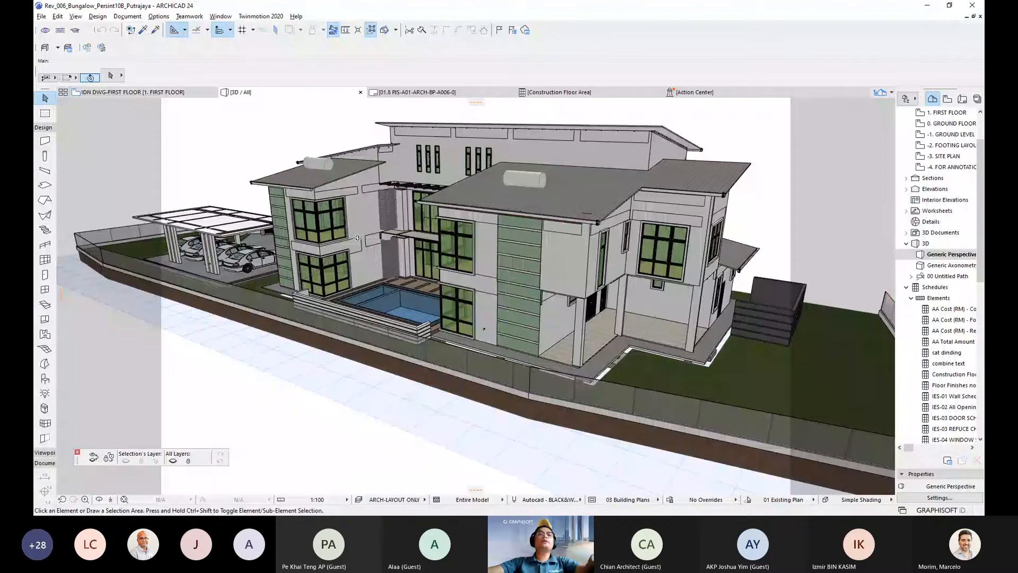
shift+middle_drag(357, 238, 390, 281)
scroll(390, 281, up, 3)
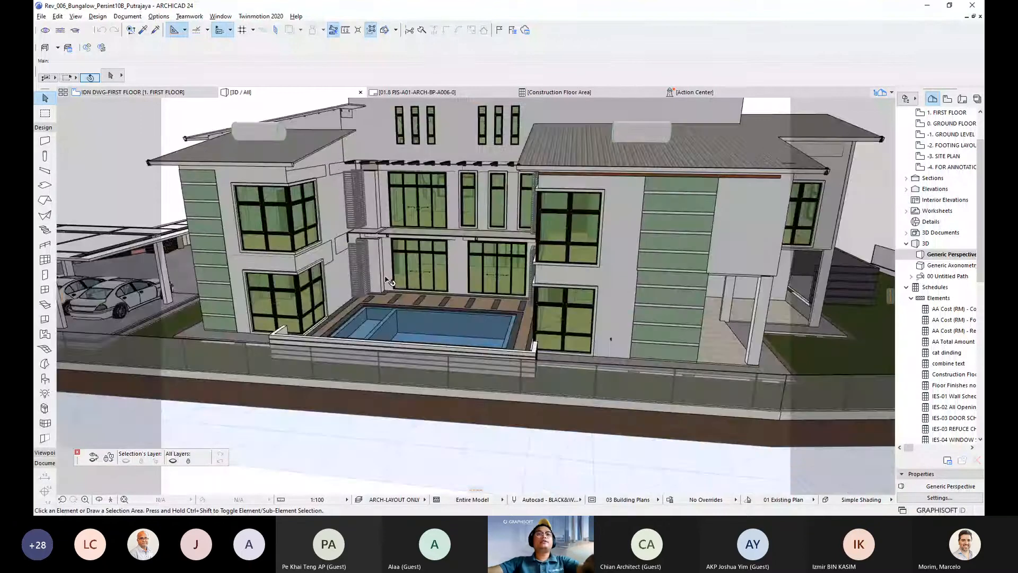
drag(390, 281, 498, 301)
scroll(499, 301, up, 2)
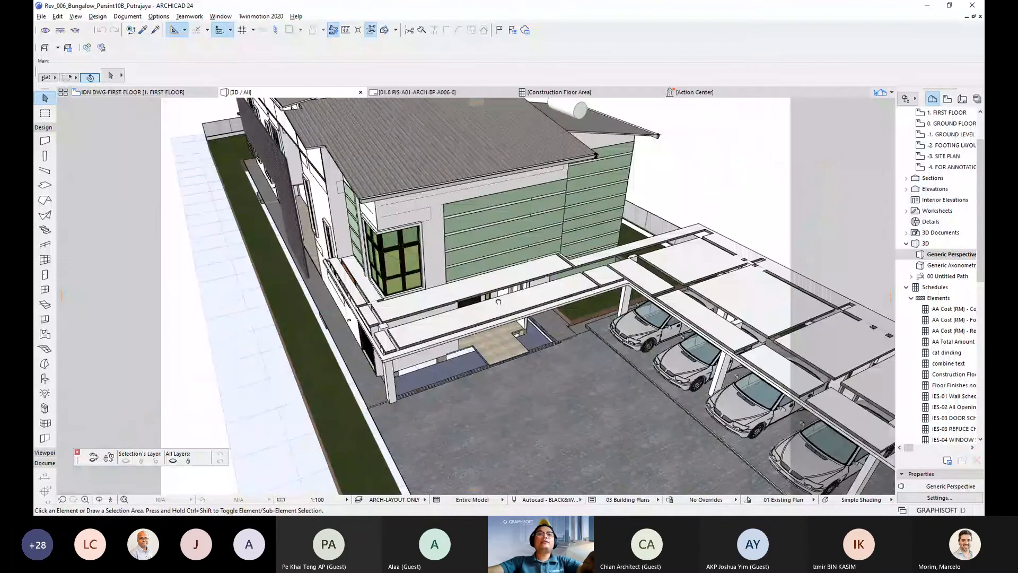
- Return to the first floor plan and examine the room zones around the family area, balcony and bedrooms
key(F2)
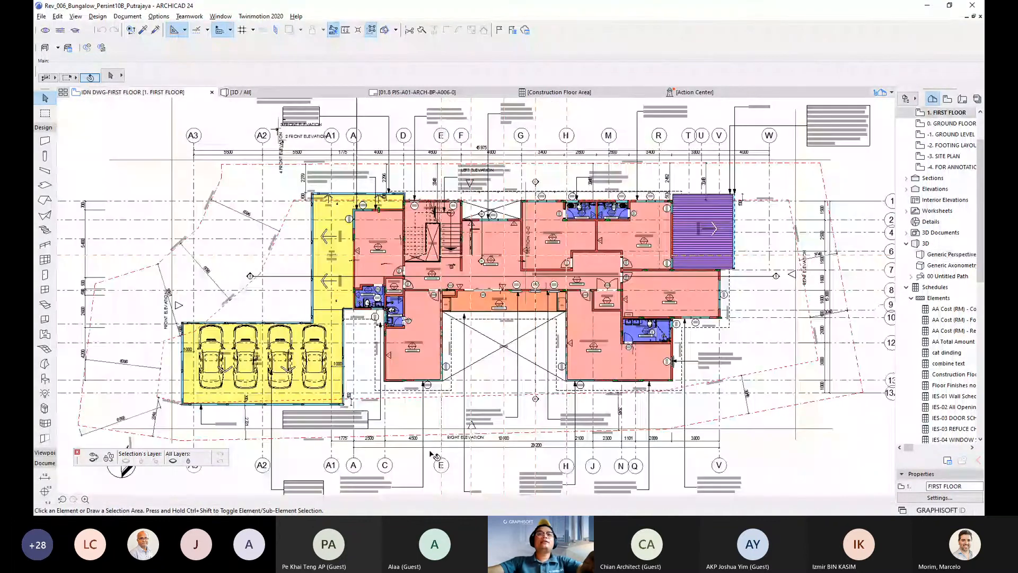
scroll(428, 291, up, 3)
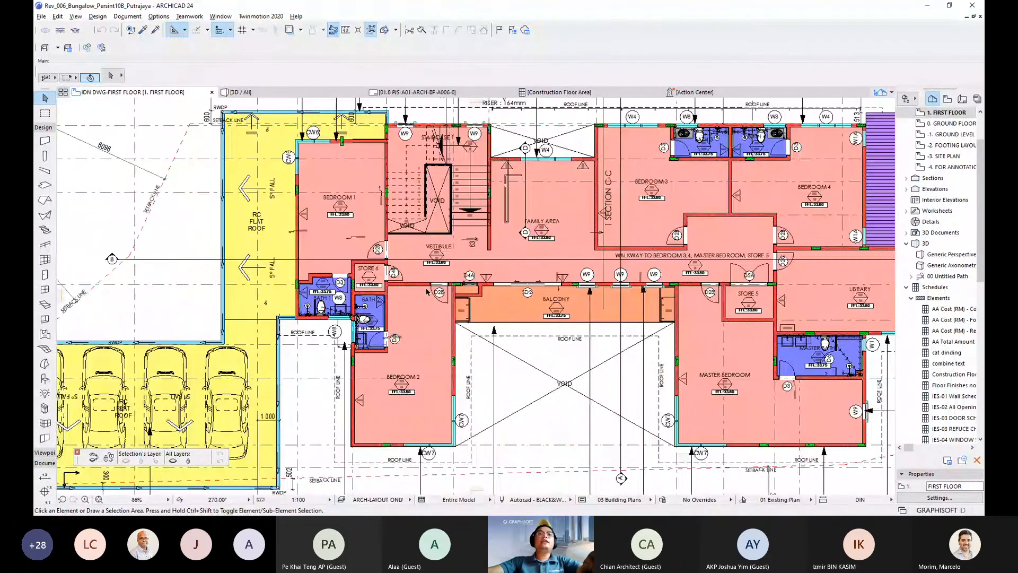
scroll(427, 292, down, 2)
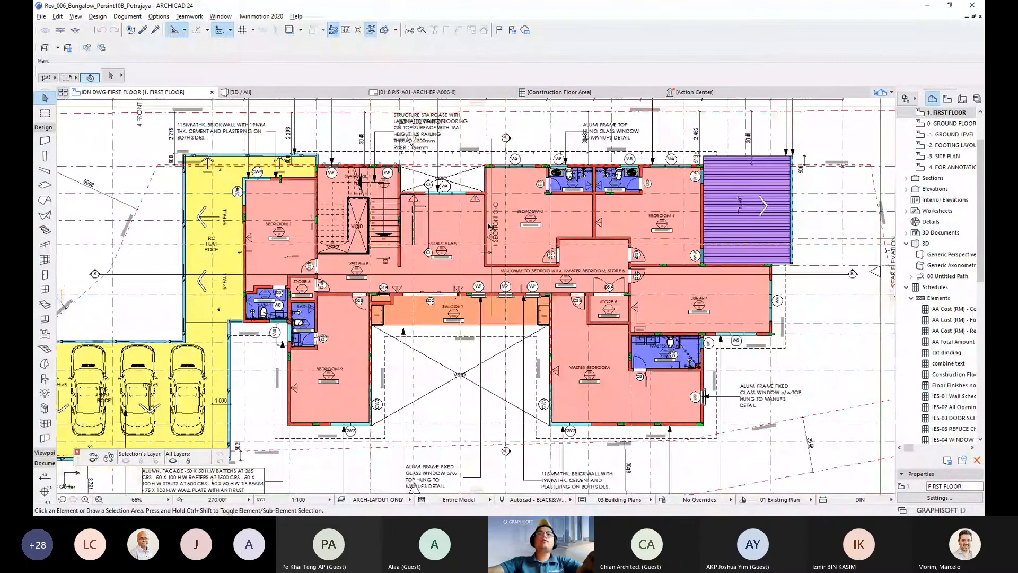
scroll(424, 254, up, 4)
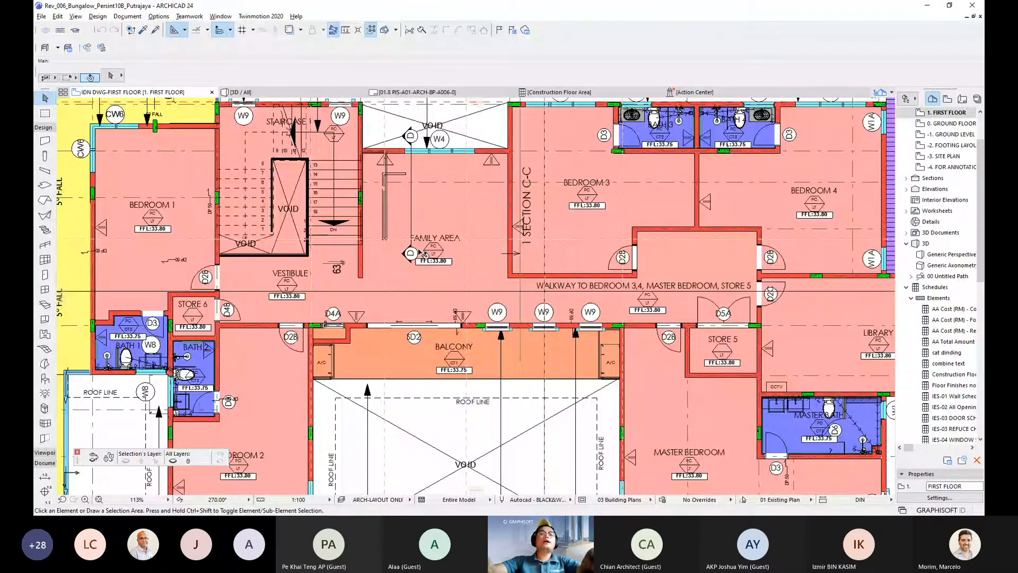
middle_drag(503, 251, 453, 239)
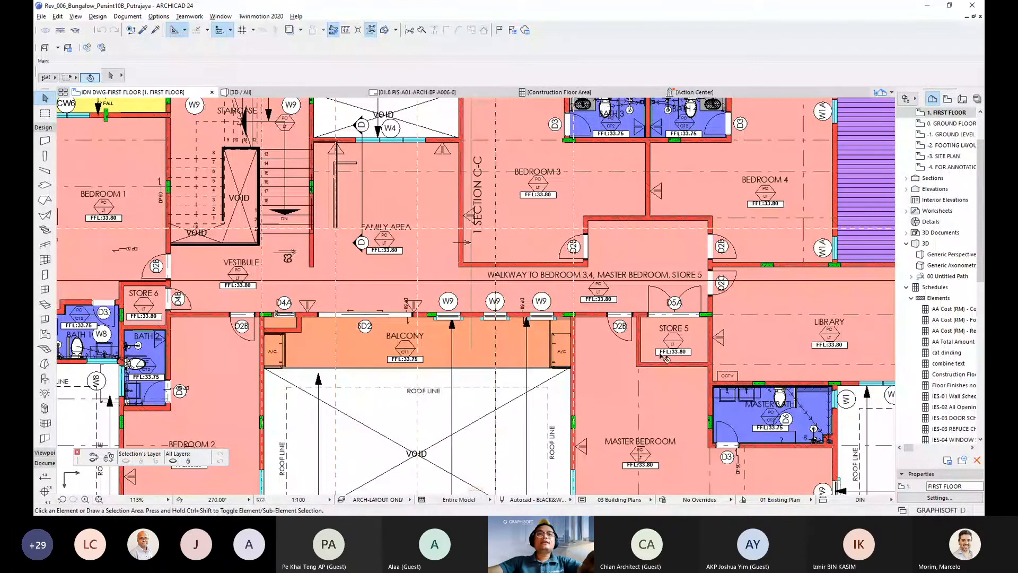
scroll(778, 258, down, 2)
- Go down to the ground floor plan and examine its zones, from the car porch and pool to the kitchens and terrace
key(ctrl+Down)
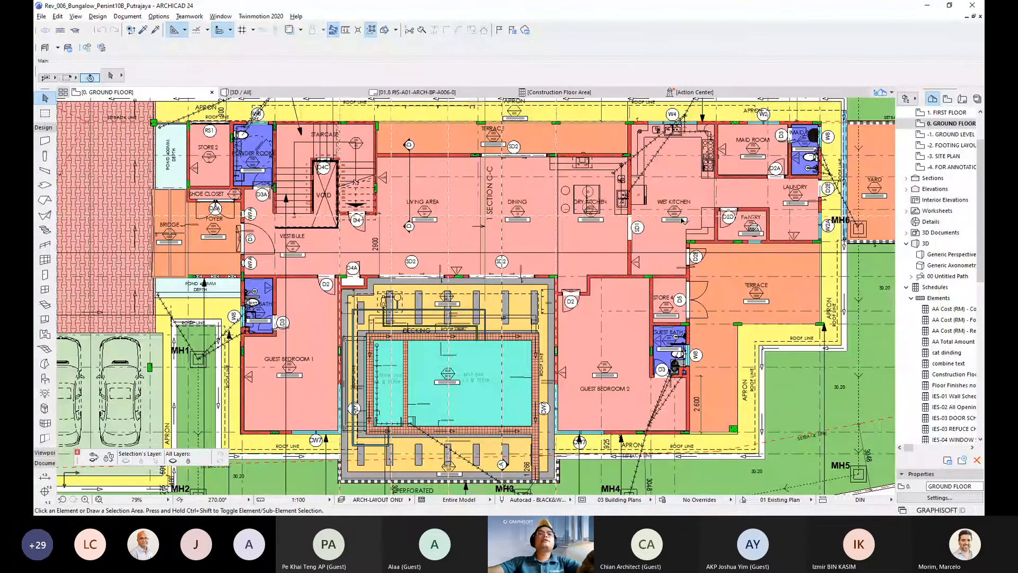
middle_drag(685, 191, 523, 225)
scroll(616, 205, up, 1)
scroll(523, 225, up, 1)
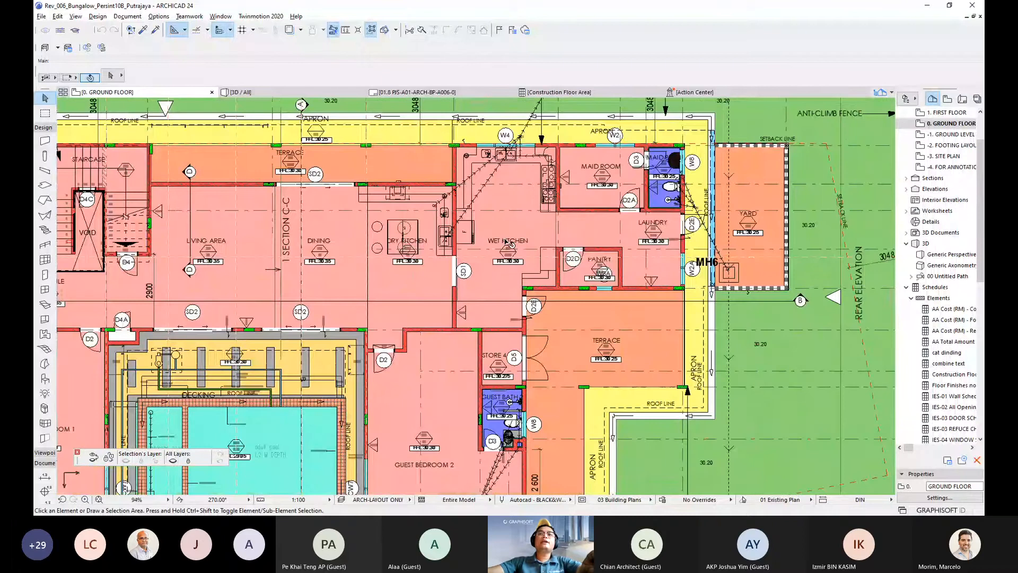
middle_drag(511, 305, 547, 254)
scroll(548, 254, down, 2)
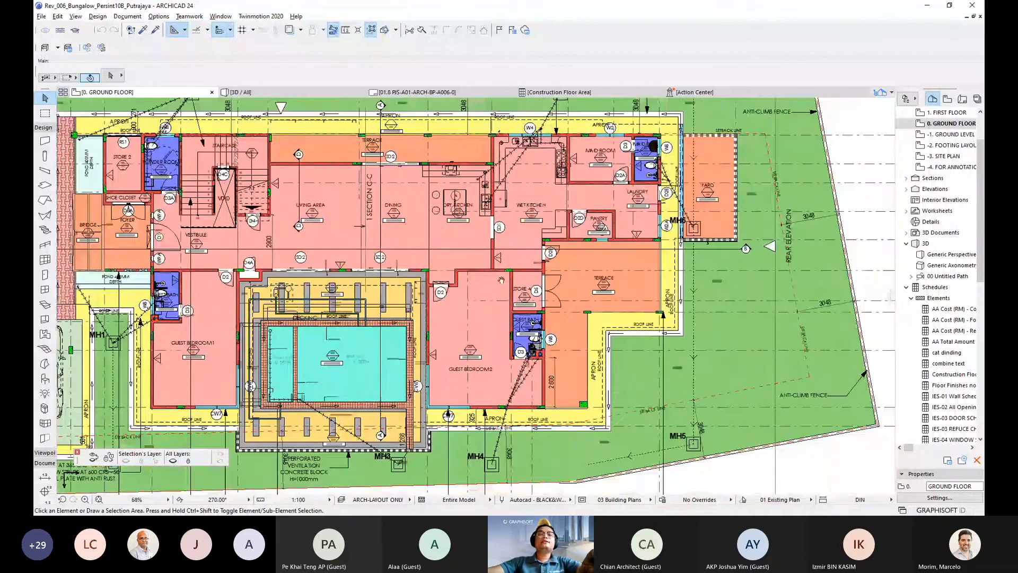
middle_drag(501, 280, 648, 289)
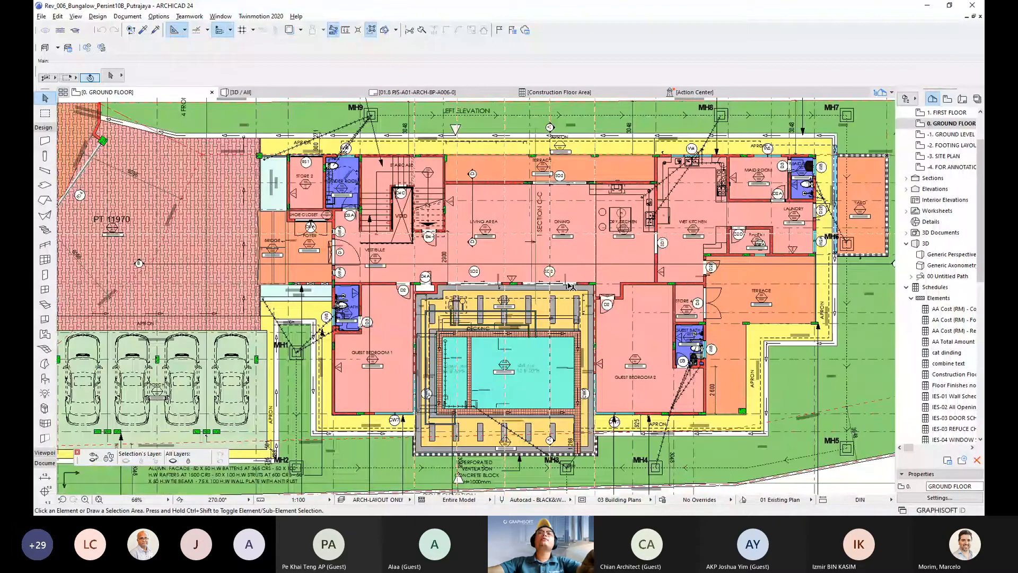
scroll(548, 279, up, 1)
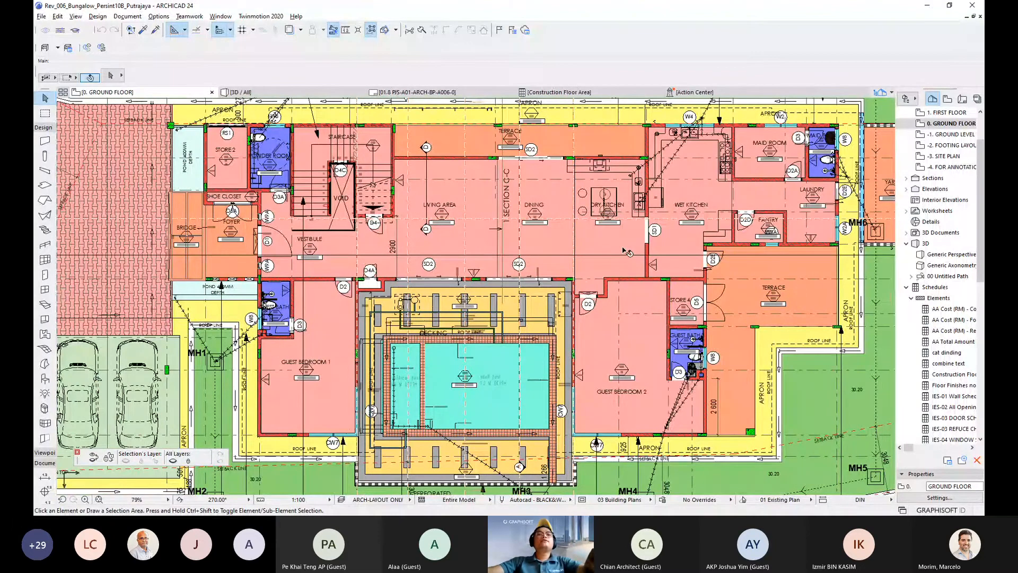
middle_drag(627, 253, 511, 273)
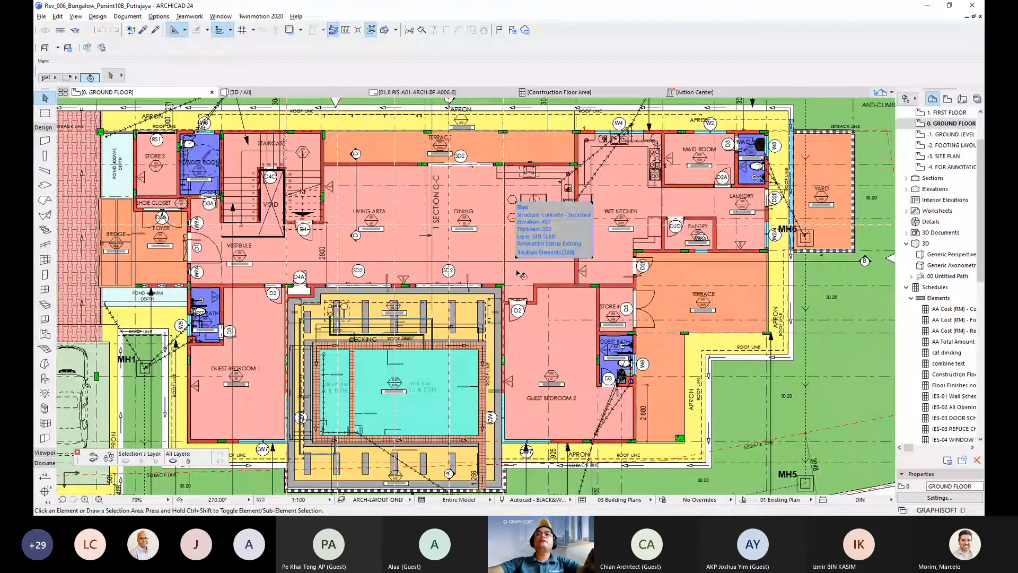
middle_drag(443, 285, 484, 268)
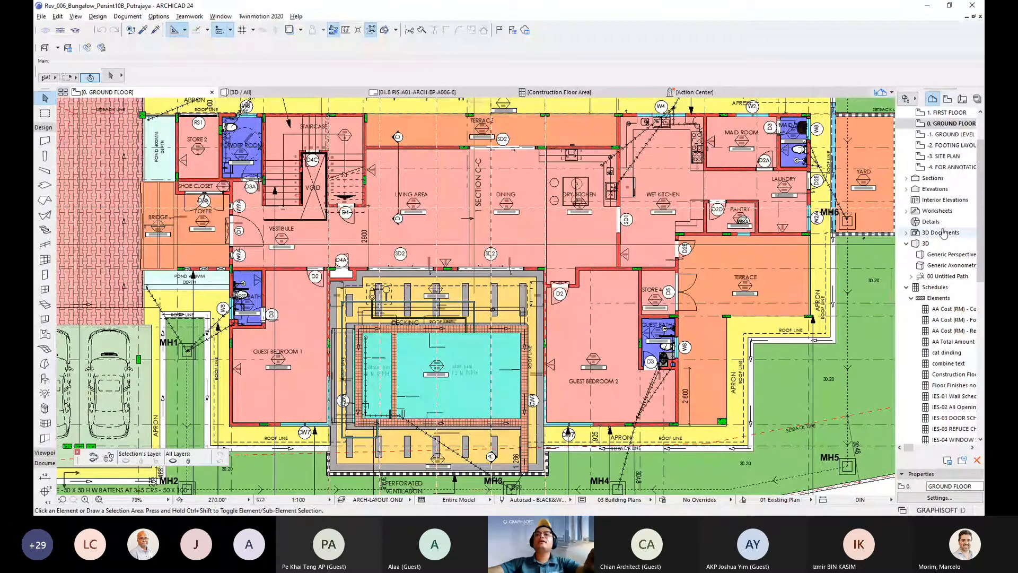
- Collapse the Stories and Elements branches of the project map and open the scheme settings for the schedules
scroll(943, 233, up, 2)
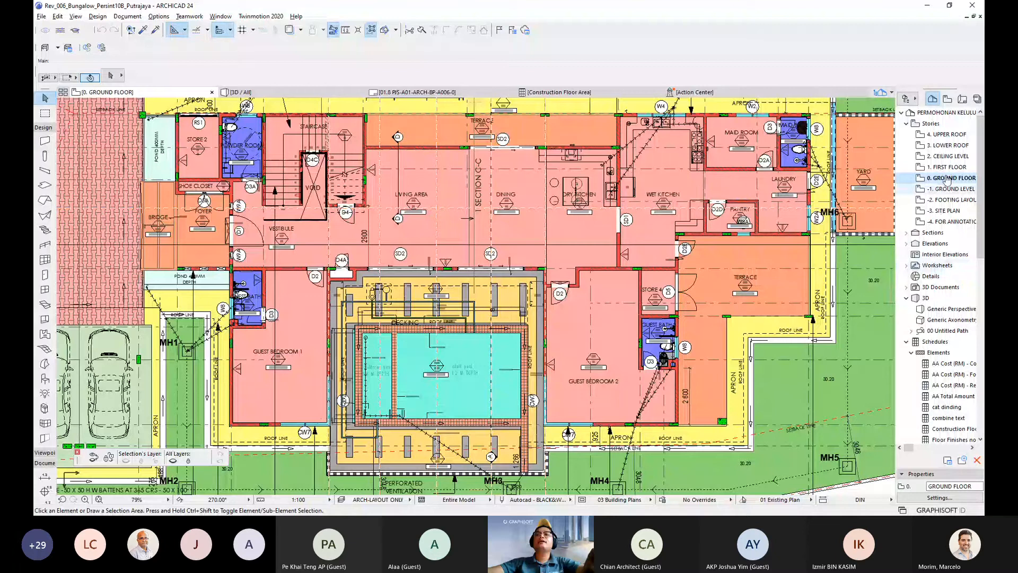
click(906, 123)
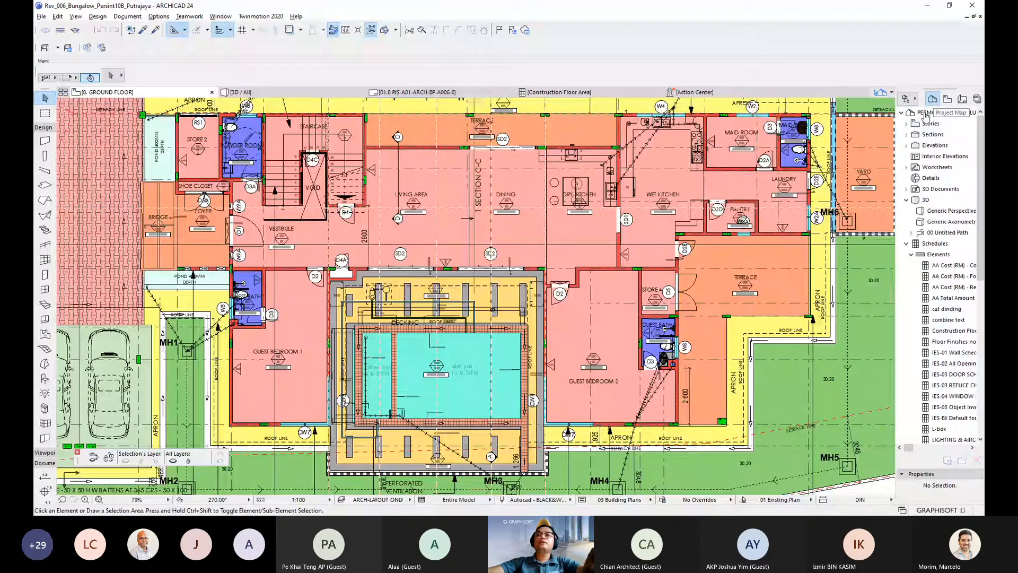
click(911, 255)
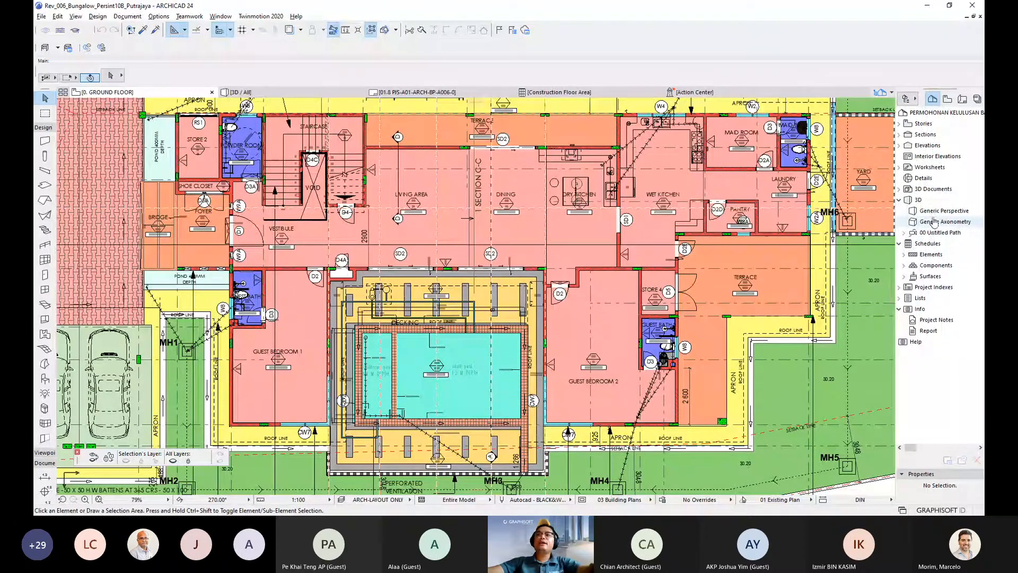
scroll(934, 223, left, 1)
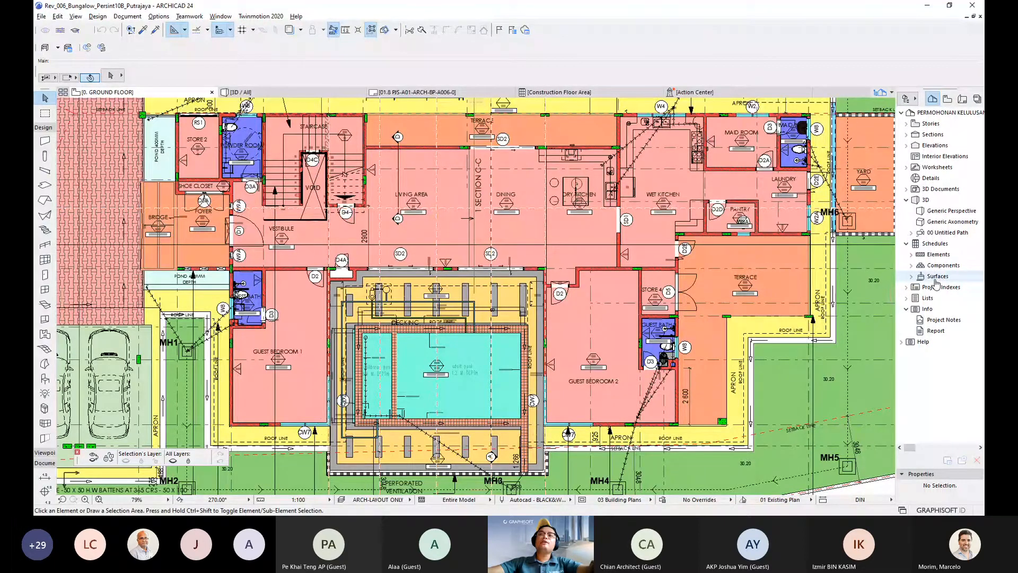
right_click(936, 248)
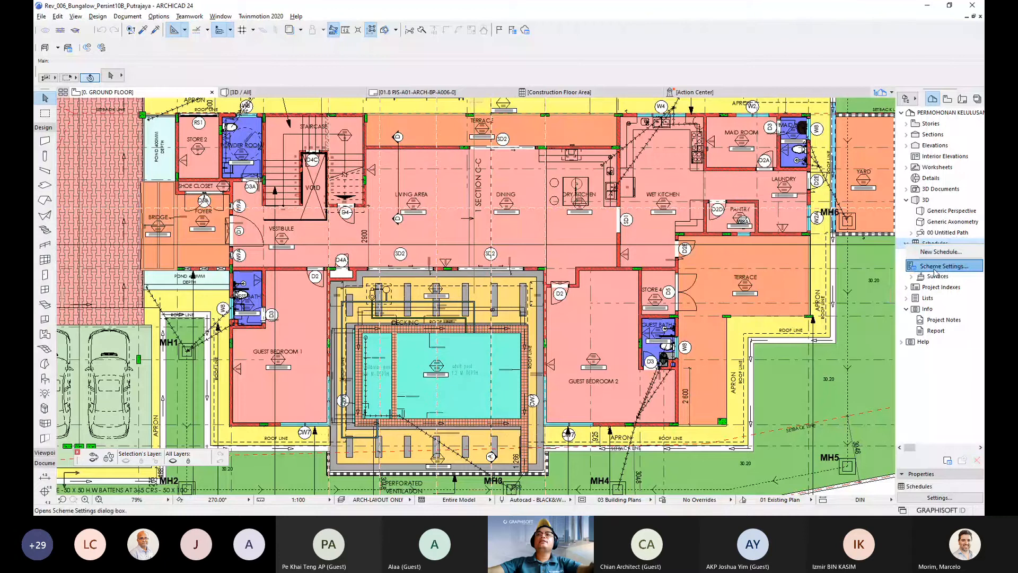
click(935, 270)
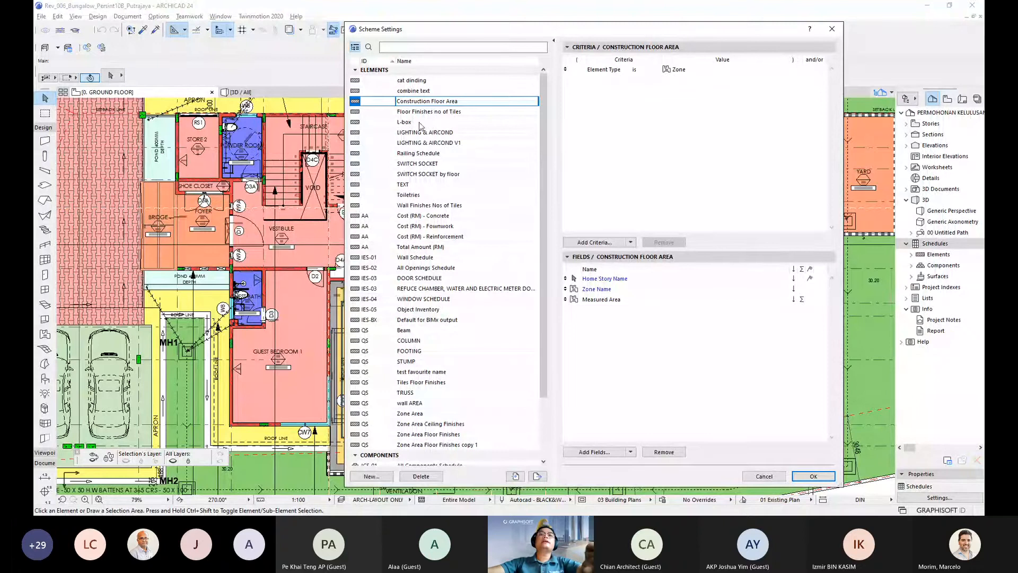
- Create a new Elements schedule scheme named "Construction Floor Area (CFA)"
click(432, 70)
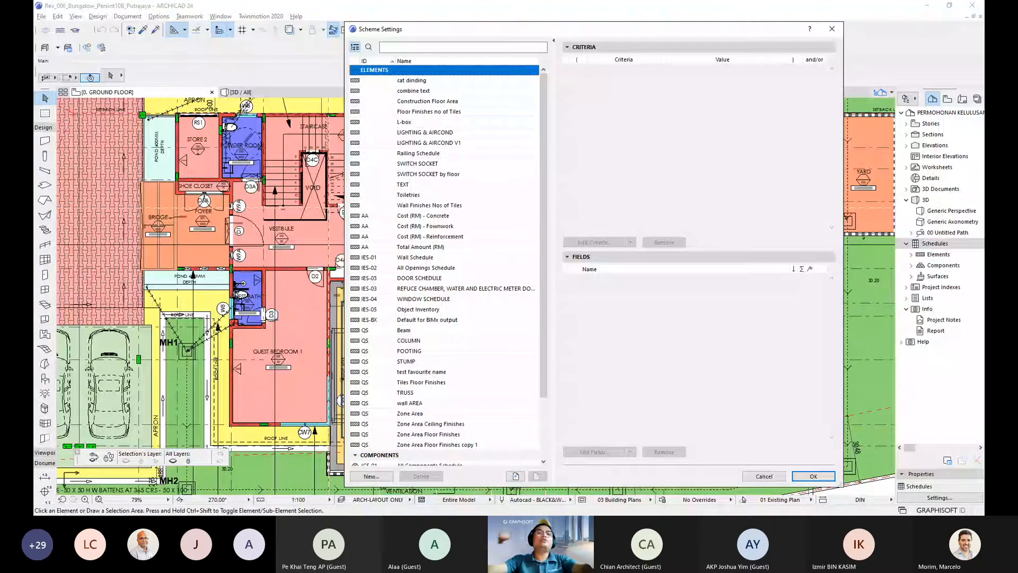
click(372, 476)
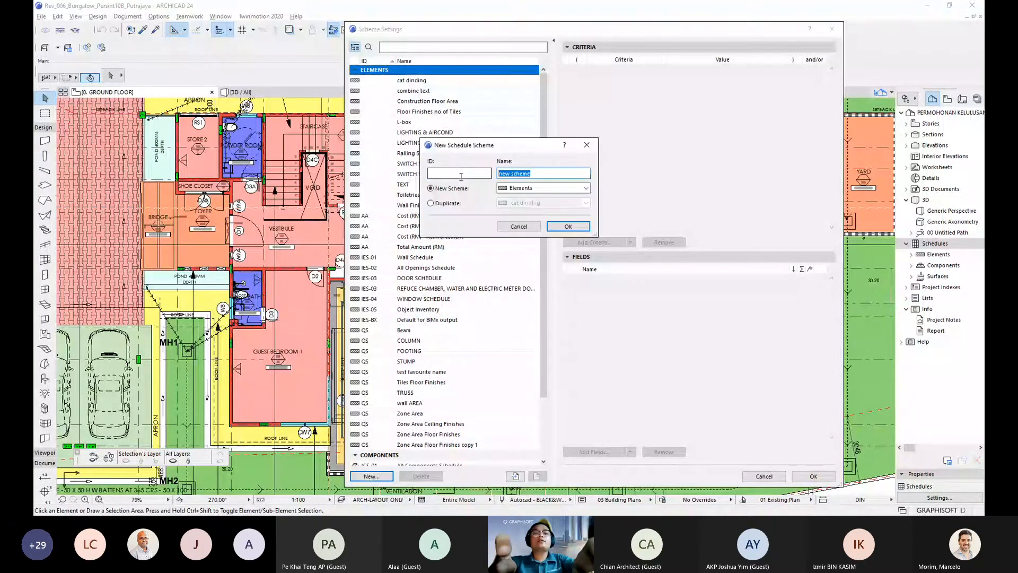
text(Cons)
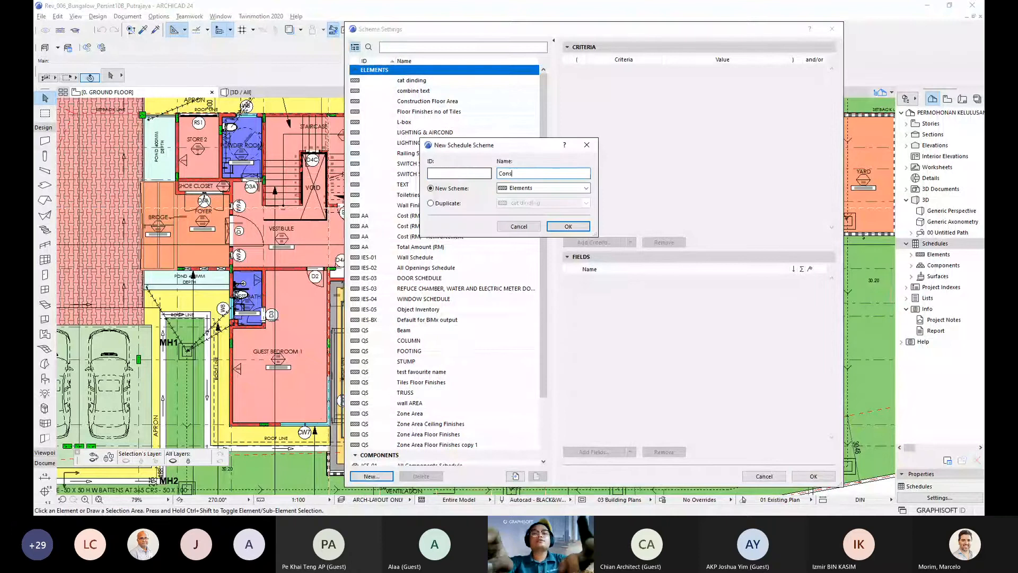
text(truction Floor Ar)
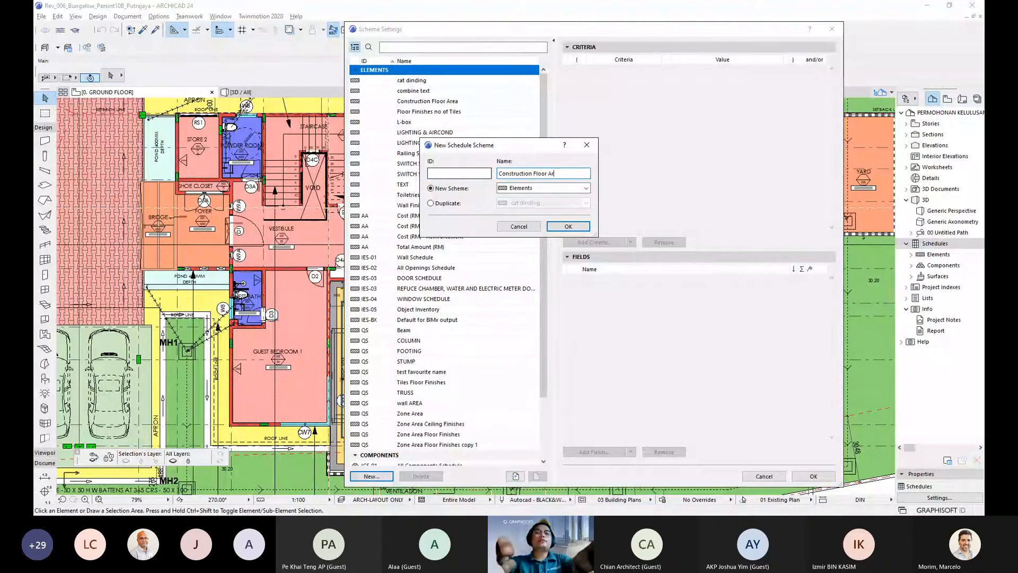
text(ea (CFA))
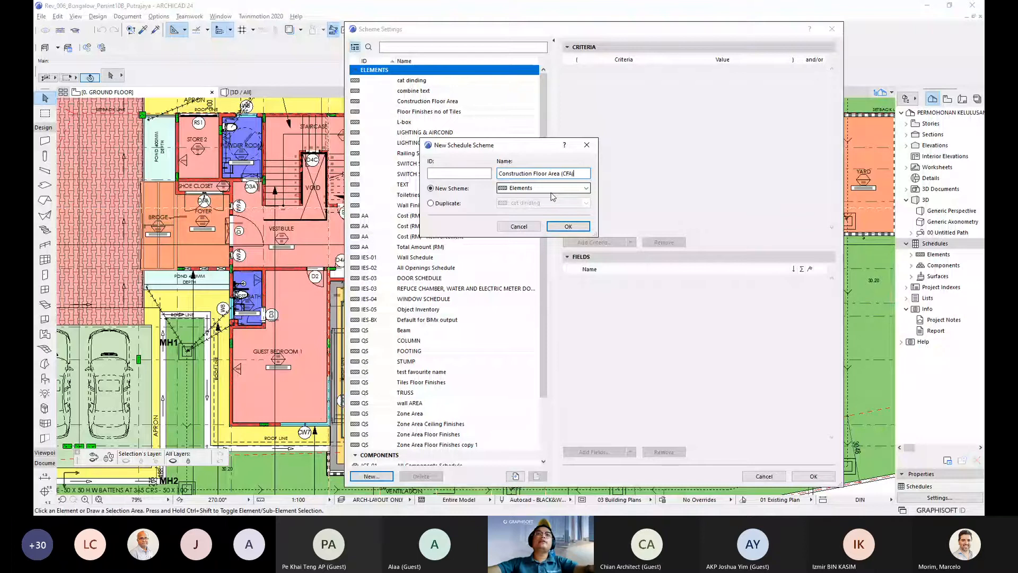
click(564, 228)
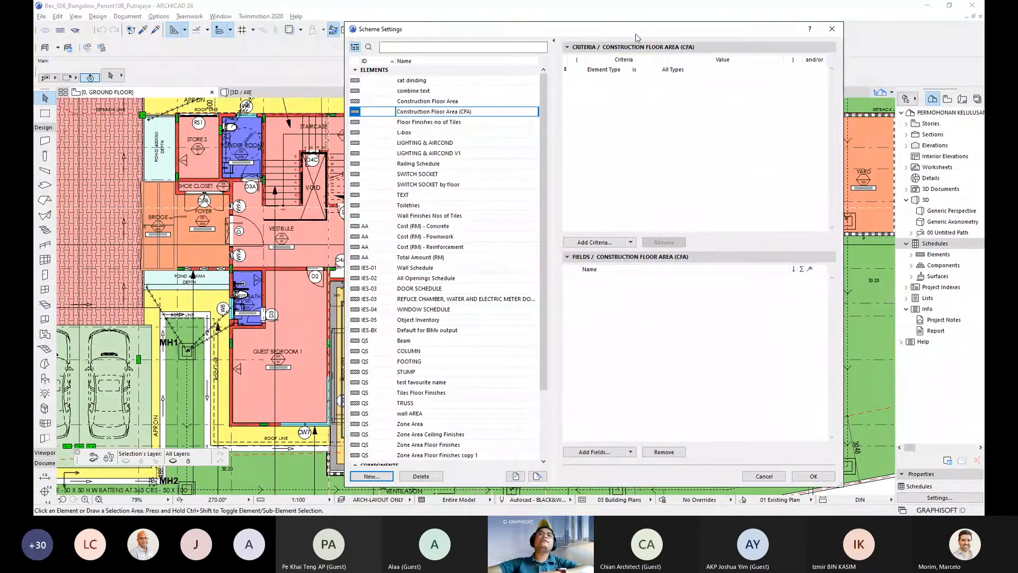
- Set the Element Type criterion of the Construction Floor Area (CFA) scheme to Zone
drag(636, 37, 497, 27)
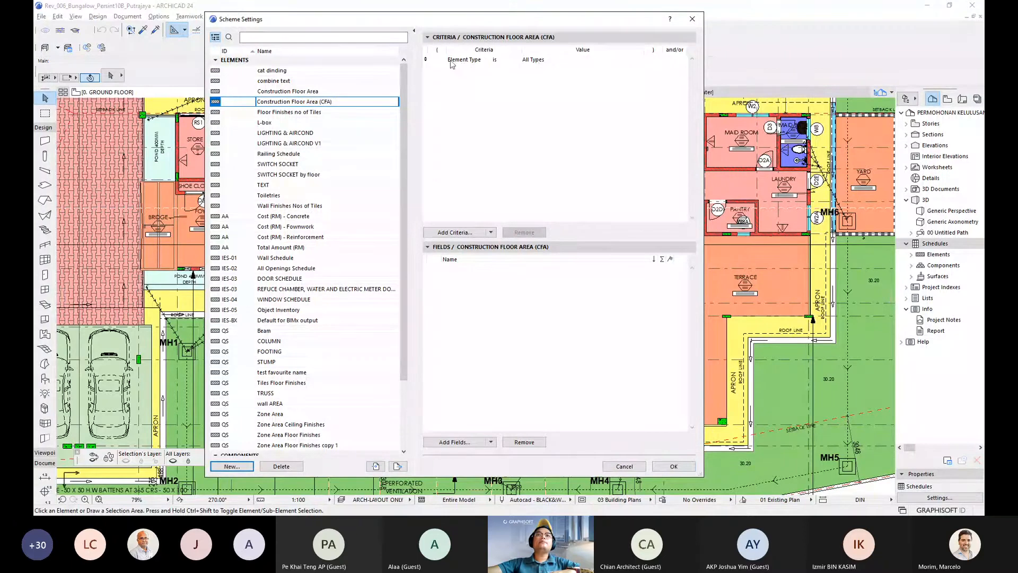
click(472, 60)
click(637, 59)
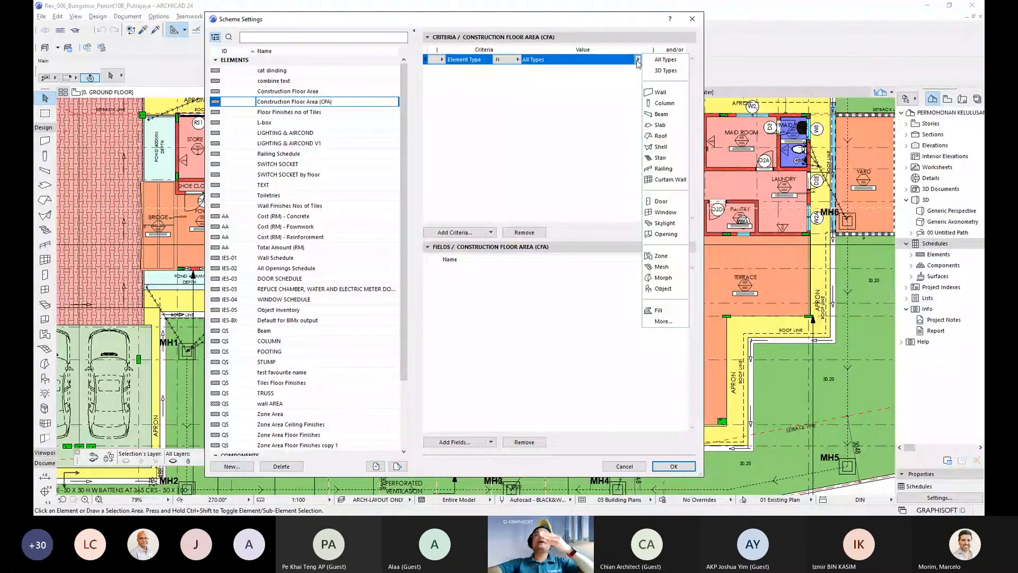
click(666, 258)
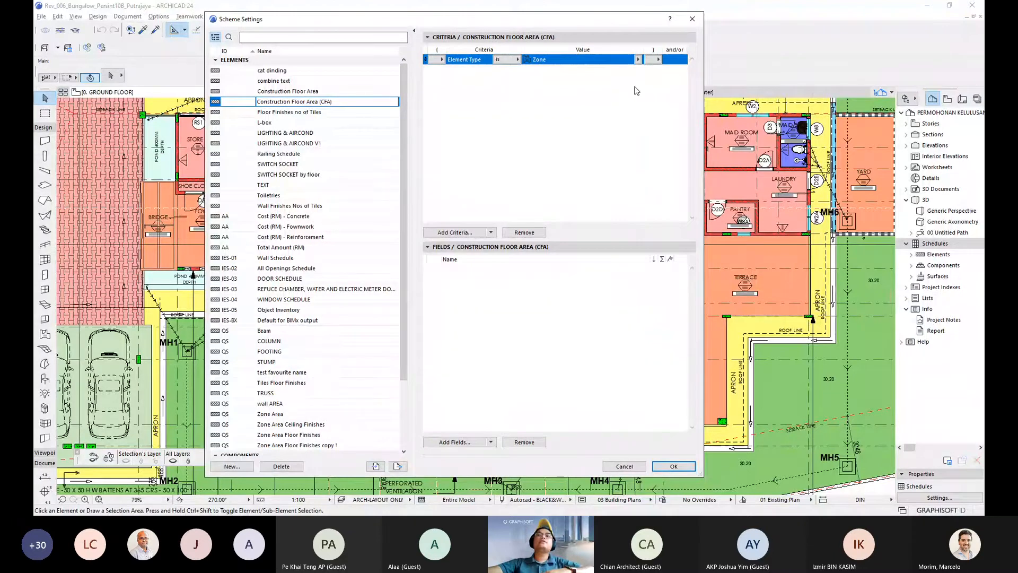
- Add the Home Story Name field to the Construction Floor Area (CFA) scheme
click(492, 441)
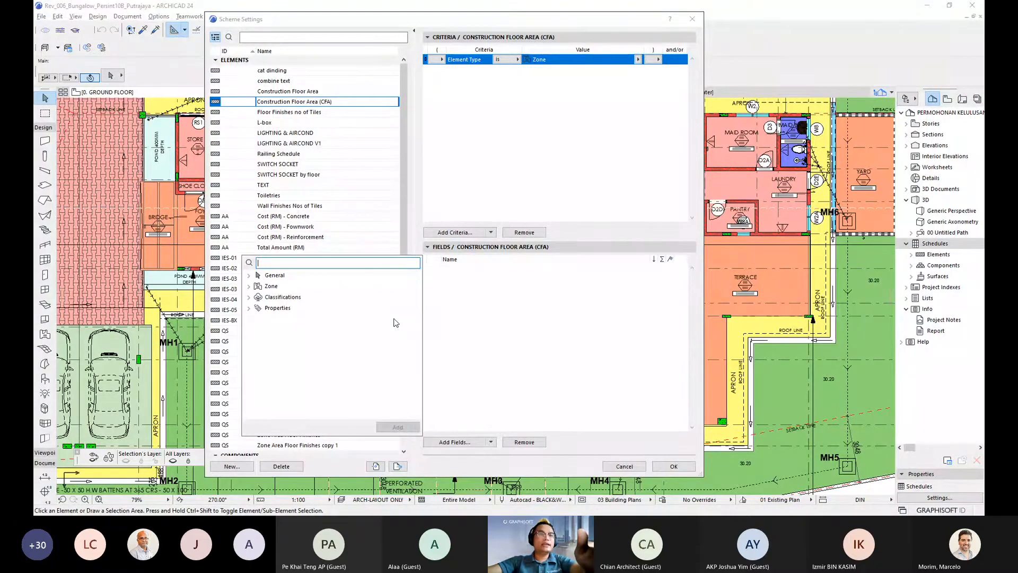
text(home)
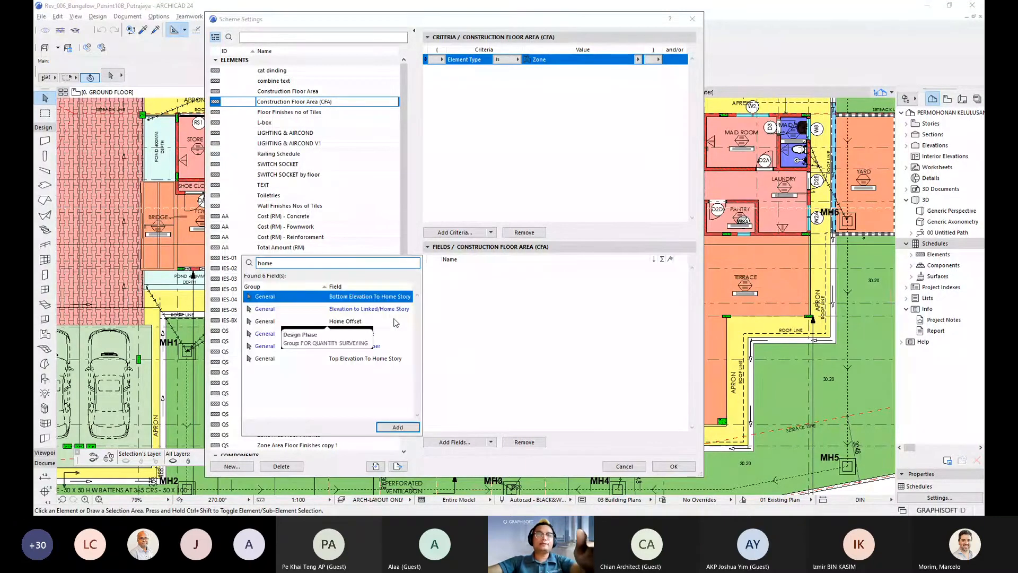
click(350, 334)
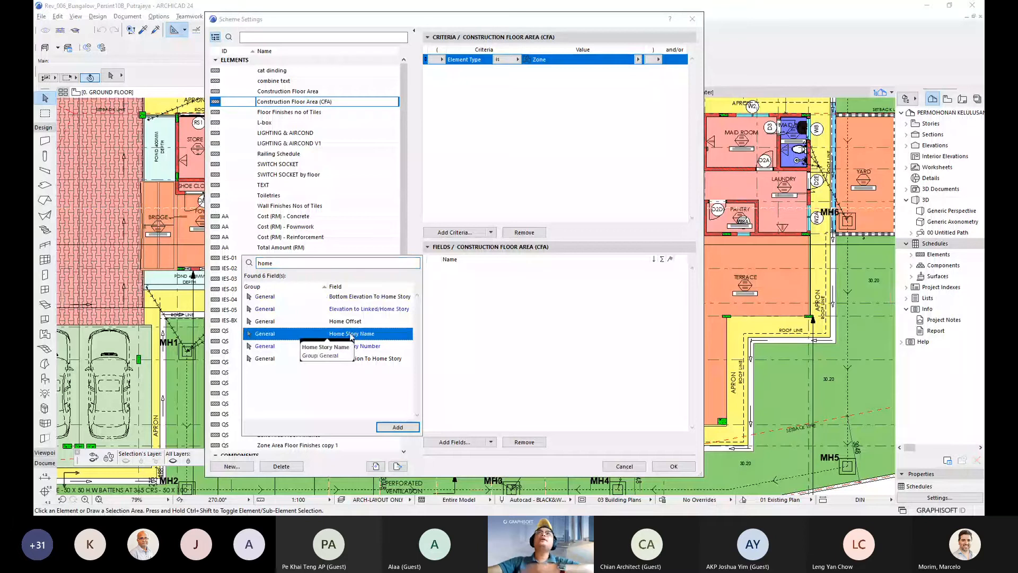
double_click(350, 334)
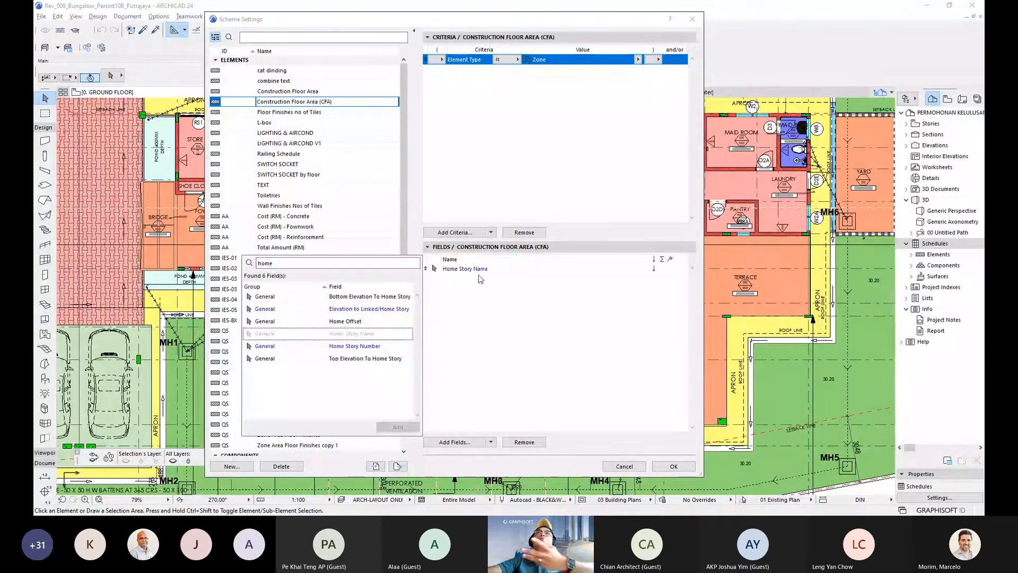
- Find the zone fields and add Zone Name to the scheme's fields
click(306, 264)
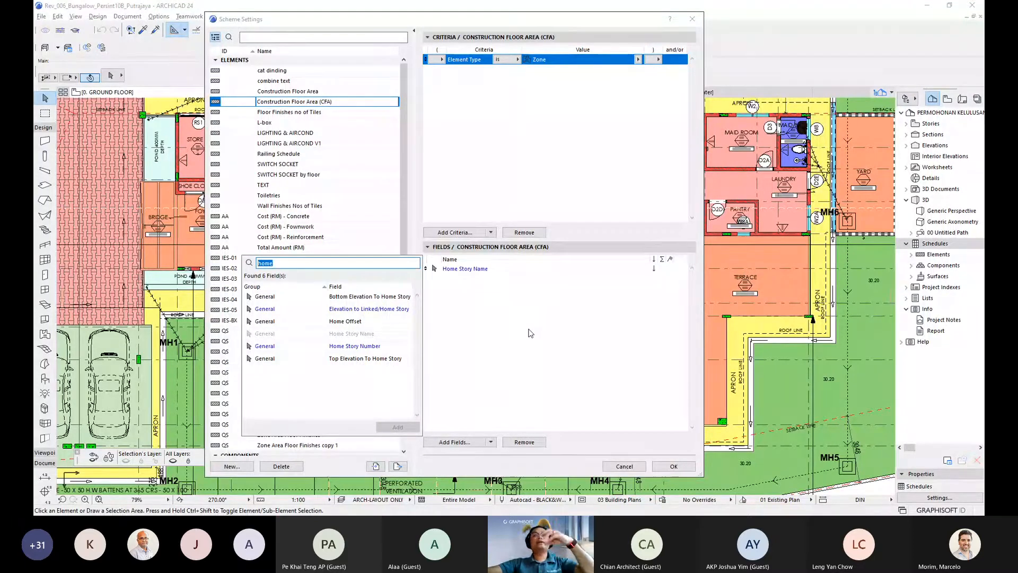
text(zone)
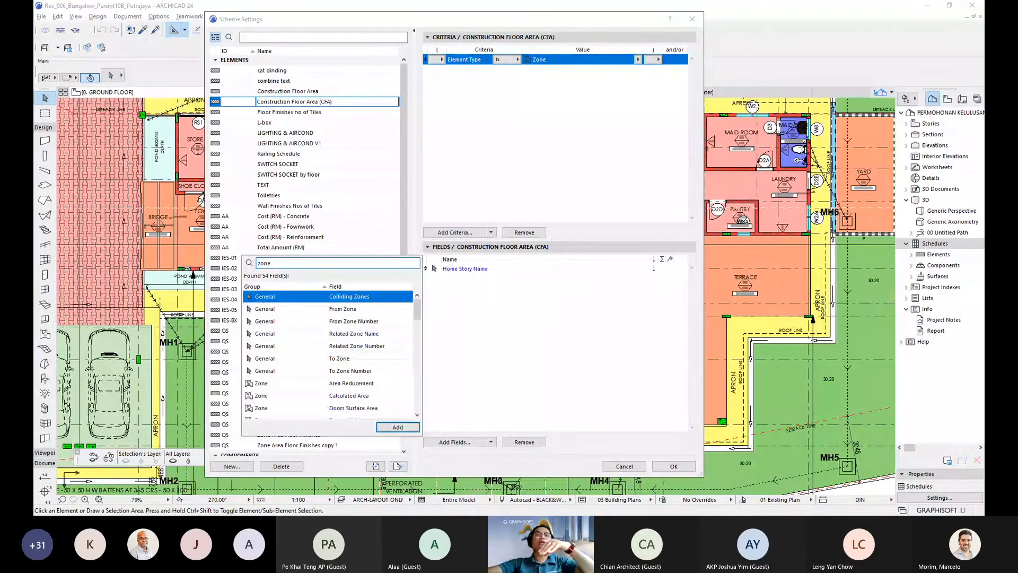
scroll(356, 361, down, 3)
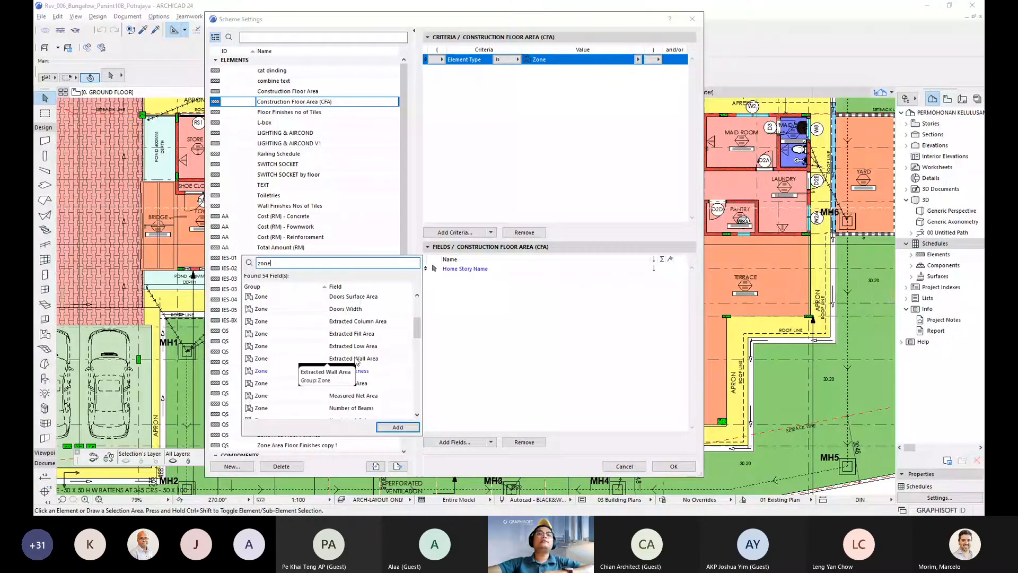
scroll(355, 361, down, 9)
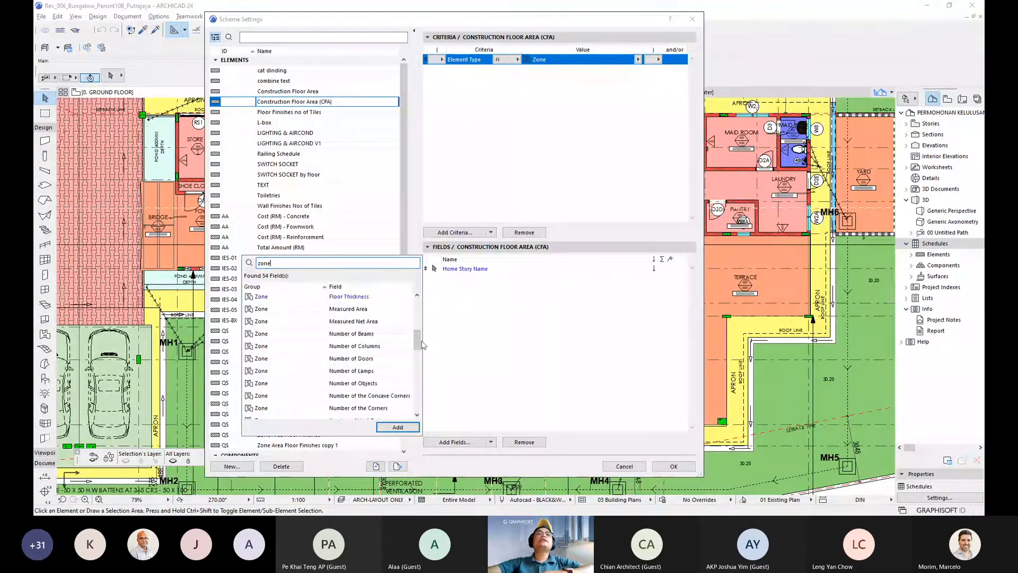
click(311, 335)
double_click(311, 334)
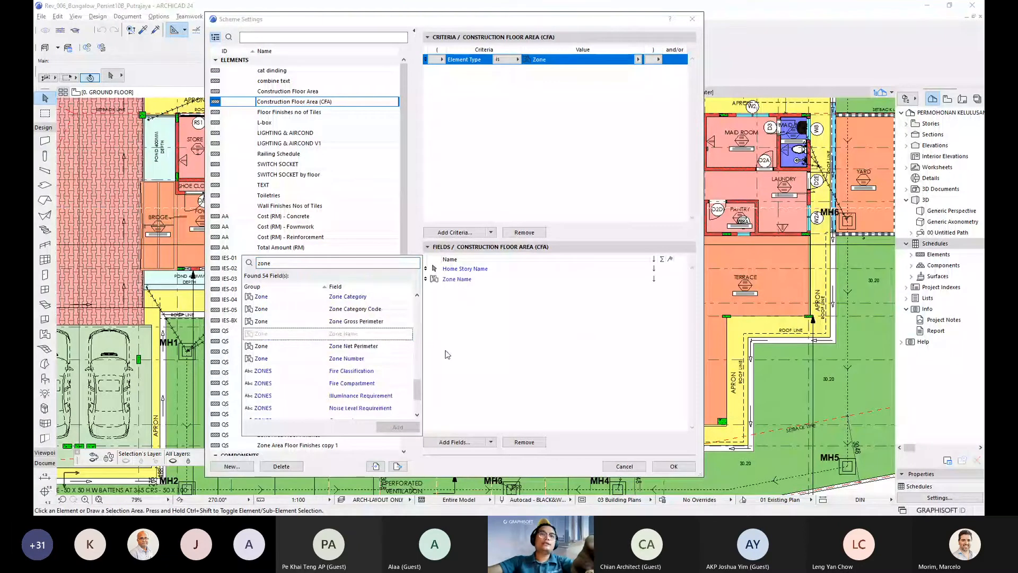
- Add the zone's Measured Area field to the scheme and close the field list
click(315, 263)
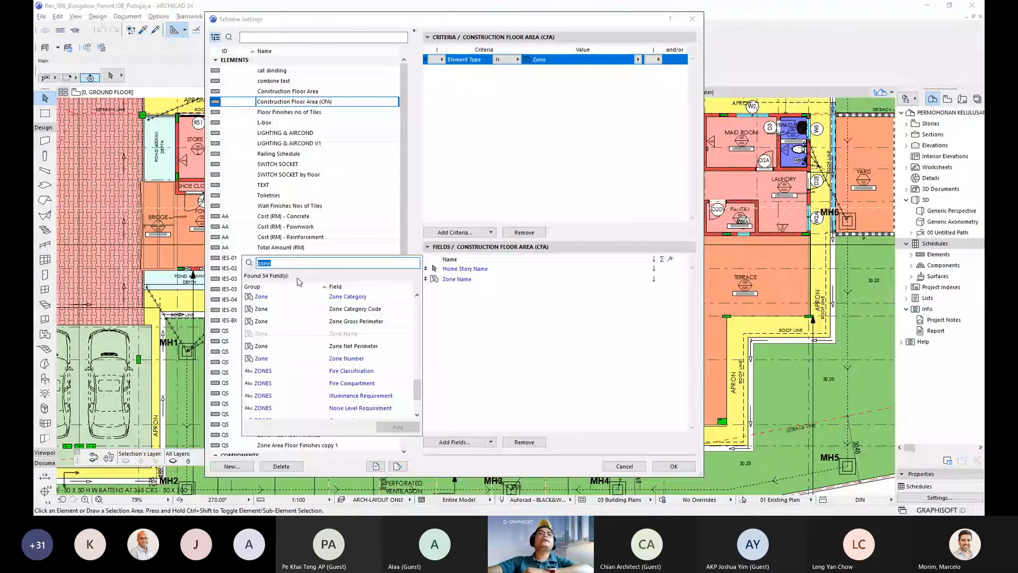
text(m)
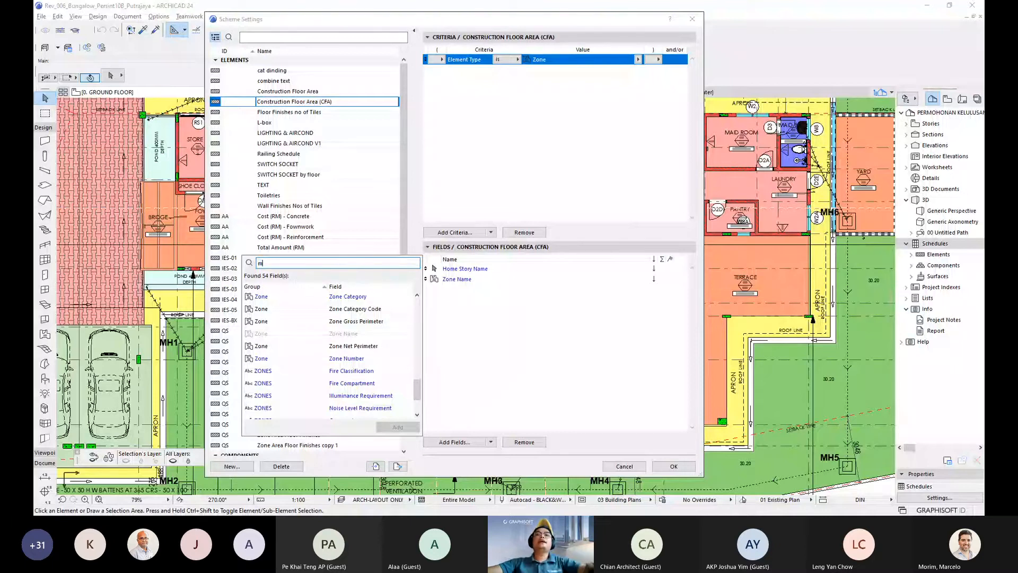
text(ea)
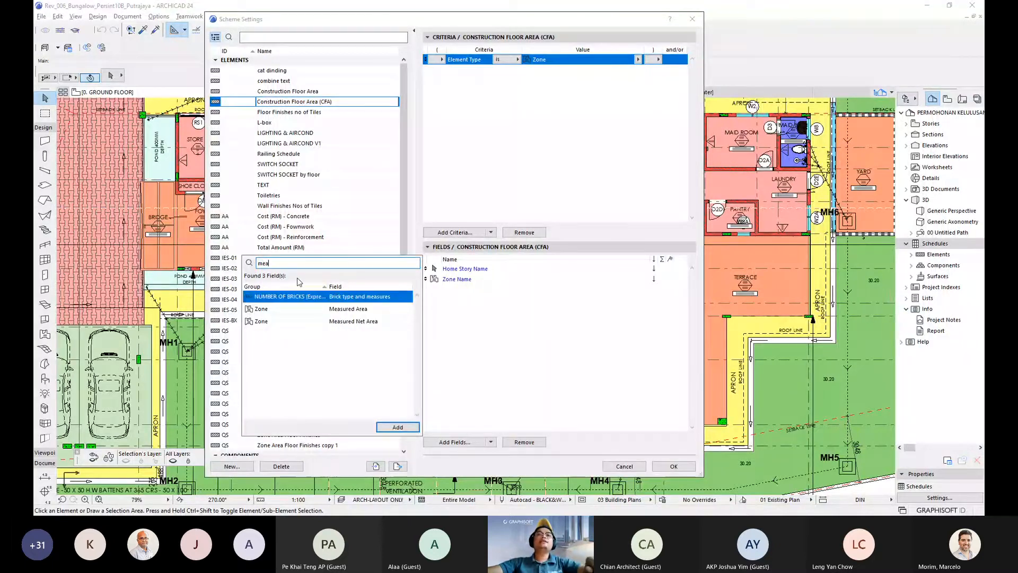
double_click(357, 310)
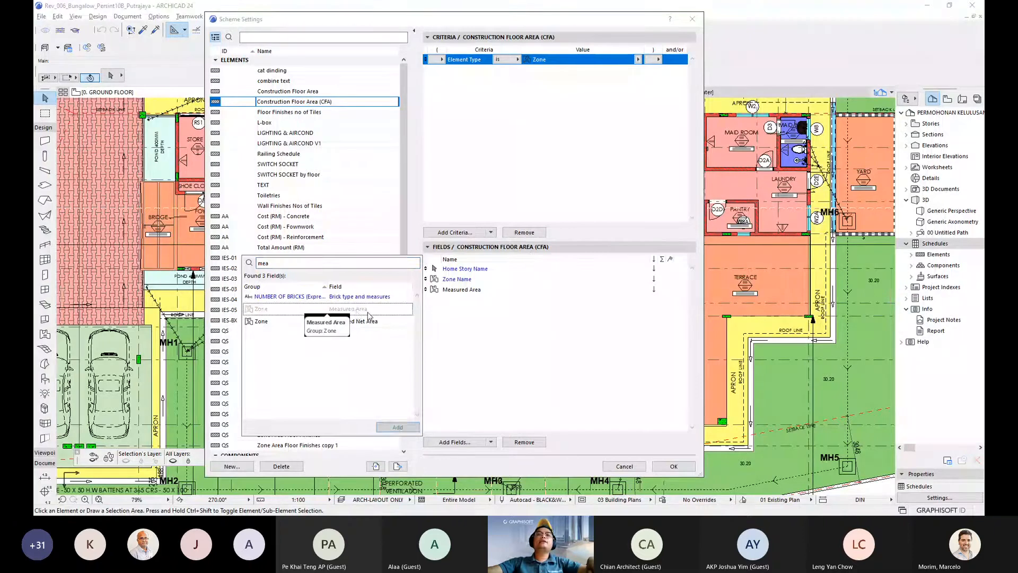
click(532, 255)
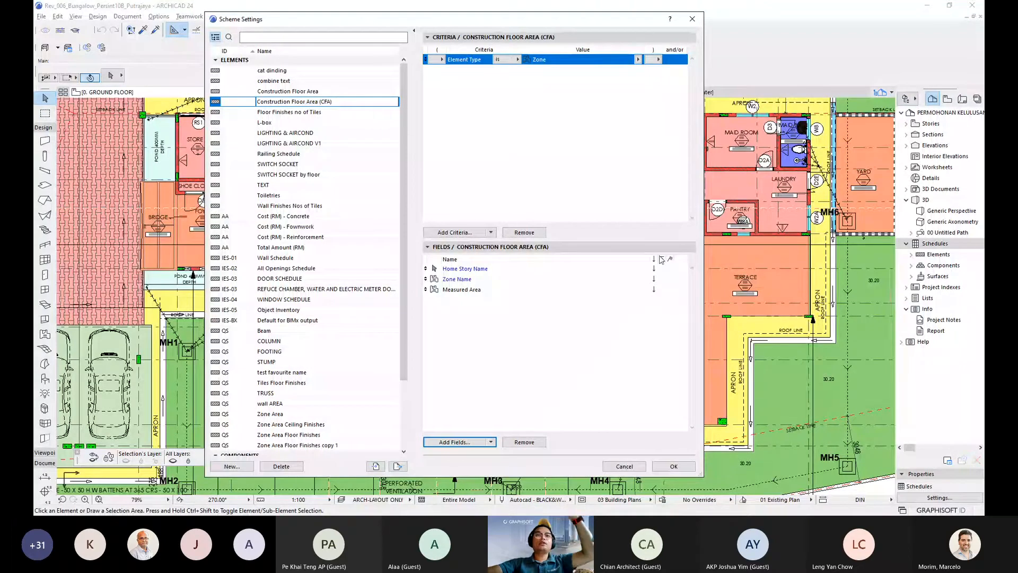
- Turn on the sum for Measured Area, flag Home Story Name for grouped subtotals, and accept the scheme settings
click(663, 290)
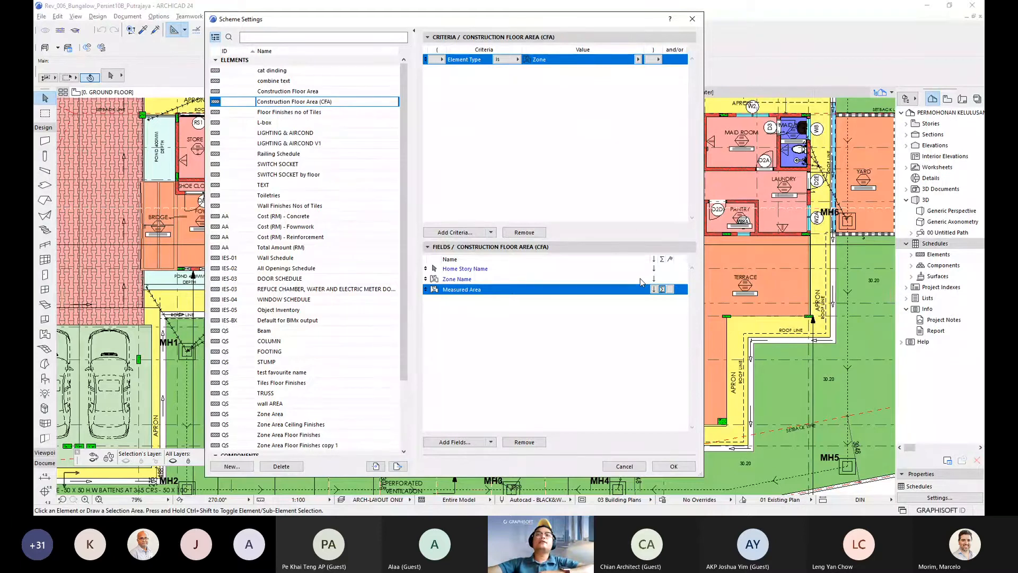
click(670, 270)
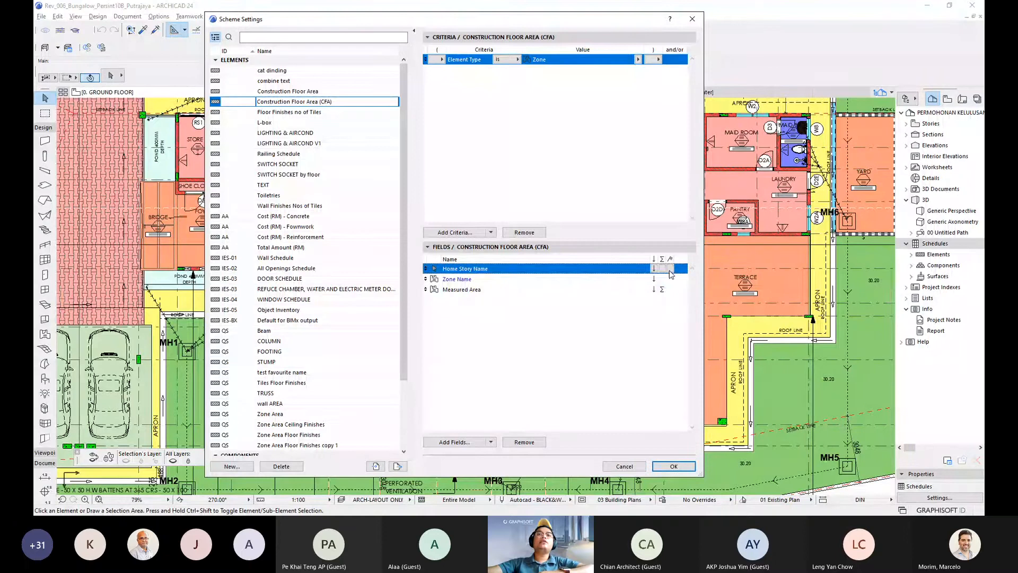
click(670, 269)
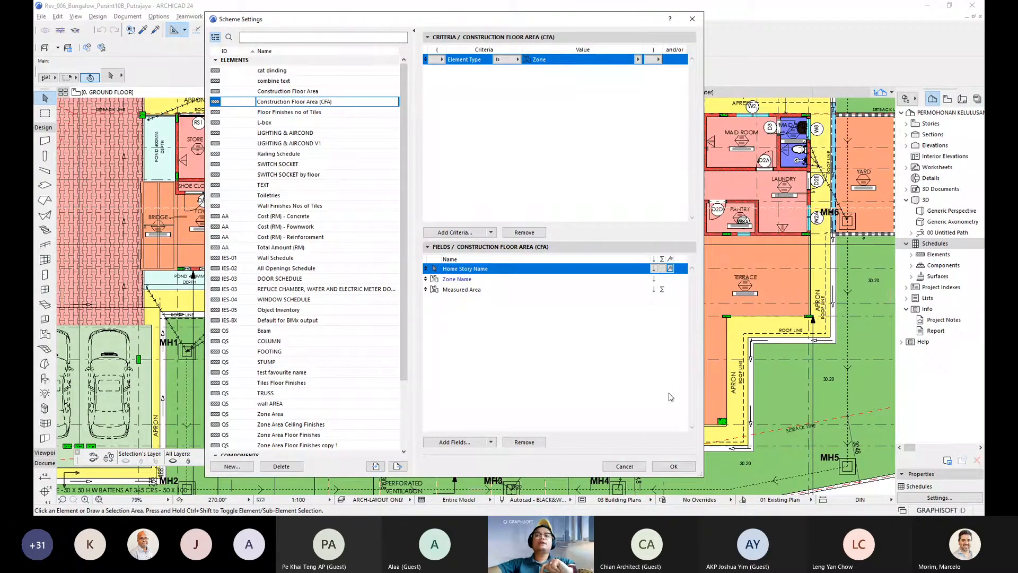
click(672, 466)
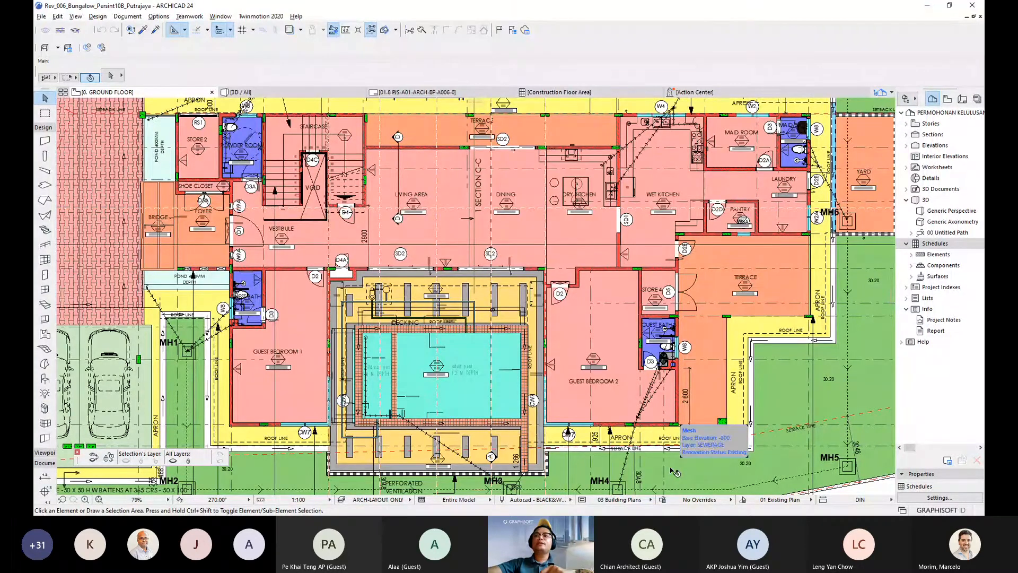
- Open the Construction Floor Area (CFA) schedule from the Elements schedules and resize its columns and rows to fit content
click(912, 255)
scroll(928, 223, up, 1)
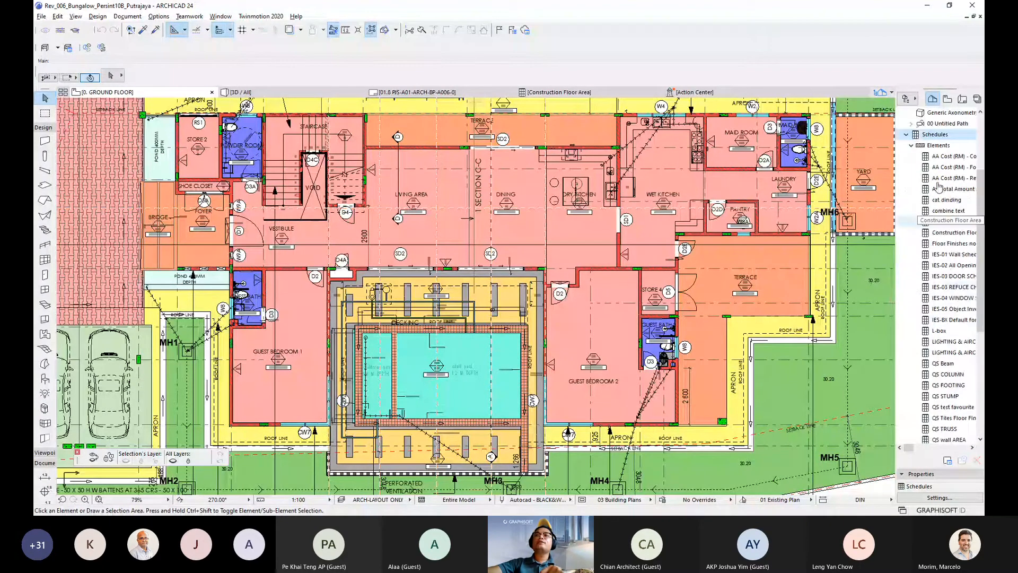
drag(896, 274, 864, 275)
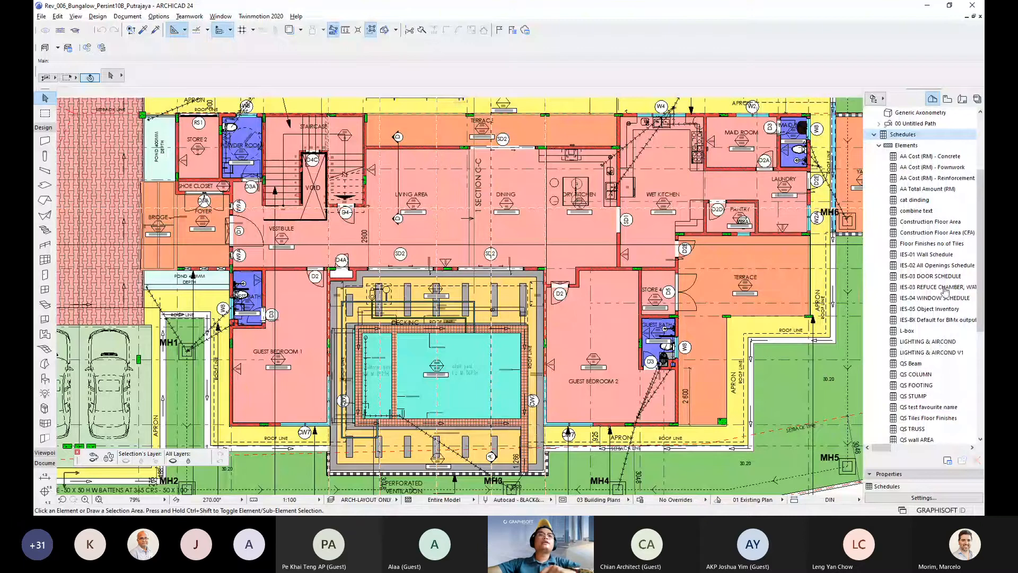
scroll(945, 290, down, 1)
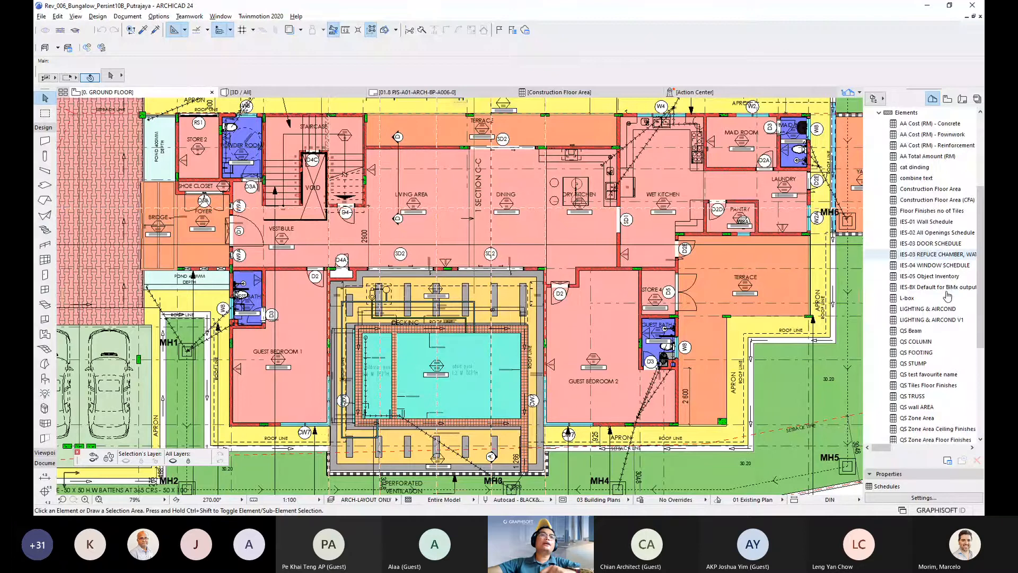
scroll(948, 295, down, 5)
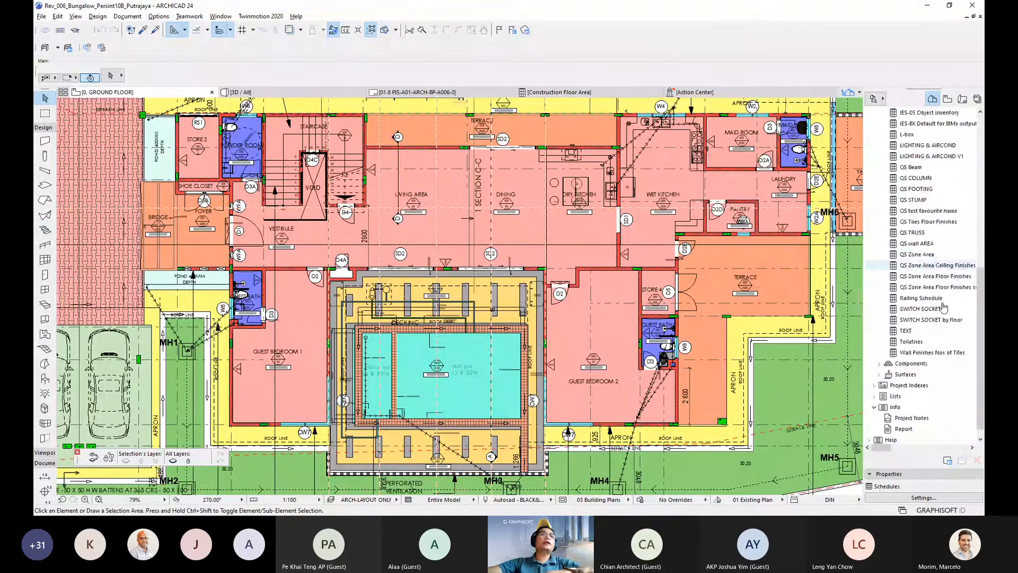
scroll(943, 308, up, 2)
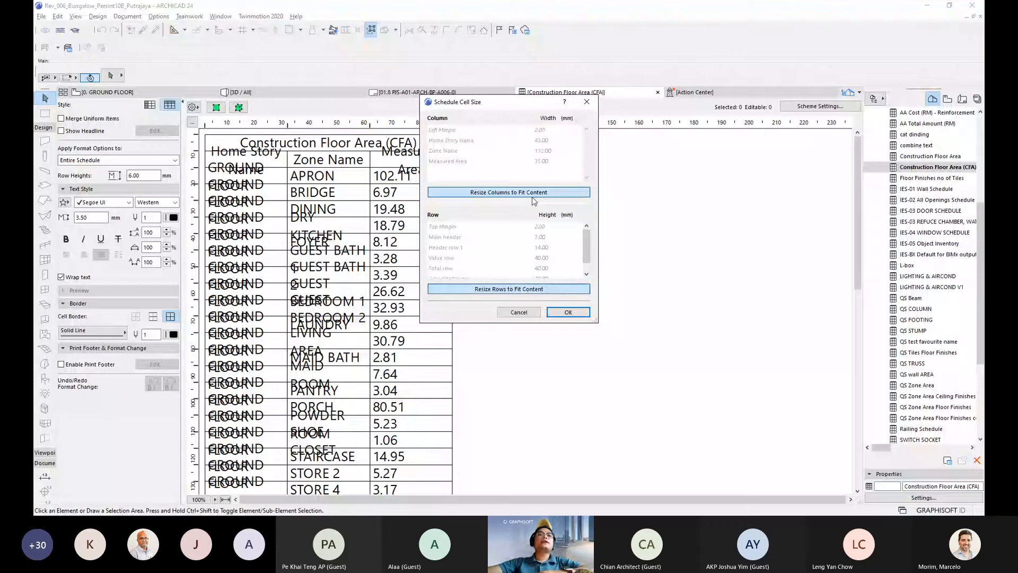
click(567, 312)
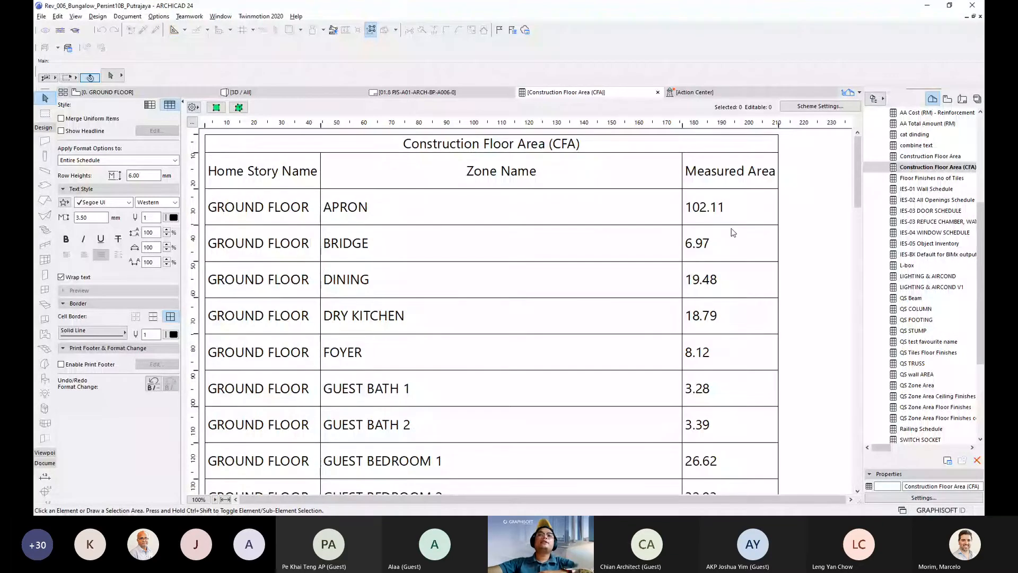
- Merge uniform items in the schedule and show the story names as headlines
drag(858, 154, 879, 135)
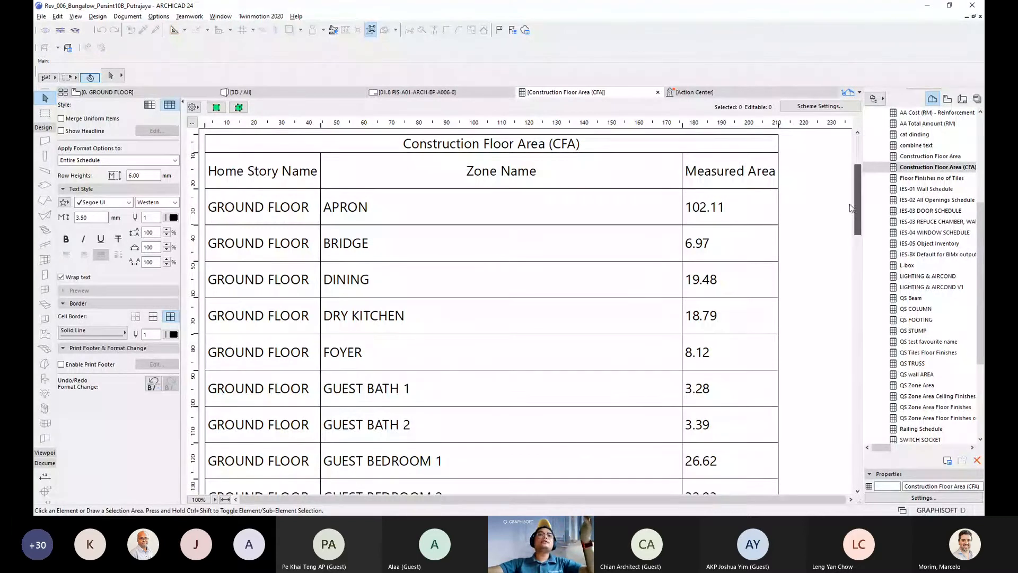
scroll(849, 203, down, 10)
drag(872, 264, 865, 157)
click(61, 118)
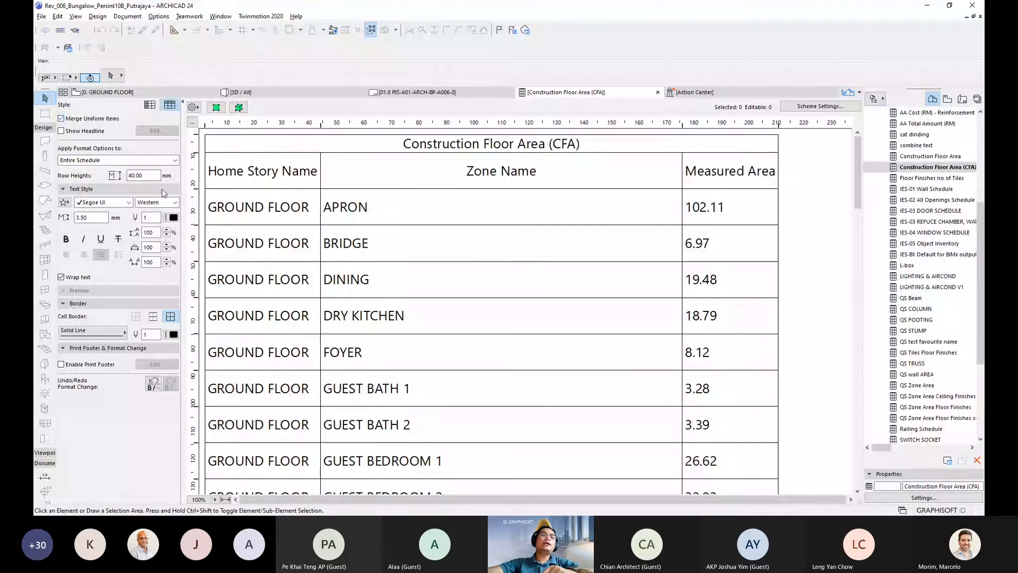
click(61, 131)
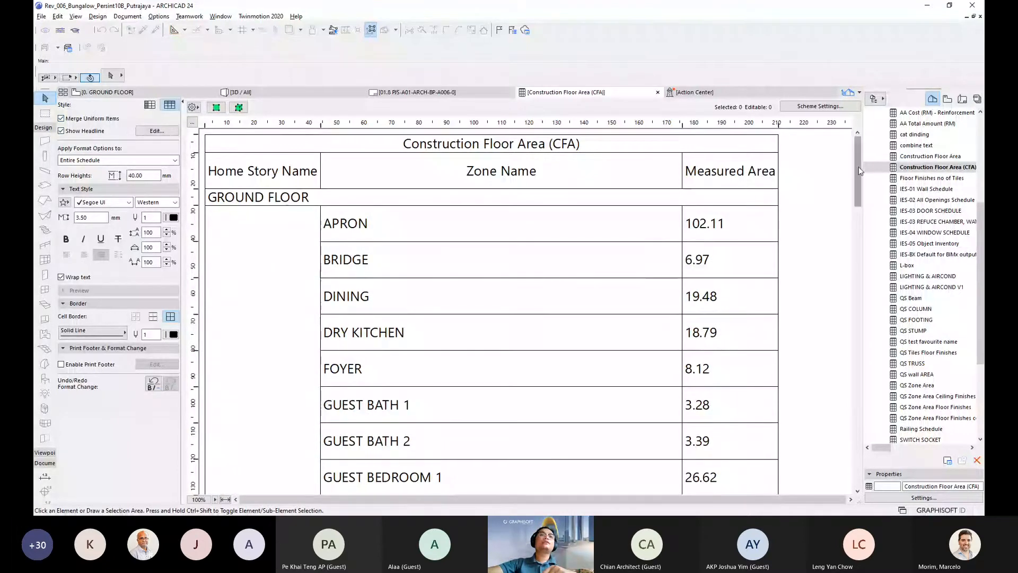
- Examine the schedule's zones and measured areas from the ground floor down to the ceiling level, including the story subtotals and grand total
drag(858, 167, 857, 169)
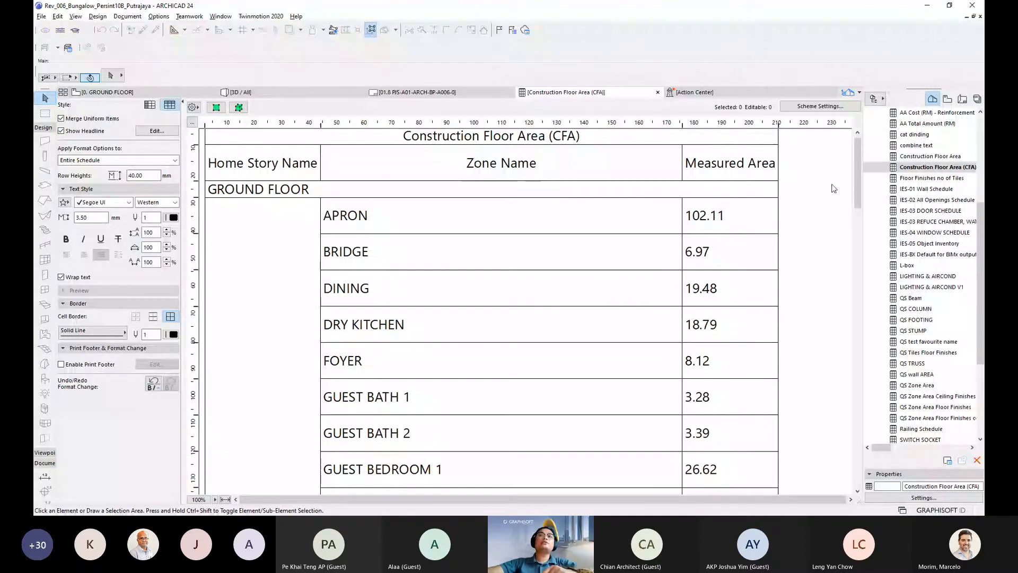
scroll(860, 183, down, 1)
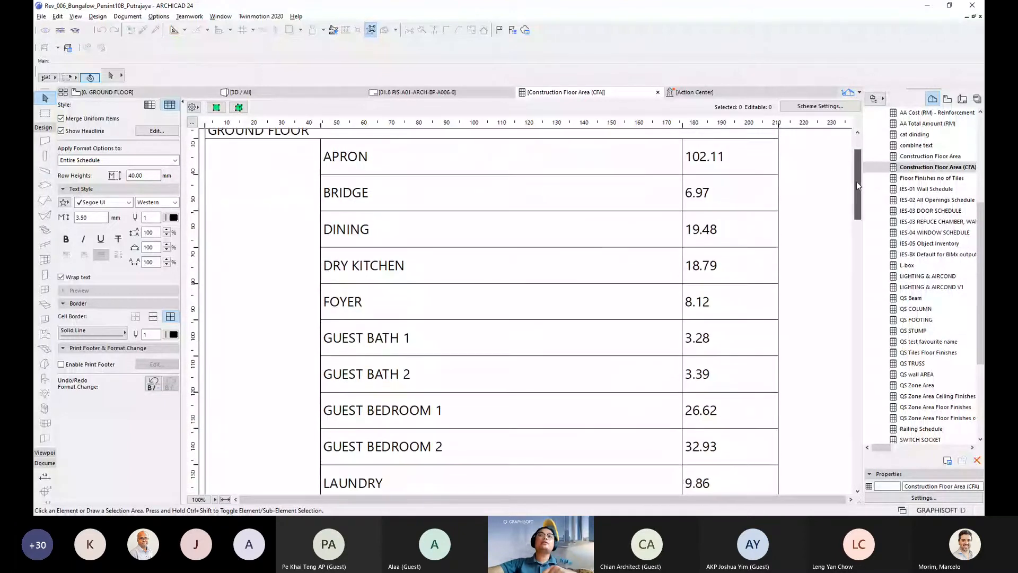
scroll(857, 181, up, 1)
scroll(852, 181, down, 2)
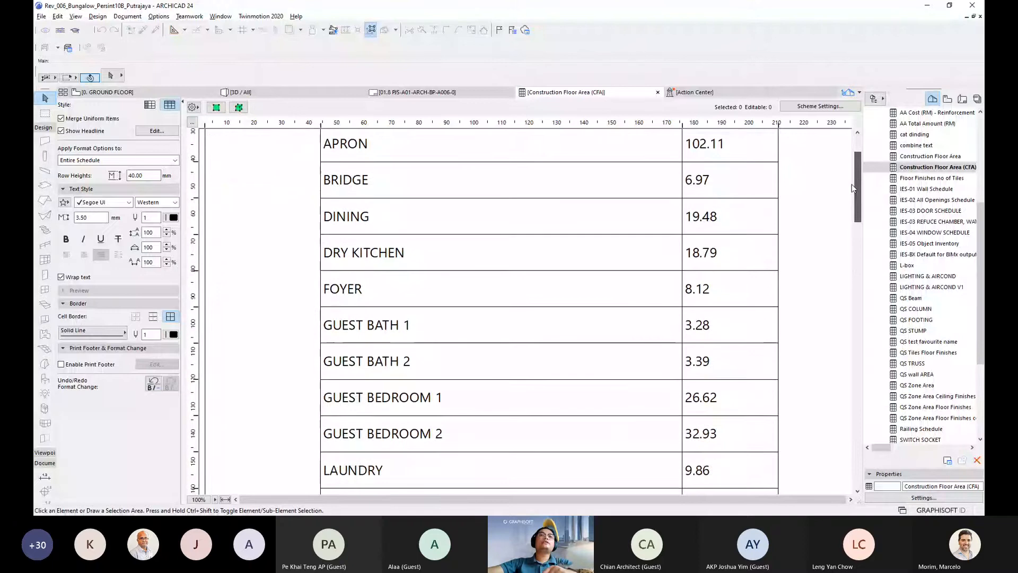
drag(851, 185, 852, 197)
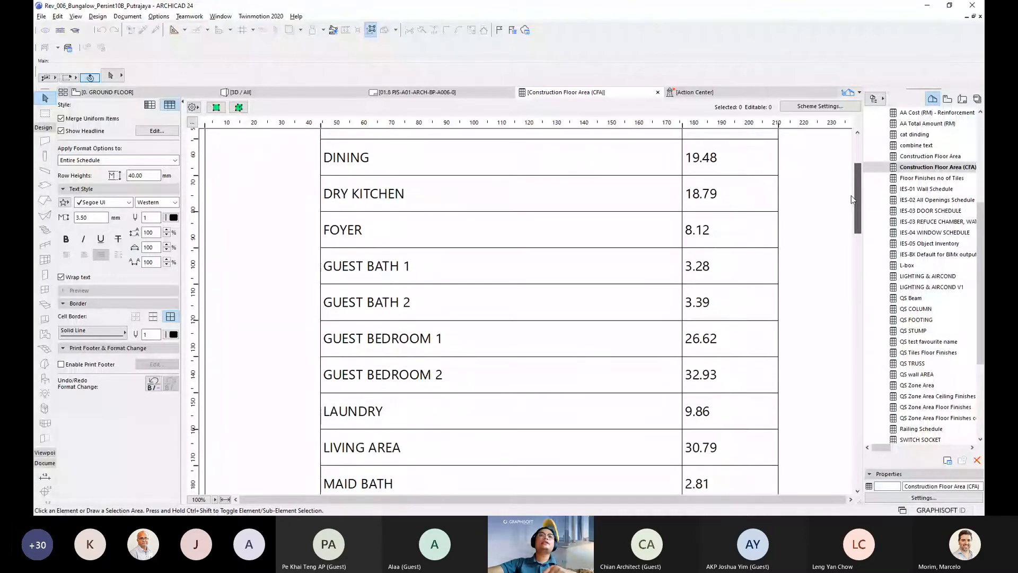
drag(851, 195, 847, 464)
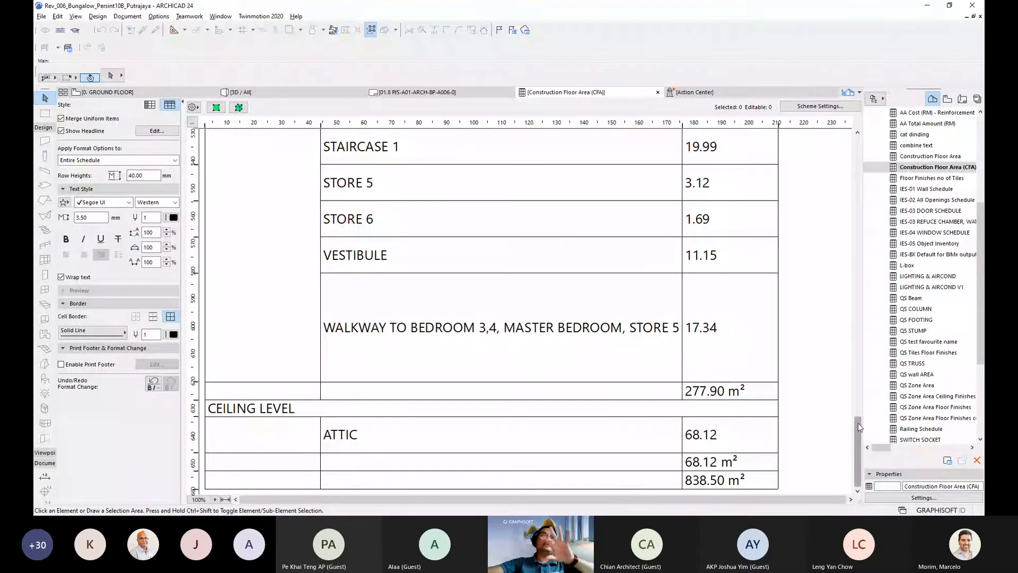
drag(858, 422, 846, 143)
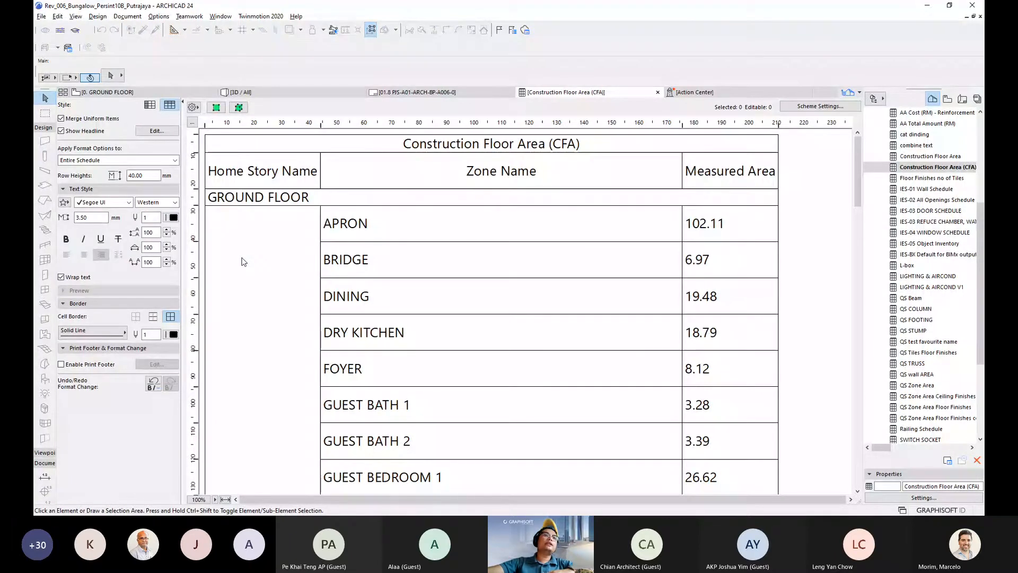
- Apply the format options to the schedule's Header and make its text bold
click(84, 160)
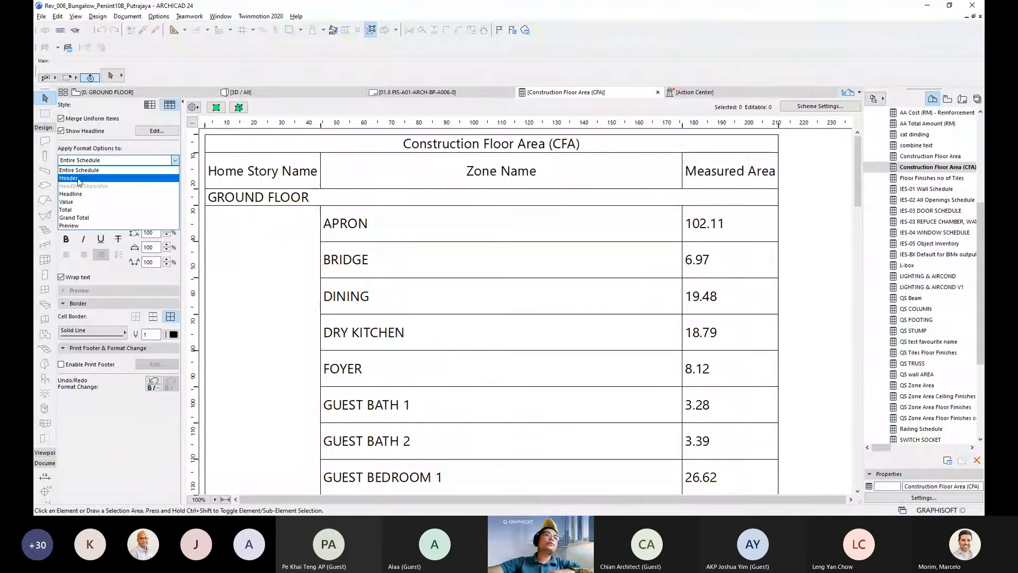
click(69, 178)
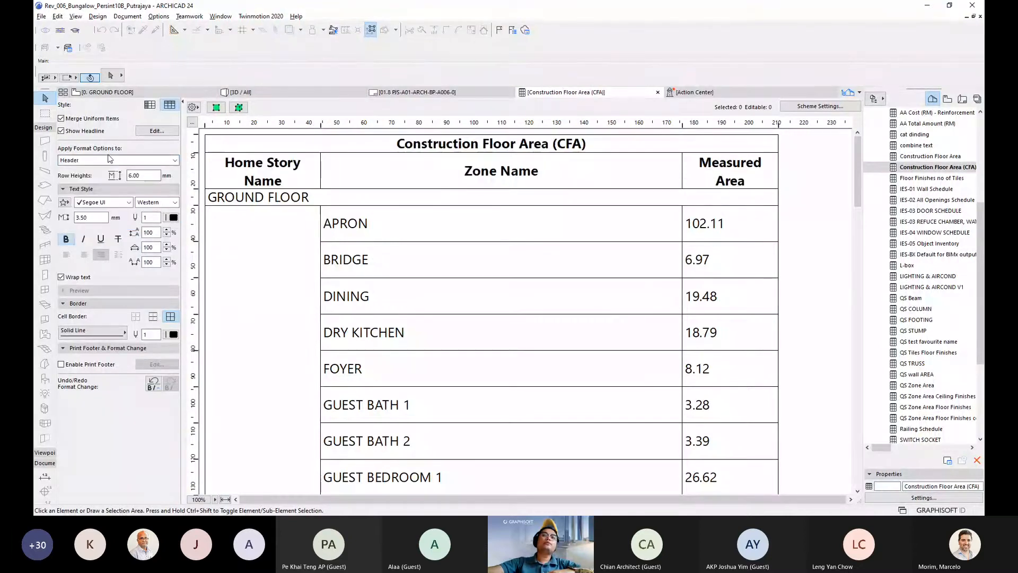
- Apply bold text formatting to the schedule's Total and Grand Total rows, then check the story totals down to the ceiling level
click(110, 160)
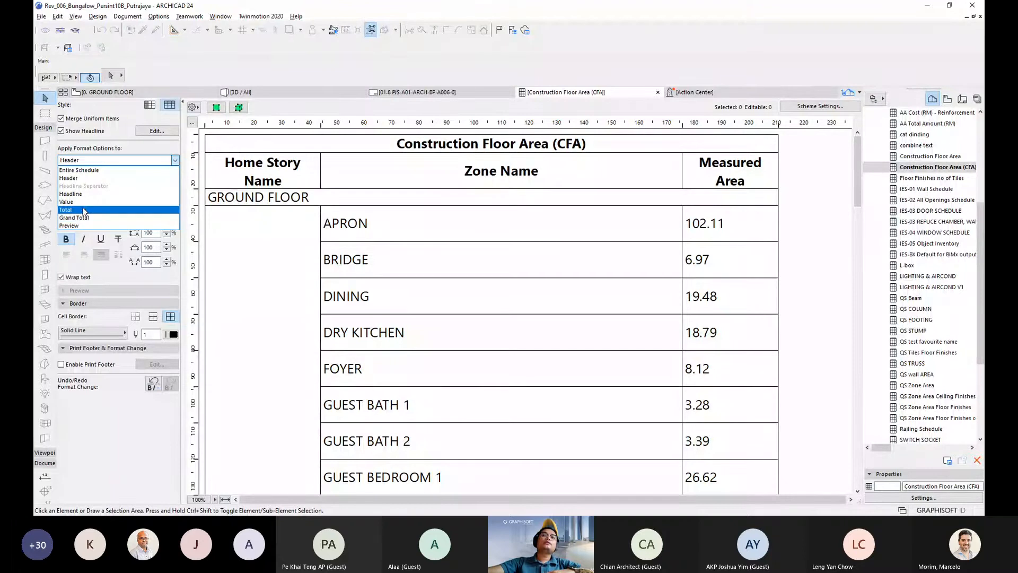
click(83, 210)
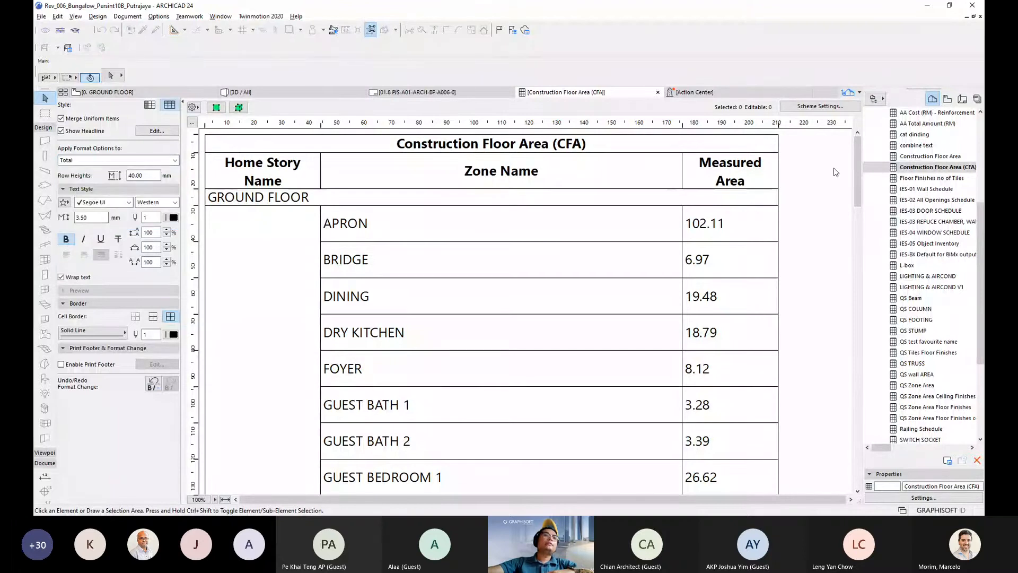
drag(857, 192, 835, 179)
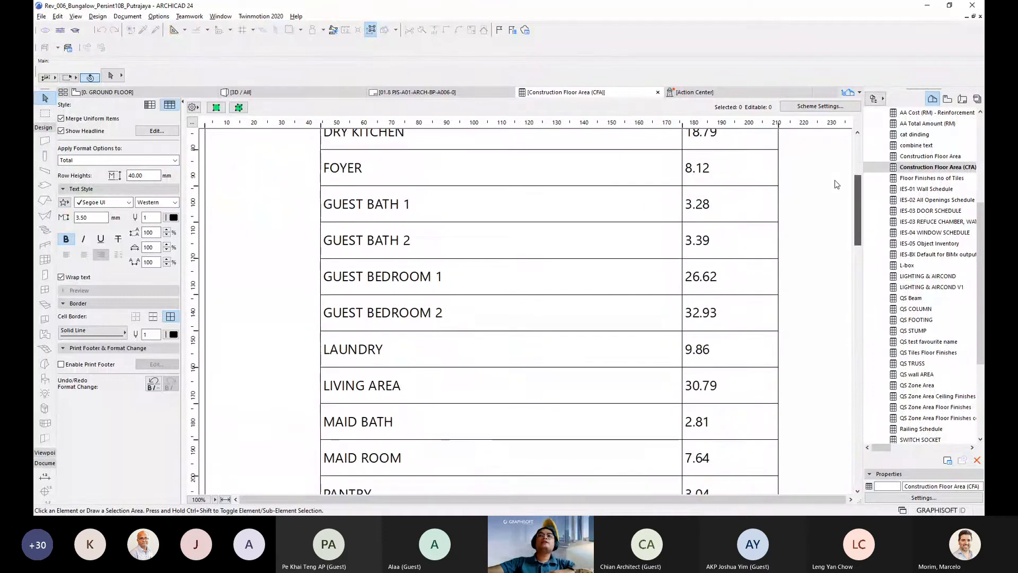
click(81, 160)
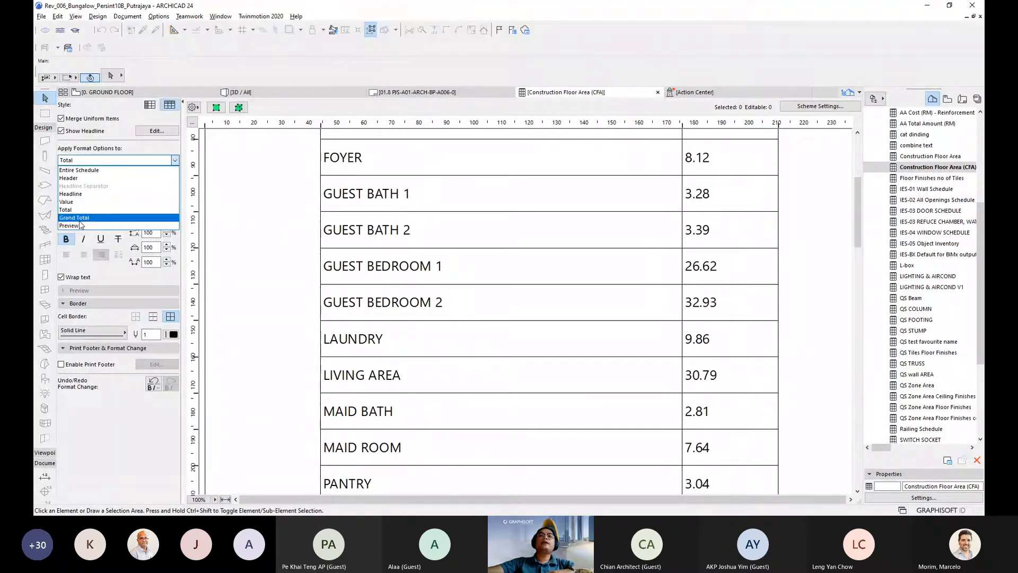
click(80, 219)
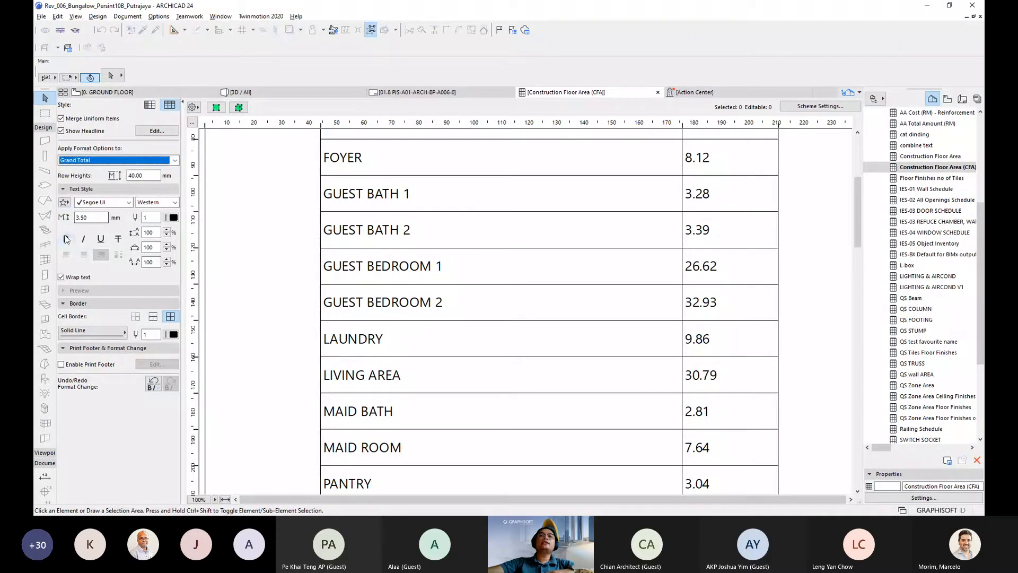
click(65, 237)
drag(857, 202, 886, 315)
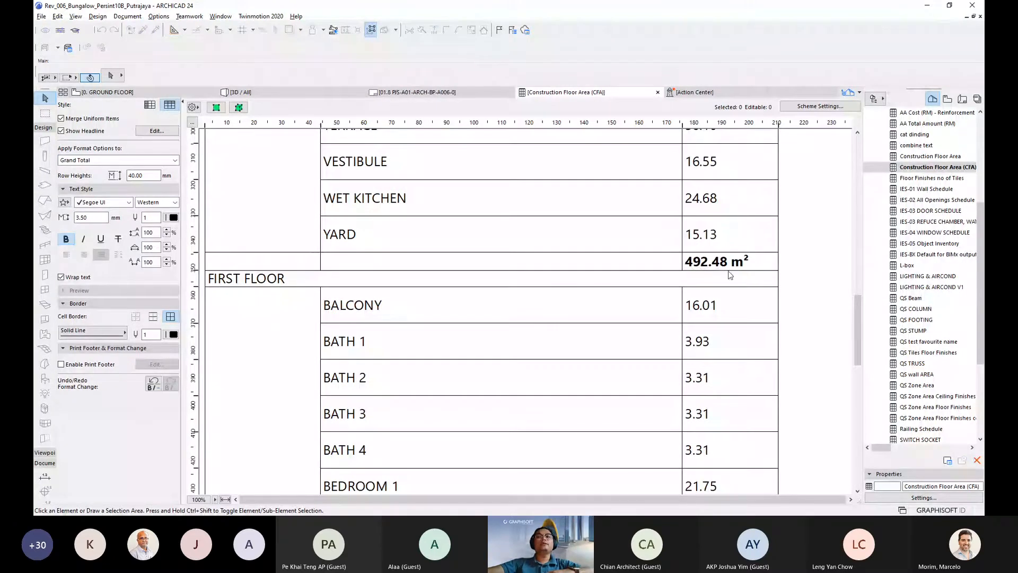
drag(855, 324, 852, 446)
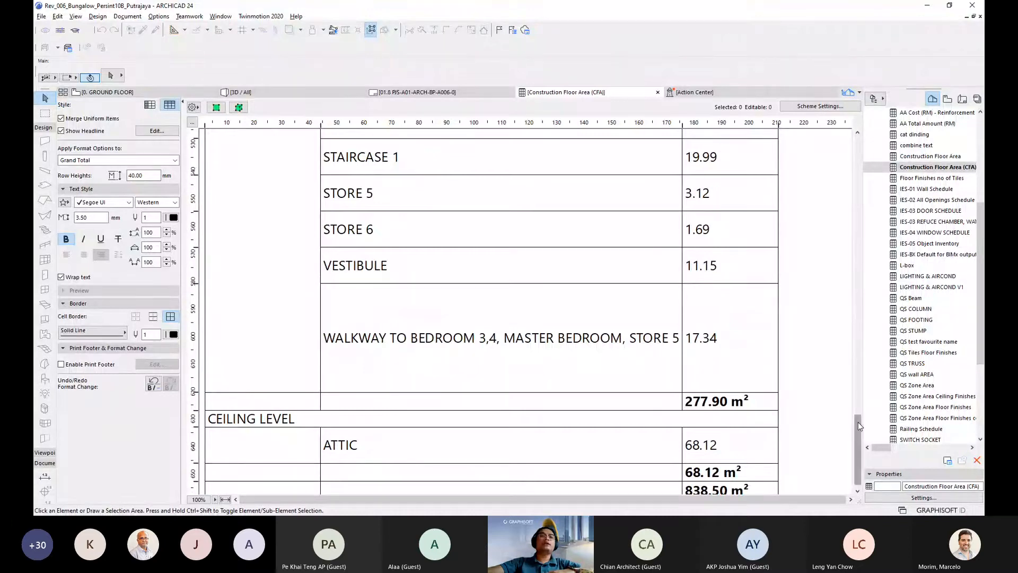
scroll(692, 481, down, 1)
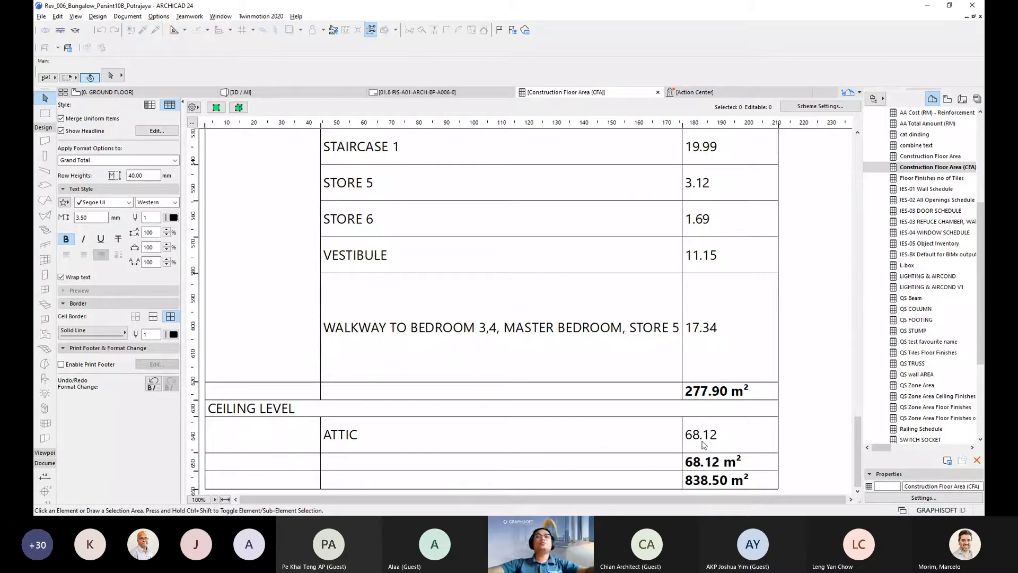
- Right-align the values in the schedule's Measured Area column
drag(858, 422, 857, 146)
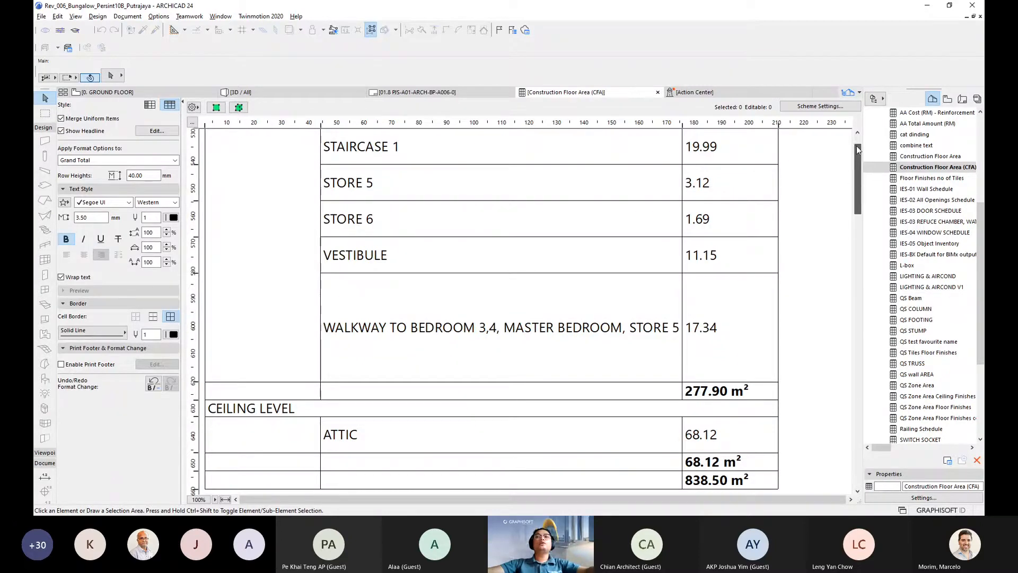
click(749, 222)
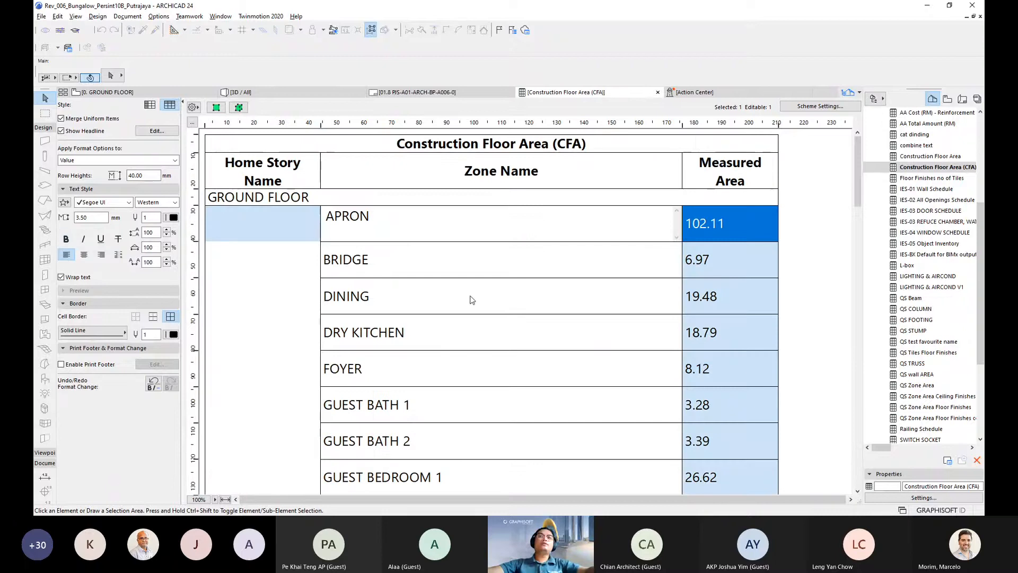
click(99, 258)
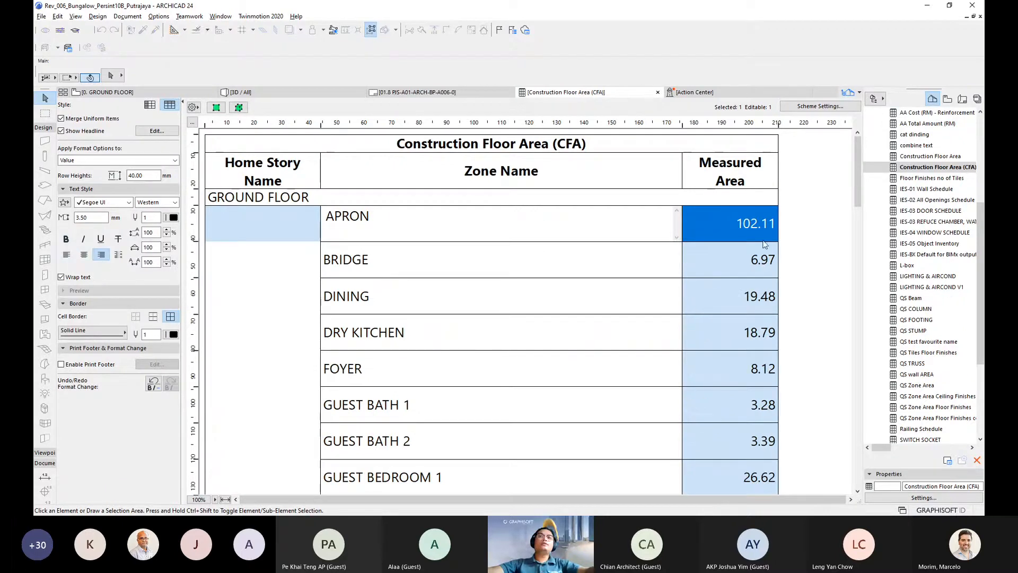
click(810, 251)
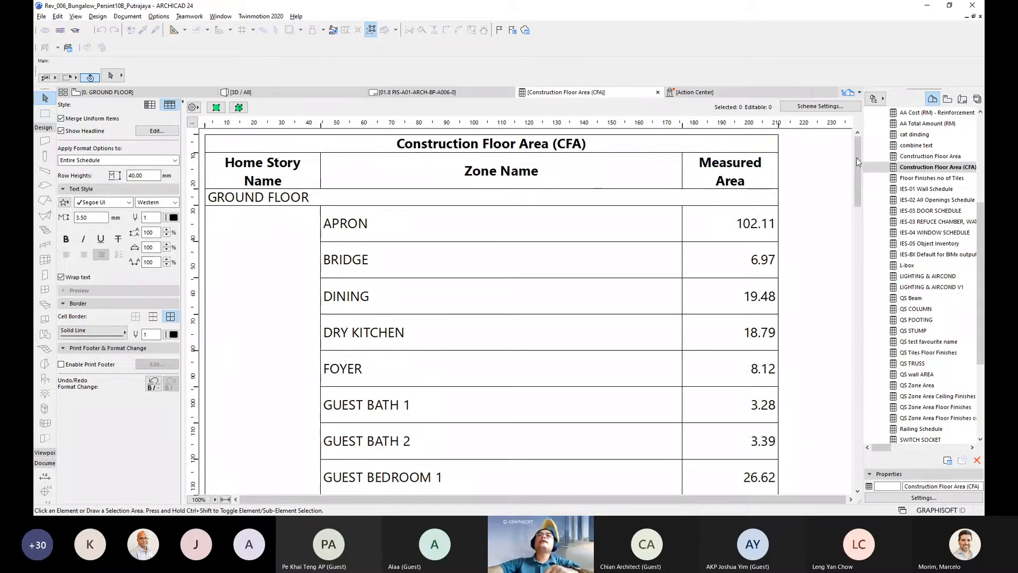
- Locate the LAUNDRY zone from the schedule on the ground floor plan and view its surroundings
mouse_move(857, 157)
mouse_down()
mouse_move(857, 166)
mouse_move(856, 142)
mouse_up()
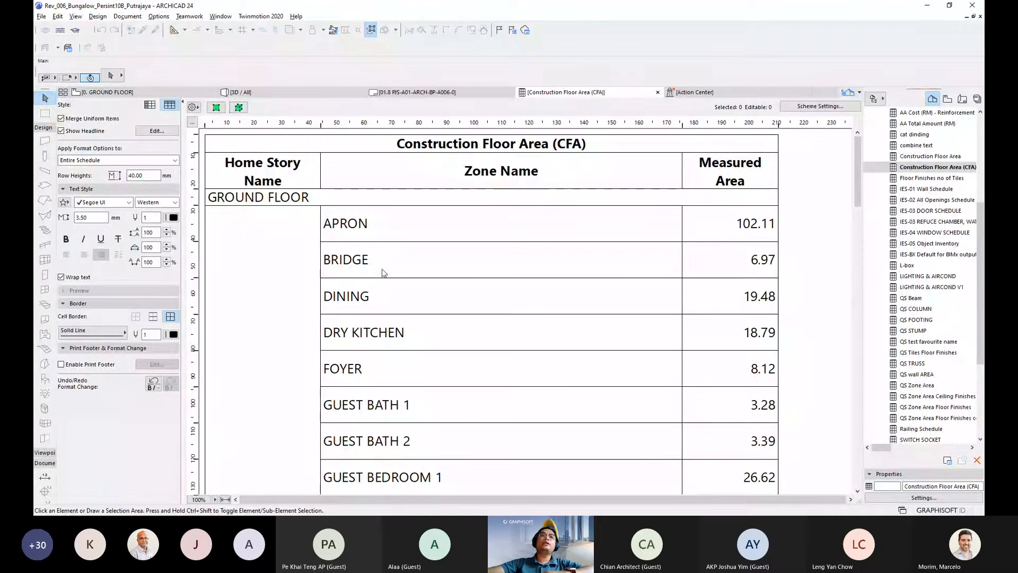
drag(856, 171, 857, 226)
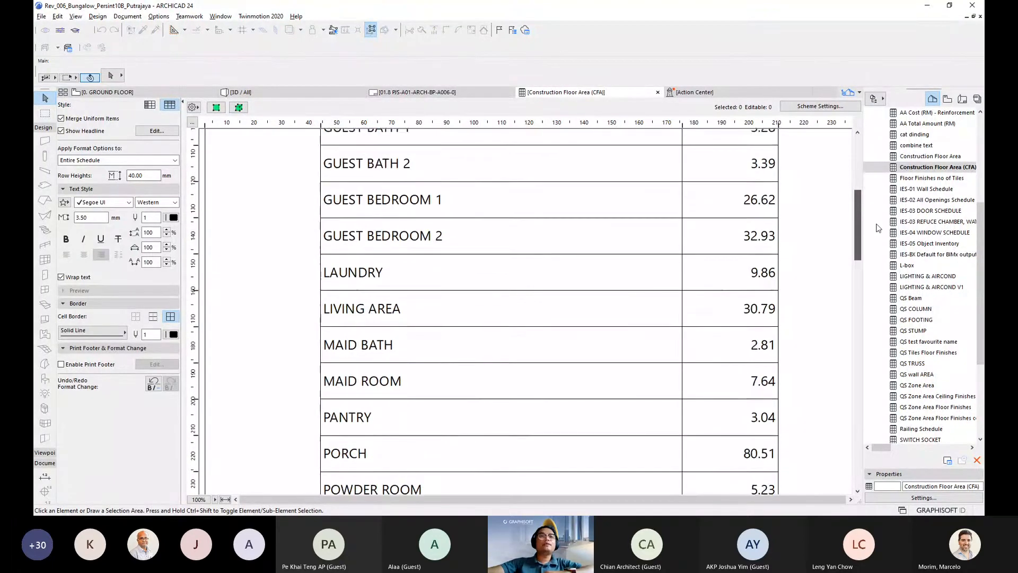
click(447, 272)
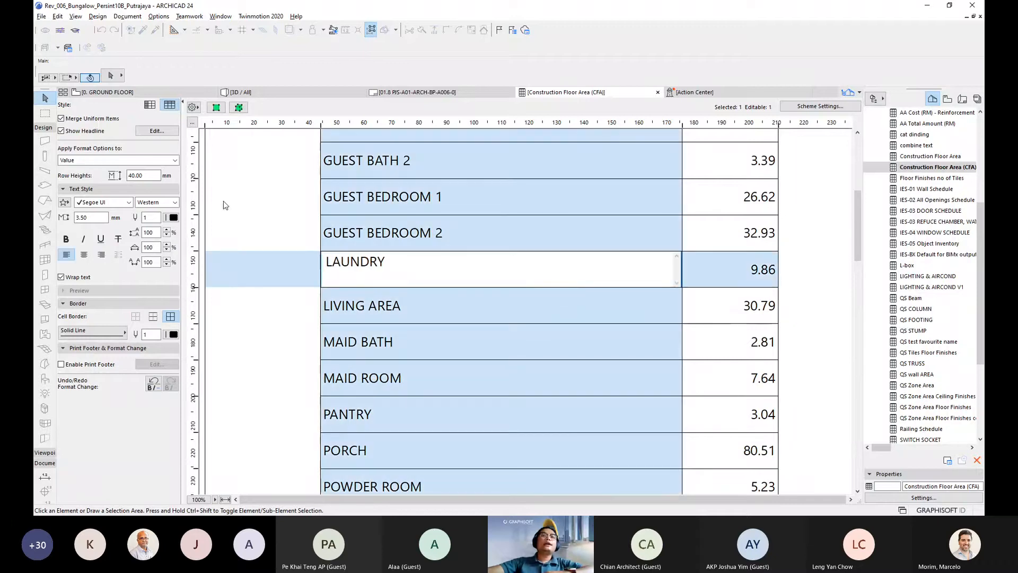
click(215, 108)
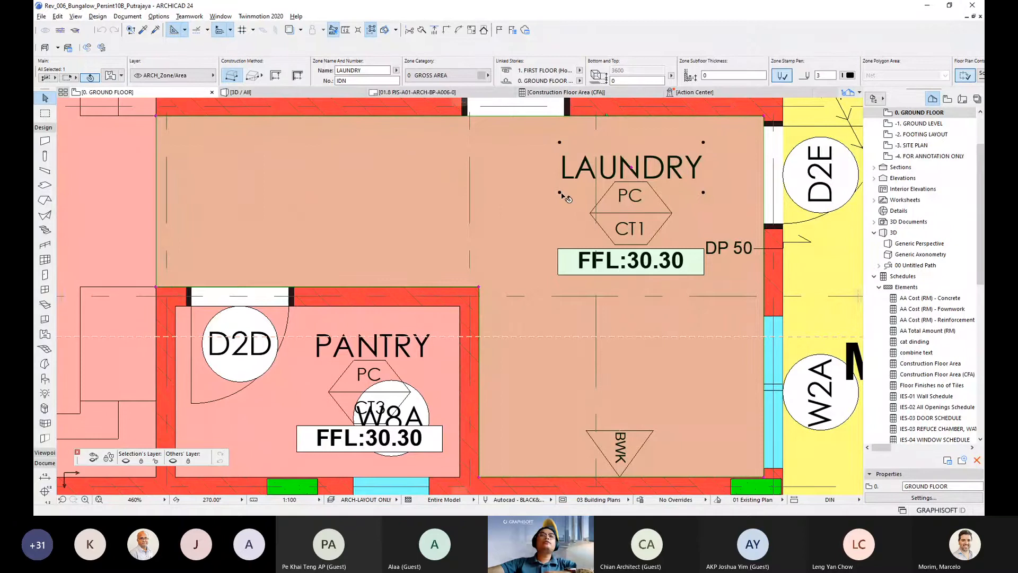
scroll(557, 253, down, 2)
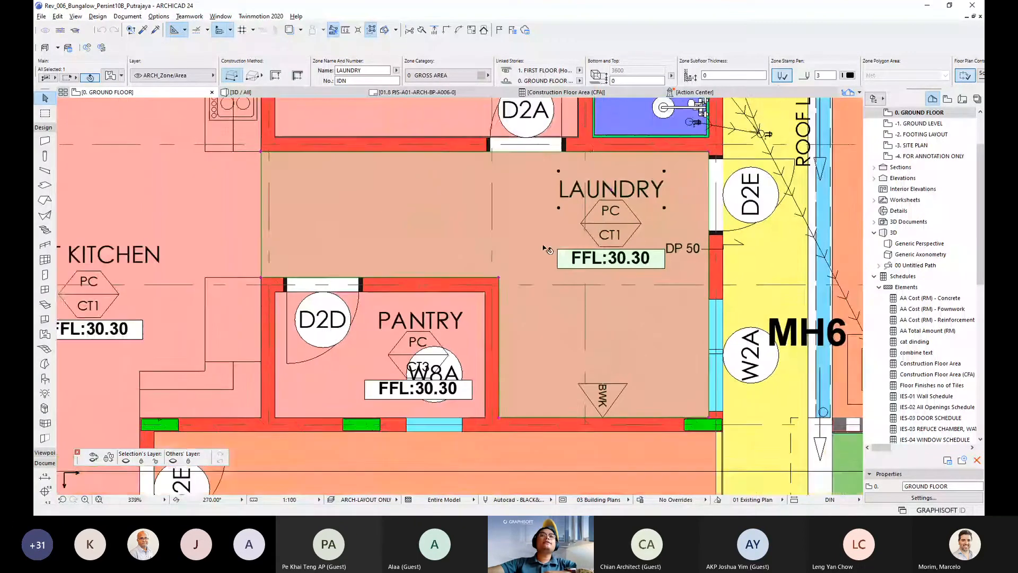
middle_drag(546, 249, 461, 248)
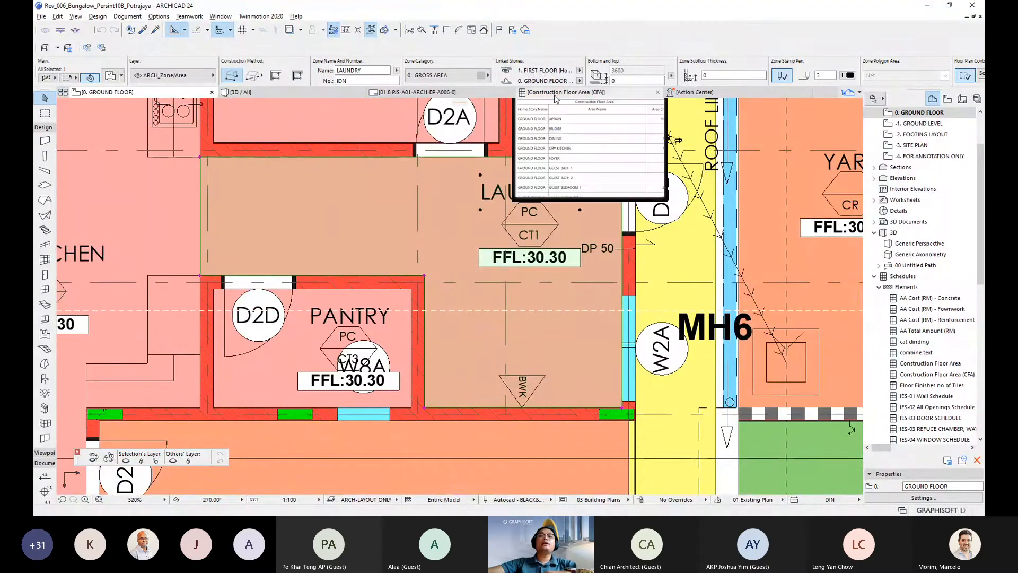
- Return to the Construction Floor Area (CFA) schedule and locate its MASTER BEDROOM zone on the first floor plan
click(555, 96)
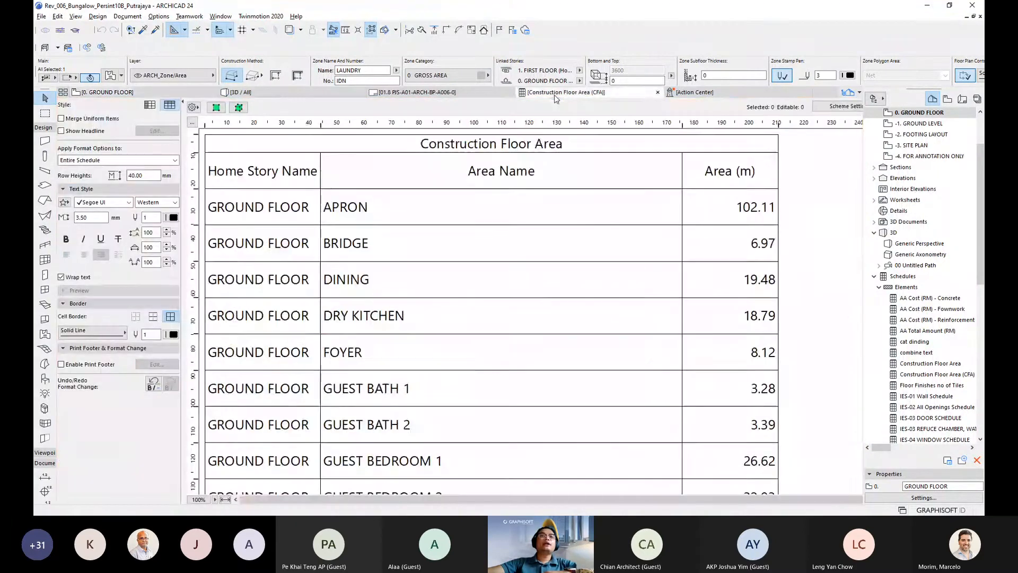
drag(856, 230, 883, 394)
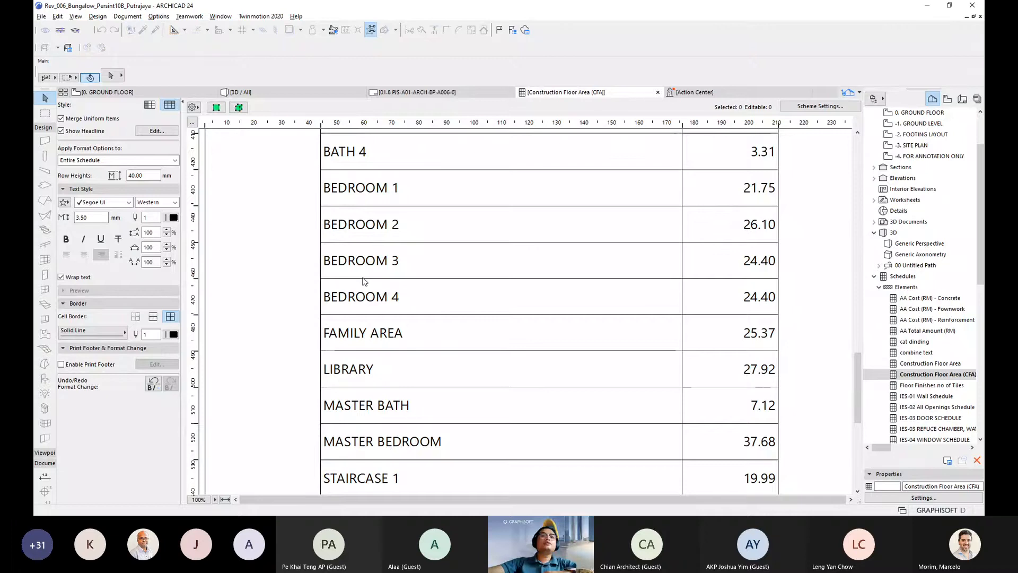
scroll(400, 247, up, 10)
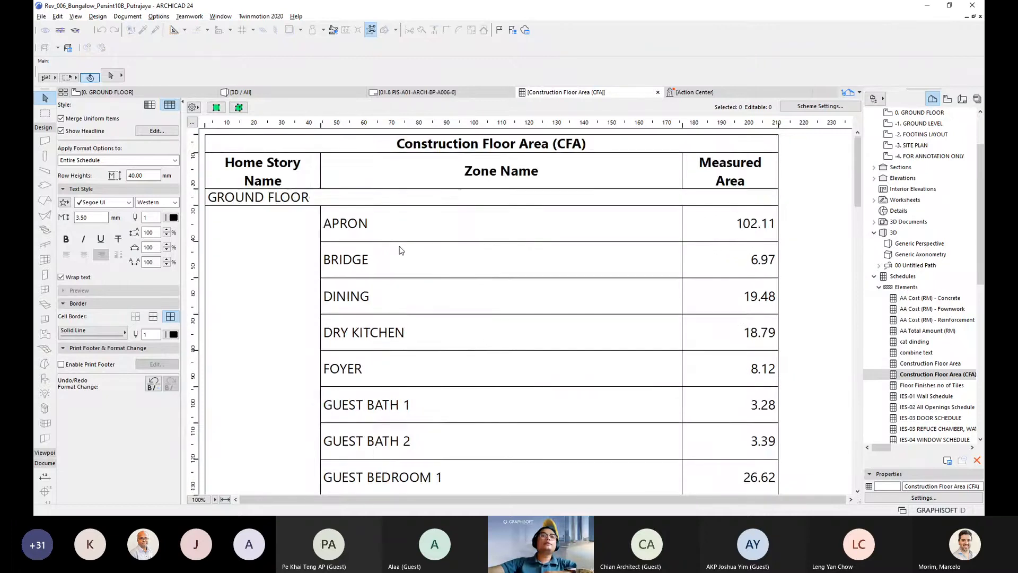
scroll(401, 260, down, 13)
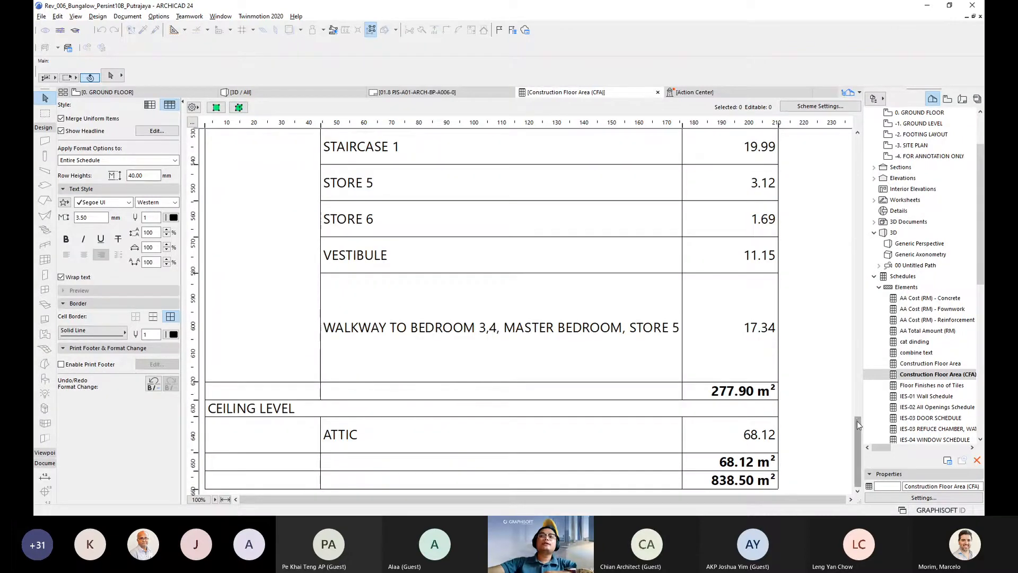
drag(856, 419, 854, 373)
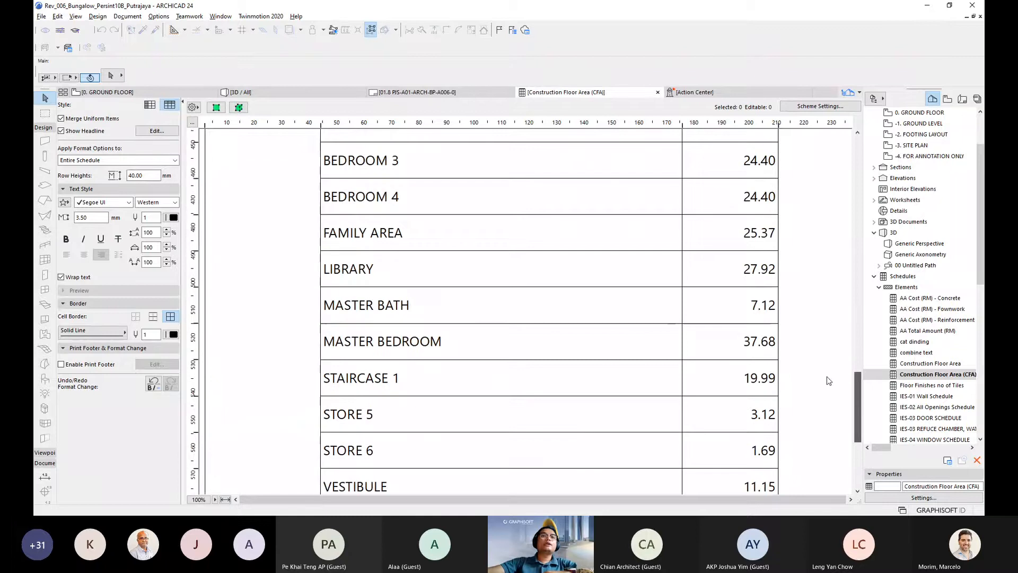
click(461, 348)
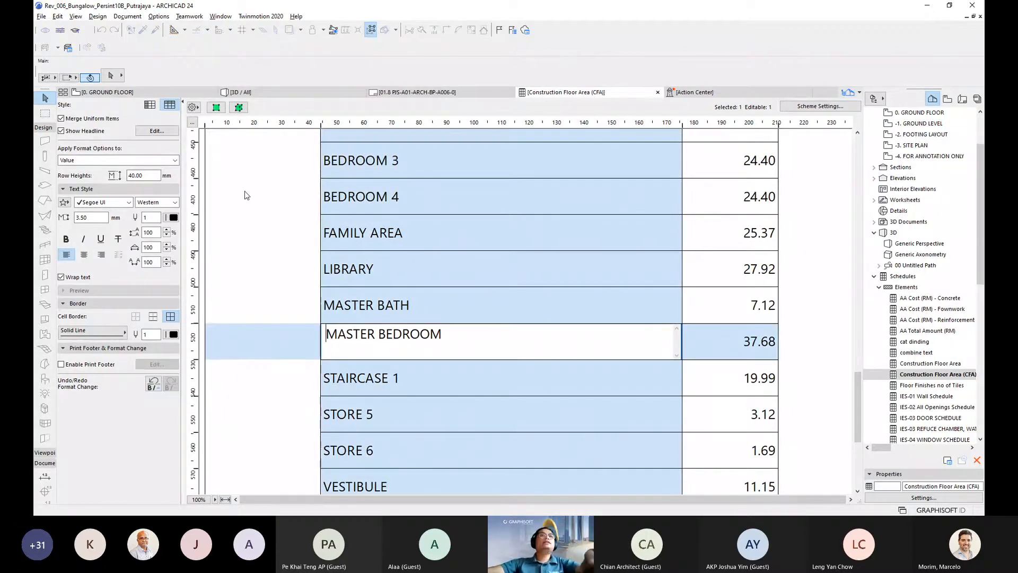
click(216, 108)
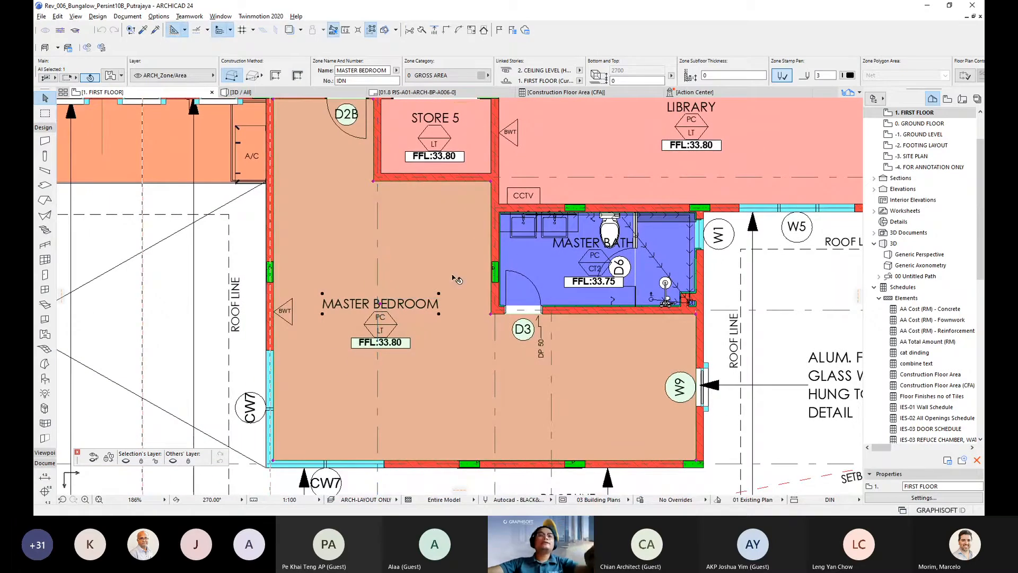
middle_drag(450, 282, 472, 287)
- Go back to the Construction Floor Area (CFA) schedule and try to show its LIBRARY zone selected in the 3D window
mouse_move(585, 94)
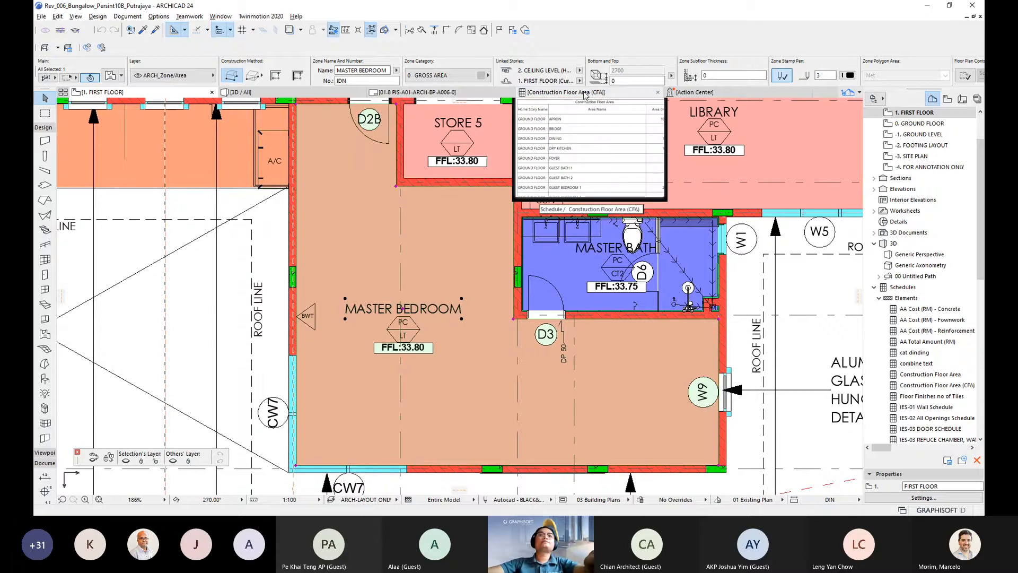
click(585, 94)
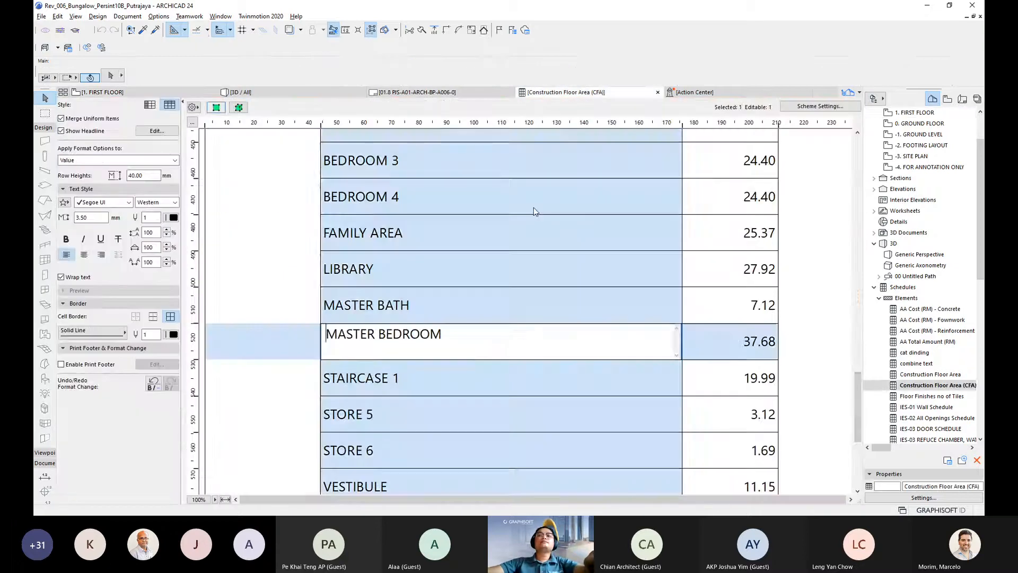
mouse_move(860, 401)
mouse_down()
mouse_move(861, 389)
mouse_move(860, 406)
mouse_up()
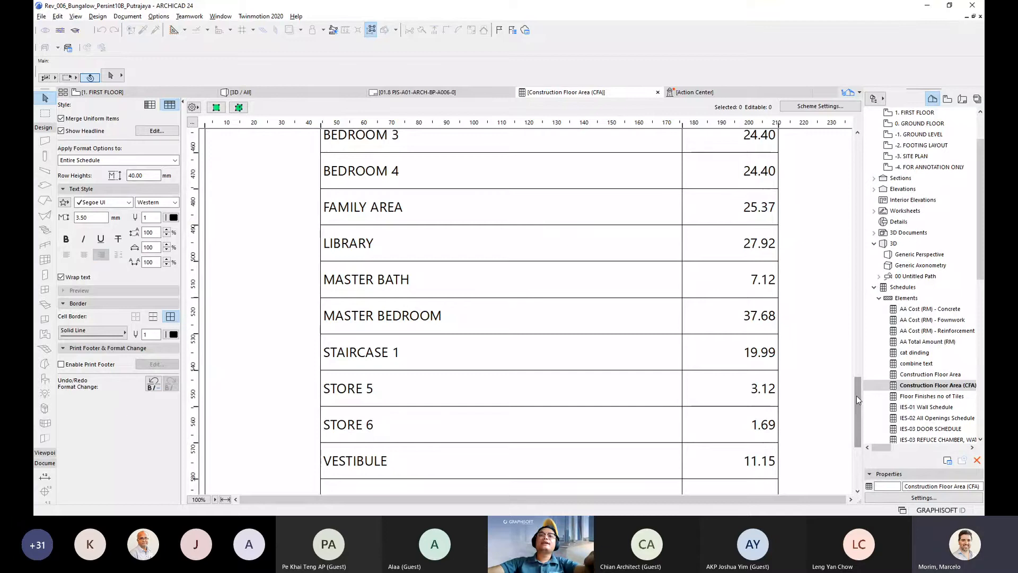
mouse_move(857, 396)
mouse_down()
mouse_move(855, 386)
mouse_move(855, 399)
mouse_up()
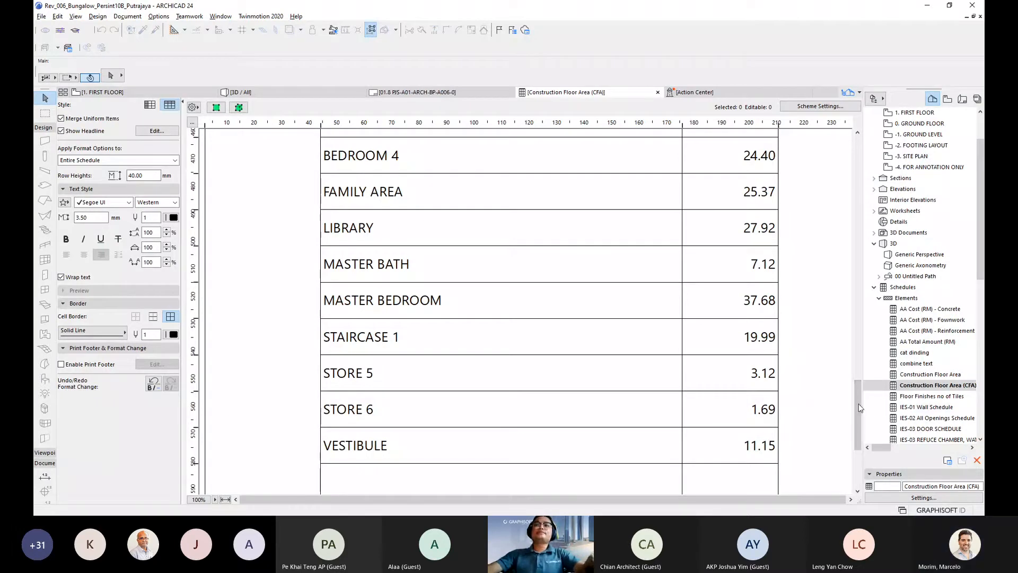
drag(859, 407, 852, 392)
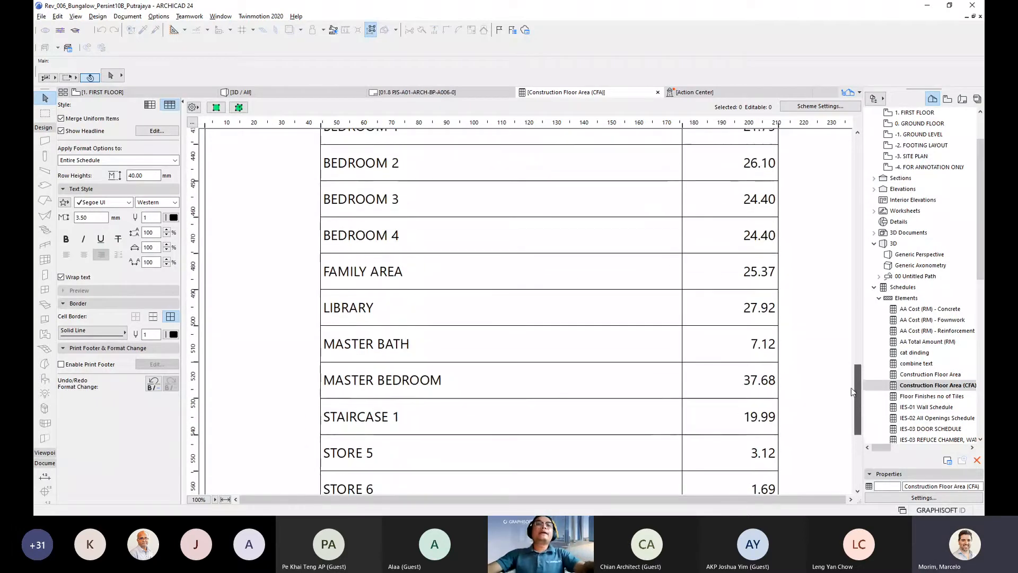
click(439, 393)
click(454, 309)
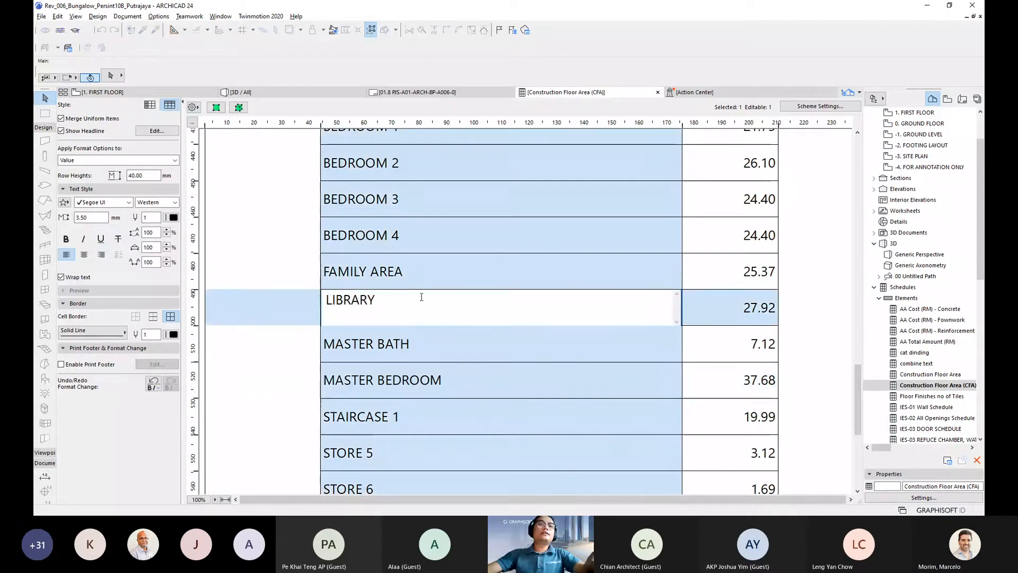
click(240, 108)
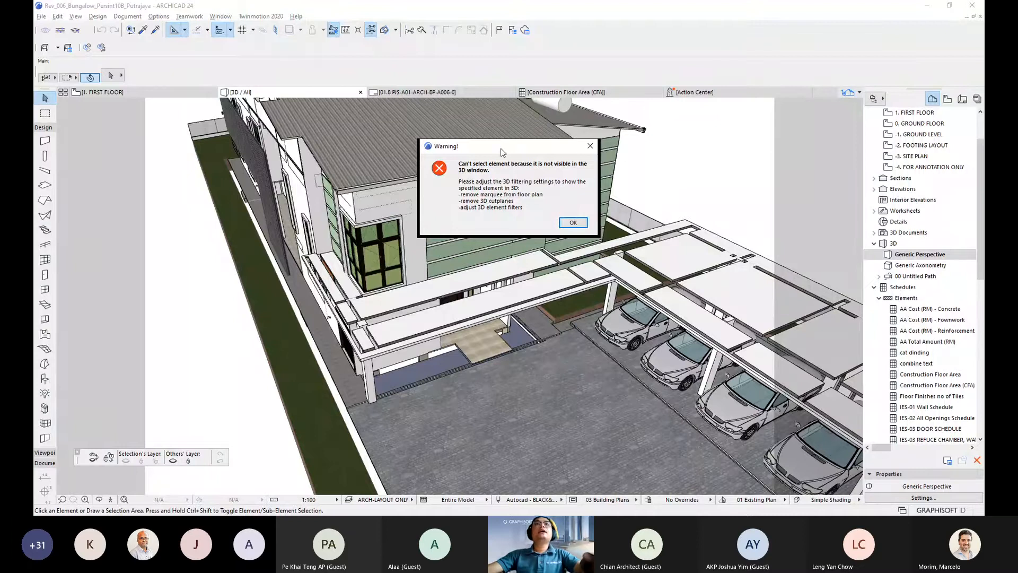
drag(503, 152, 492, 198)
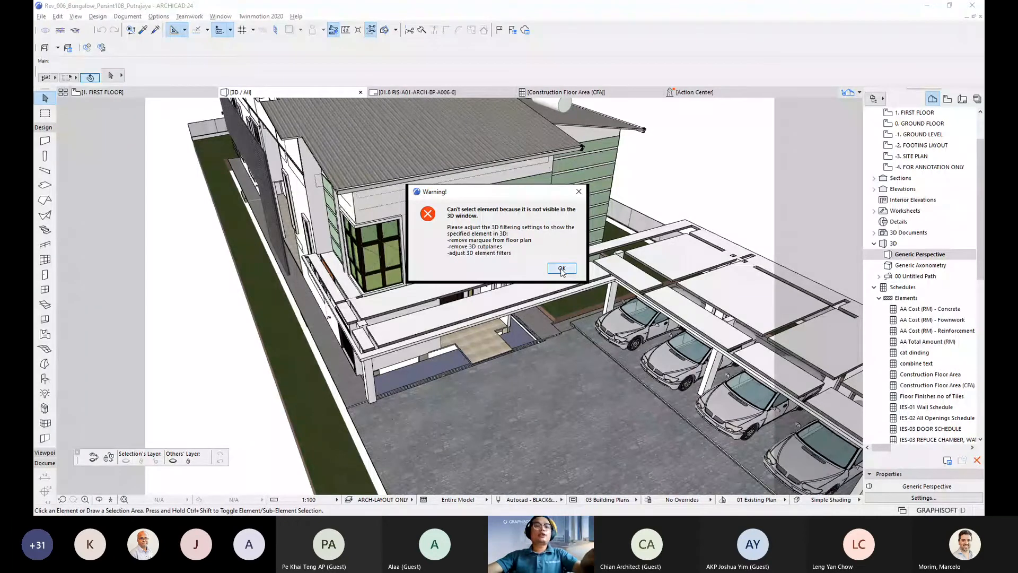
click(562, 268)
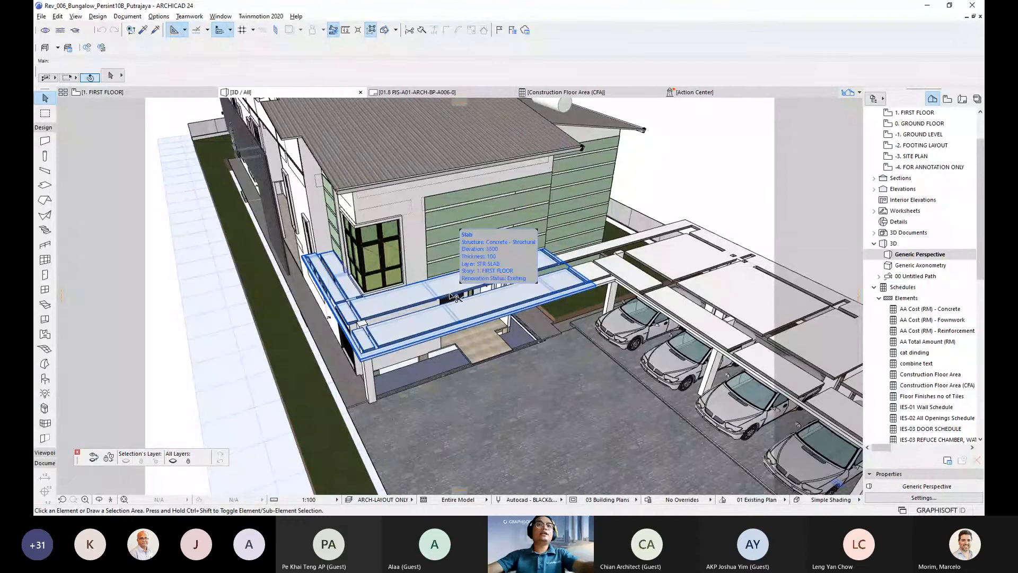
key(ctrl+a)
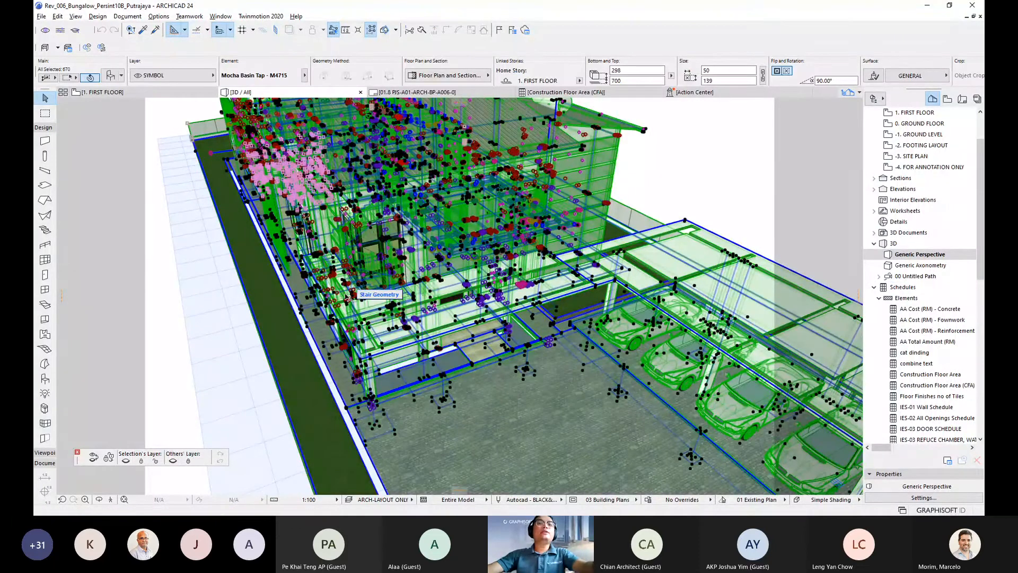
key(Escape)
key(ctrl+shift+F5)
key(Escape)
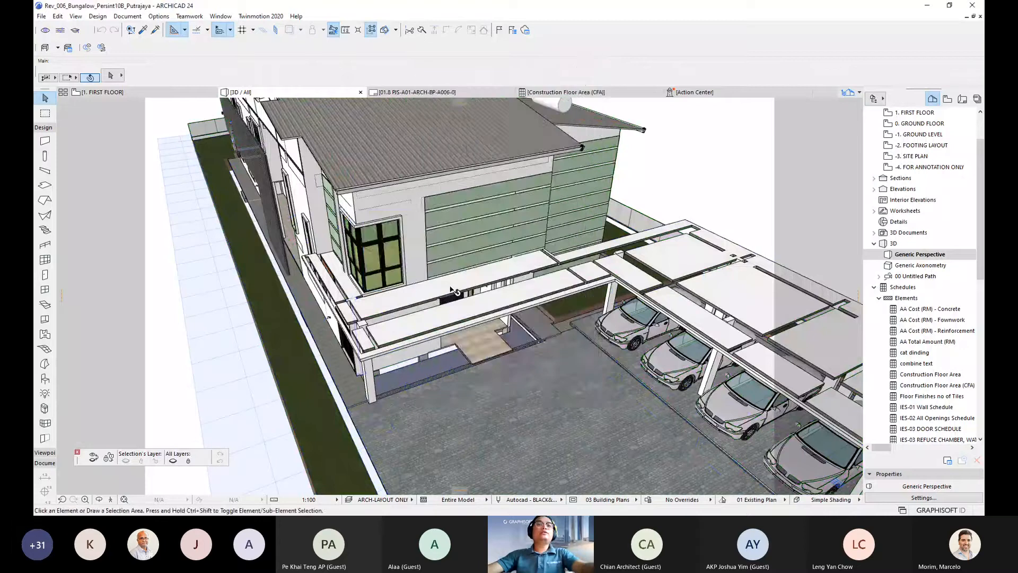
key(F2)
key(Escape)
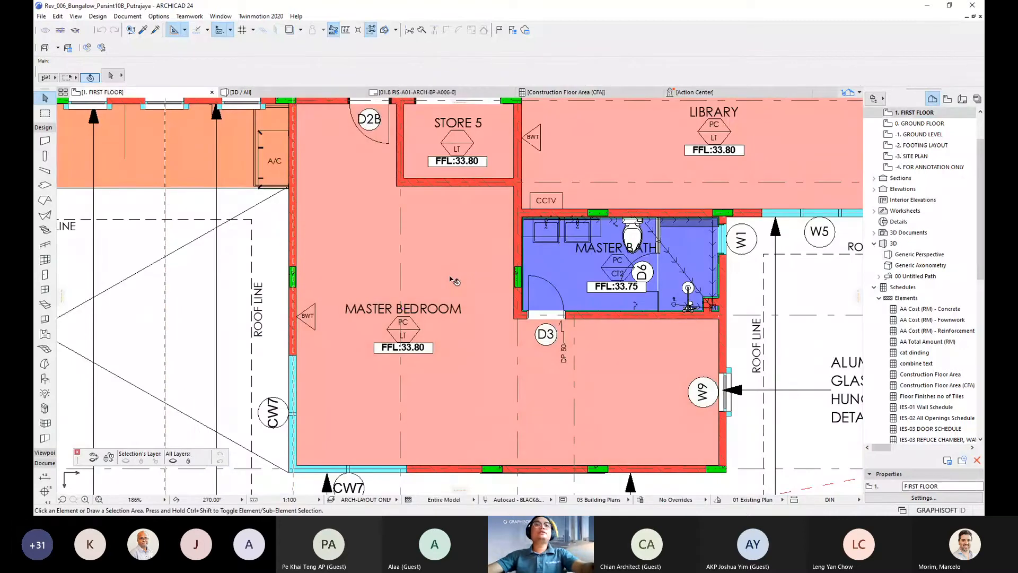
- Include the Zone element type in the Filter and Cut Elements in 3D settings, starting from the first floor plan
click(454, 281)
key(ctrl+shift+F5)
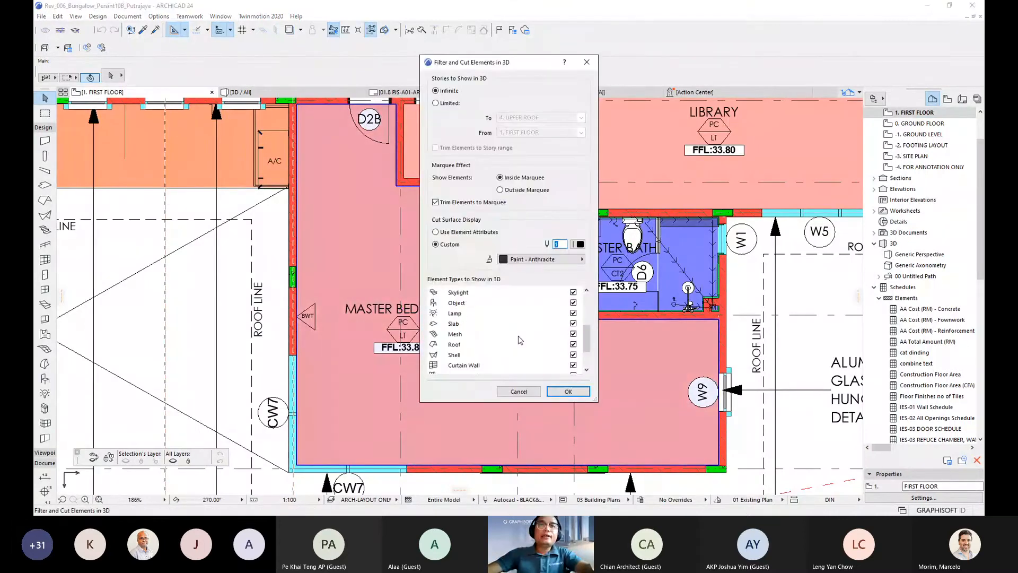
scroll(518, 337, down, 1)
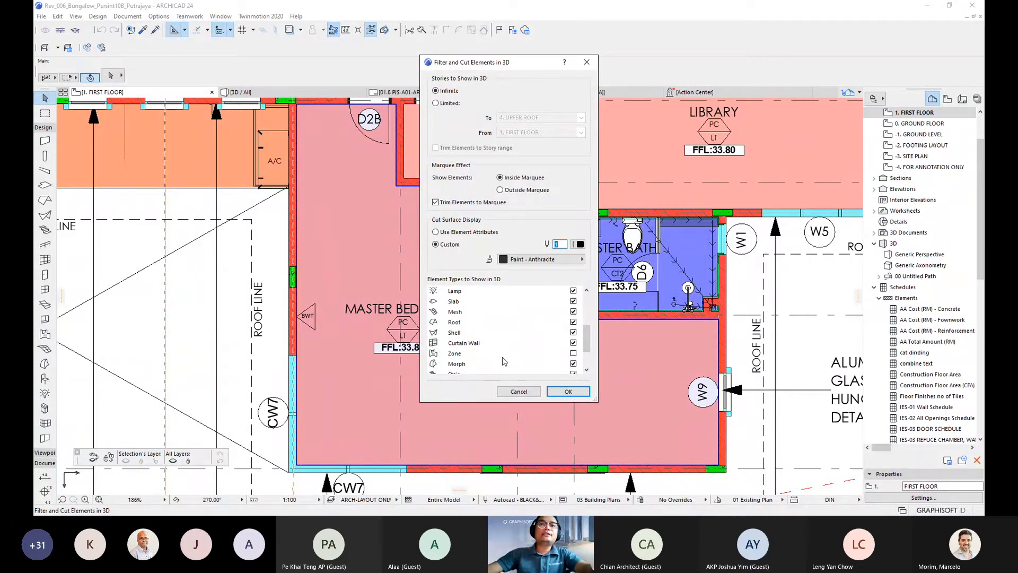
click(574, 353)
click(569, 391)
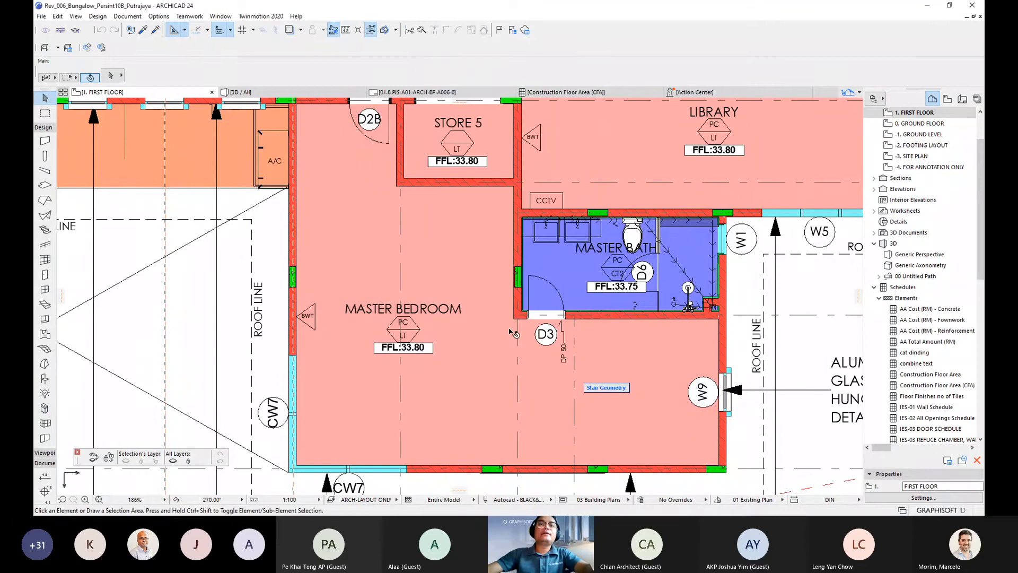
- View the zone volumes in the 3D window and select the ground floor TERRACE zone beside the timber screen
scroll(432, 302, down, 3)
middle_drag(432, 303, 404, 329)
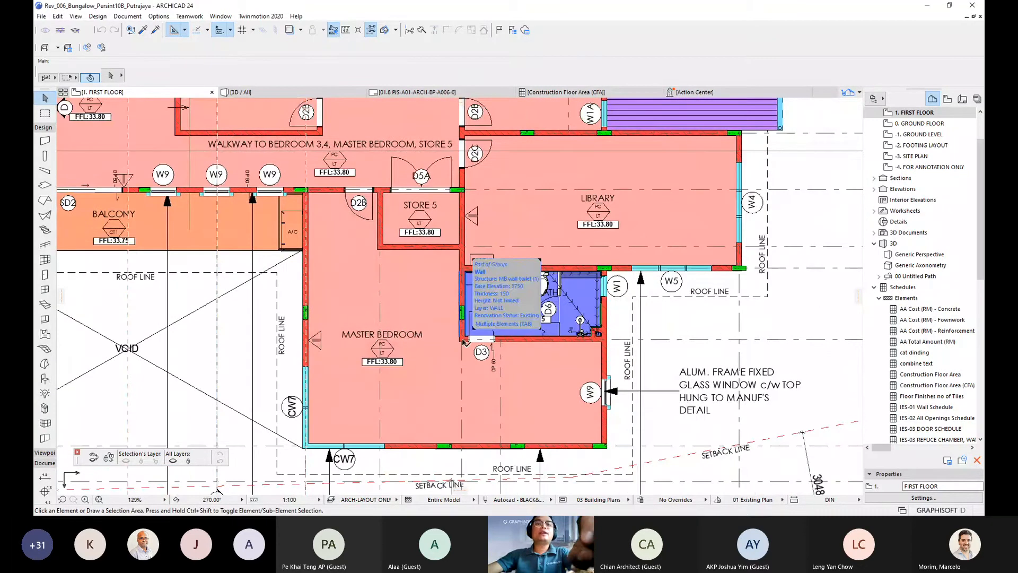
key(F3)
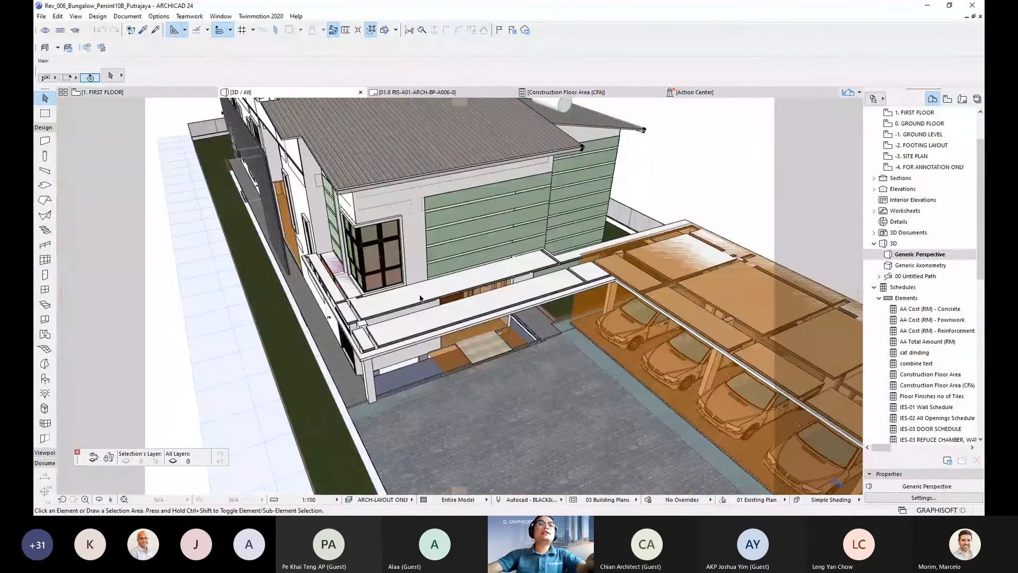
shift+middle_drag(420, 298, 477, 305)
click(389, 304)
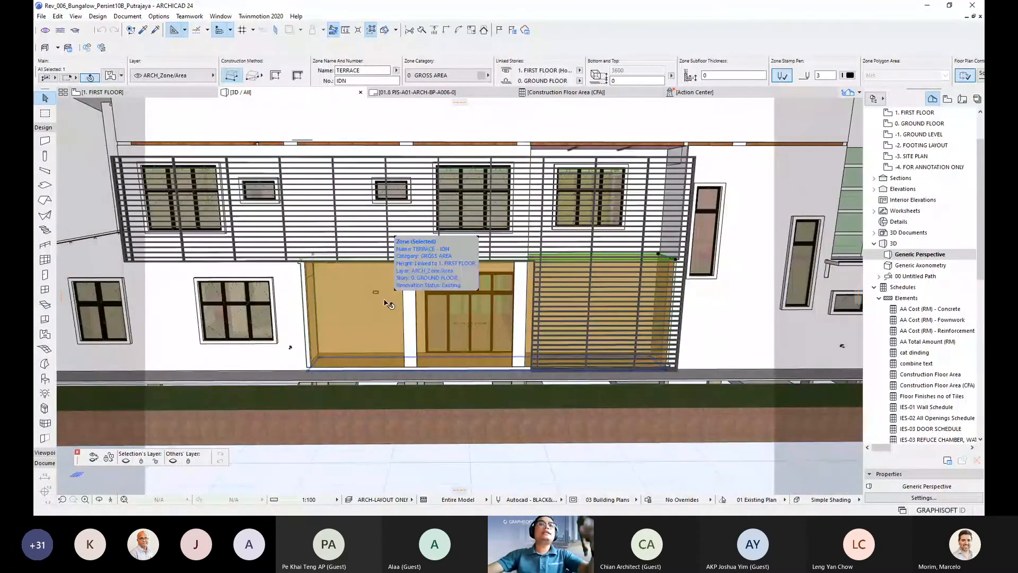
shift+middle_drag(389, 304, 324, 315)
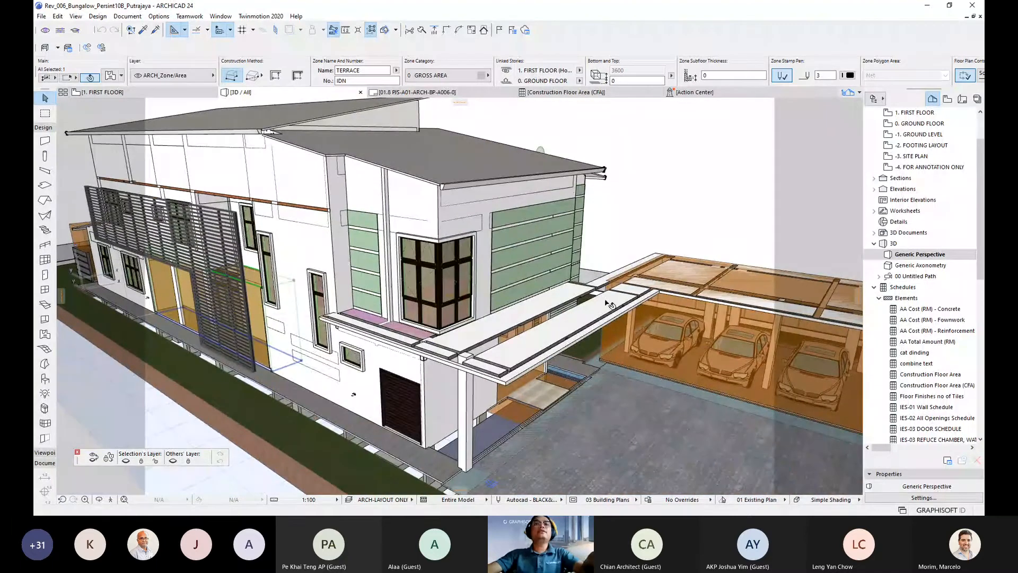
- Exclude the Zone element type from the Filter and Cut Elements in 3D settings
key(ctrl+shift+F5)
scroll(549, 303, down, 3)
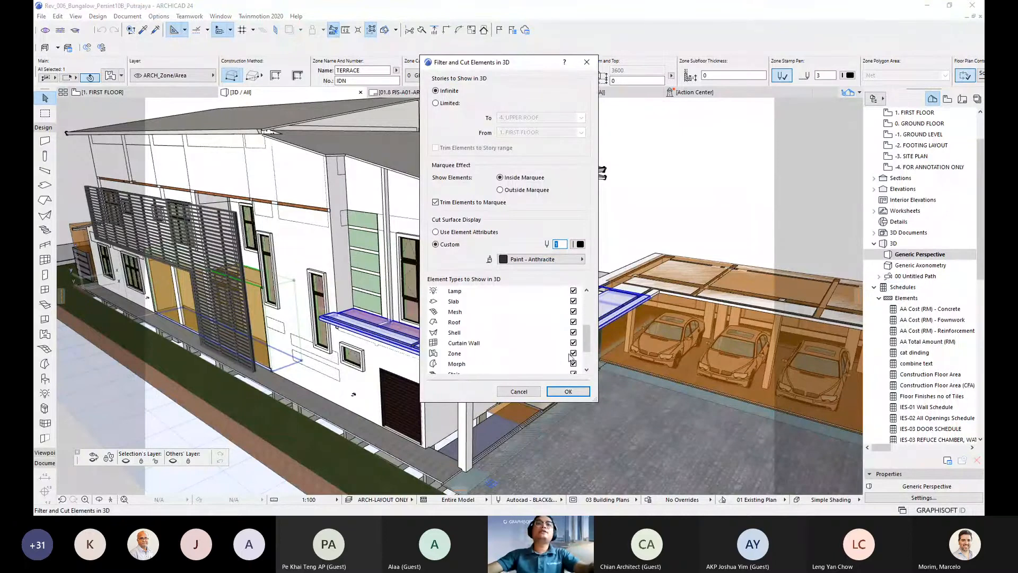
click(574, 356)
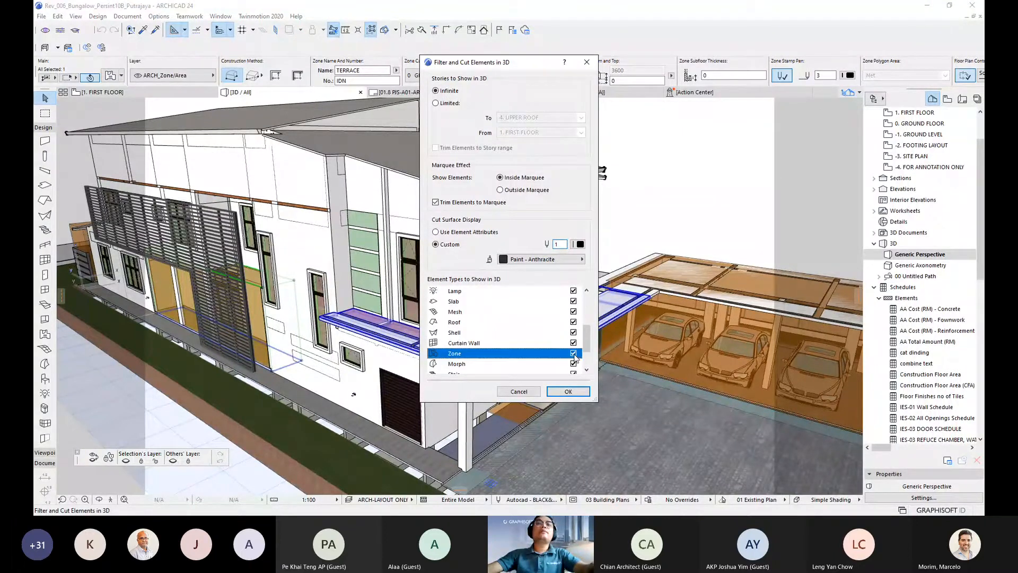
click(573, 353)
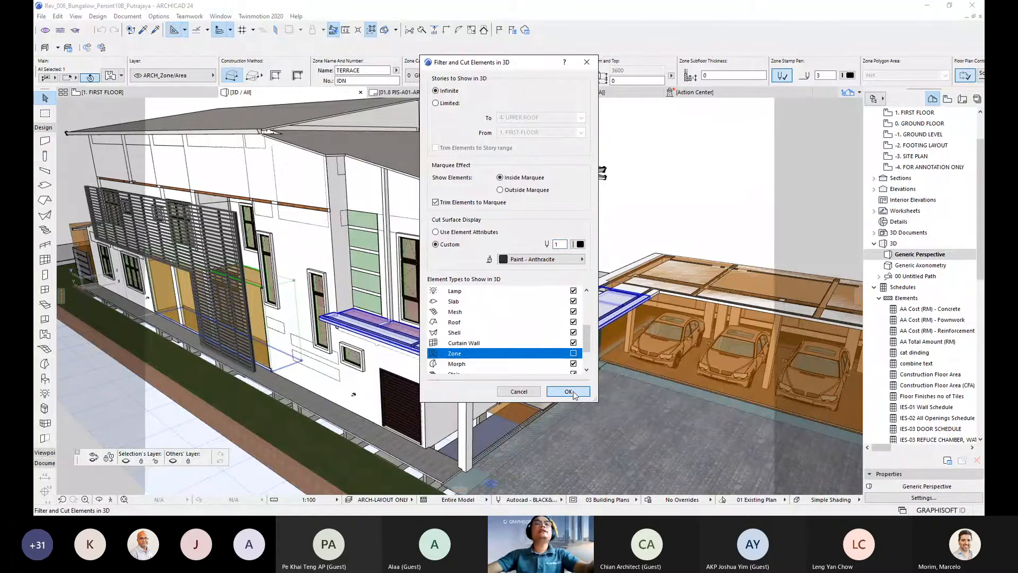
click(573, 392)
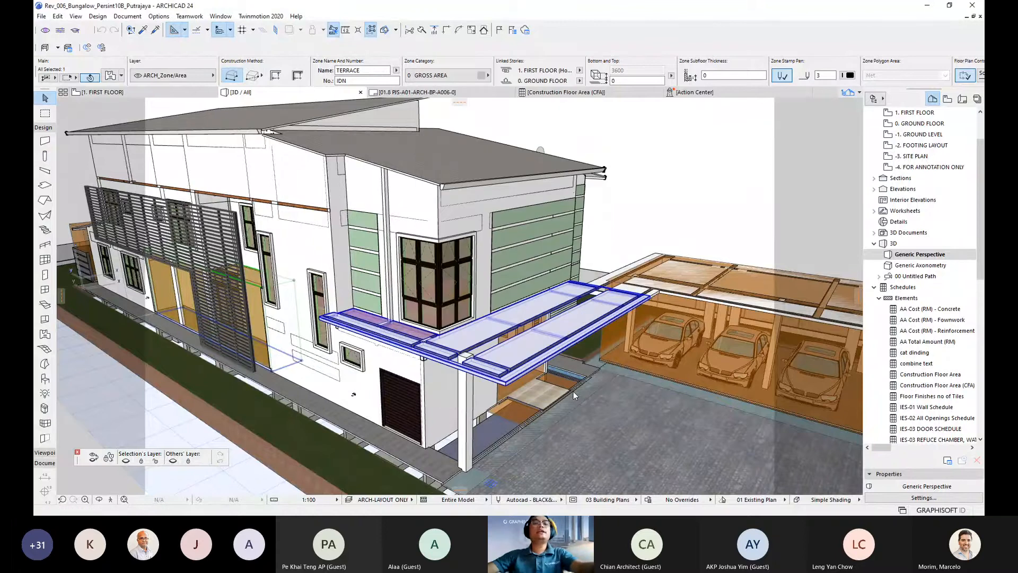
- Return to the Construction Floor Area (CFA) schedule and locate its APRON zone on the ground floor plan
key(F2)
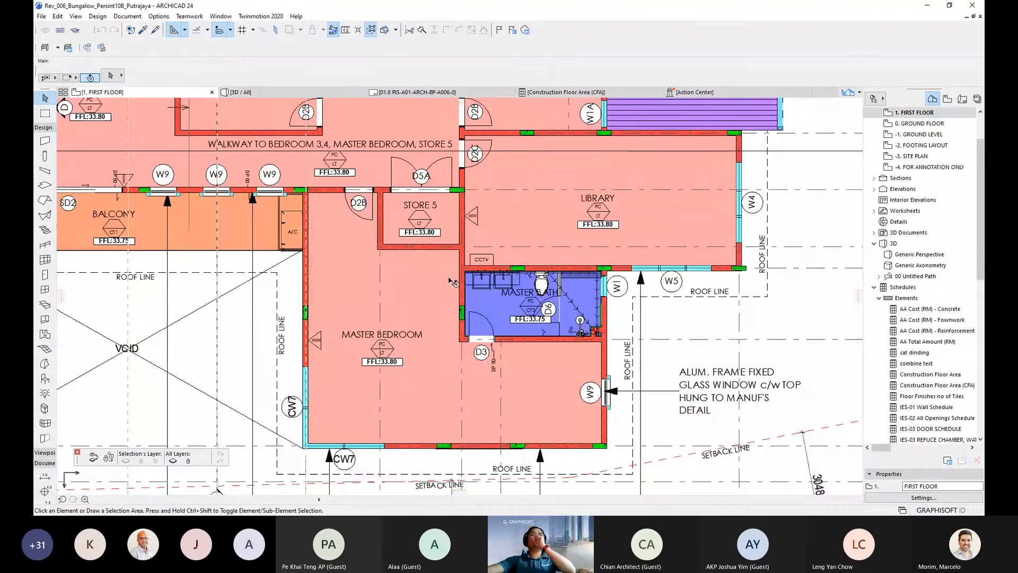
click(566, 91)
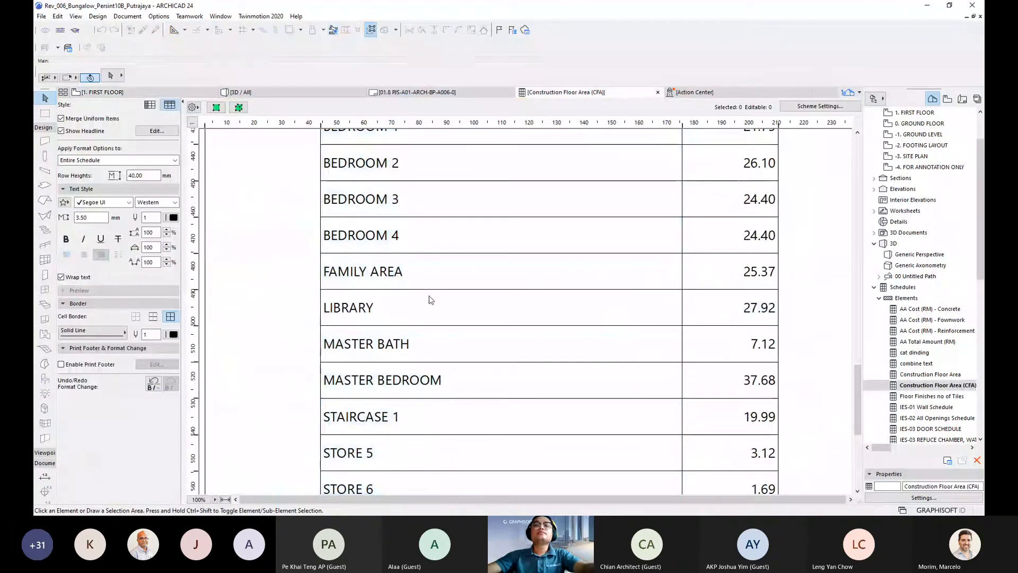
scroll(405, 313, up, 10)
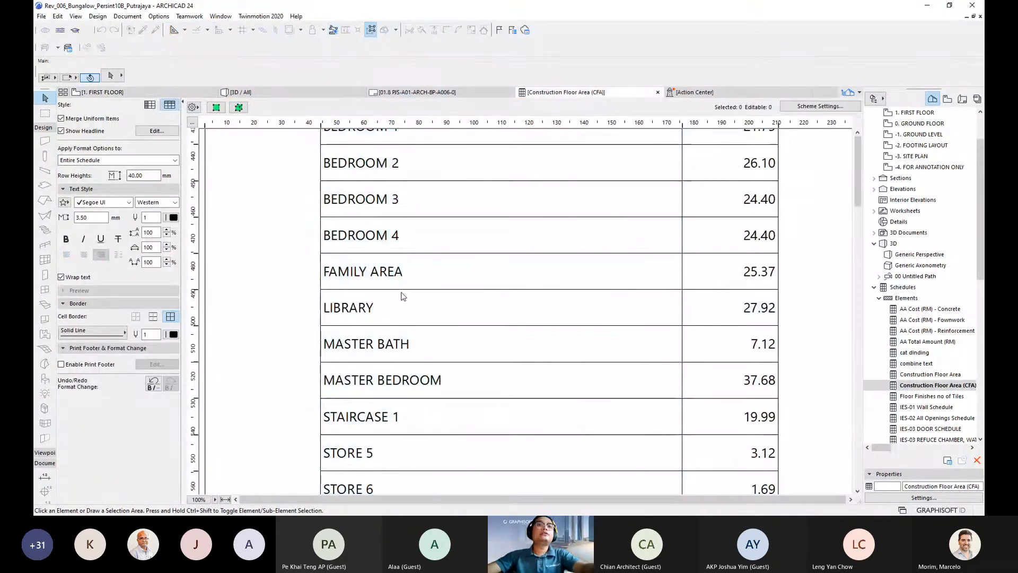
click(612, 238)
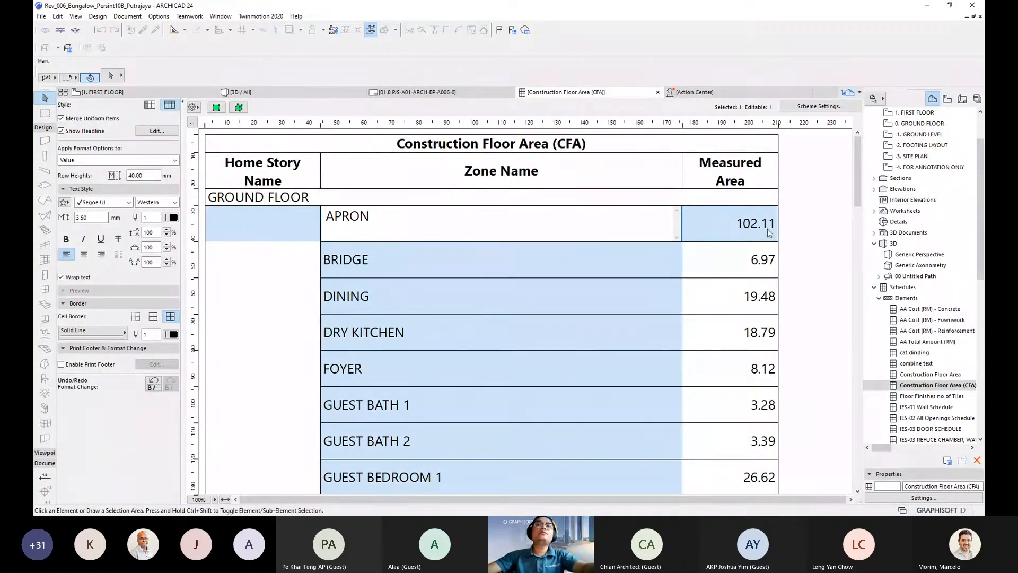
click(216, 108)
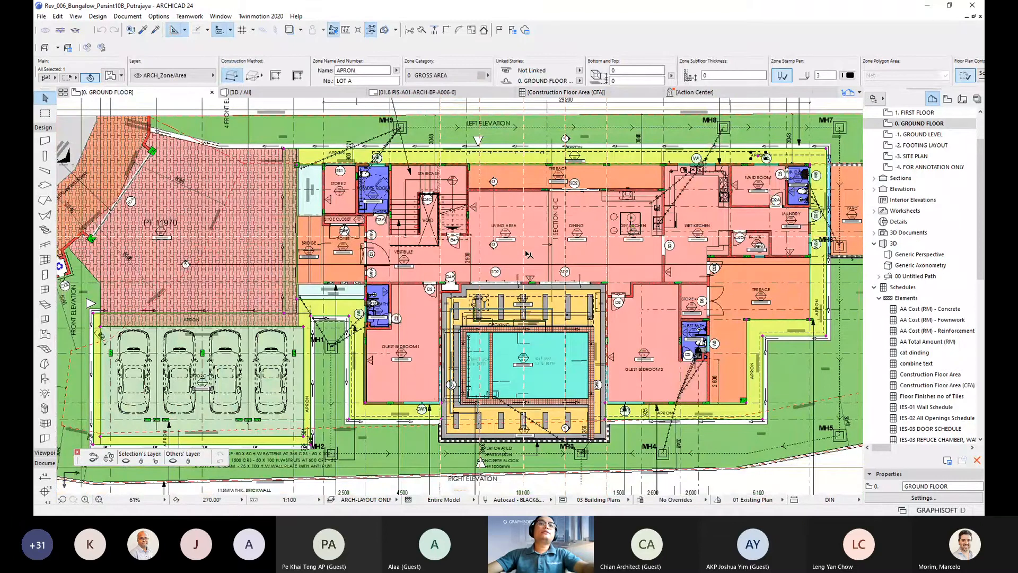
- Examine the extent of the APRON zone around the car park and the house perimeter on the ground floor plan
middle_drag(327, 270, 380, 231)
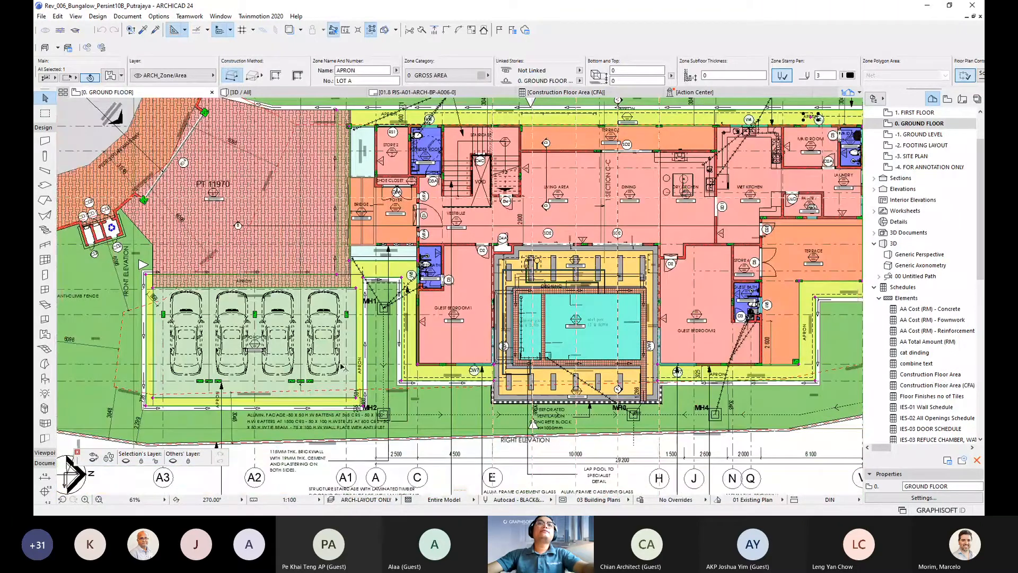
scroll(342, 366, up, 5)
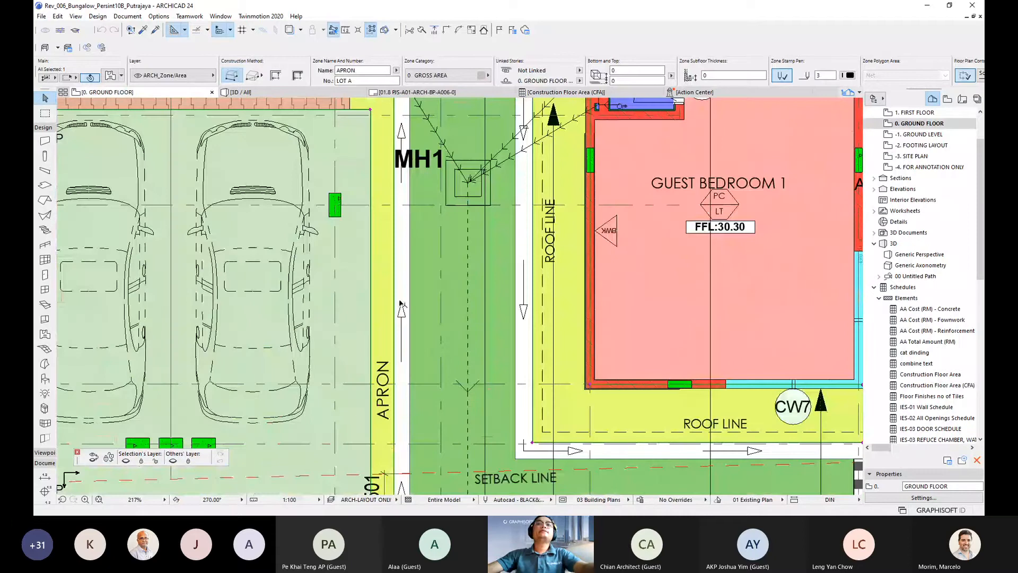
scroll(401, 304, down, 2)
middle_drag(401, 304, 274, 424)
middle_drag(559, 132, 462, 309)
middle_drag(601, 209, 473, 279)
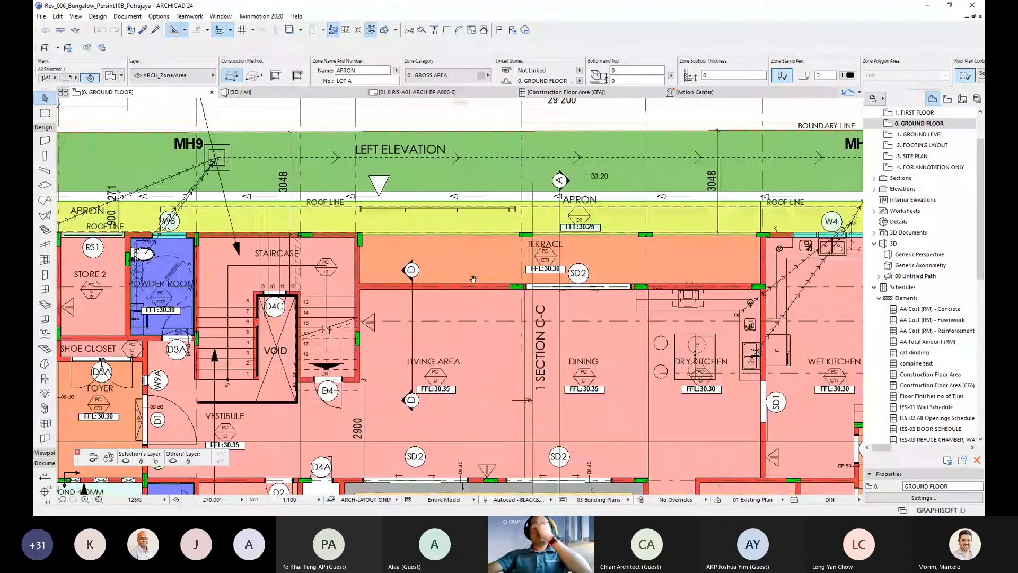
middle_drag(769, 276, 313, 280)
scroll(610, 340, down, 1)
middle_drag(557, 472, 583, 178)
- Offset the APRON zone's horizontal outer edge south of the rear terrace outward over the lawn by about 2000 mm
scroll(567, 265, up, 1)
scroll(706, 257, up, 2)
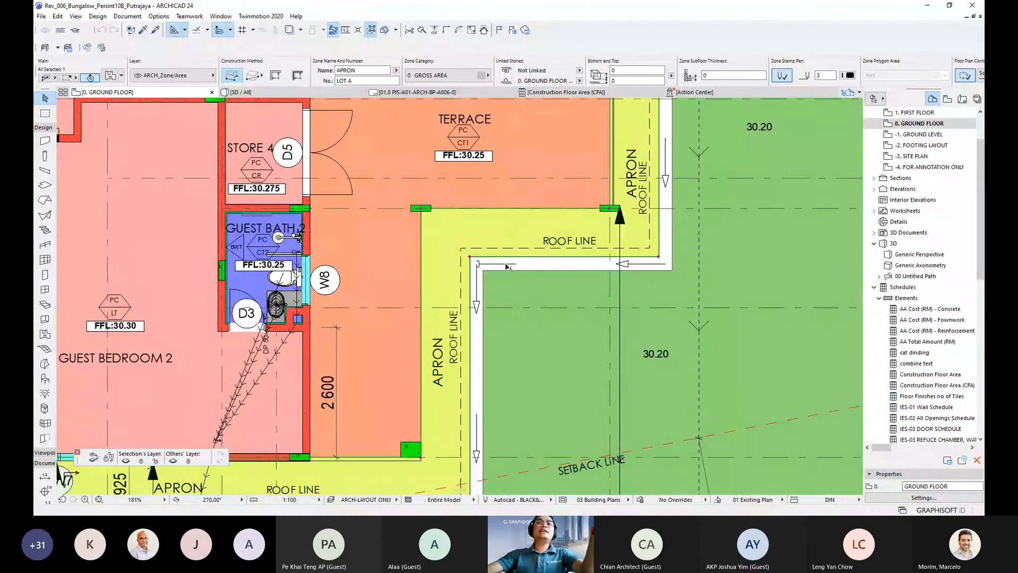
scroll(511, 262, up, 1)
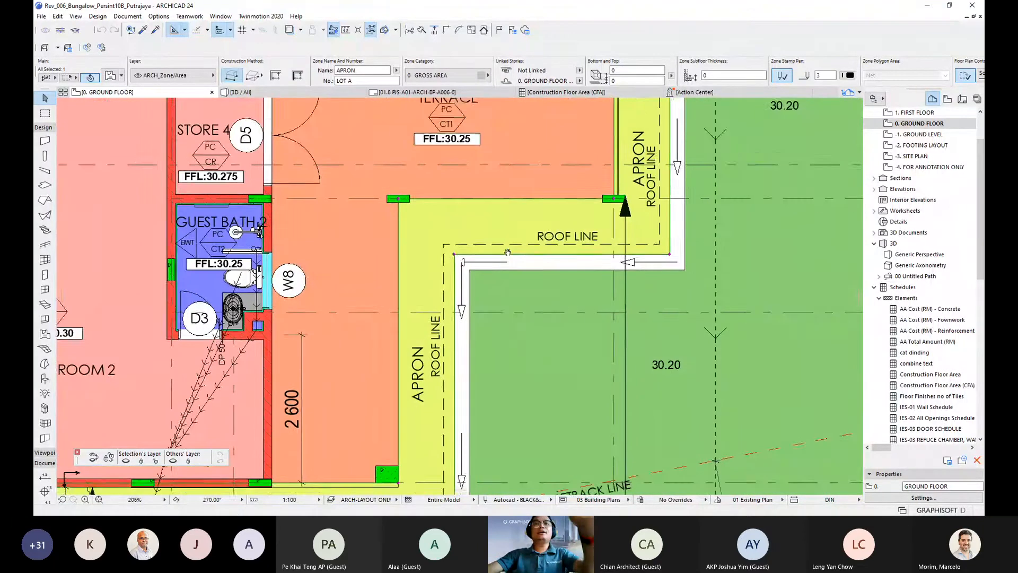
click(474, 248)
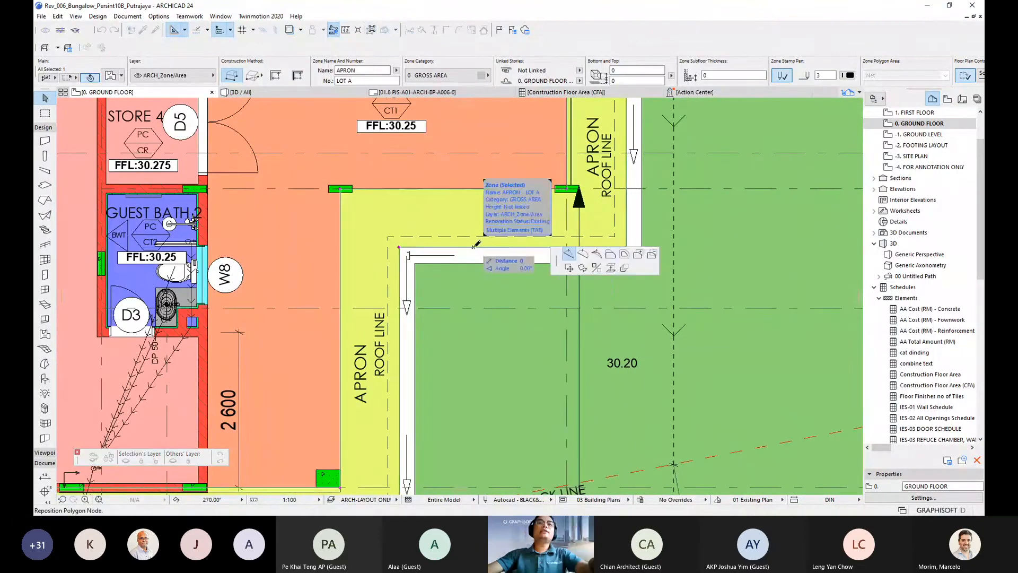
click(611, 256)
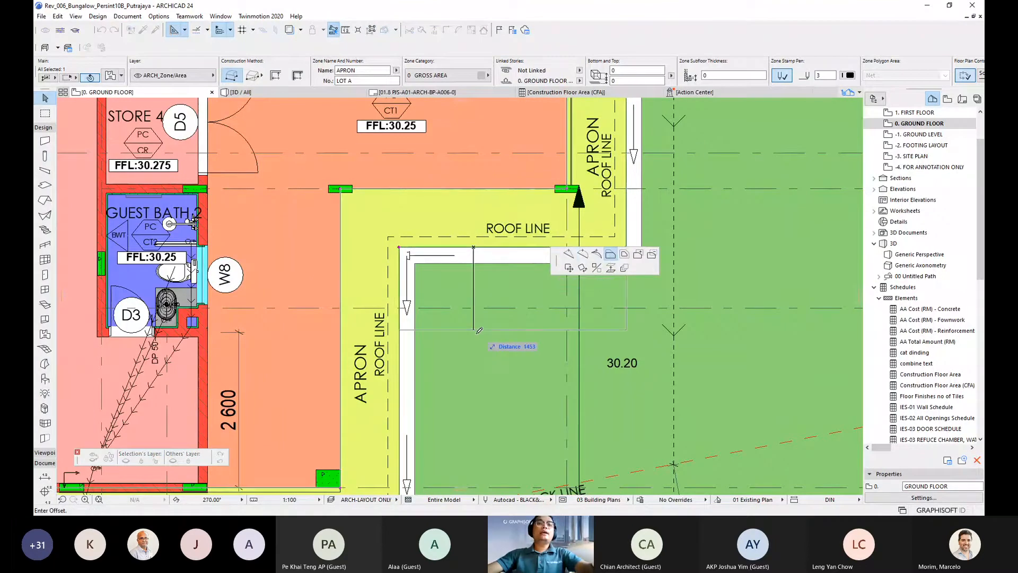
text(200)
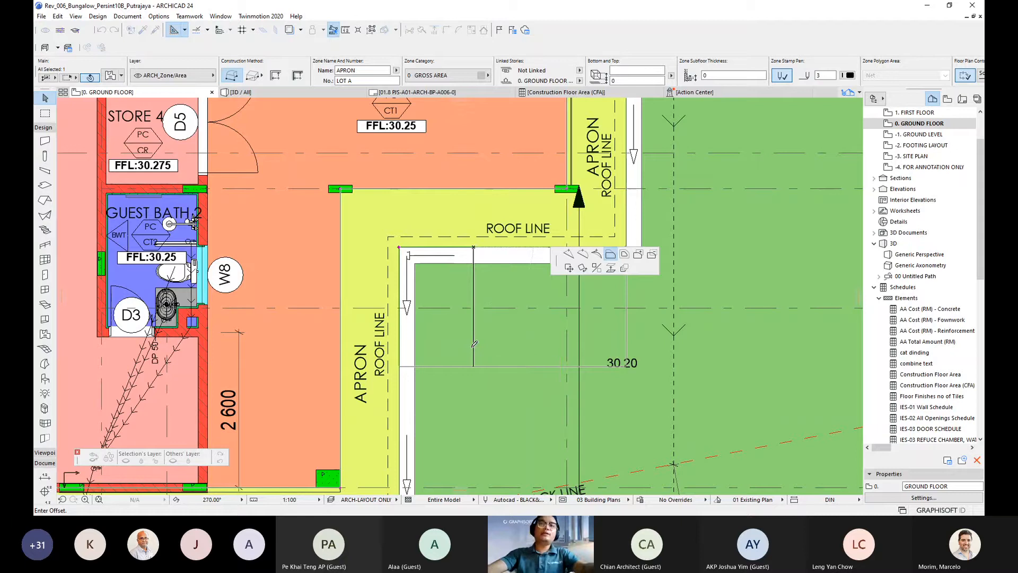
key(Return)
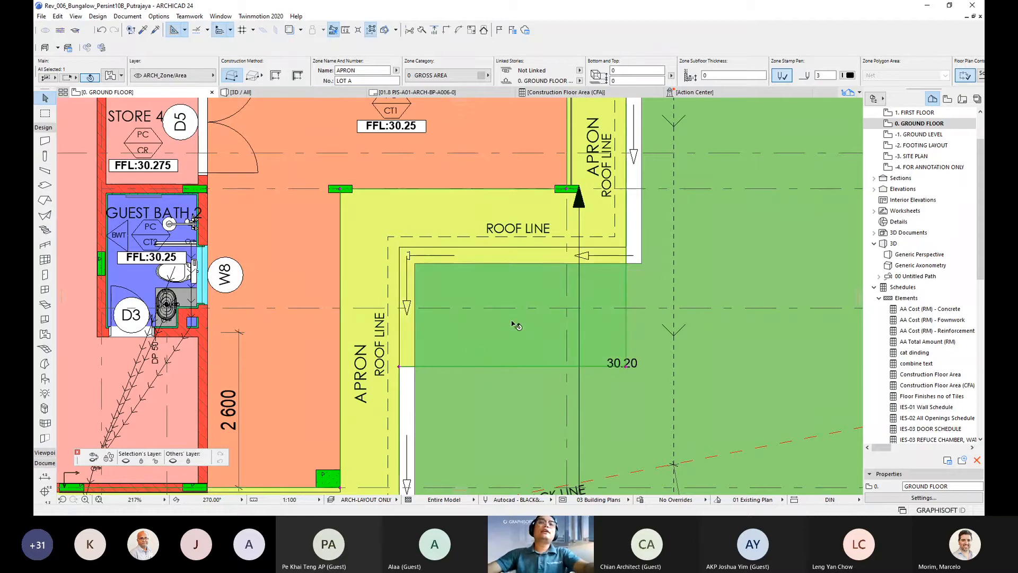
scroll(516, 323, down, 1)
key(Escape)
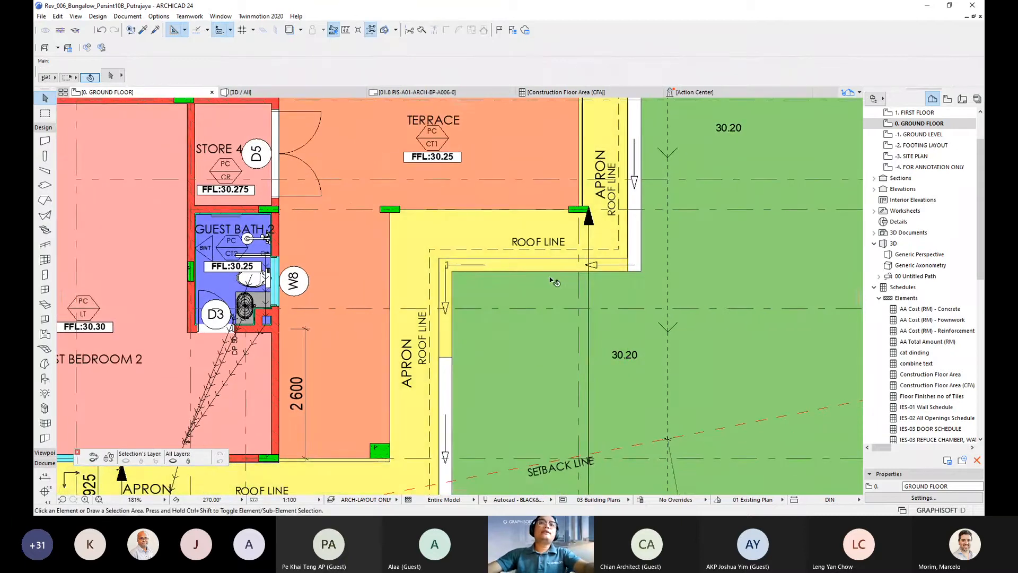
middle_drag(499, 238, 517, 242)
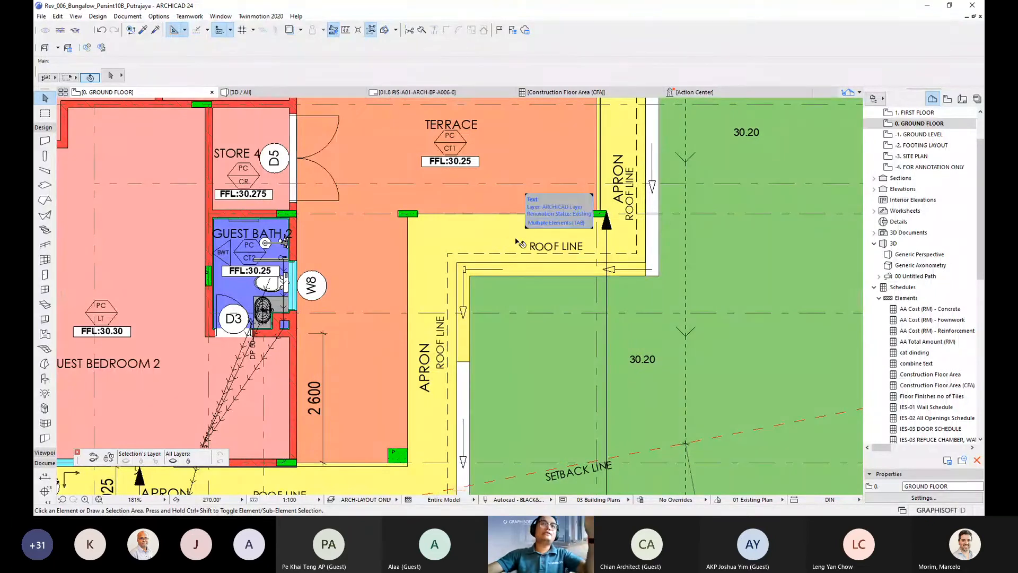
- Check the APRON zone's Measured Area in the Construction Floor Area (CFA) schedule, and go back to the ground floor plan for an overview
click(562, 93)
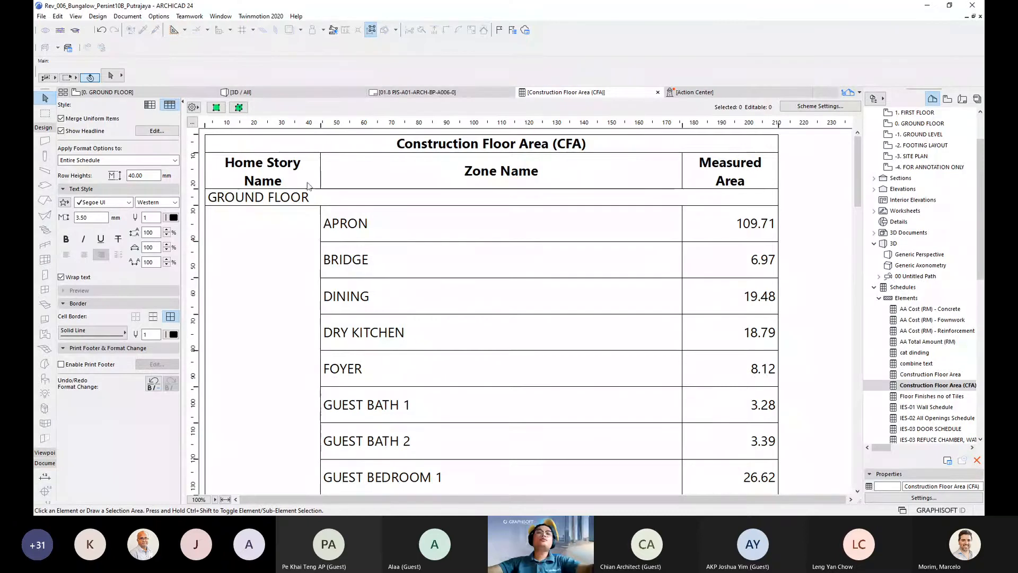
click(149, 95)
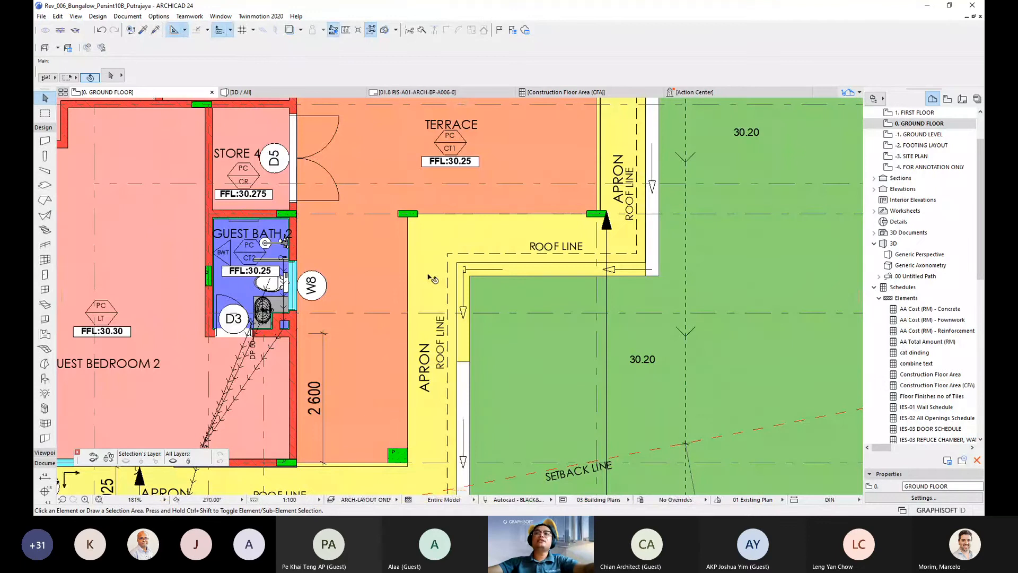
scroll(432, 278, down, 5)
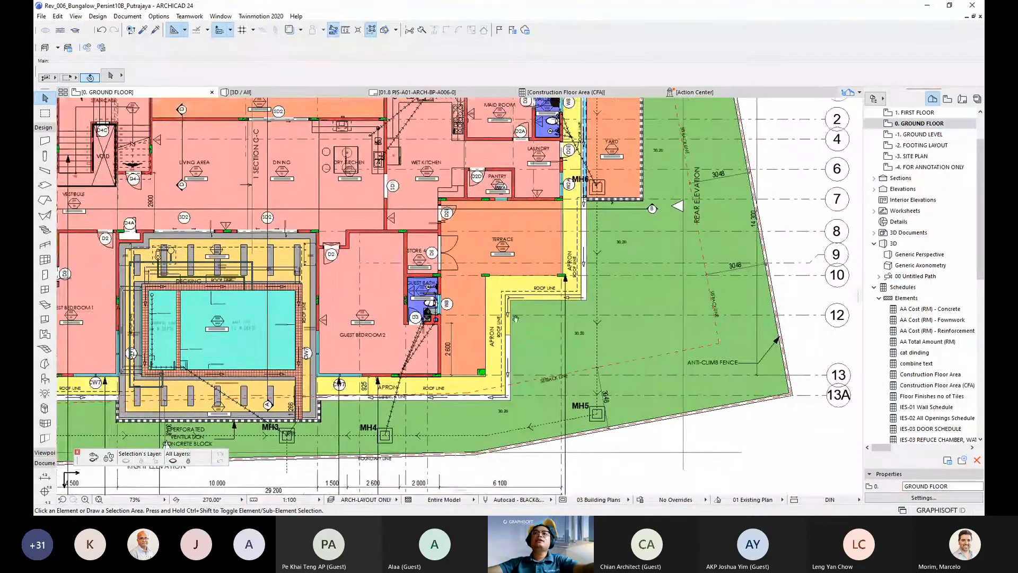
middle_drag(515, 319, 564, 337)
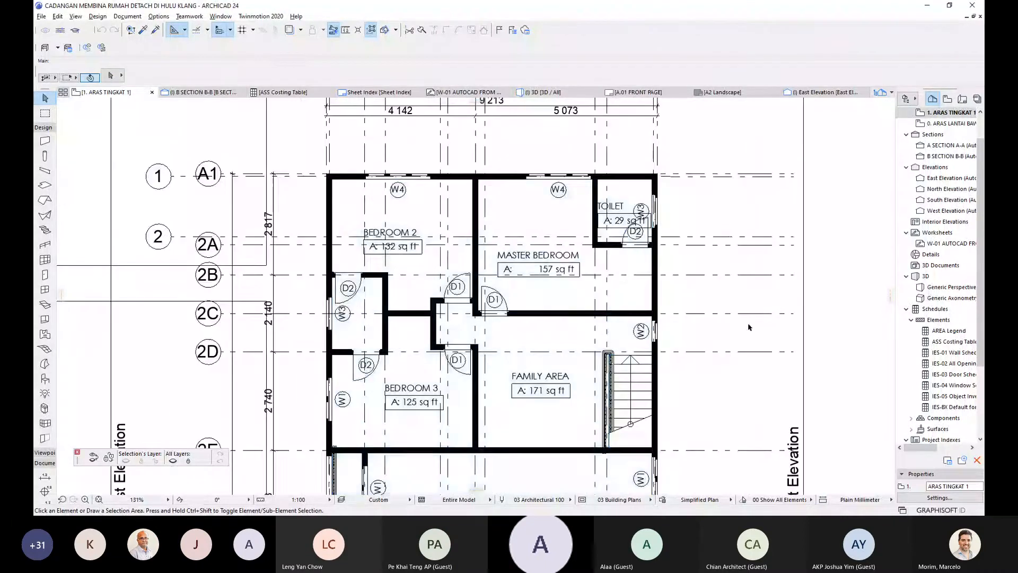
- Switch to the 3D view of the house and exclude Zone elements from display through Filter and Cut Elements in 3D
key(F3)
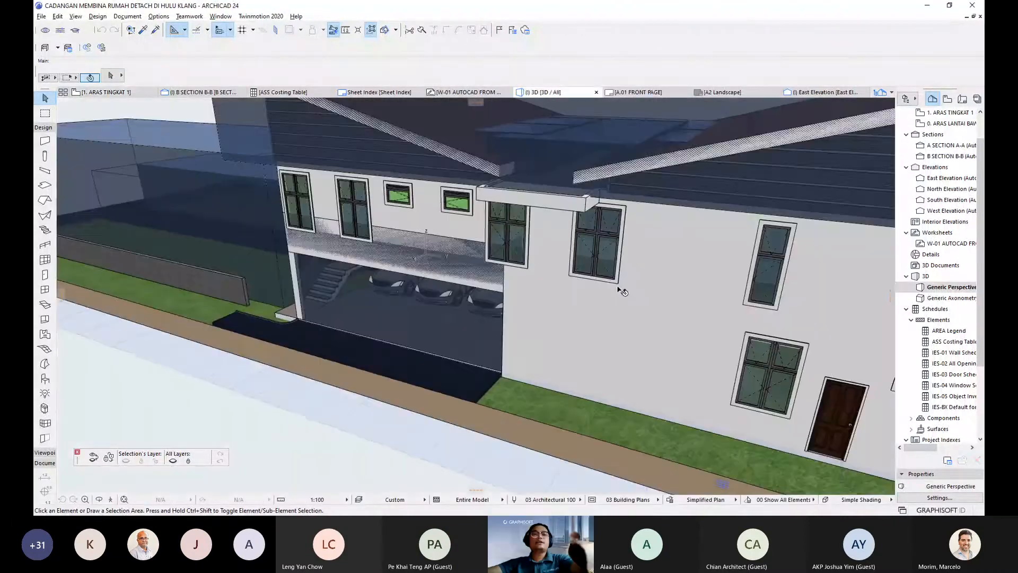
shift+middle_drag(667, 301, 484, 305)
key(ctrl+shift+F5)
scroll(503, 345, down, 5)
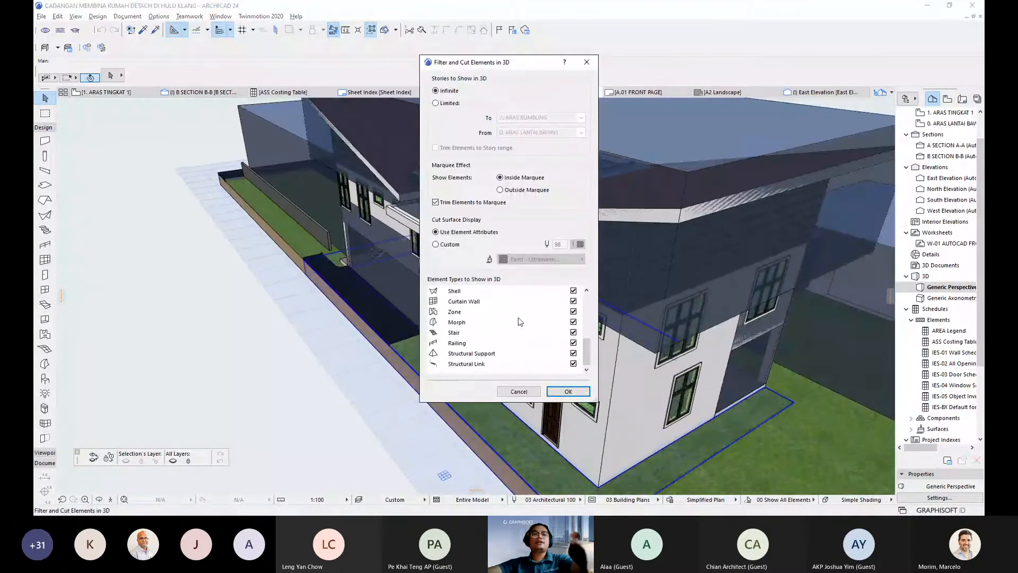
click(573, 312)
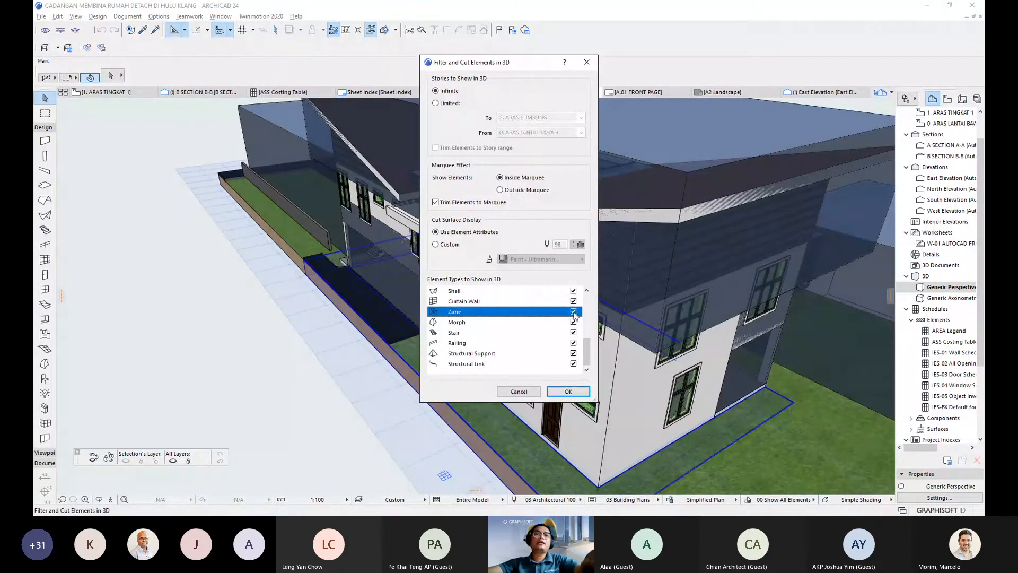
click(568, 390)
- Examine the house exterior in 3D from several angles, including the upper-floor balcony, the roofs and the car park underneath
drag(644, 350, 577, 319)
scroll(509, 332, up, 5)
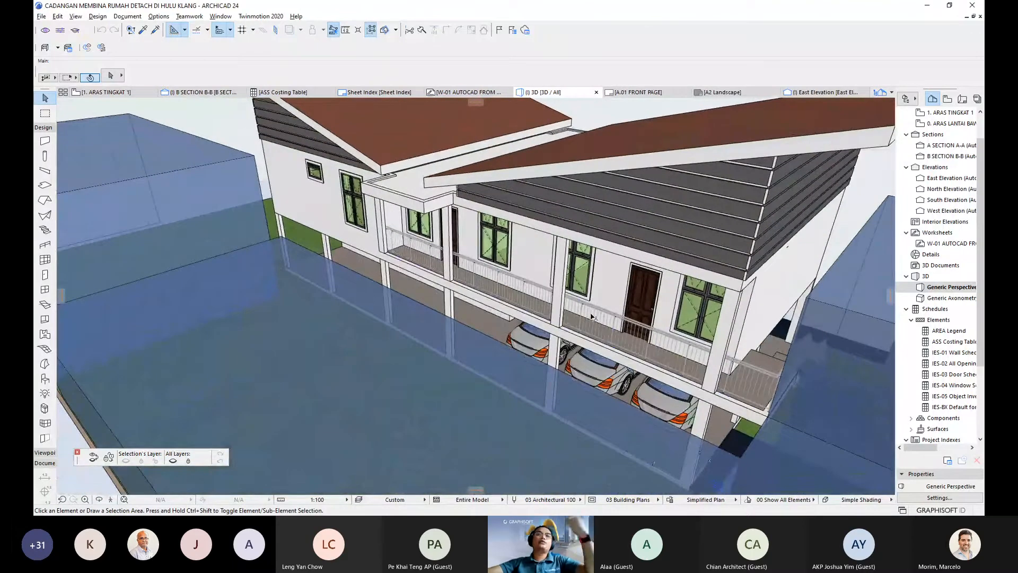
drag(644, 321, 553, 317)
shift+middle_drag(553, 317, 551, 266)
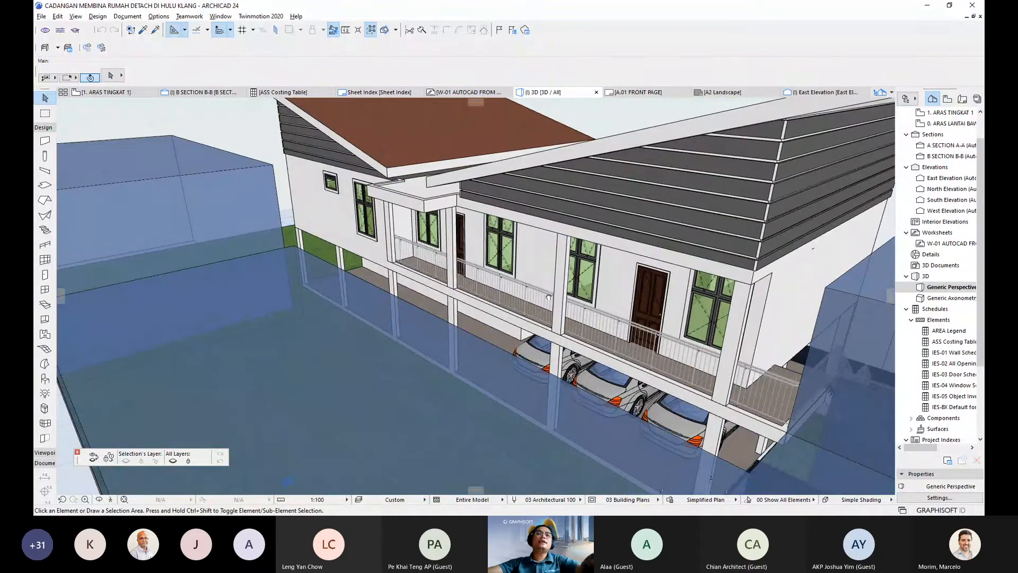
shift+middle_drag(525, 297, 400, 232)
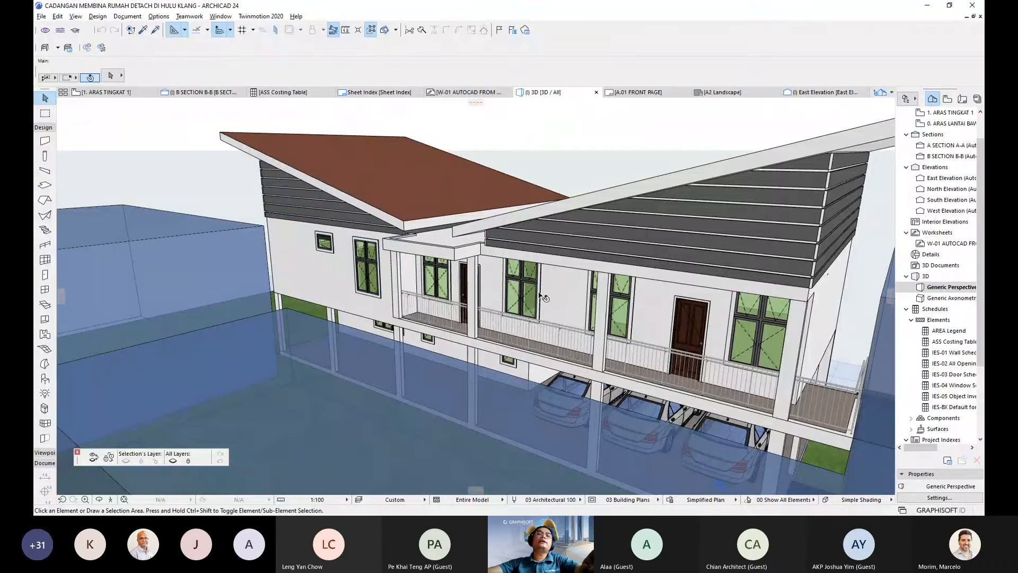
shift+middle_drag(736, 341, 464, 310)
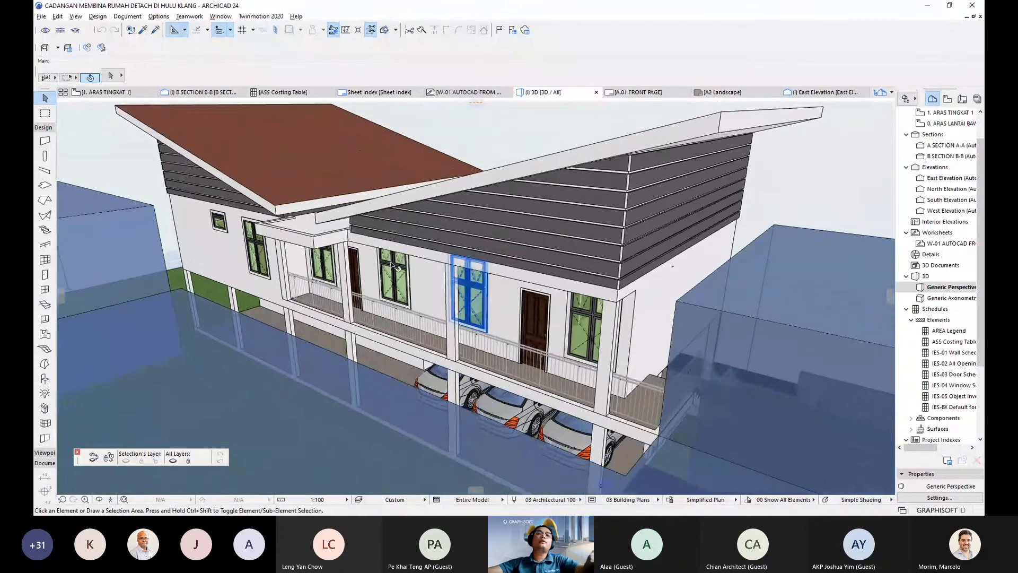
shift+middle_drag(394, 266, 462, 277)
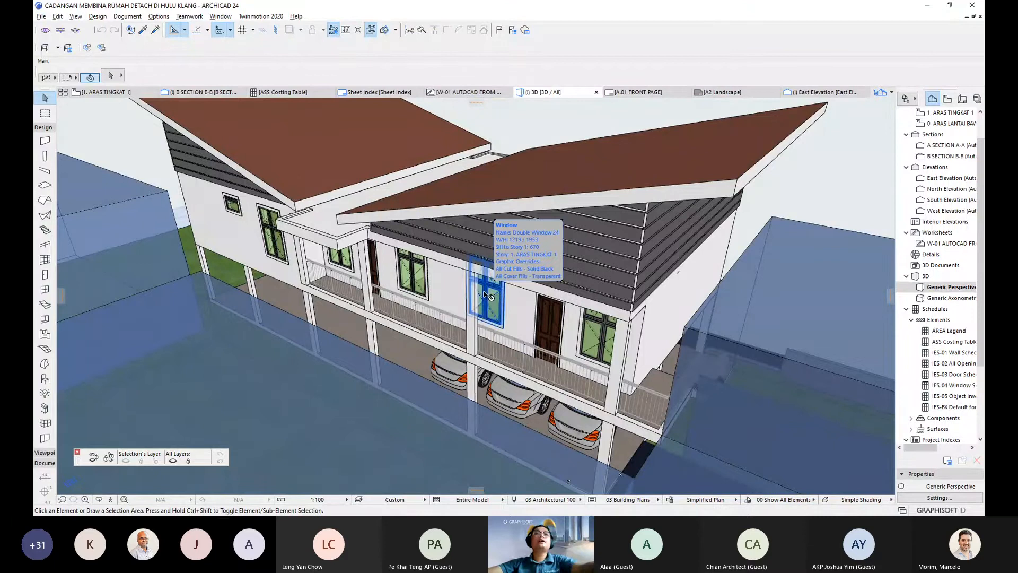
- Go back to the ARAS TINGKAT 1 plan and examine its room zones from the master bedroom down to the corridor
key(F2)
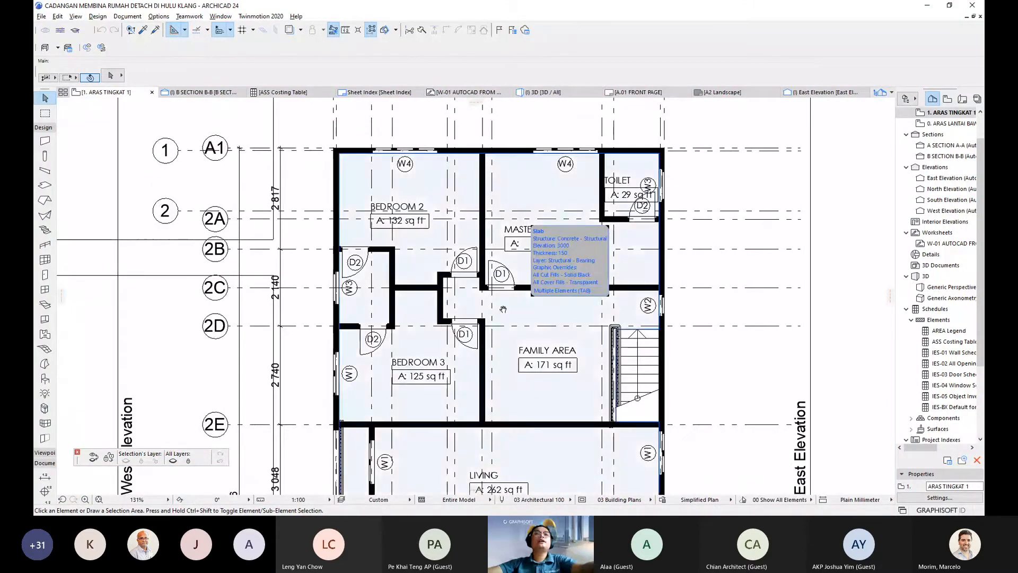
middle_drag(503, 309, 497, 281)
scroll(496, 281, down, 3)
scroll(495, 451, down, 1)
middle_drag(494, 467, 491, 268)
scroll(447, 321, up, 1)
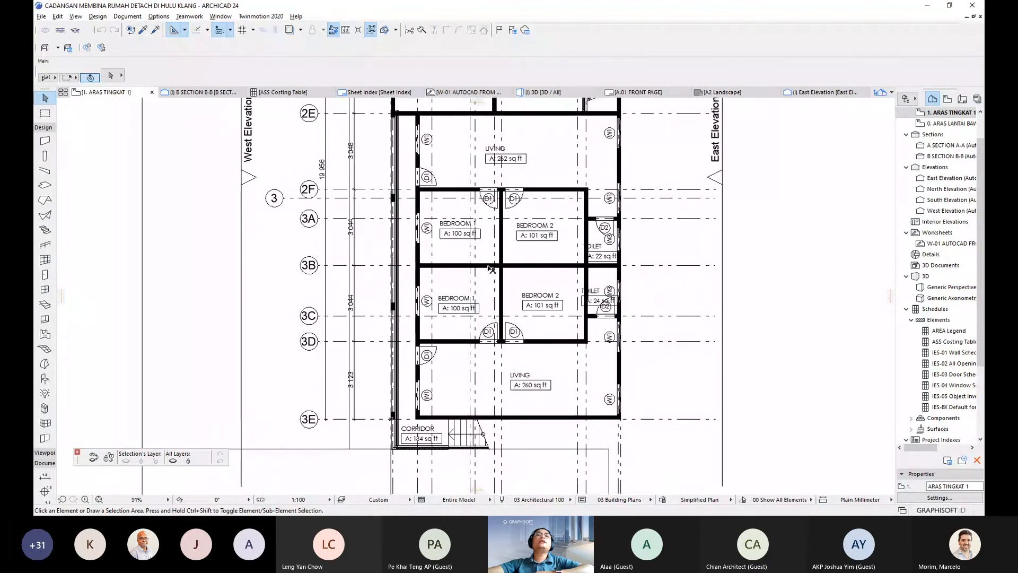
scroll(492, 239, up, 1)
middle_drag(492, 239, 496, 169)
scroll(461, 278, down, 1)
scroll(461, 280, down, 4)
scroll(459, 302, up, 3)
scroll(477, 313, up, 1)
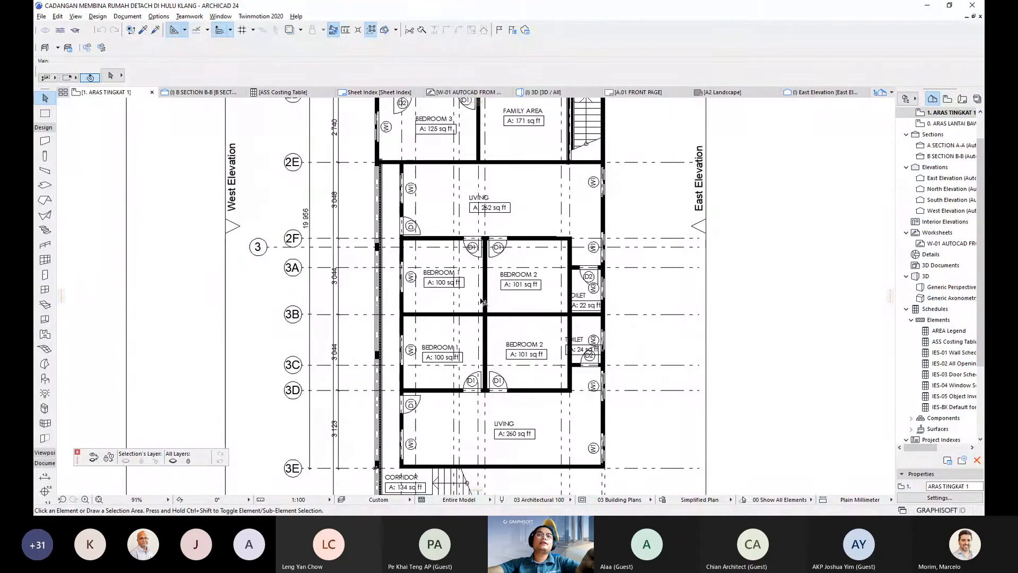
scroll(439, 300, down, 3)
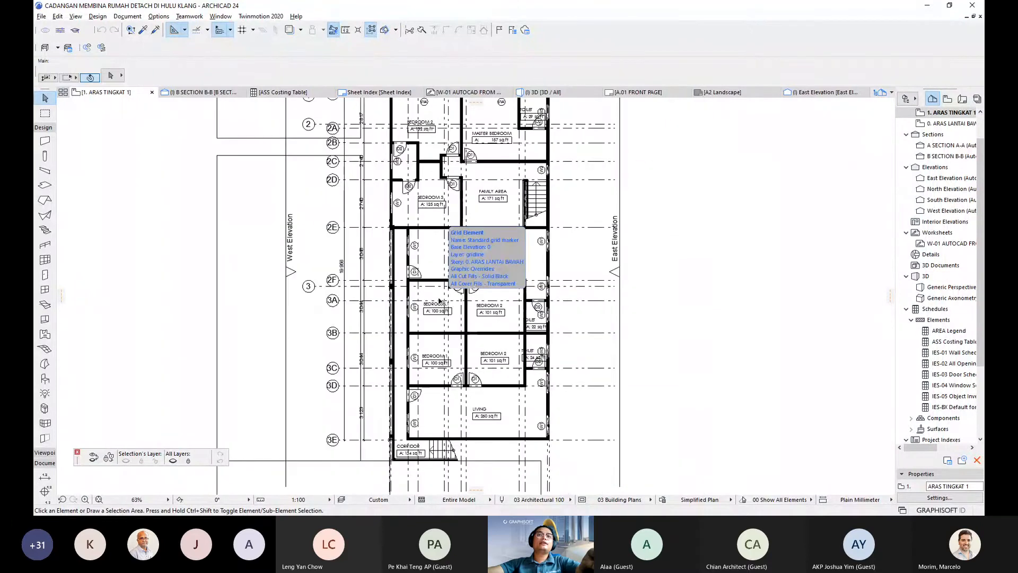
- Switch down to the ARAS LANTAI BAWAH plan and examine the kitchen, store, living and external area zones
key(ctrl+Down)
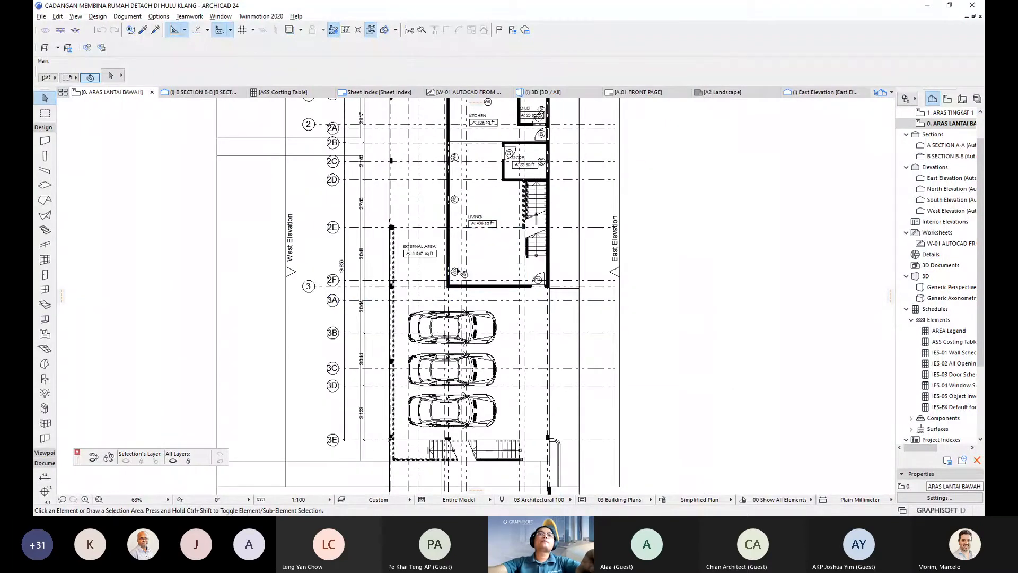
middle_drag(465, 259, 480, 333)
scroll(480, 239, up, 1)
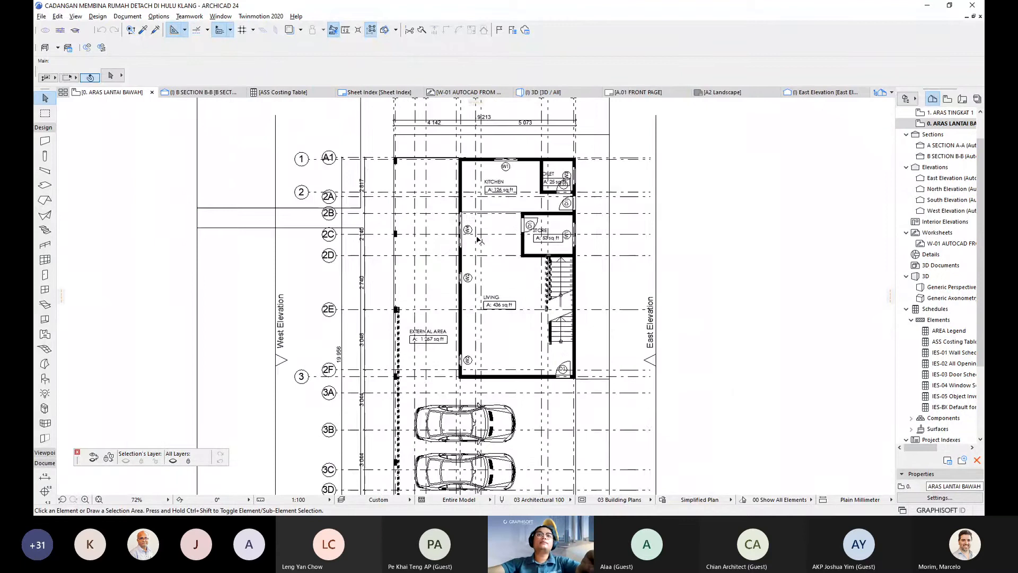
scroll(480, 240, up, 2)
scroll(492, 282, down, 2)
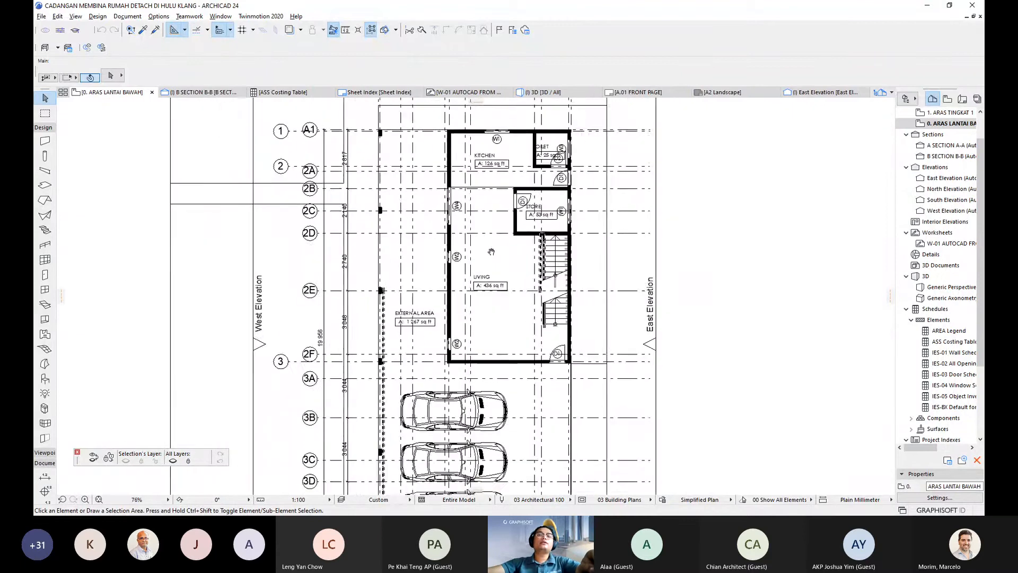
scroll(476, 273, down, 1)
middle_drag(476, 273, 478, 228)
- Return to the ARAS TINGKAT 1 plan and examine the mirrored bedroom, toilet and living zones of the two smaller units
key(ctrl+Up)
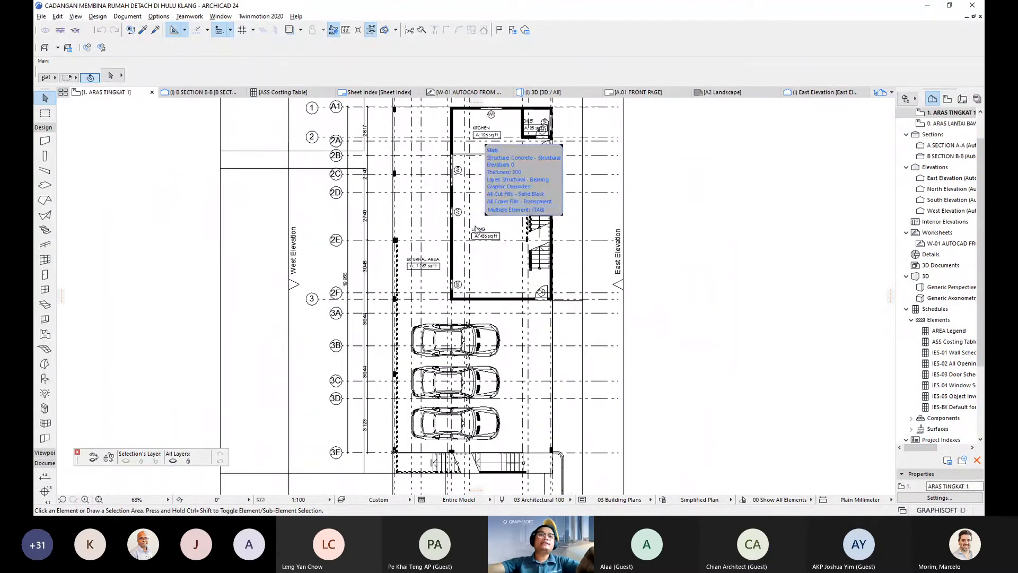
middle_drag(446, 271, 447, 256)
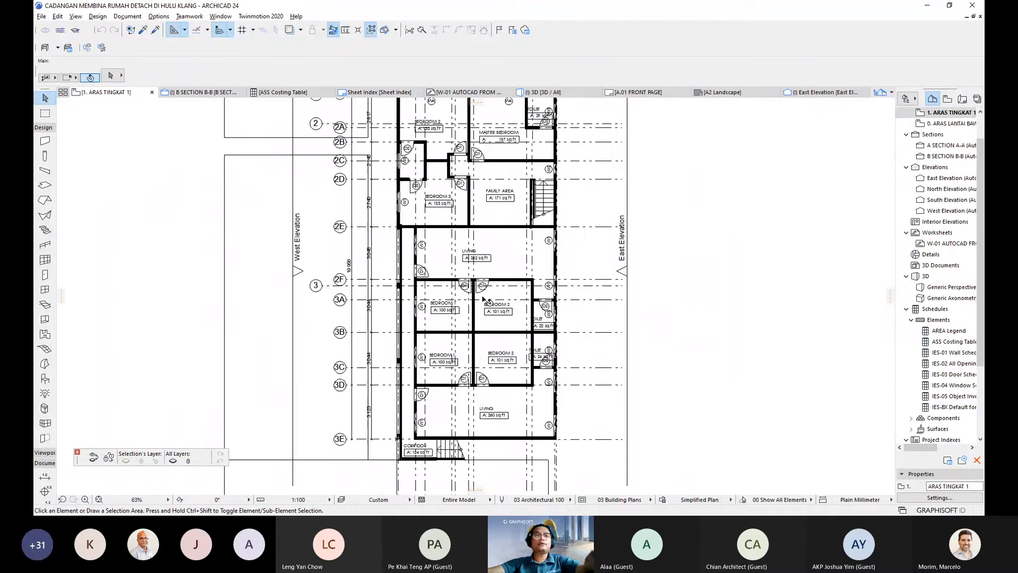
scroll(467, 297, up, 3)
scroll(481, 300, up, 2)
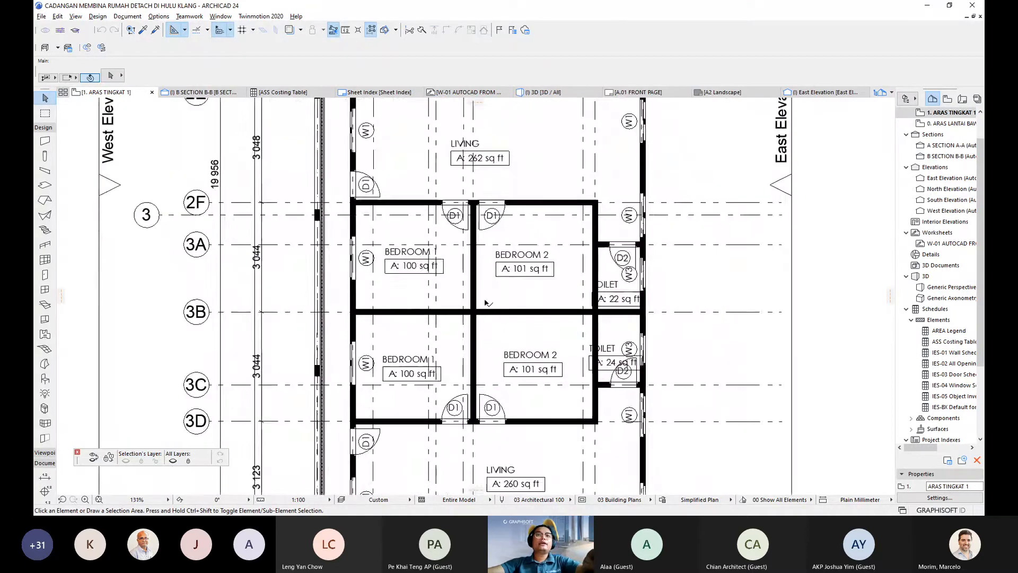
middle_drag(484, 148, 516, 271)
scroll(483, 250, down, 1)
scroll(485, 227, down, 1)
scroll(525, 303, up, 1)
middle_drag(520, 330, 516, 291)
scroll(516, 291, up, 2)
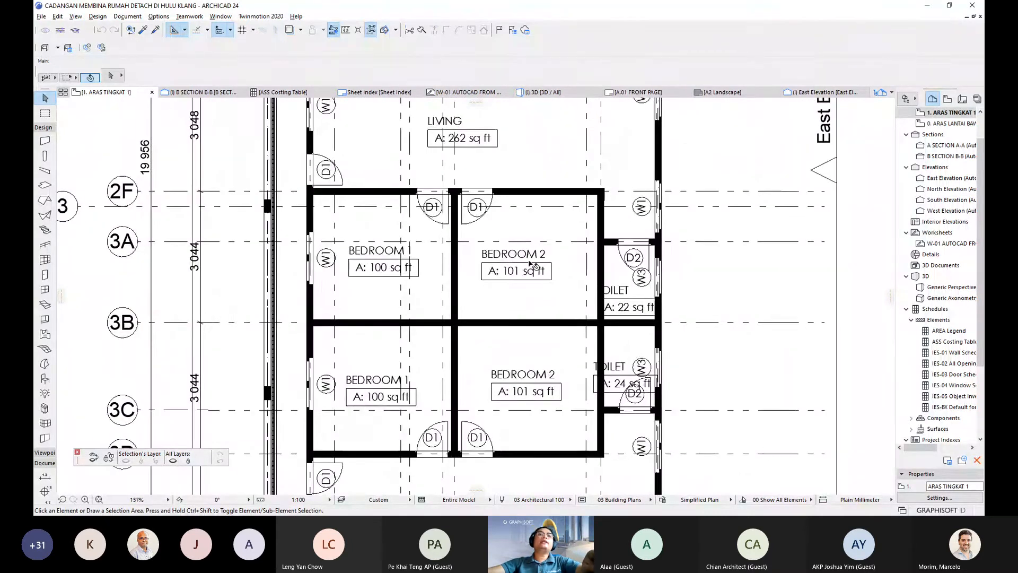
scroll(514, 252, down, 1)
middle_drag(514, 252, 508, 305)
middle_drag(439, 329, 481, 218)
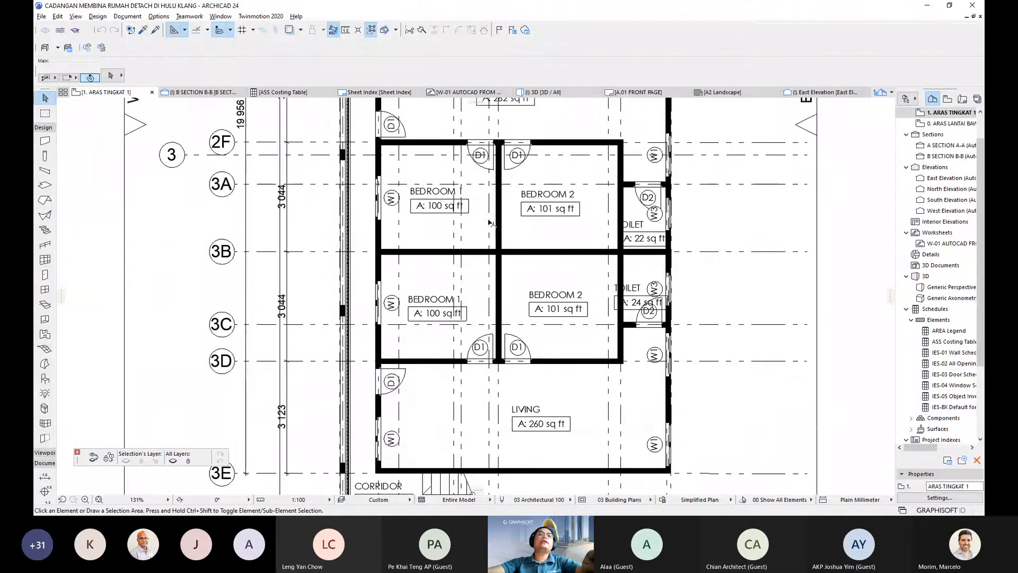
scroll(486, 279, down, 3)
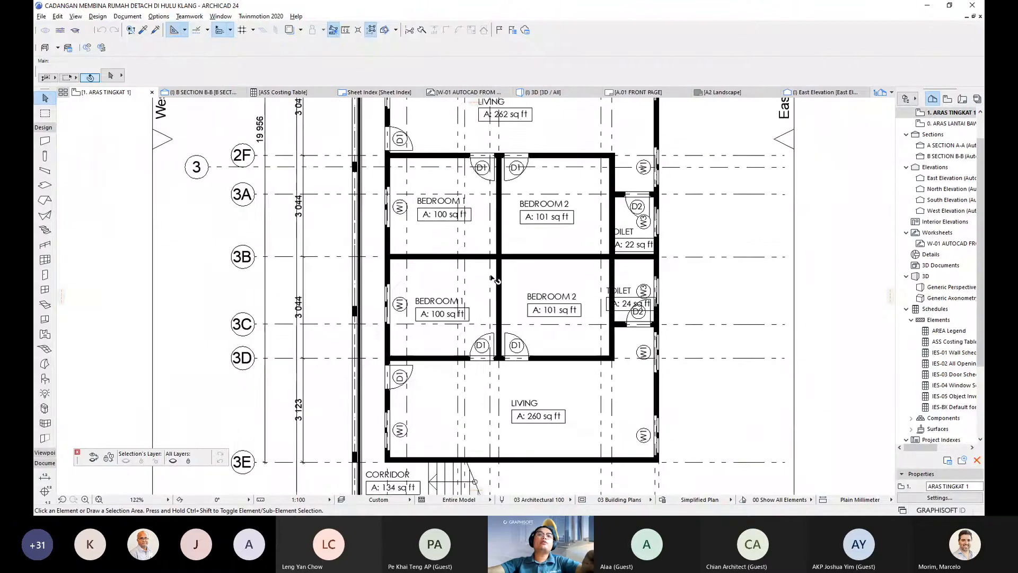
- Compare the family area and Bedroom 3 layout with the two smaller units on the first floor plan
middle_drag(484, 115, 456, 268)
scroll(455, 263, up, 2)
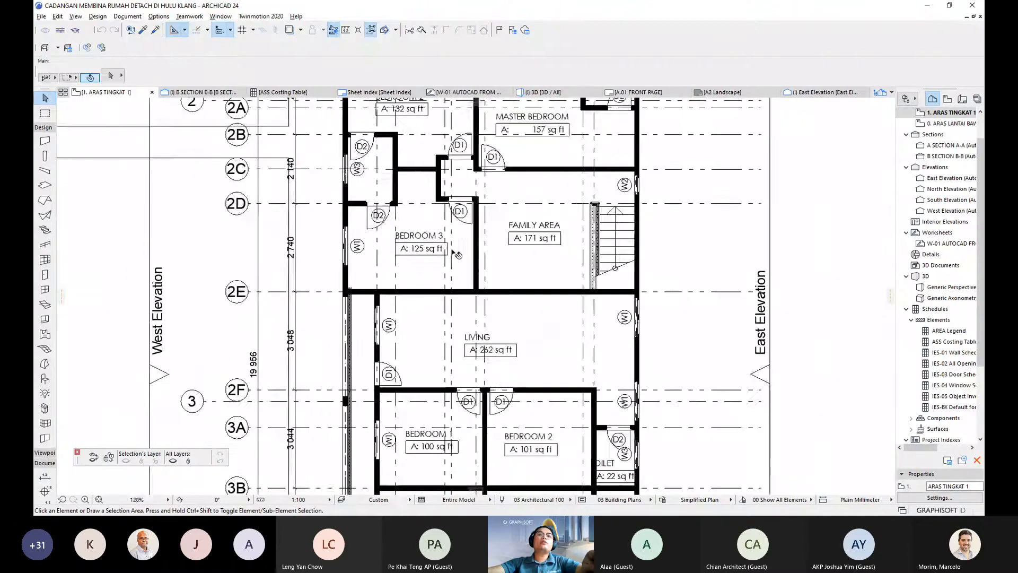
middle_drag(547, 164, 522, 180)
scroll(524, 250, down, 2)
scroll(509, 289, up, 1)
middle_drag(509, 289, 507, 218)
scroll(503, 318, down, 1)
middle_drag(504, 319, 459, 272)
scroll(508, 256, down, 1)
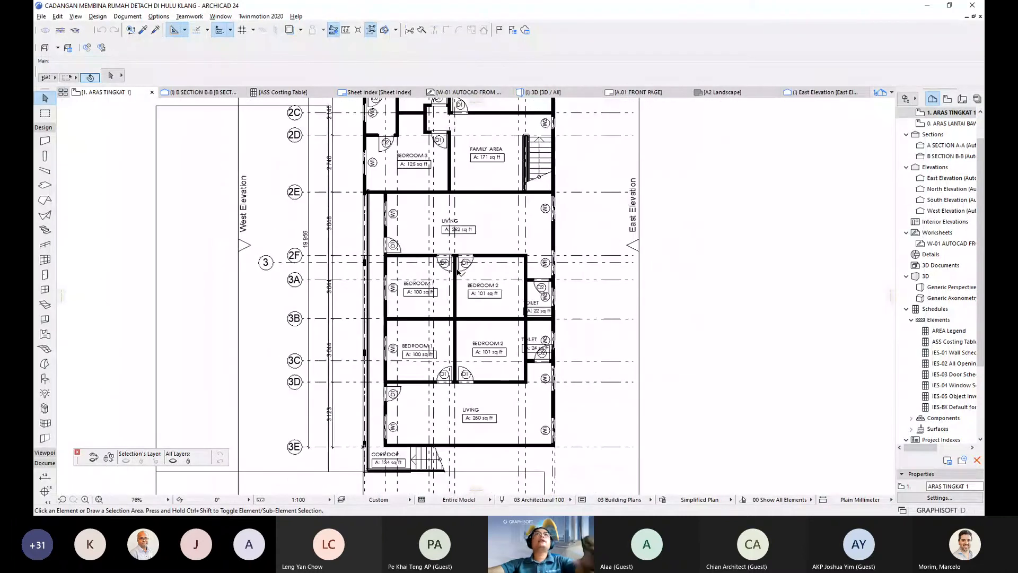
mouse_move(458, 271)
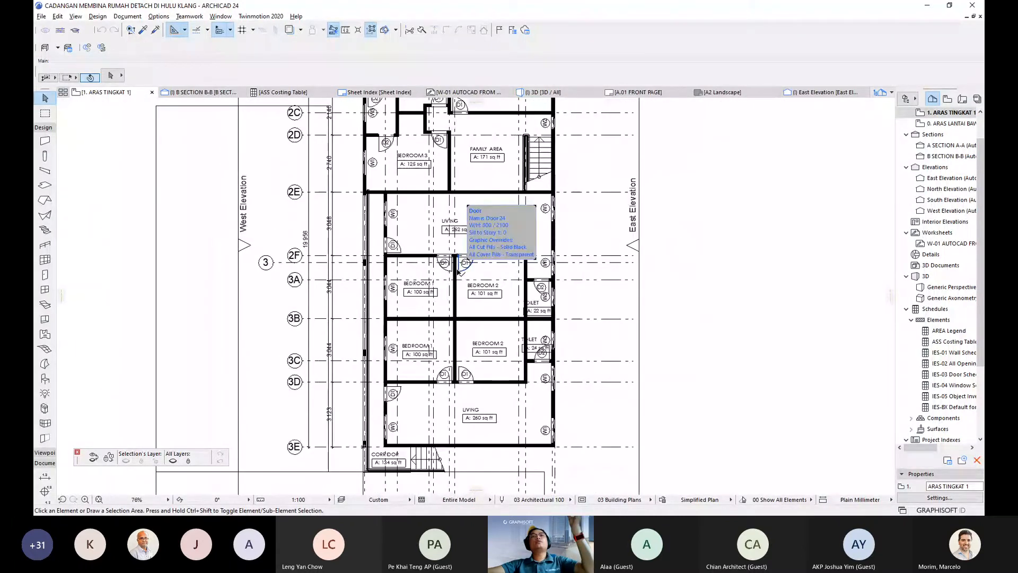
middle_drag(458, 271, 450, 291)
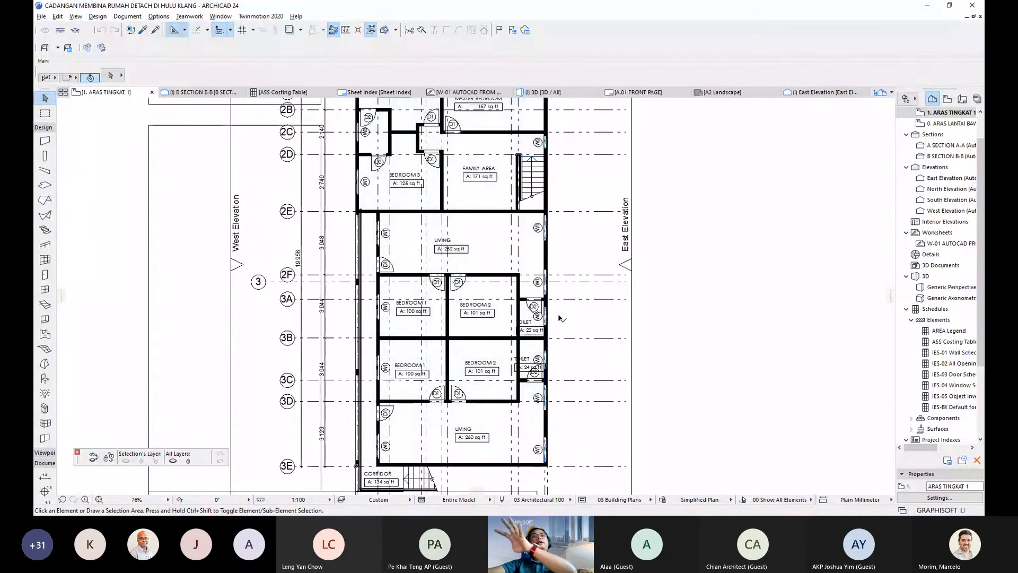
middle_drag(474, 353, 411, 328)
scroll(462, 313, up, 4)
scroll(465, 277, up, 1)
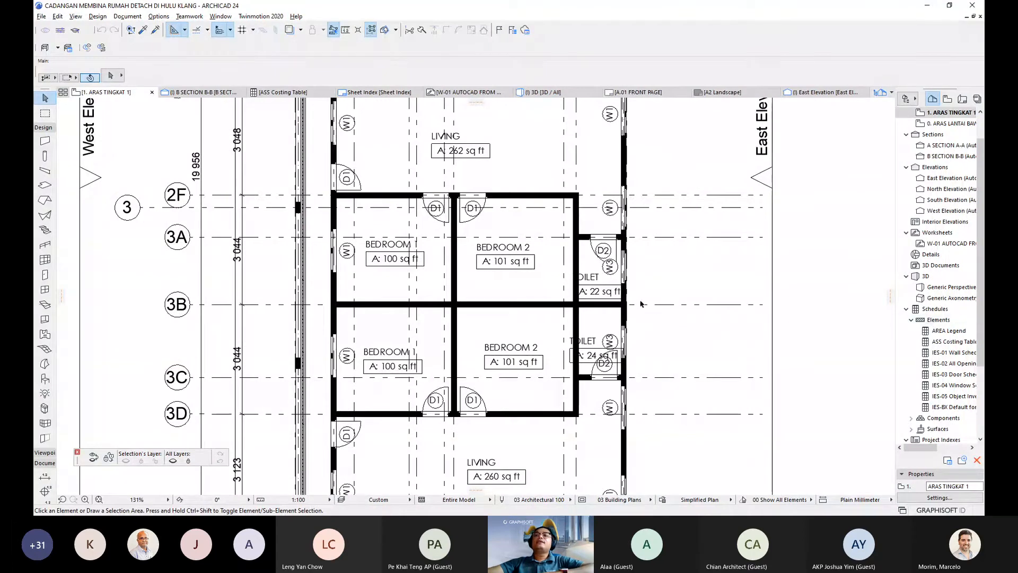
mouse_move(501, 292)
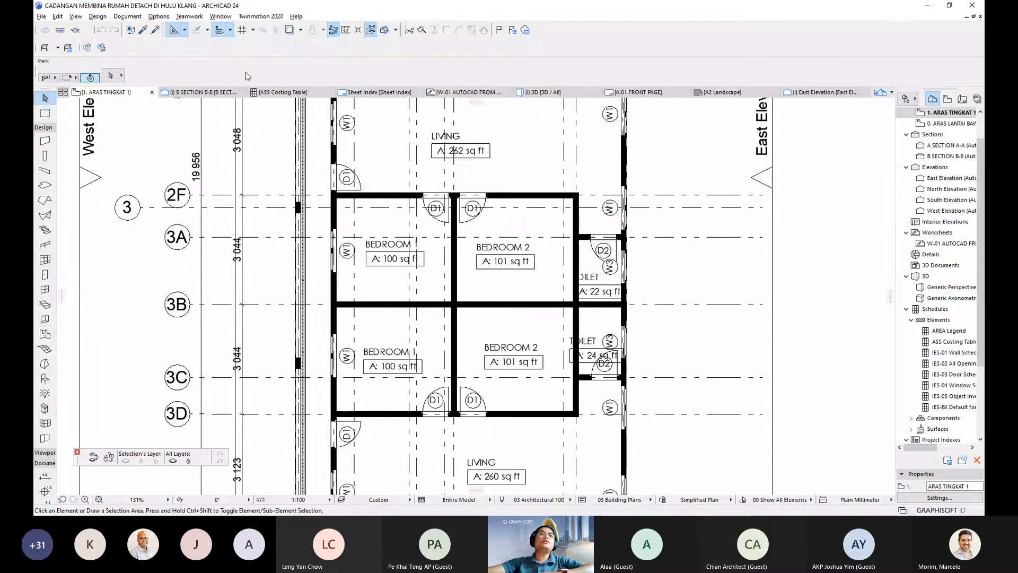
- Check the Architect Series Schedule Session properties in the Property Manager and leave it without making changes
click(159, 17)
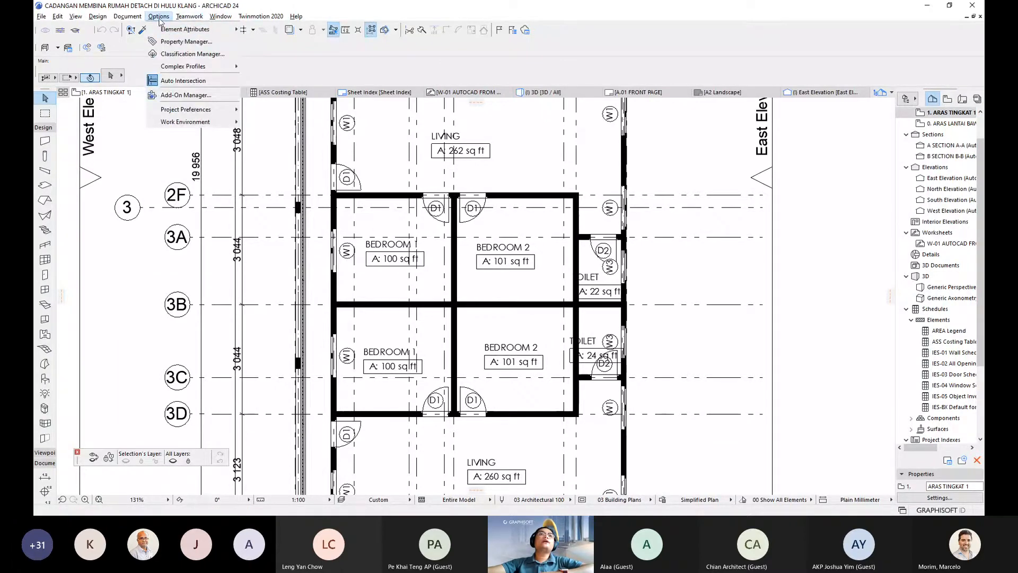
click(172, 41)
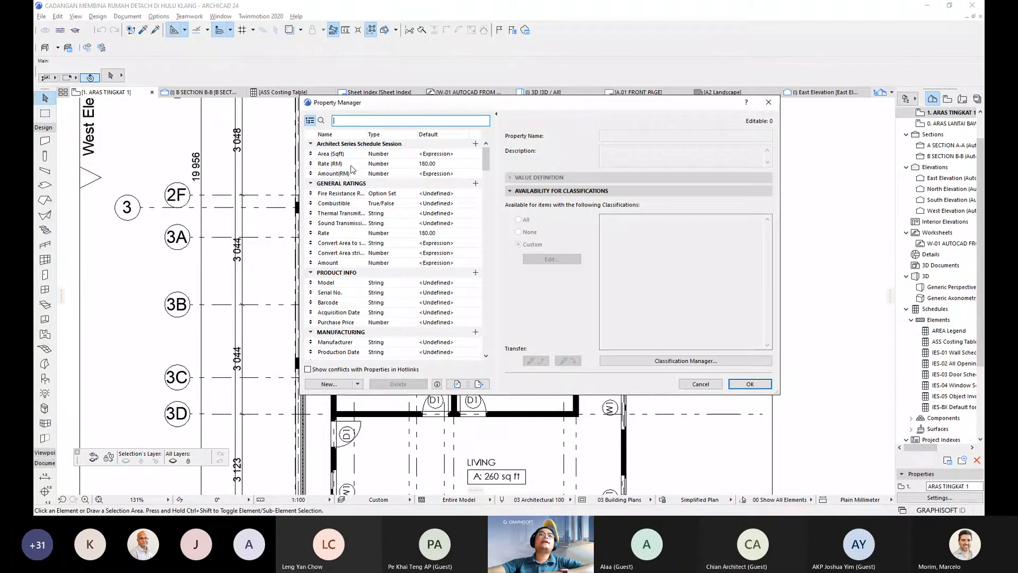
click(700, 384)
scroll(478, 318, up, 3)
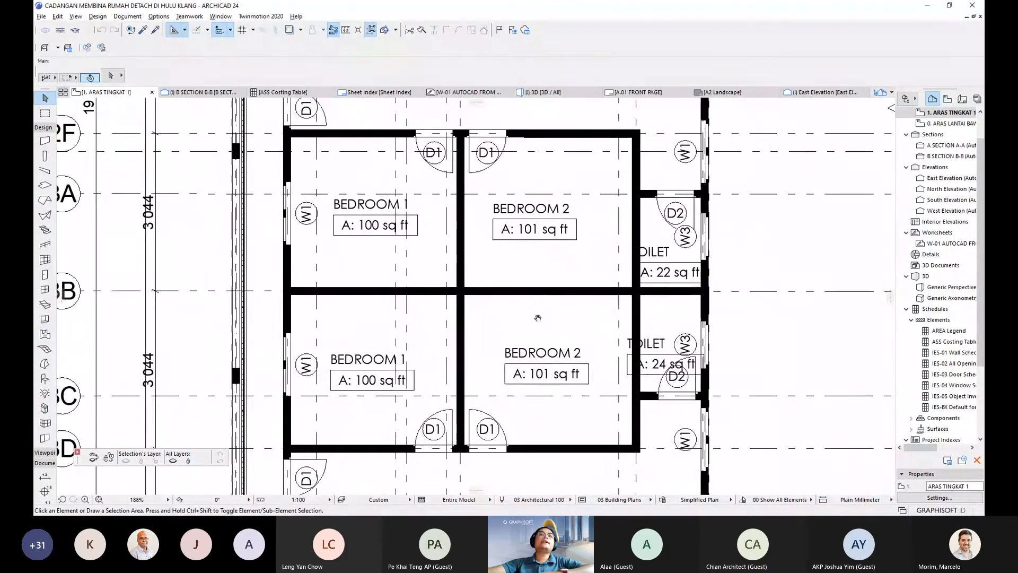
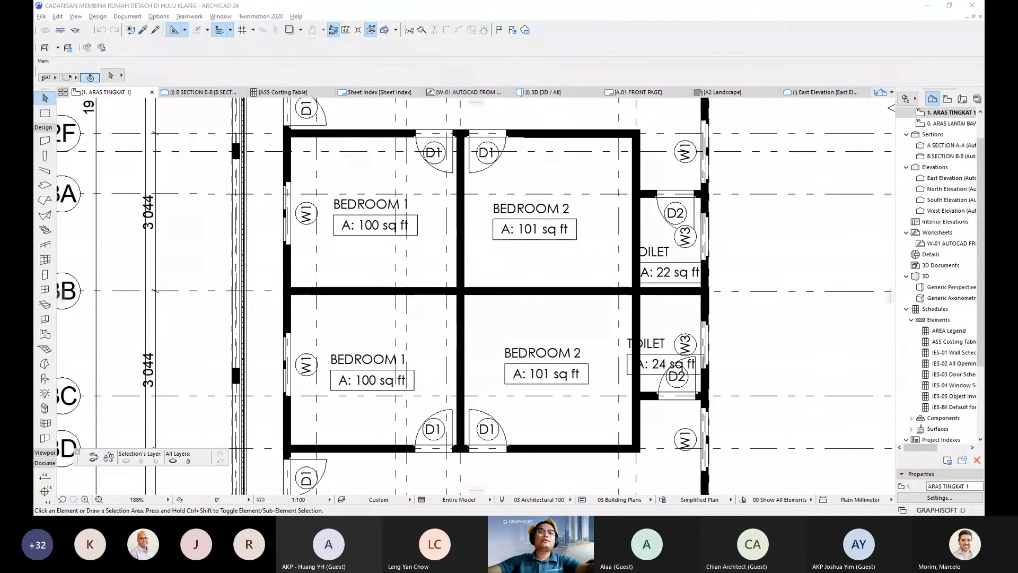
- Return to the 3D view and inspect the house from the corner with the car park and staircase
scroll(533, 313, down, 5)
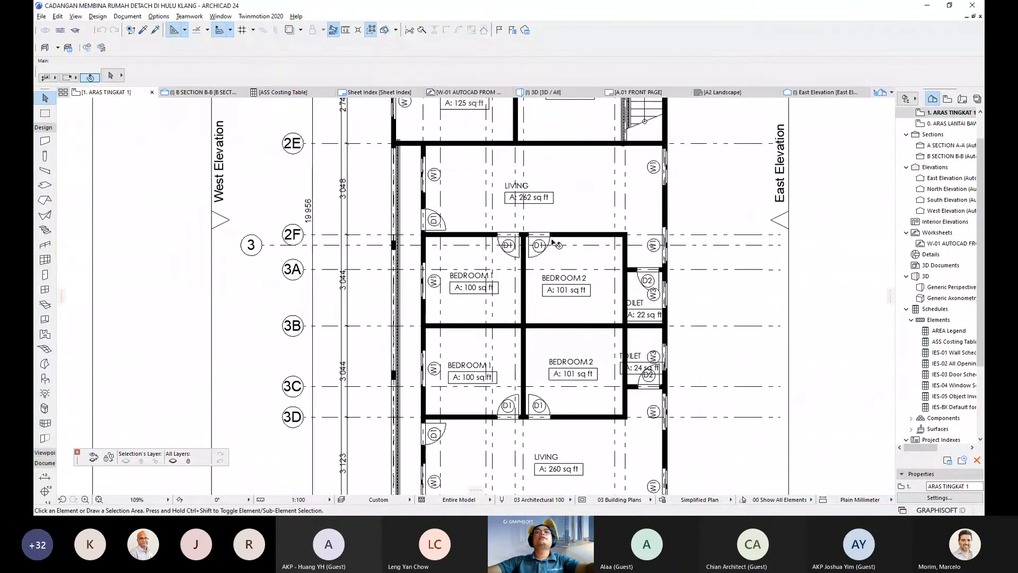
scroll(518, 285, down, 4)
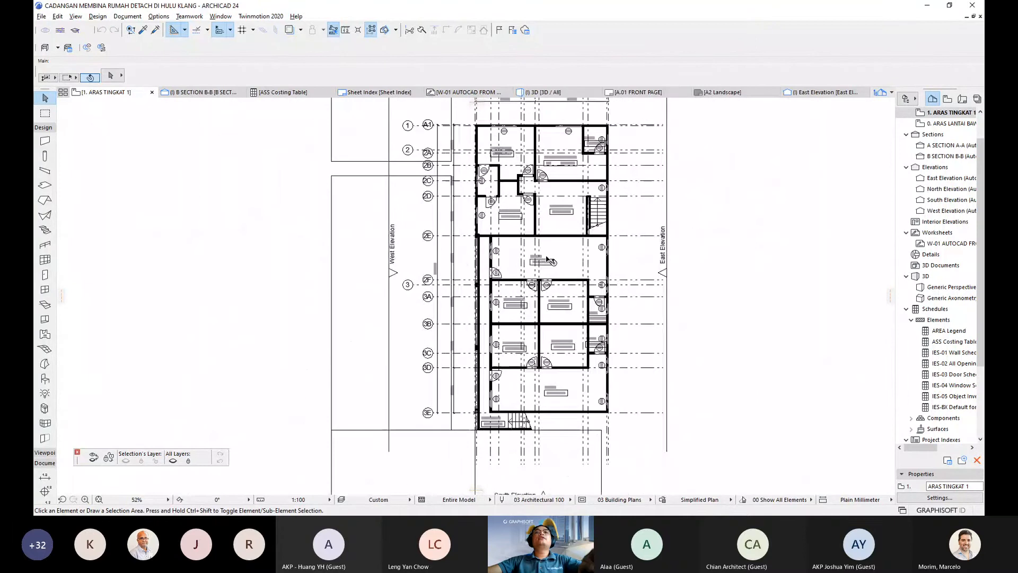
key(F3)
scroll(333, 299, up, 5)
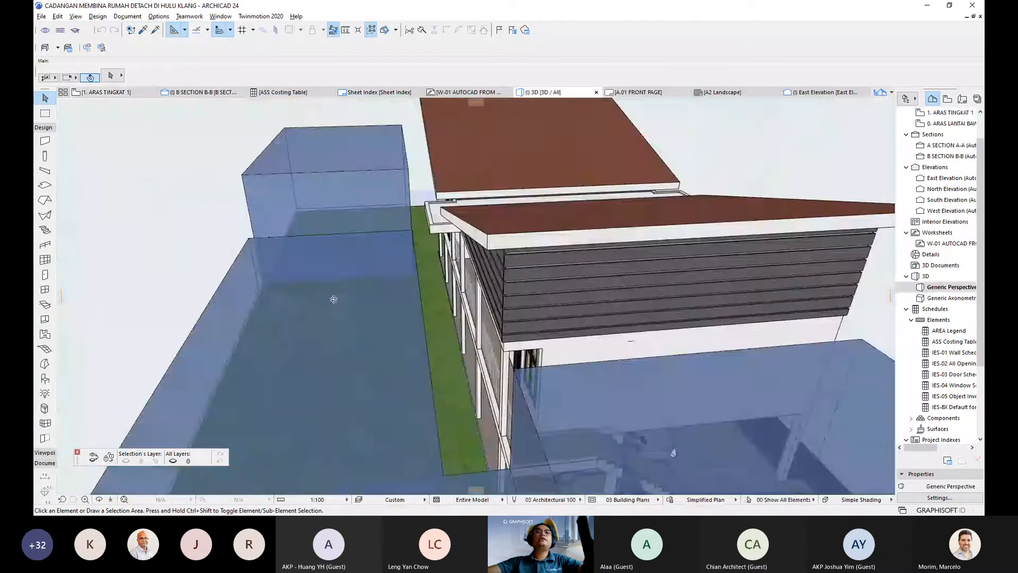
shift+middle_drag(333, 299, 496, 306)
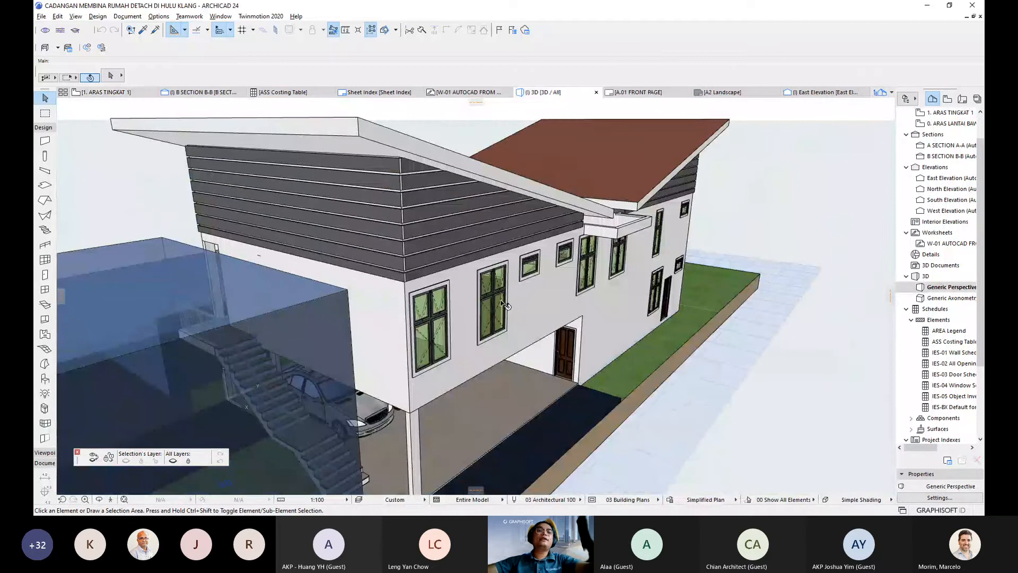
- Return to the ARAS TINGKAT 1 plan and delete the ASS Costing Table scheme from the schedule Scheme Settings
key(F2)
scroll(531, 314, up, 5)
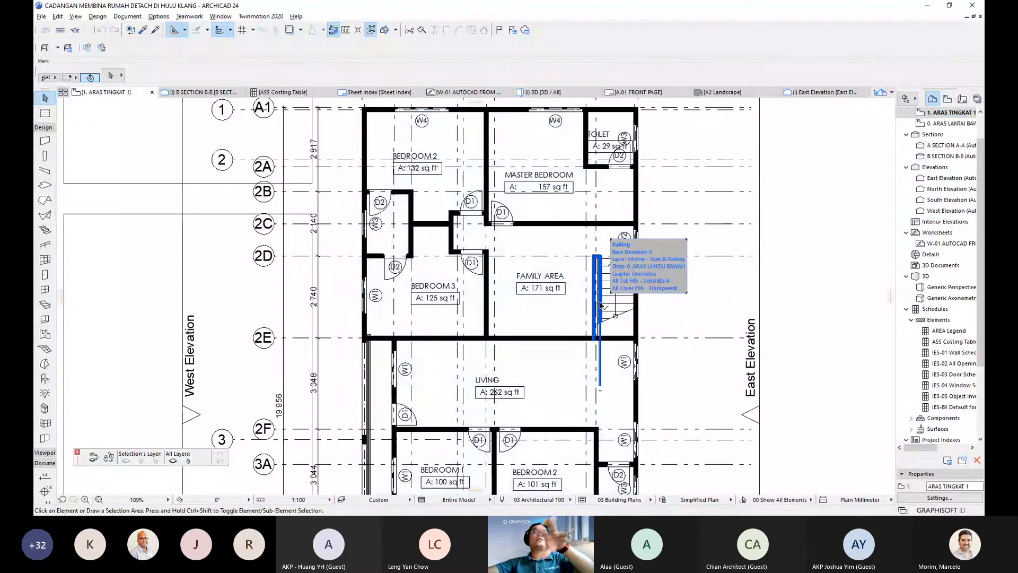
right_click(939, 312)
click(938, 334)
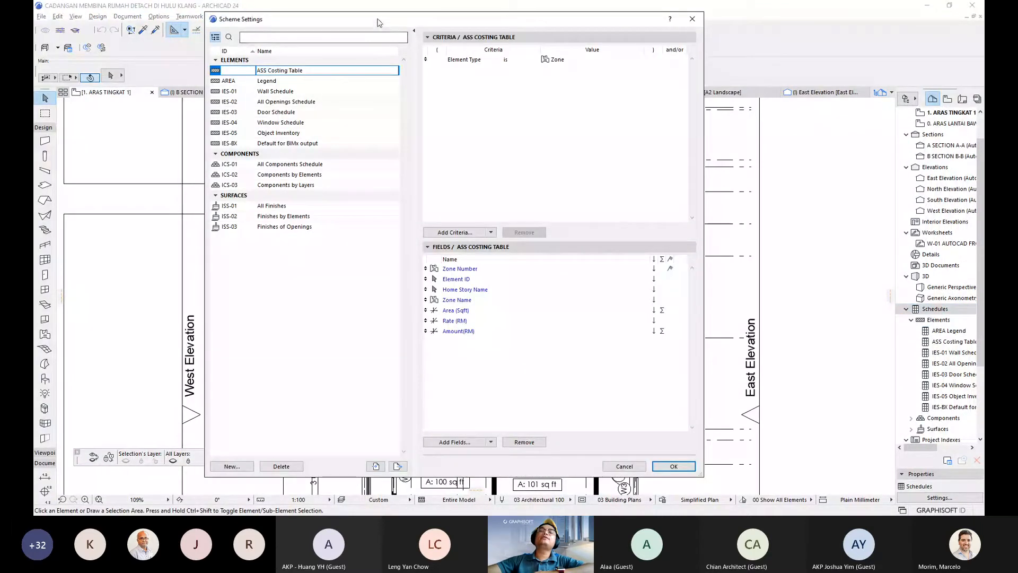
drag(378, 20, 421, 28)
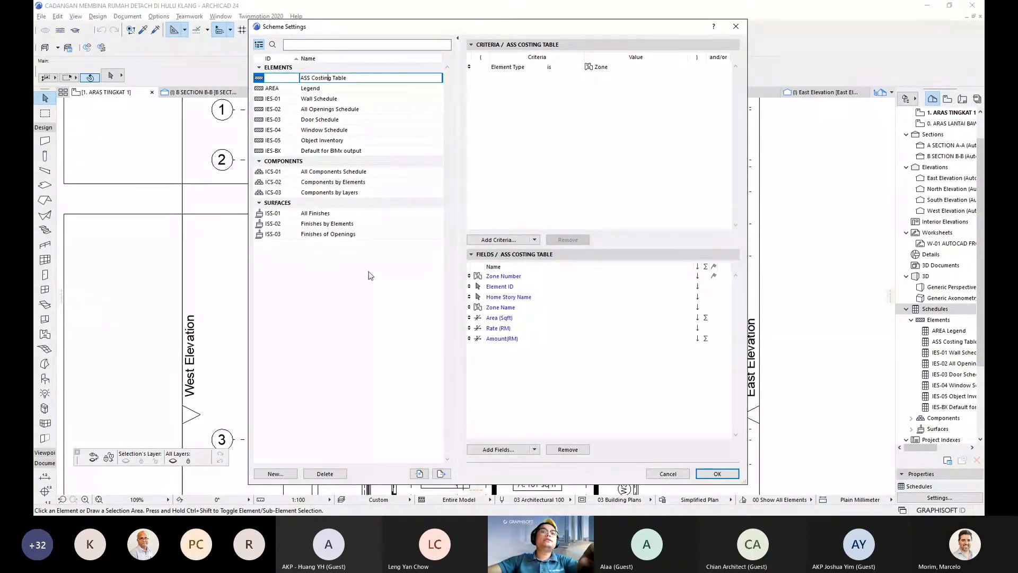
click(325, 474)
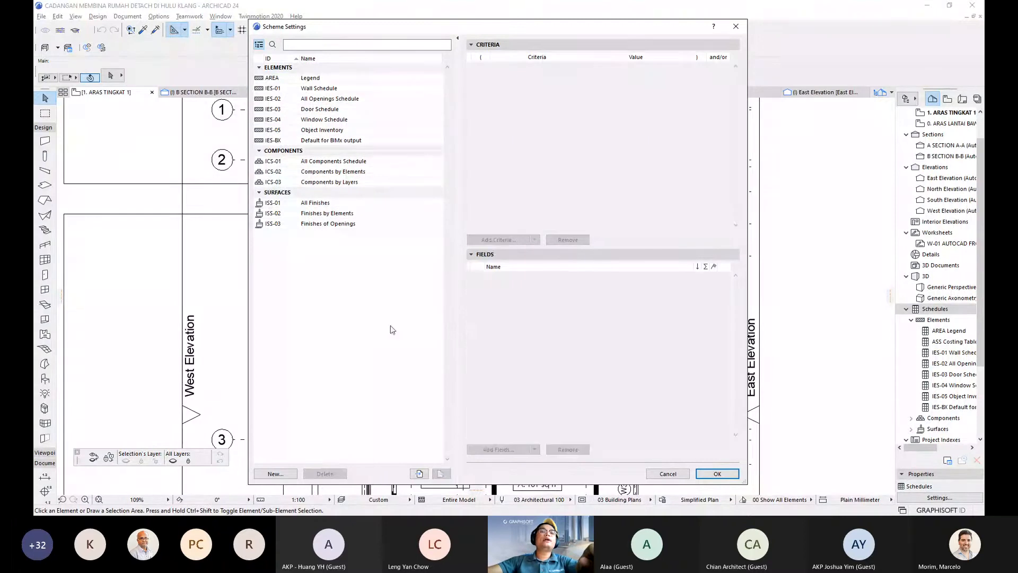
- Create a new schedule scheme of type Elements named "Project Cost" with the ID left blank
click(274, 473)
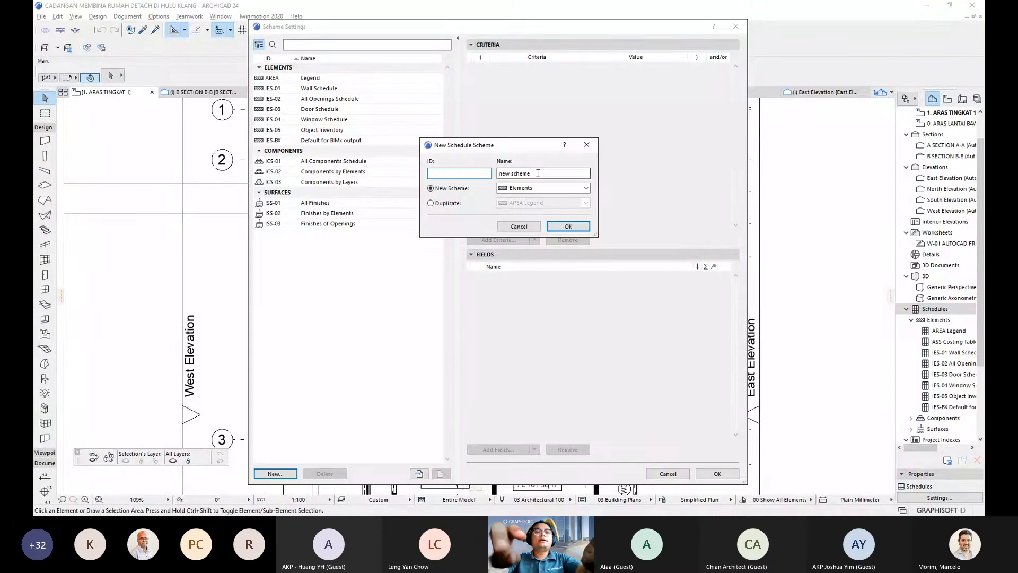
triple_click(537, 172)
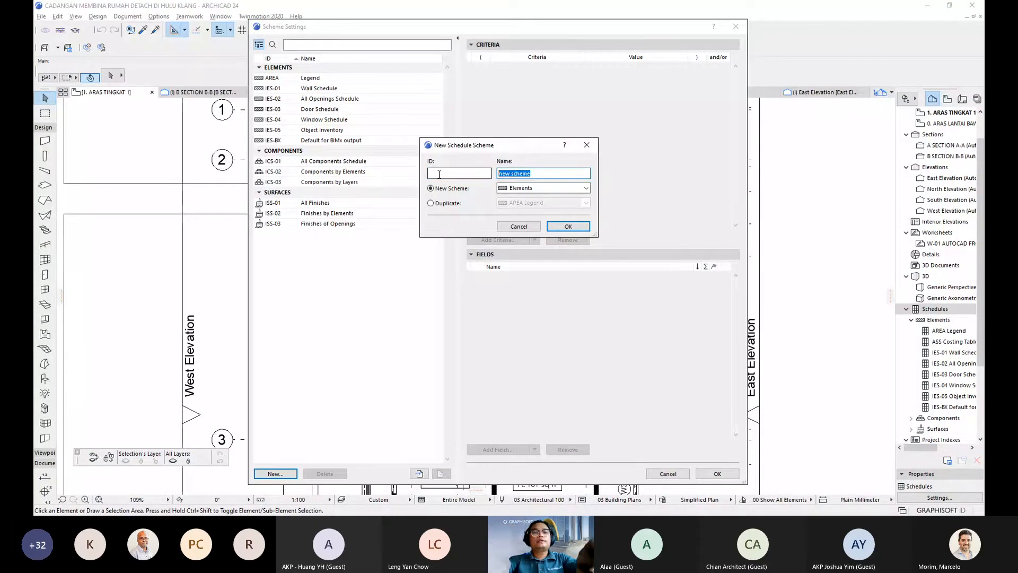
text(Total )
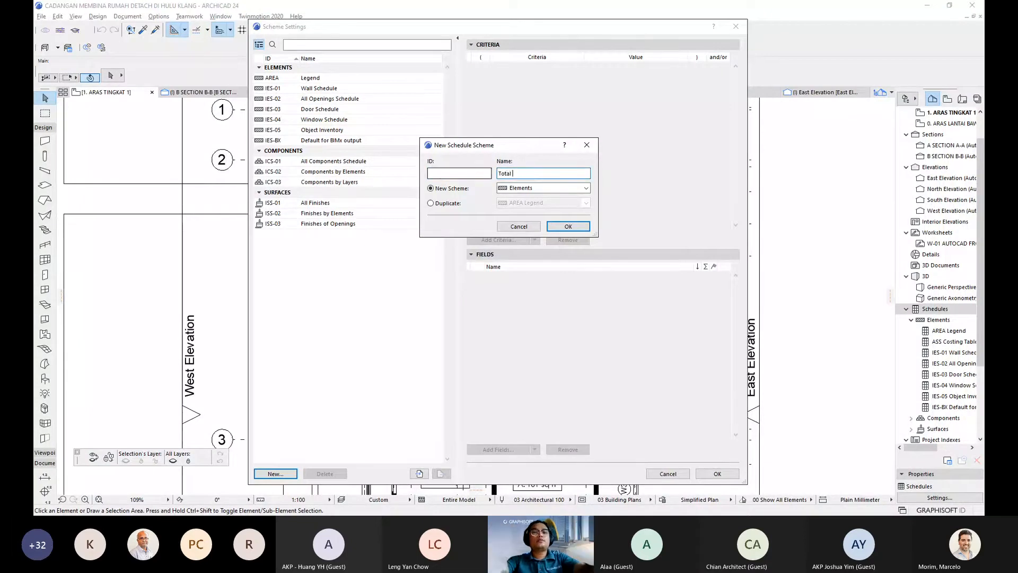
text(Cost of)
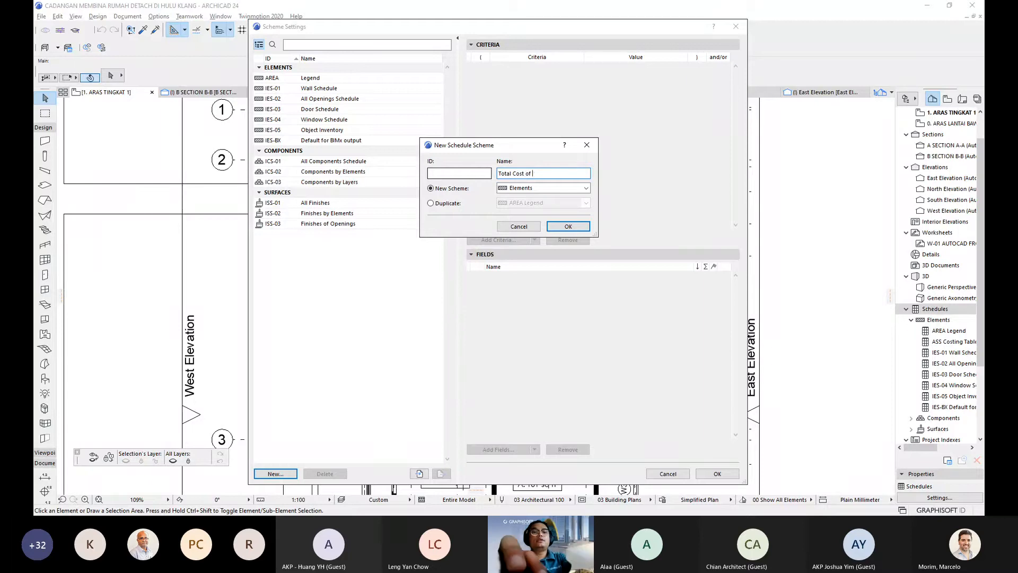
text( the )
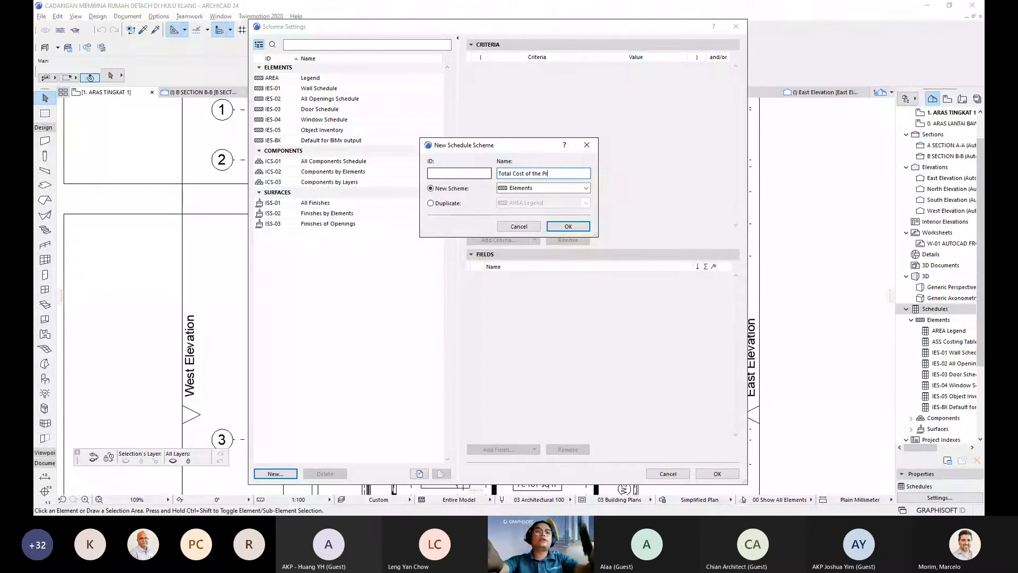
text(Pr)
key(ctrl+a)
text(Project Cos)
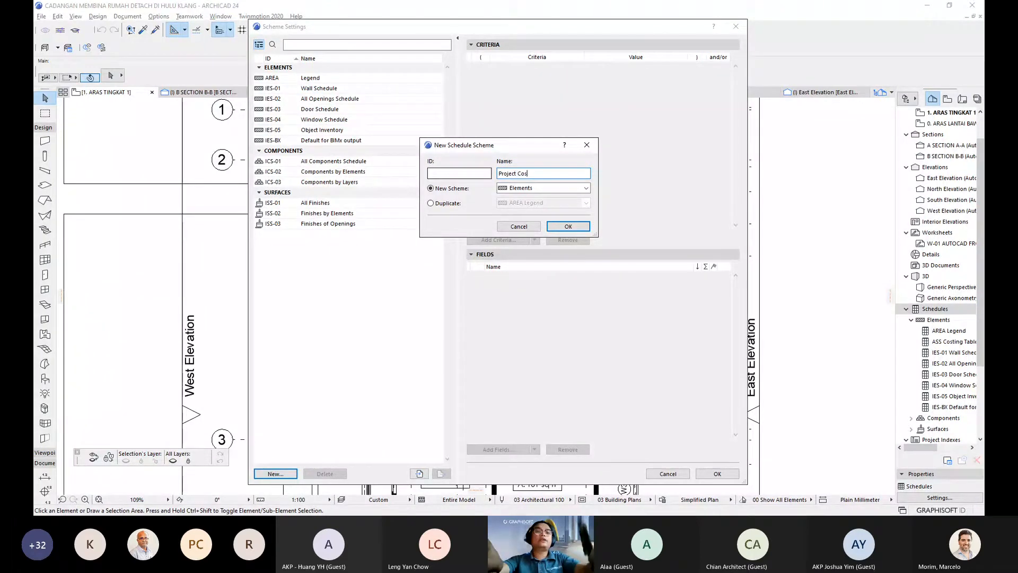
text(t)
click(568, 227)
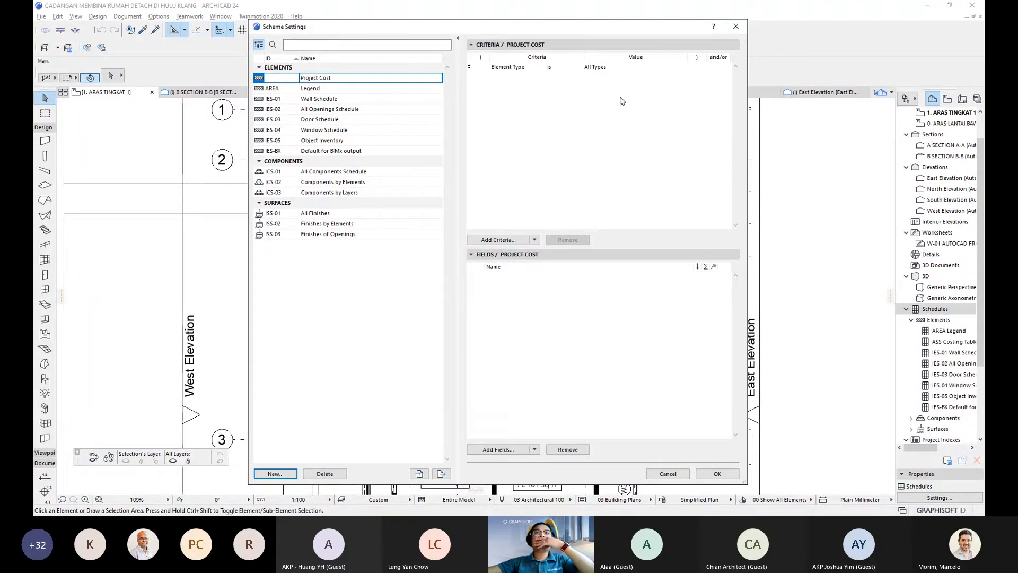
- Set the Project Cost scheme's Element Type criterion to Zone
click(600, 69)
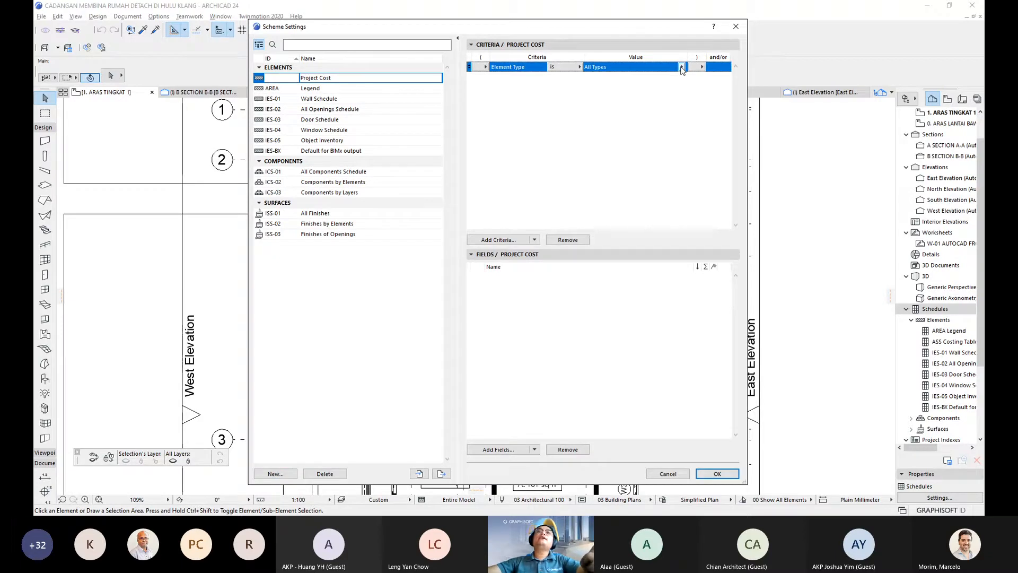
click(681, 67)
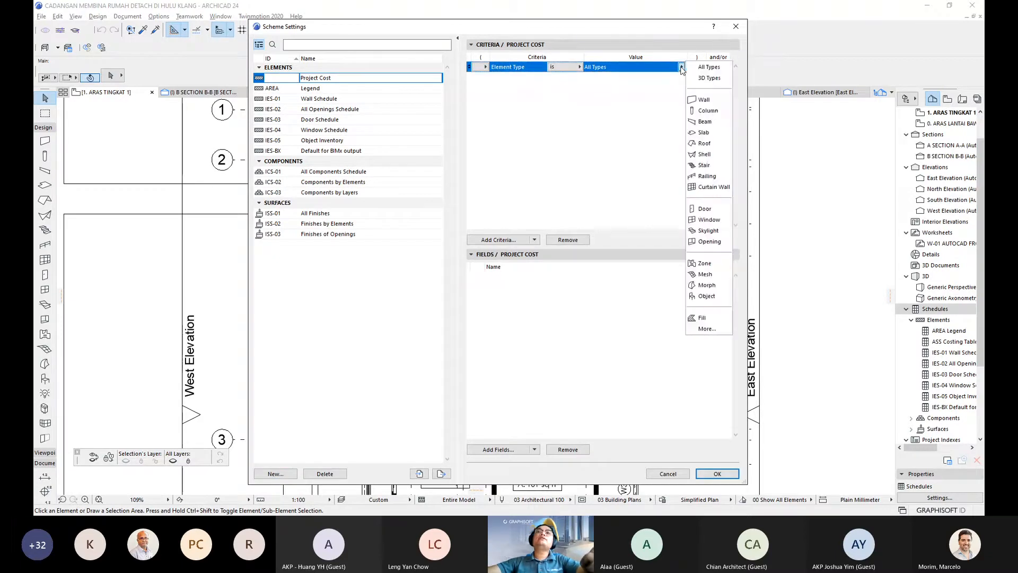
click(709, 264)
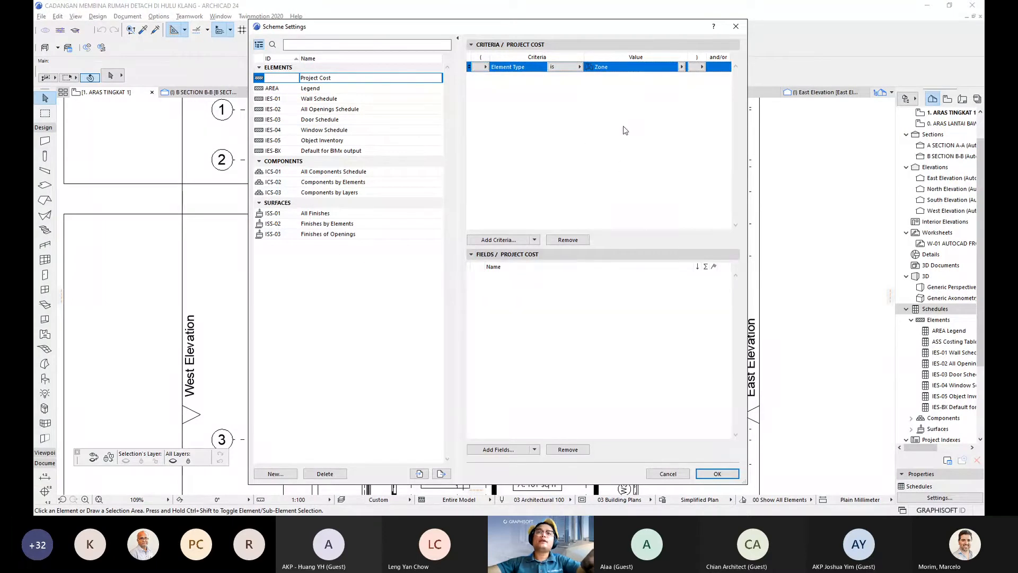
click(576, 321)
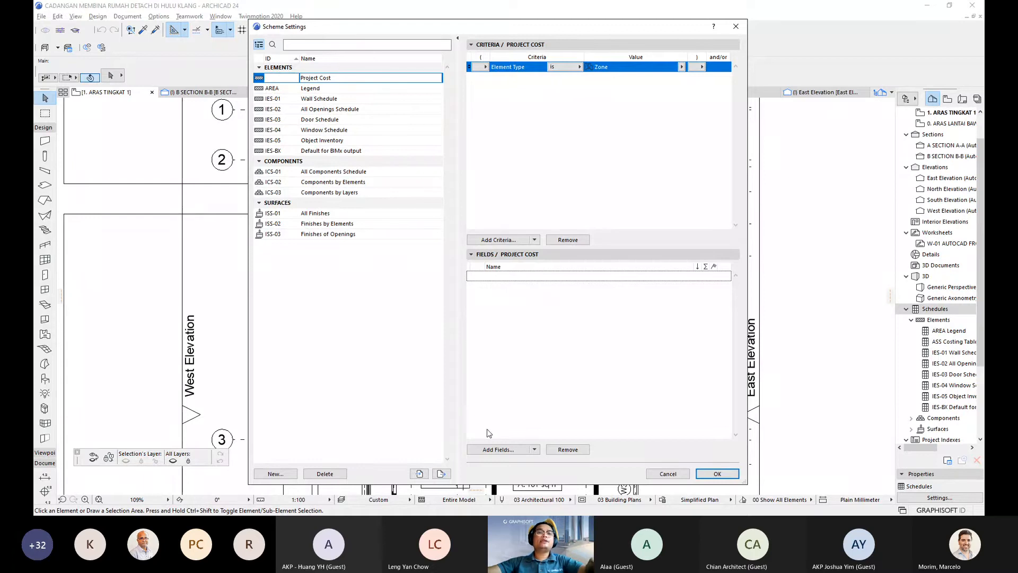
- Find the Zone Number field in the Zone group and add it to the Project Cost scheme's fields
click(494, 449)
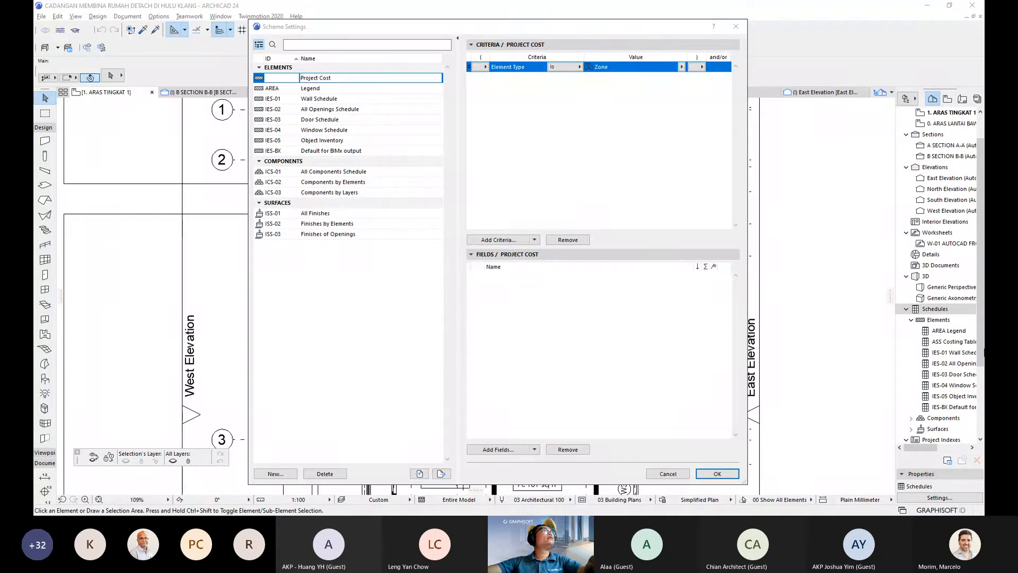
click(637, 374)
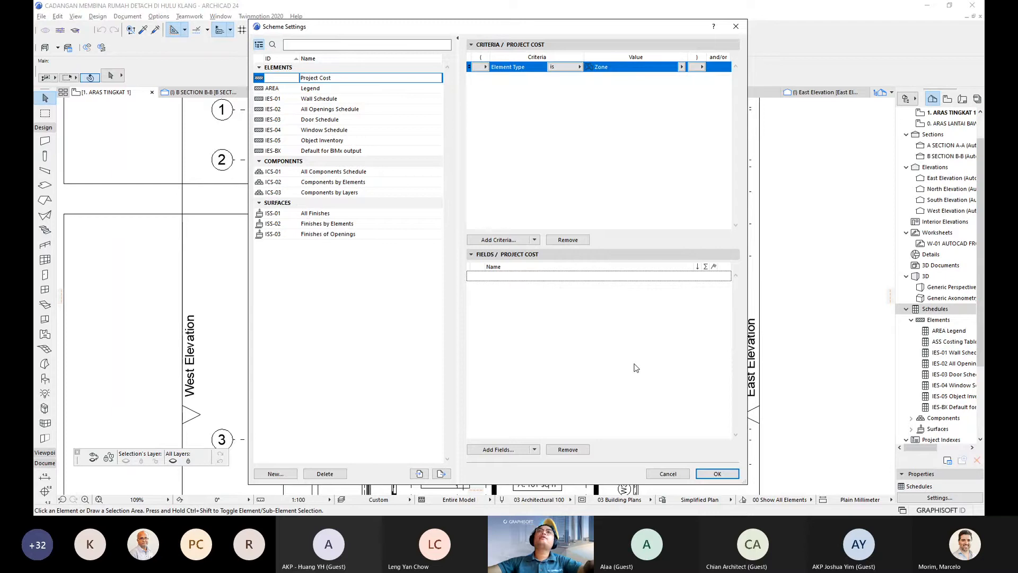
click(505, 450)
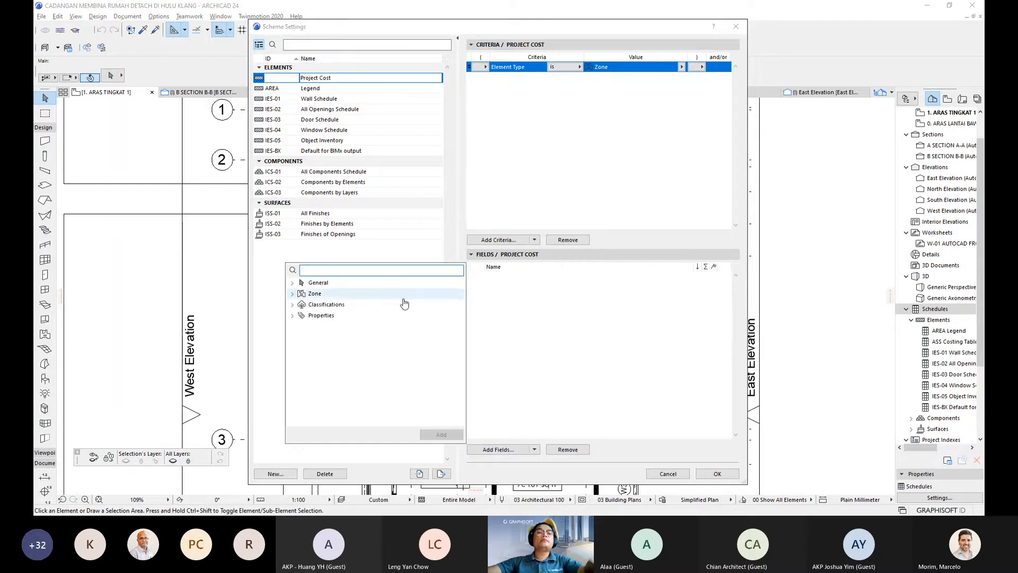
text(zone)
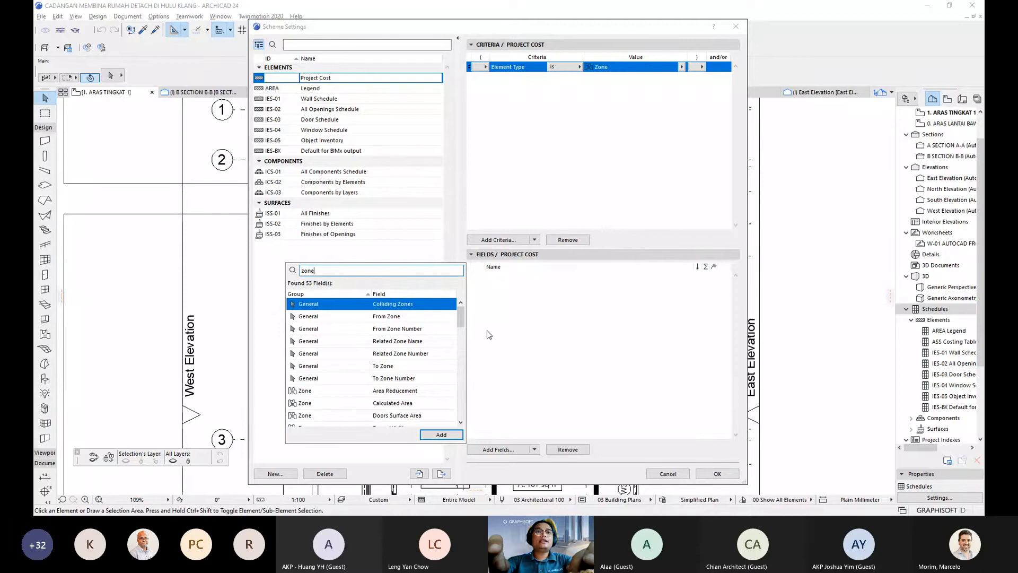
text(nume)
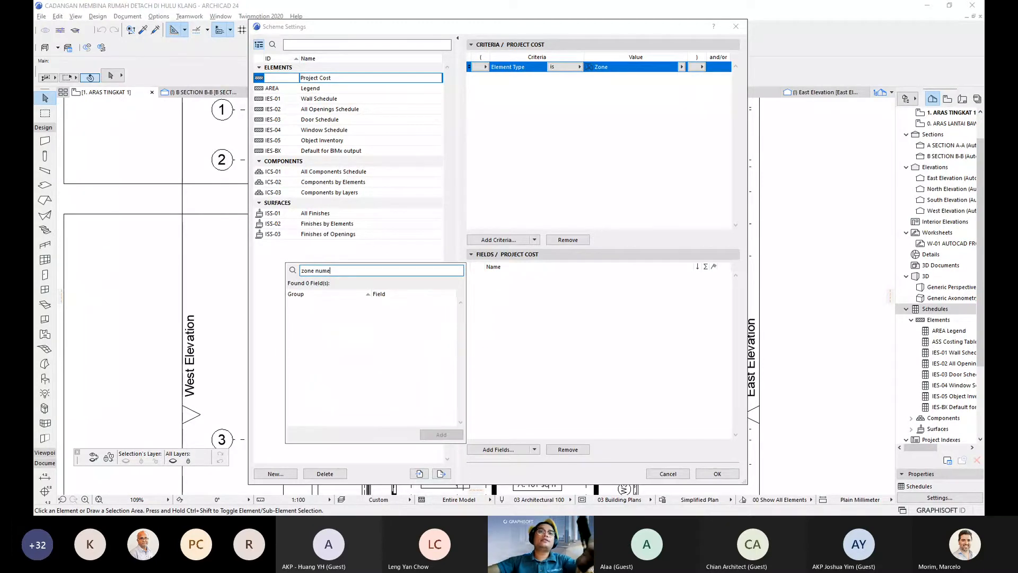
key(BackSpace)
text(be)
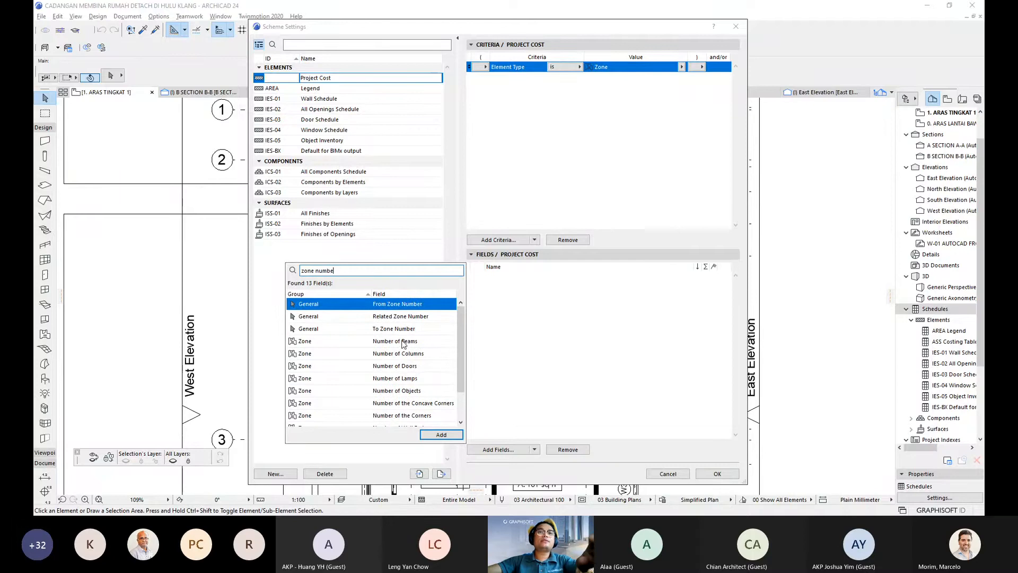
scroll(403, 343, down, 1)
click(385, 418)
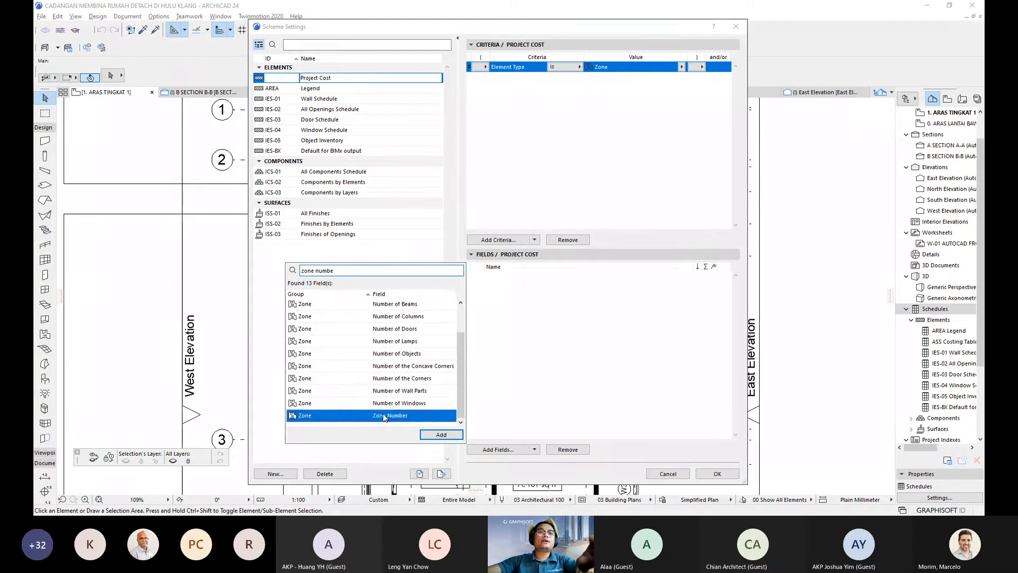
double_click(385, 417)
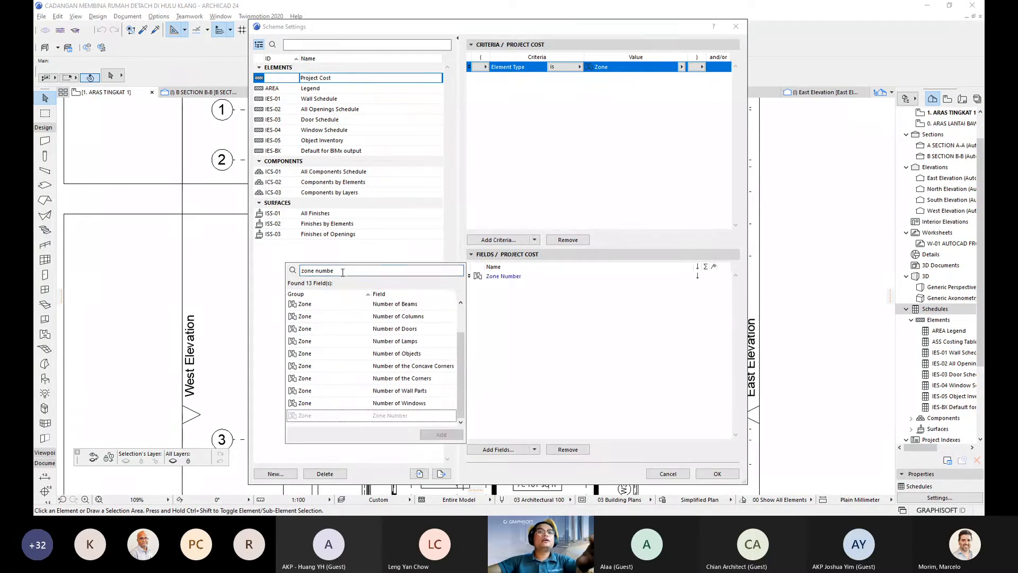
- Add the General fields Element ID and Home Story Name to the Project Cost scheme
triple_click(342, 272)
text(elem)
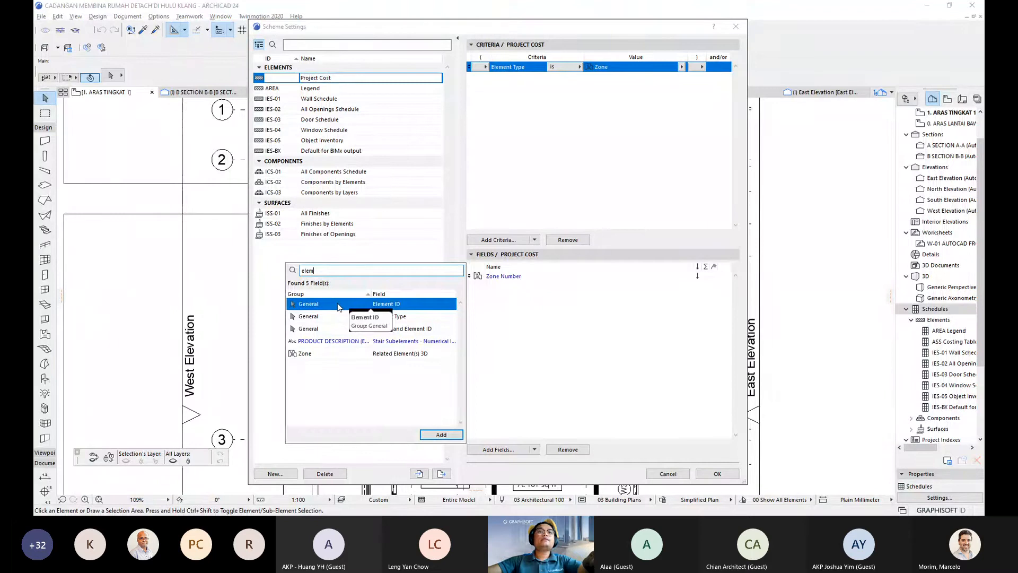
key(Return)
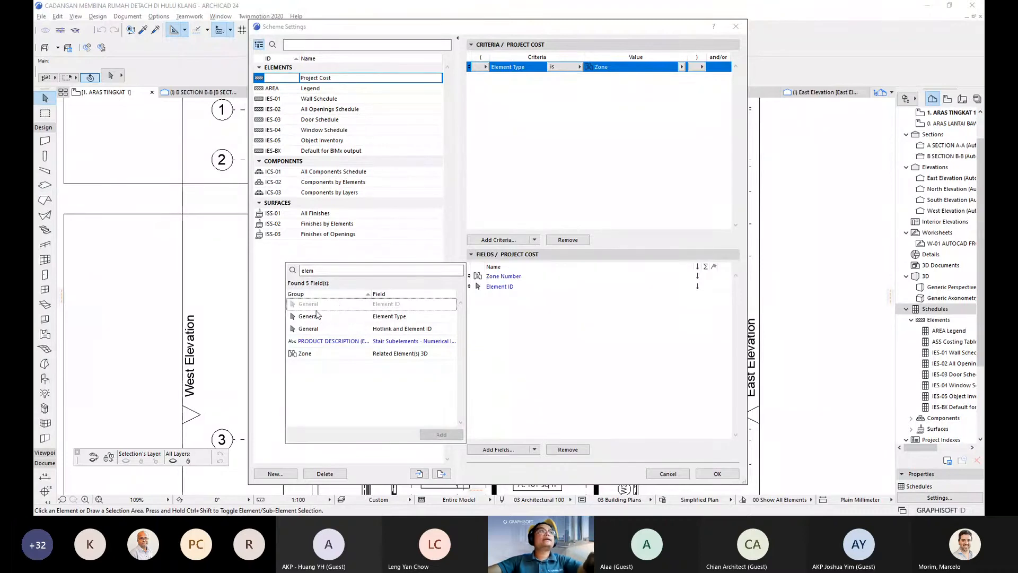
double_click(337, 271)
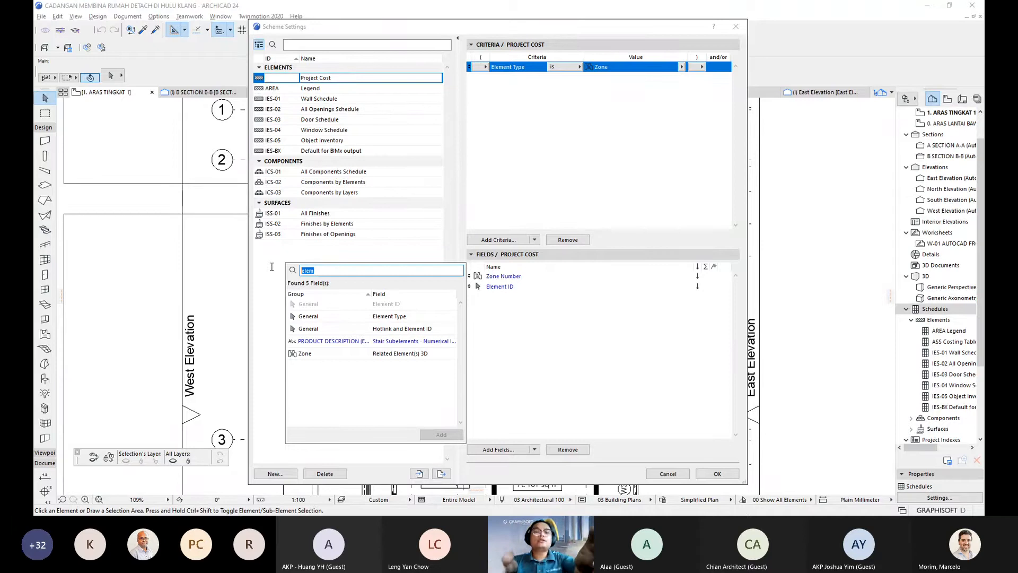
text(home)
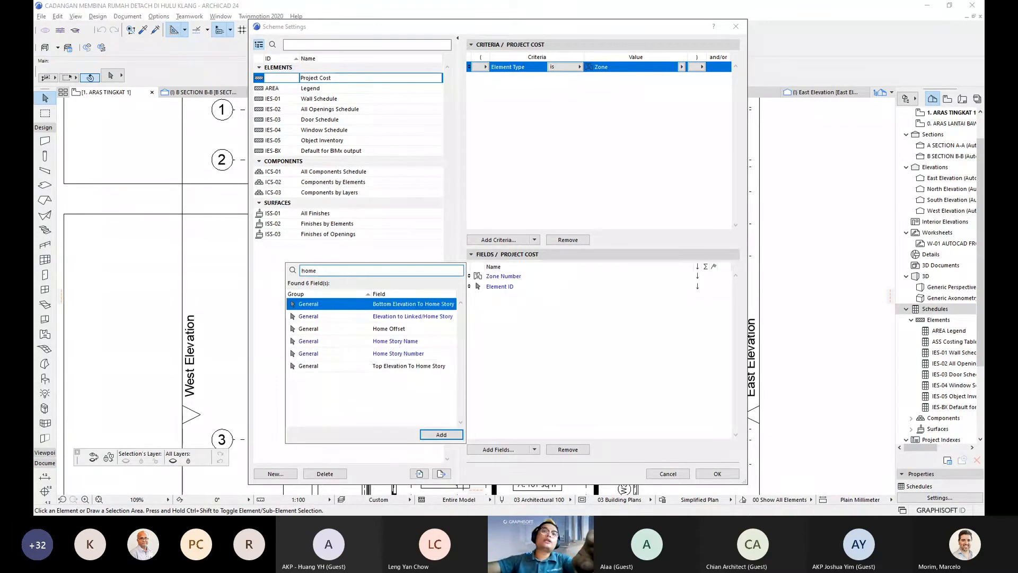
click(395, 344)
double_click(396, 344)
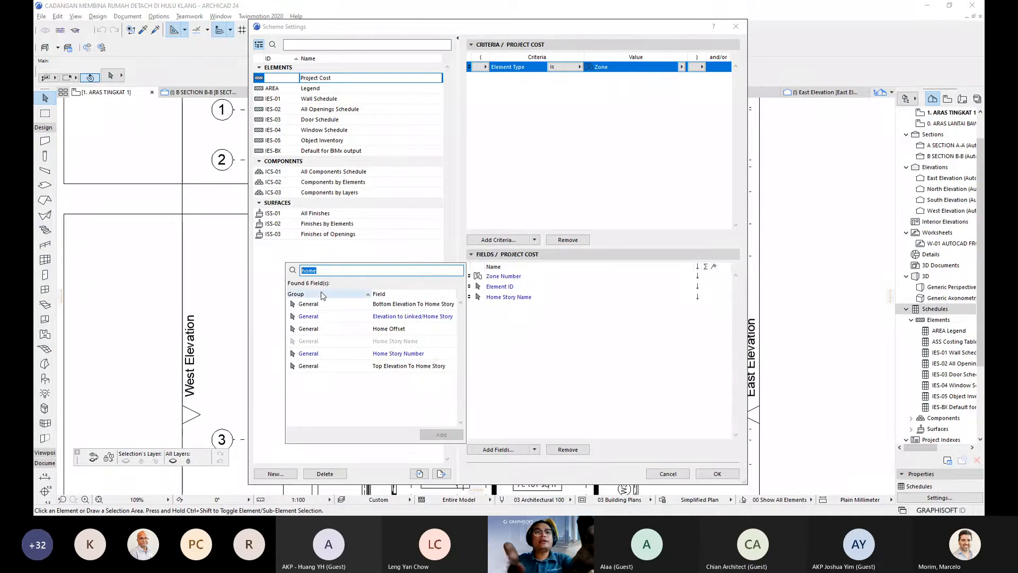
- Search the available schedule fields for "meas" to find a measured area field
text(meas)
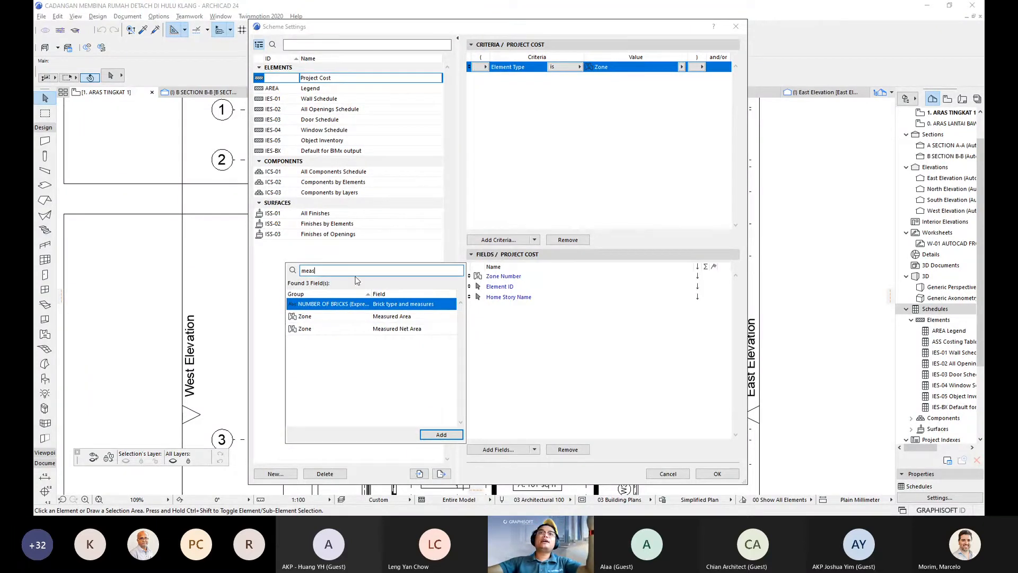
- Add the zone Measured Area field to the Project Cost scheme and accept the scheme settings
double_click(327, 317)
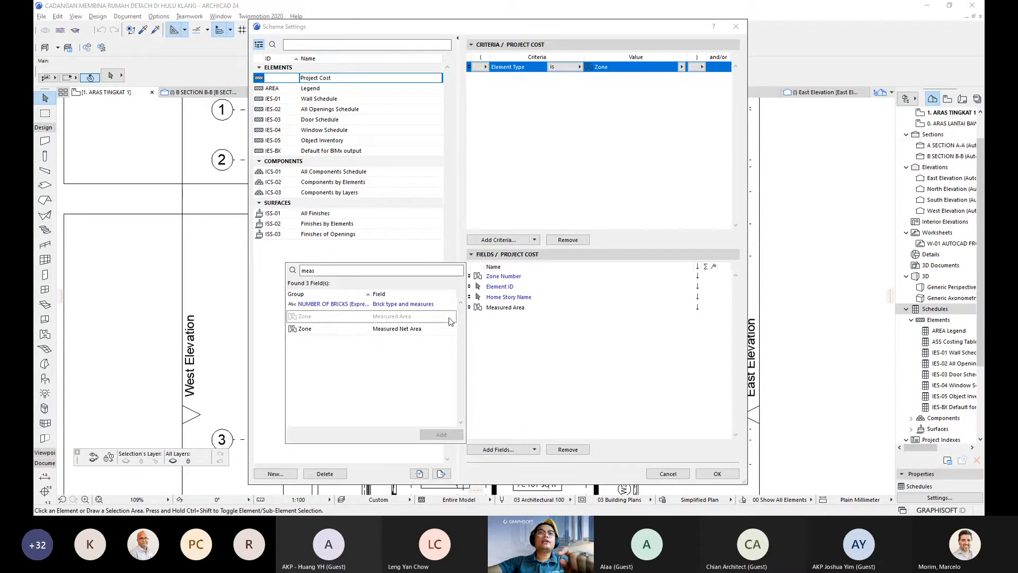
click(510, 338)
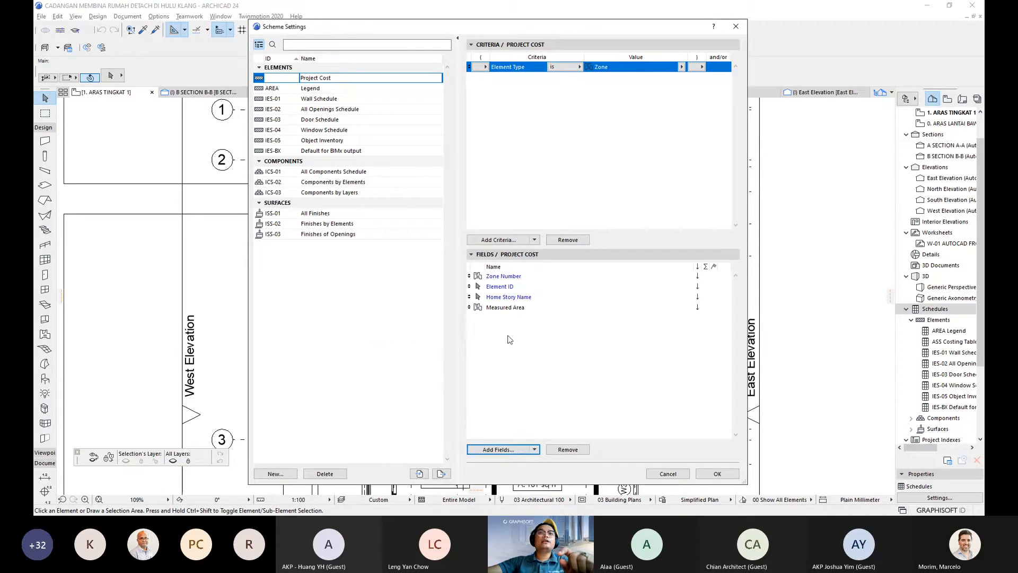
click(716, 474)
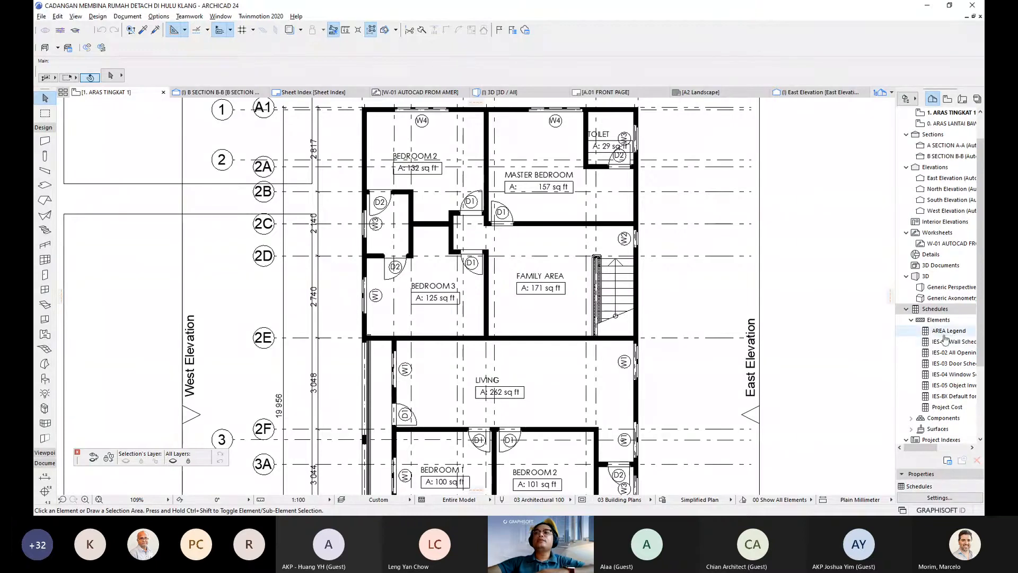
- Open the Project Cost schedule, resizing its columns and rows to fit their content, and look through its rows
scroll(947, 359, down, 1)
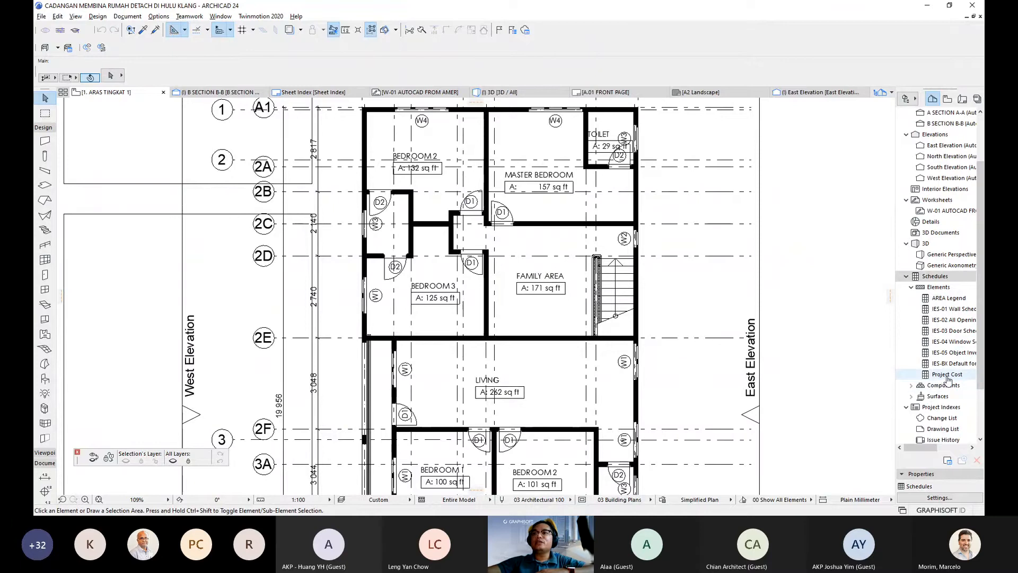
click(946, 375)
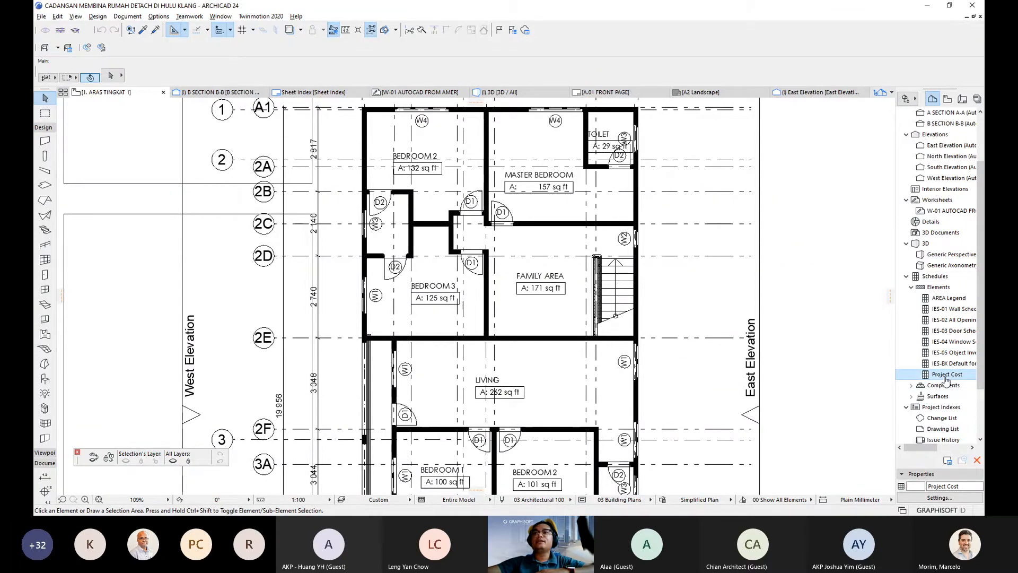
double_click(947, 376)
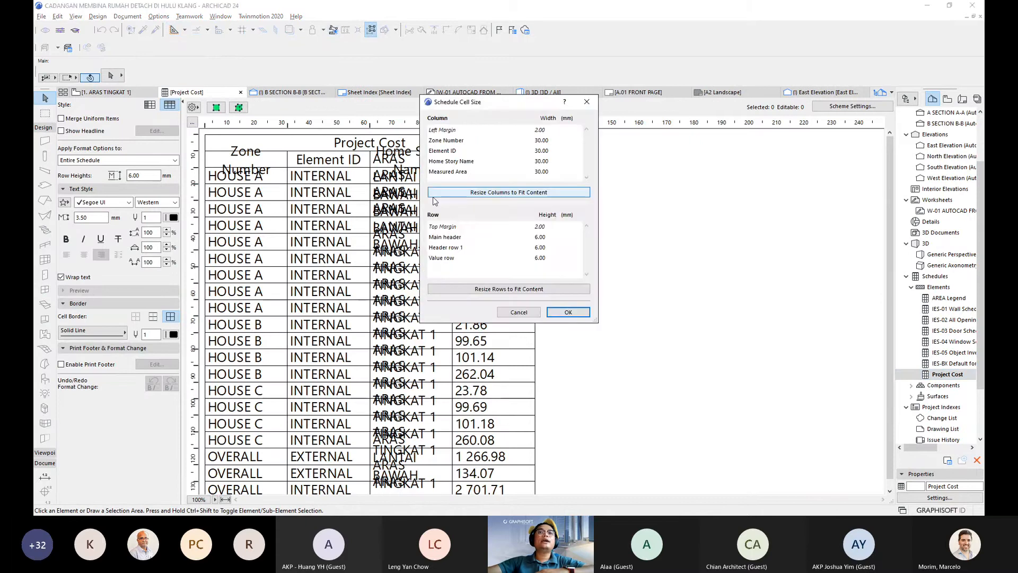
click(433, 195)
click(456, 289)
click(568, 313)
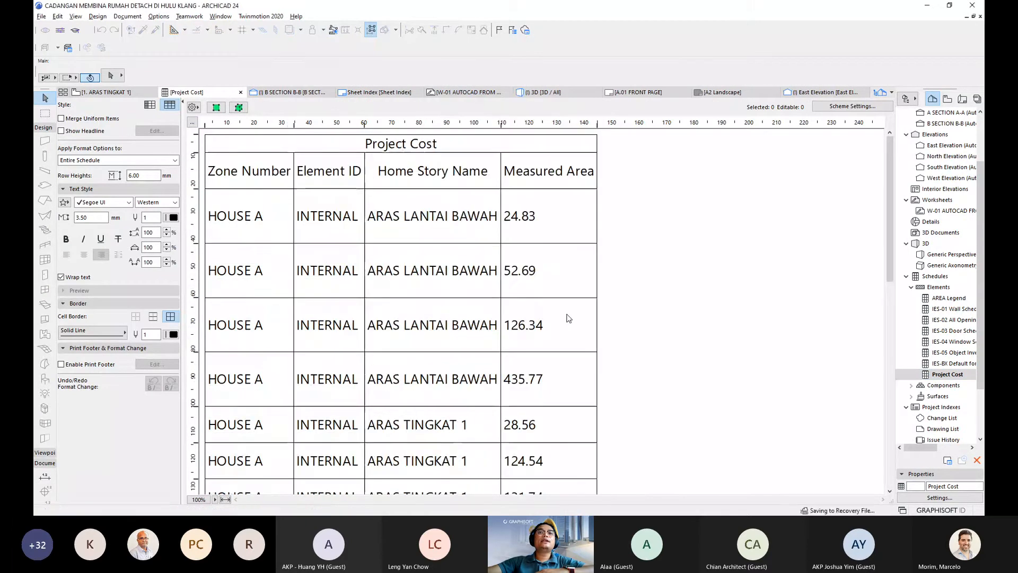
scroll(547, 320, down, 10)
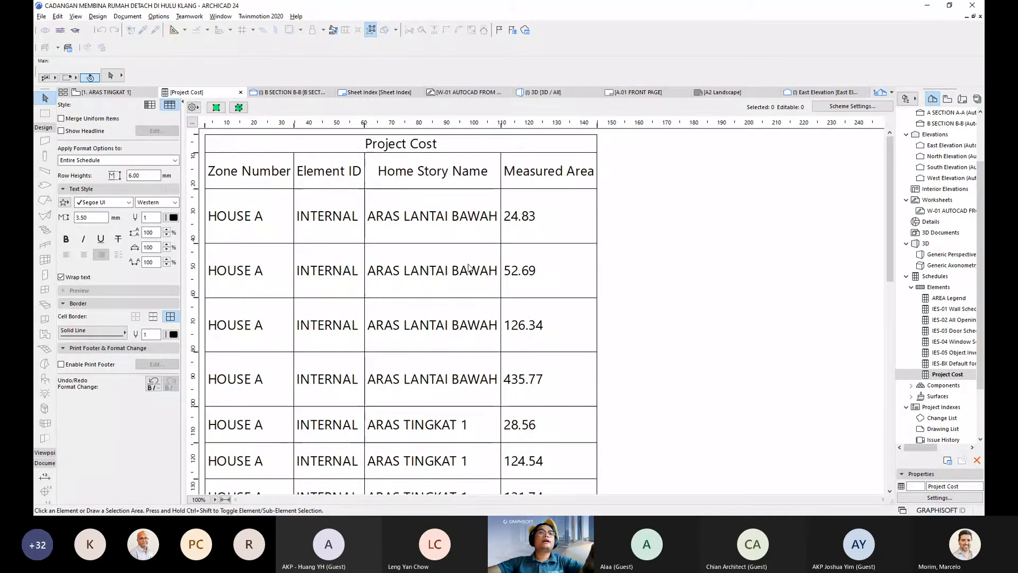
scroll(244, 318, down, 10)
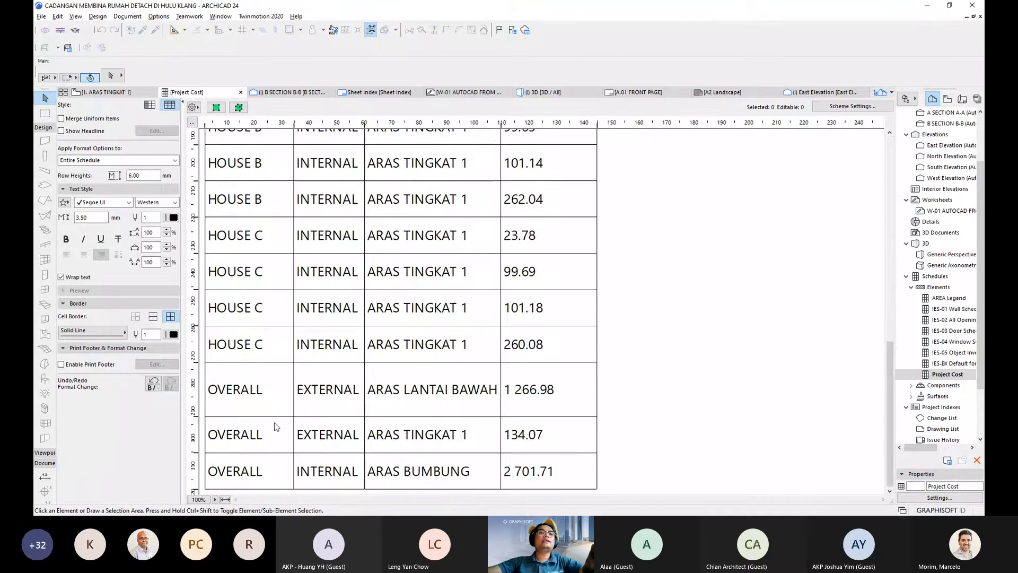
scroll(451, 230, up, 10)
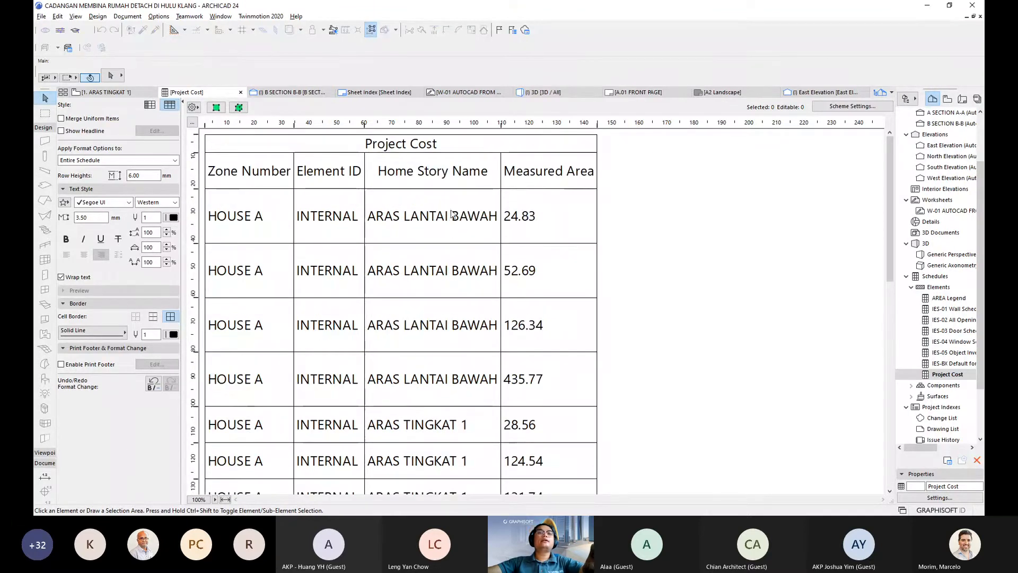
scroll(435, 295, down, 10)
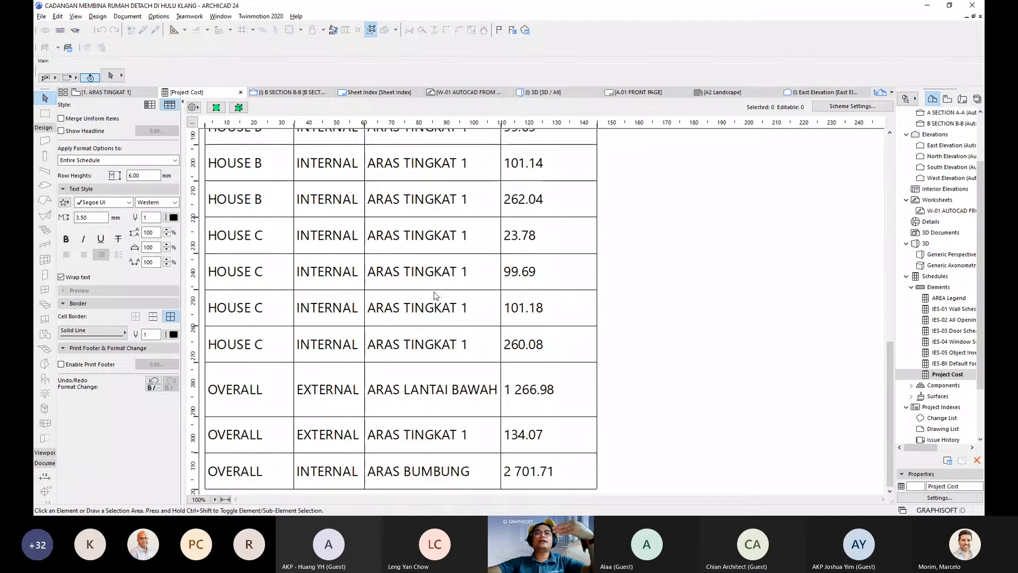
scroll(435, 295, up, 10)
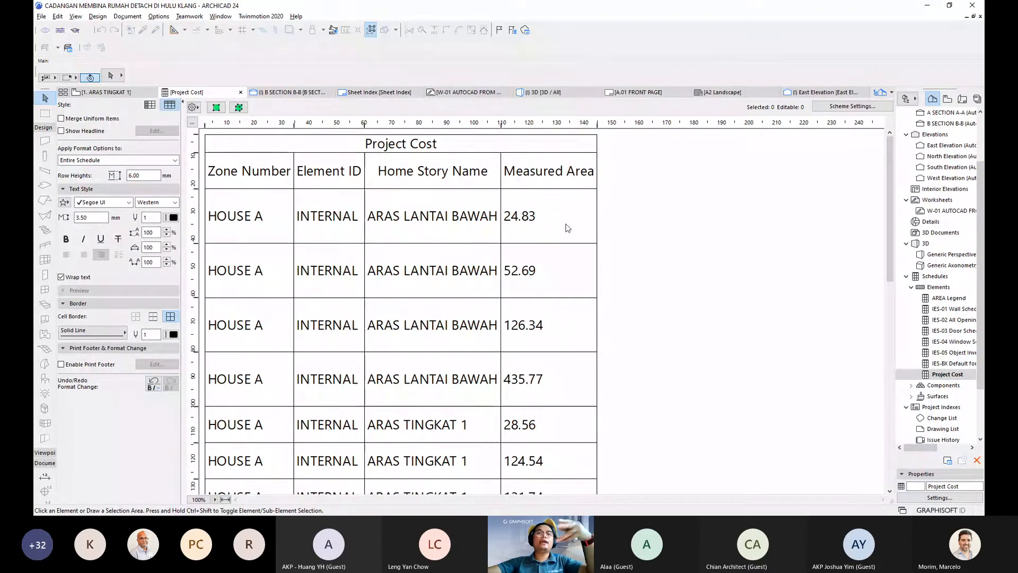
- In the Property Manager, delete the Area (Sqft), Rate (RM) and Amount(RM) properties along with their Architect Series Schedule Session group
click(159, 16)
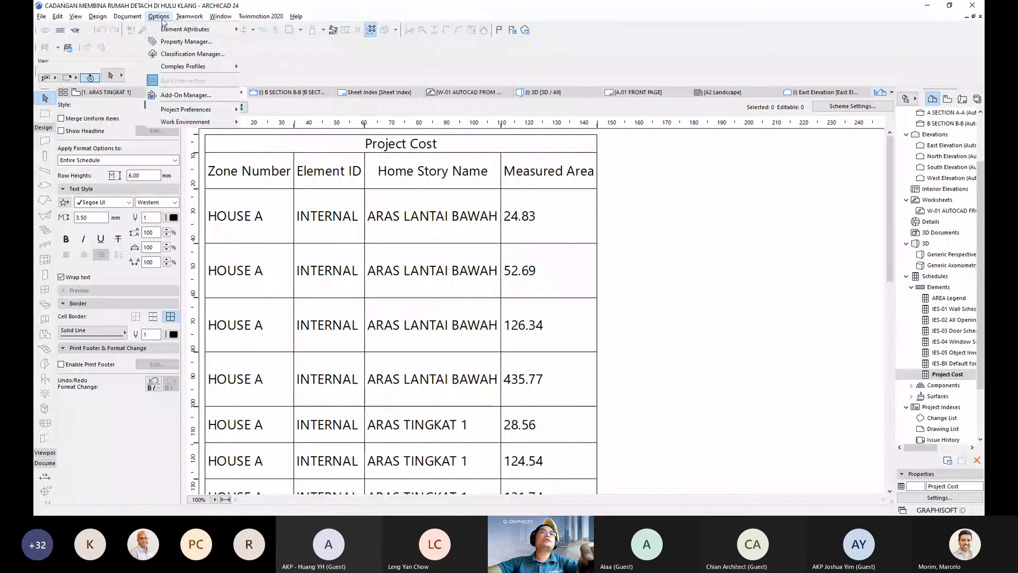
click(174, 44)
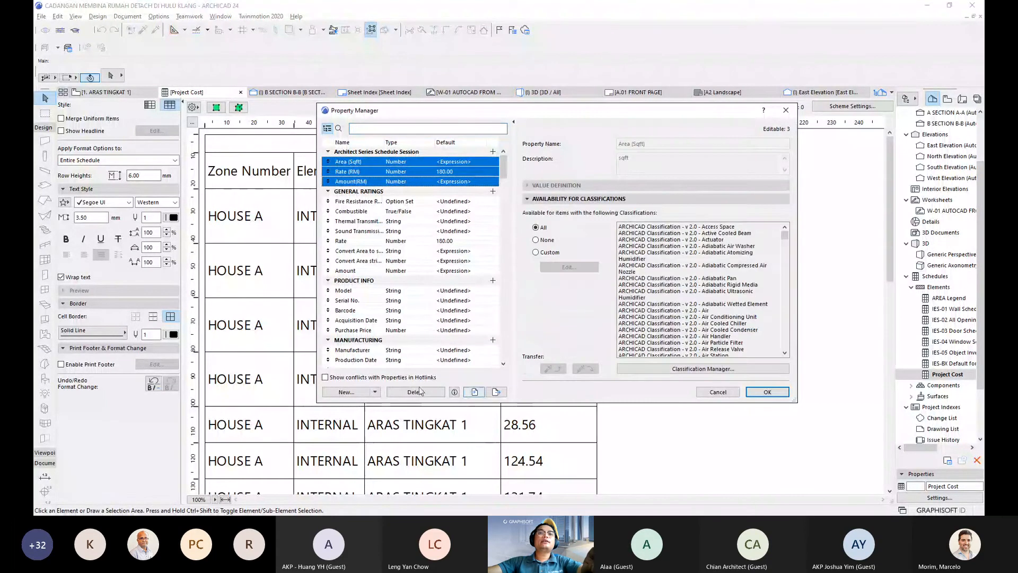
click(408, 393)
click(578, 223)
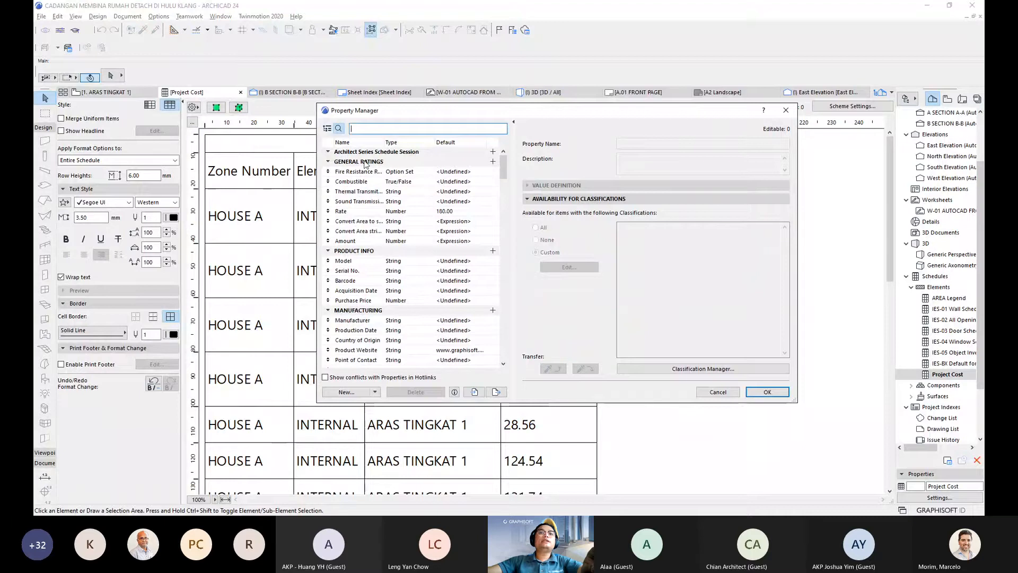
scroll(365, 164, down, 1)
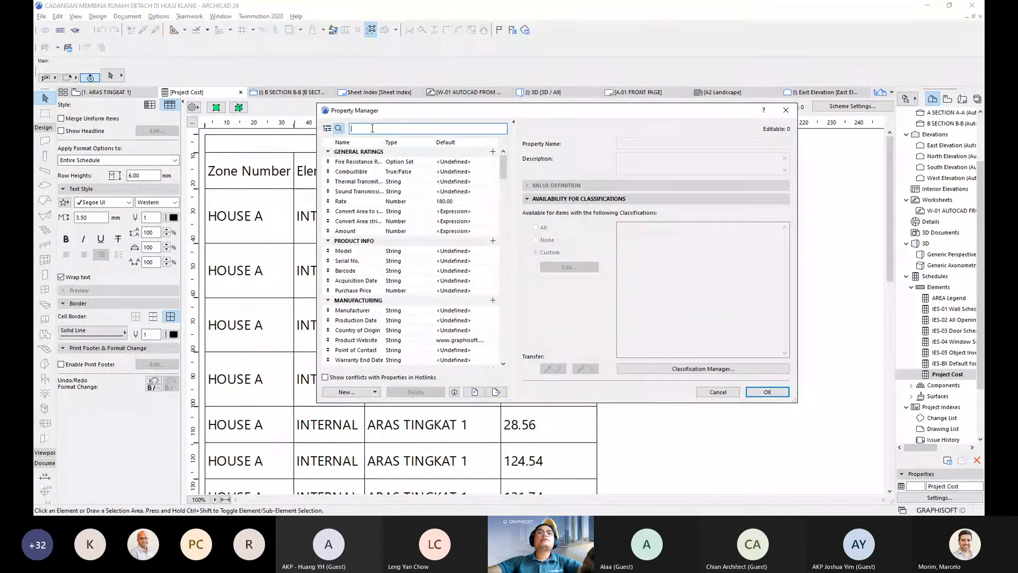
mouse_move(505, 175)
mouse_down()
mouse_move(493, 310)
mouse_move(504, 175)
mouse_up()
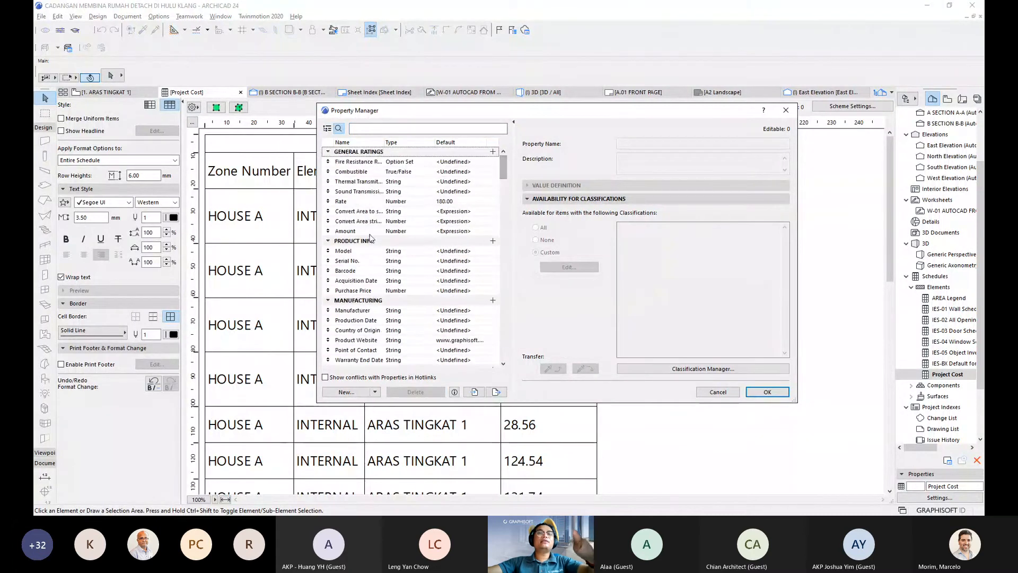
- Create a new property group named "ASS3 data"
click(375, 392)
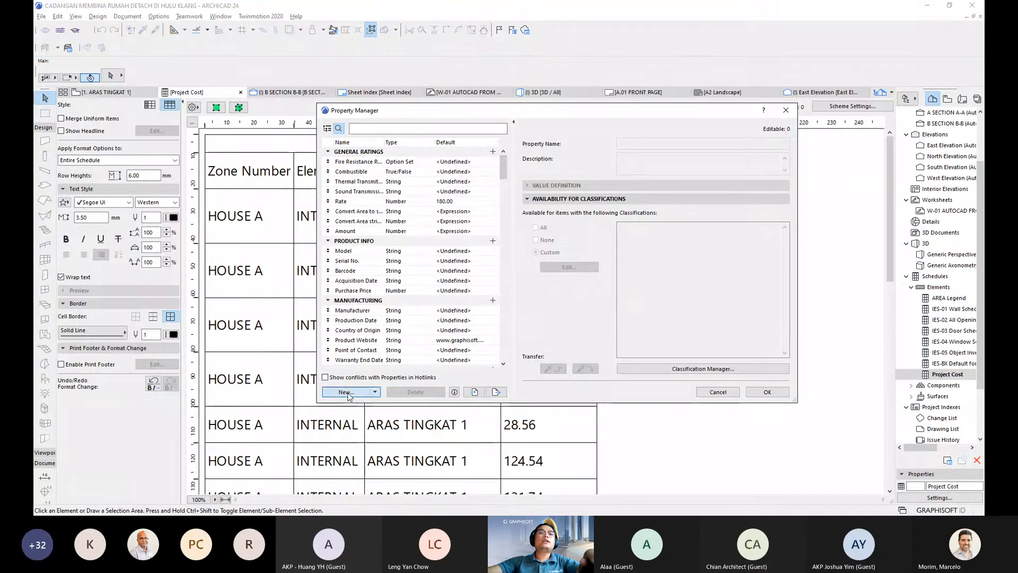
click(373, 393)
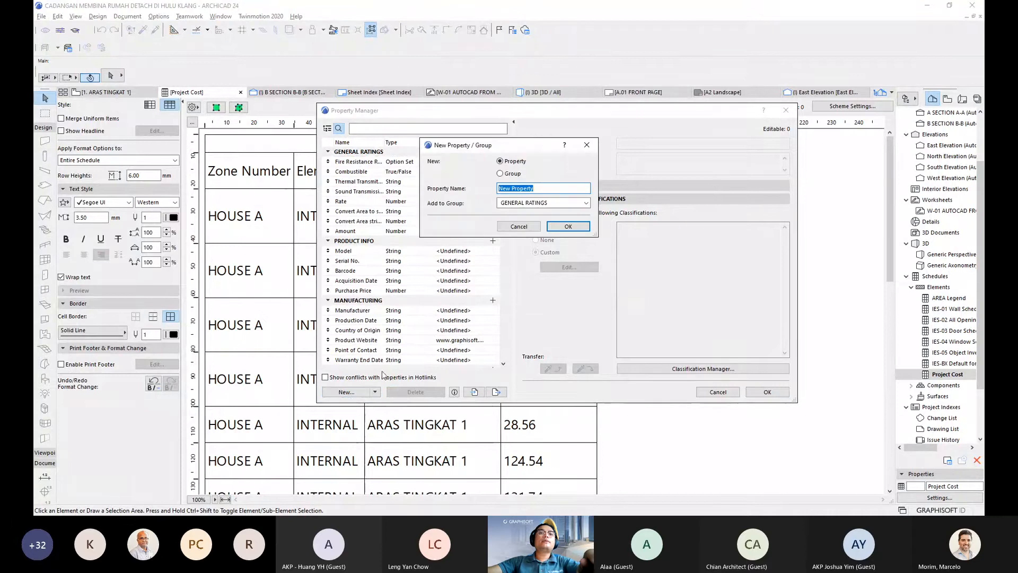
click(514, 176)
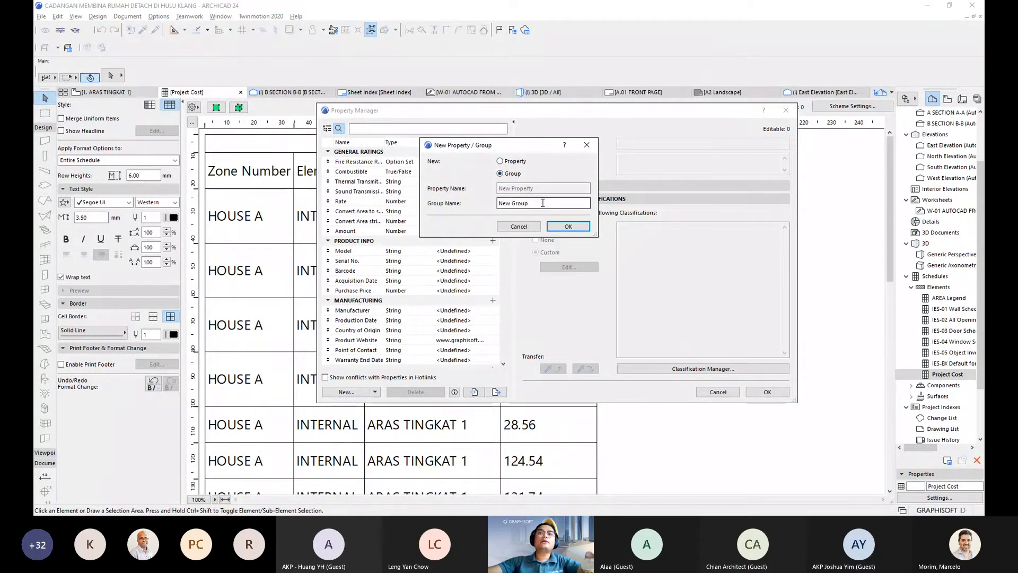
drag(542, 202, 442, 203)
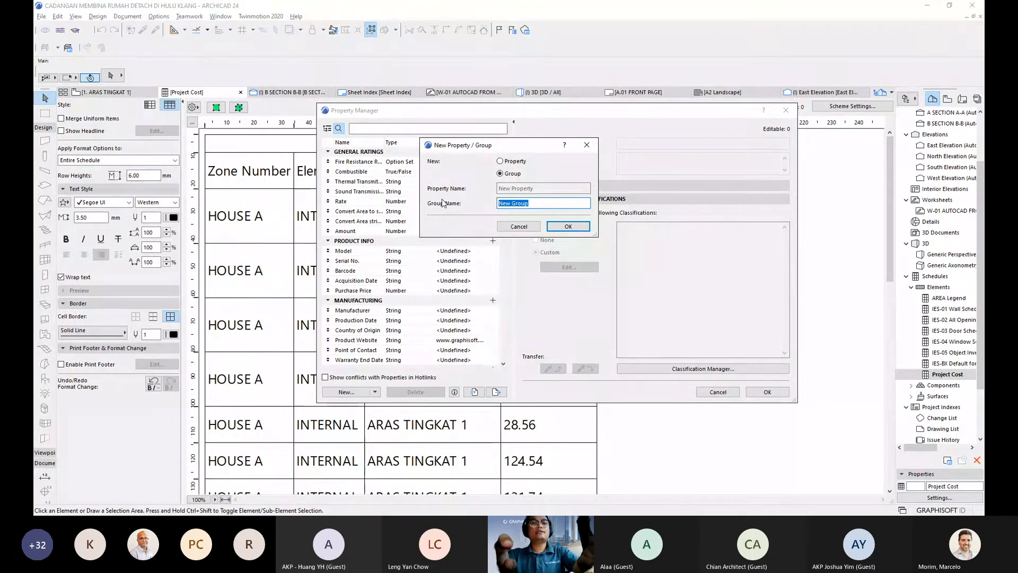
text(ASS)
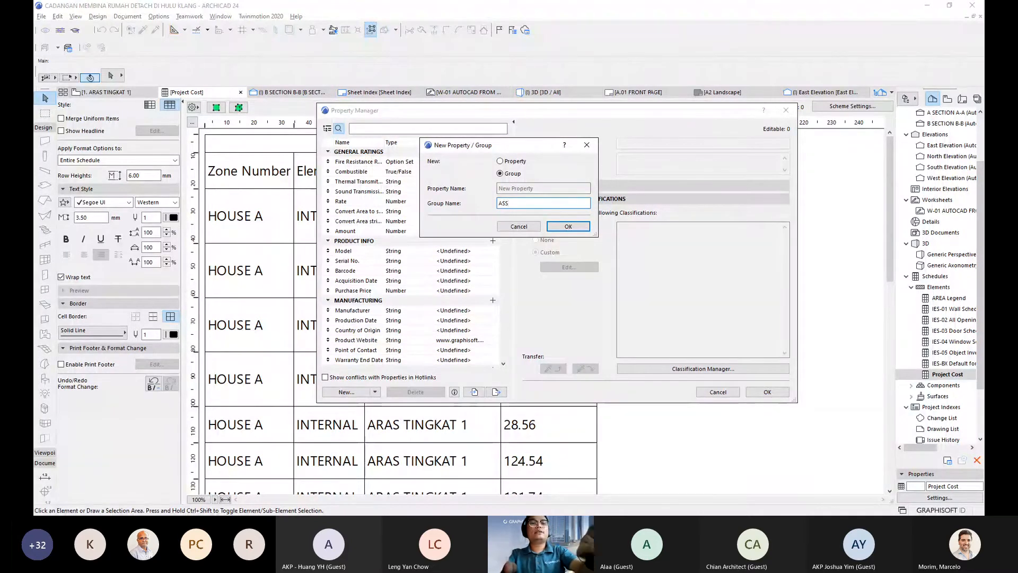
text(3)
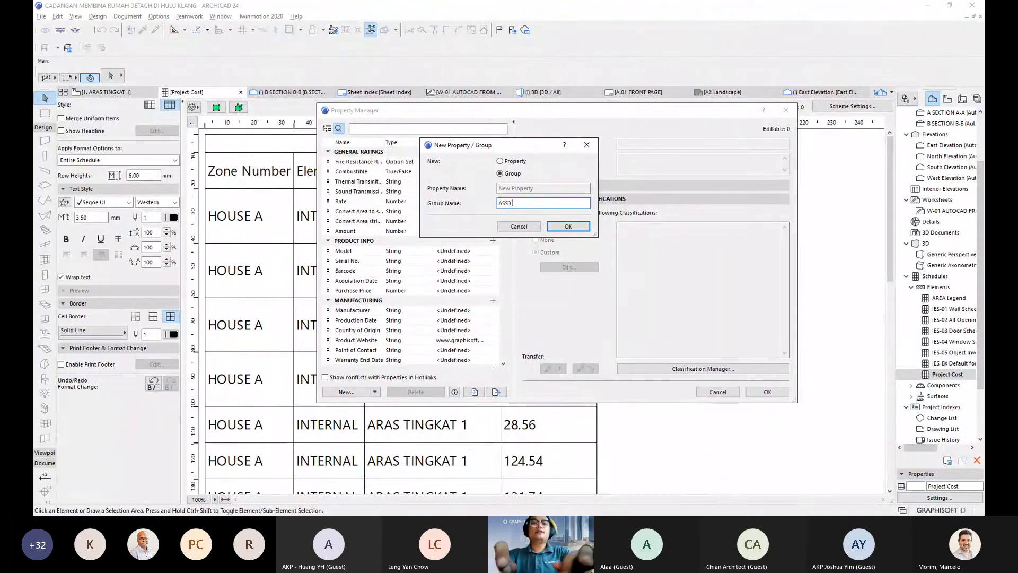
text( data)
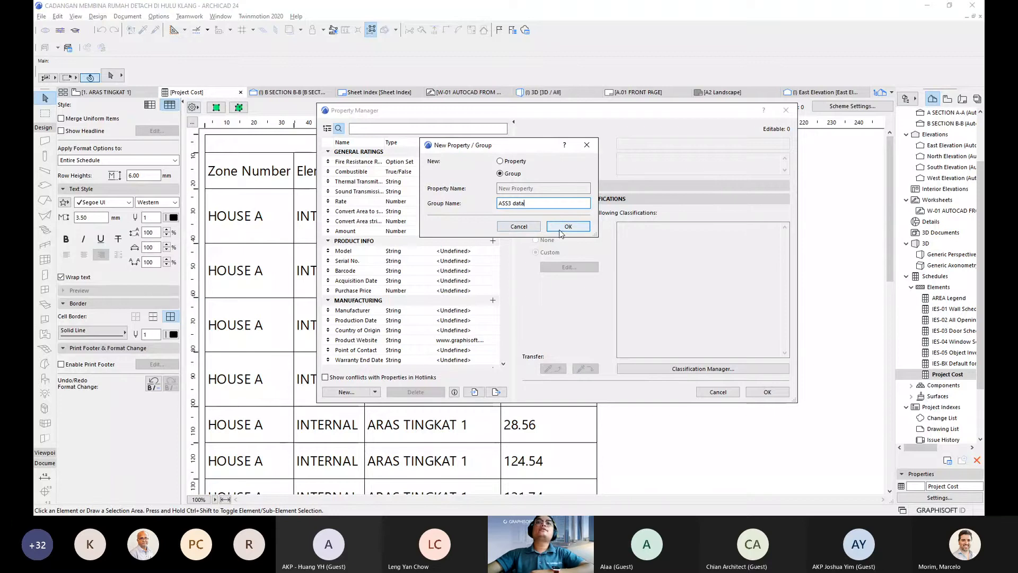
click(568, 227)
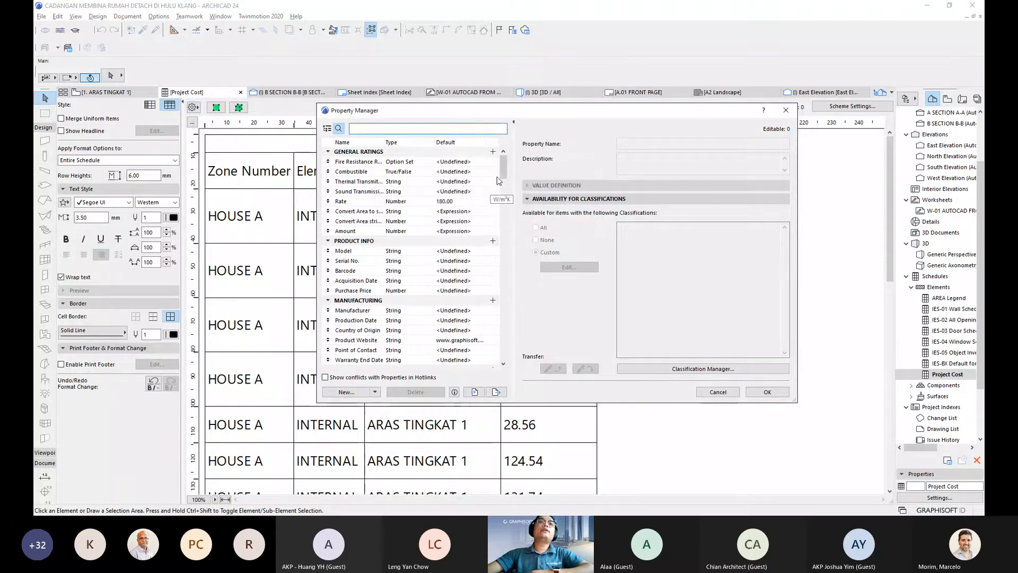
- Move the ASS3 data group from the end of the property list to the start, above GENERAL RATINGS
scroll(504, 196, down, 5)
scroll(504, 195, down, 10)
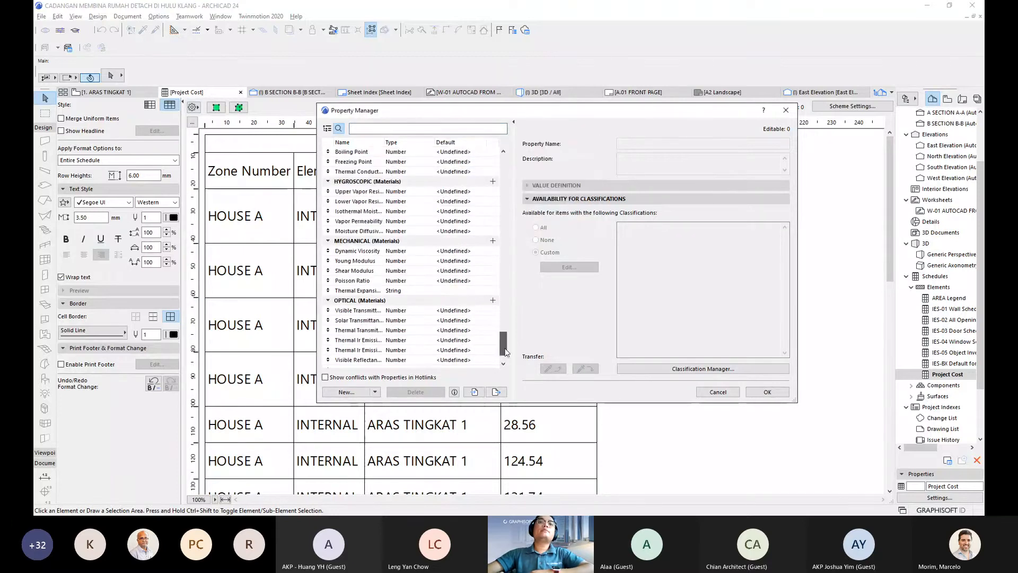
click(340, 360)
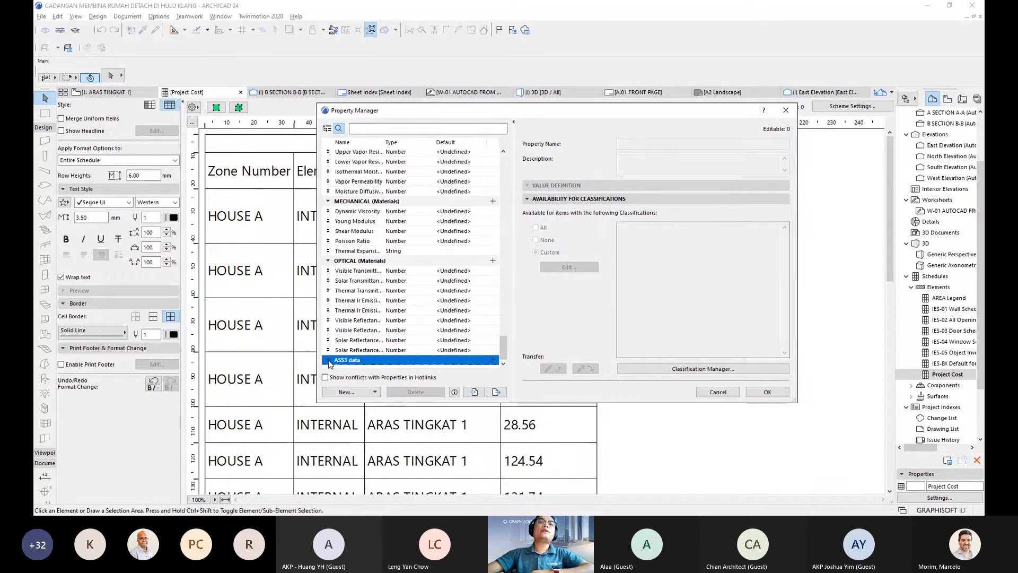
drag(332, 325, 334, 154)
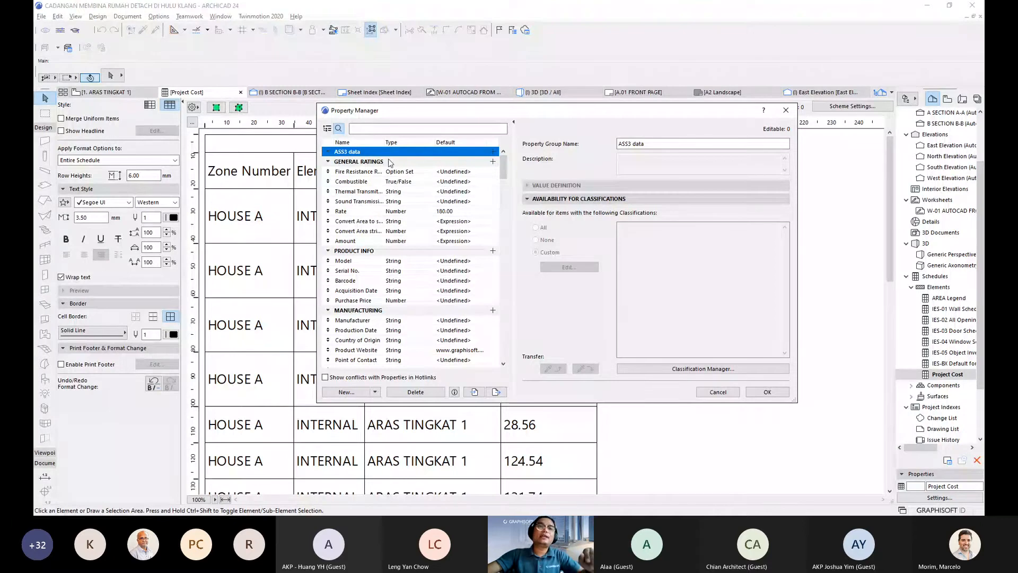
- Add a property named "Area (m2)" to the ASS3 data group and set its data type to Number
click(346, 392)
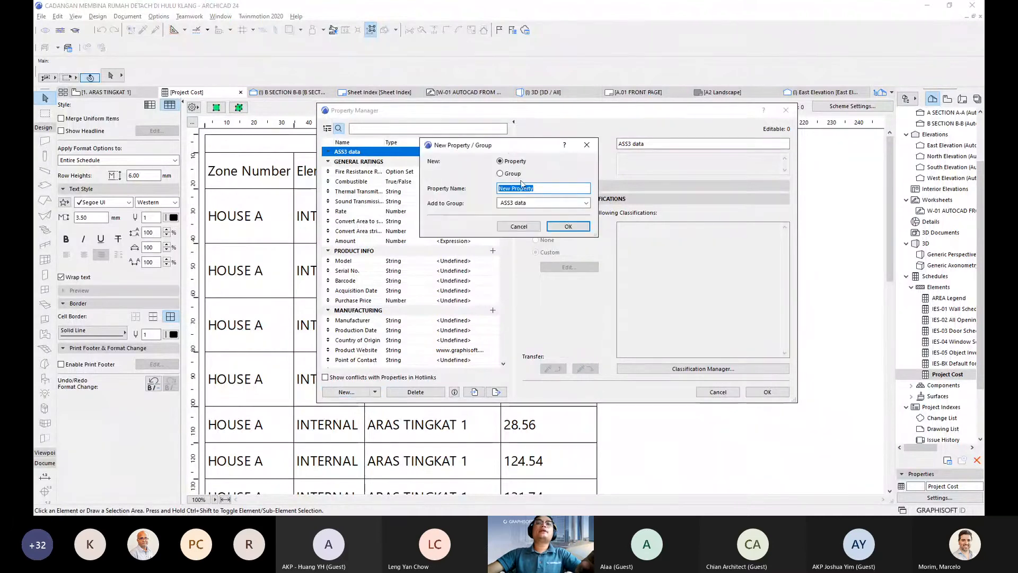
drag(507, 148, 599, 199)
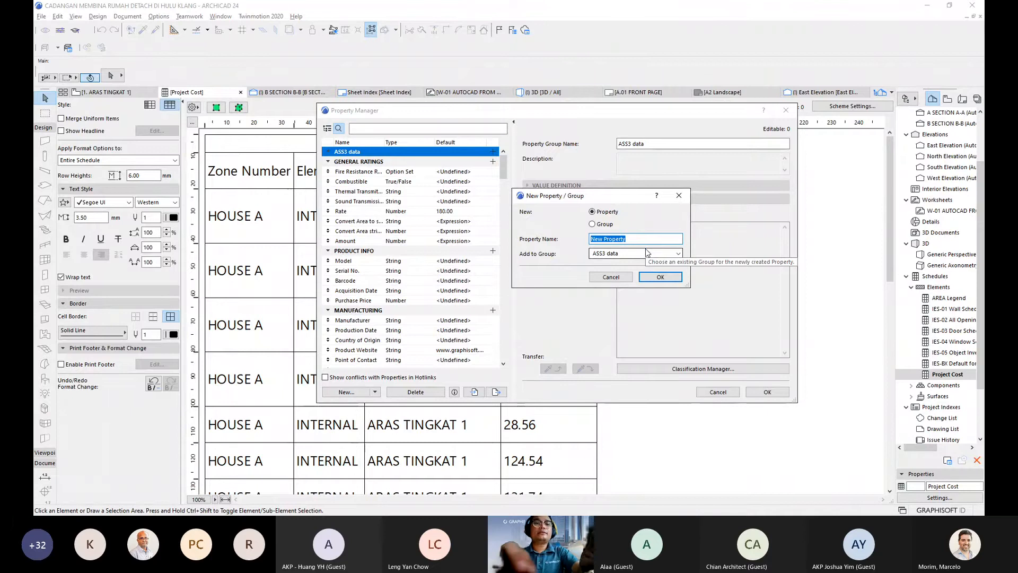
text(Area (m2))
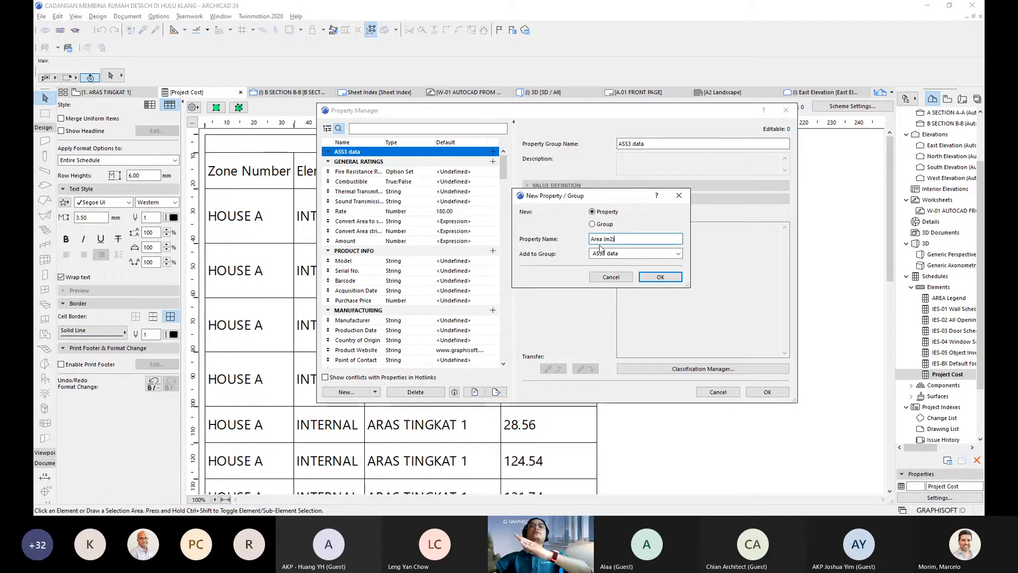
click(660, 278)
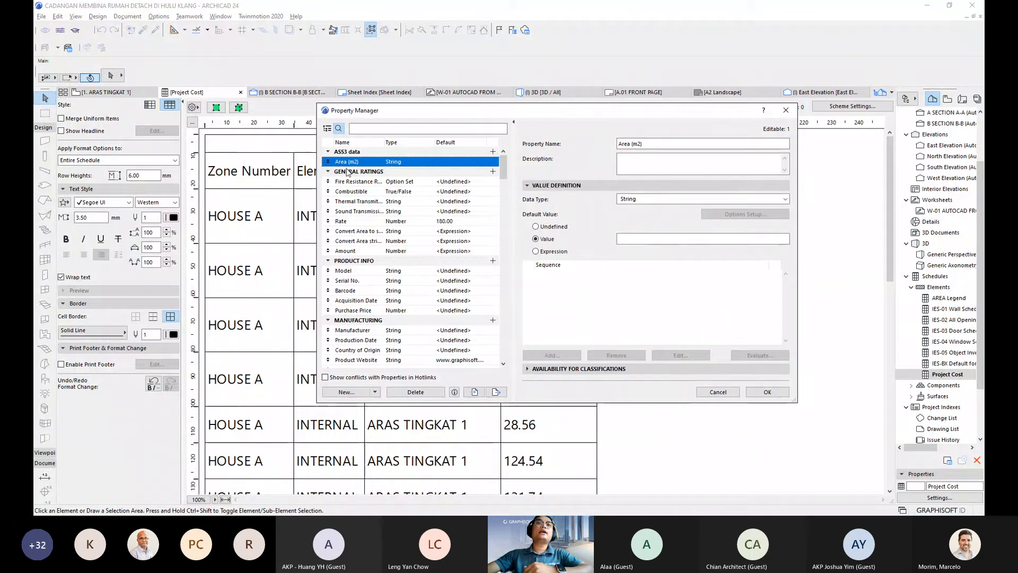
click(640, 202)
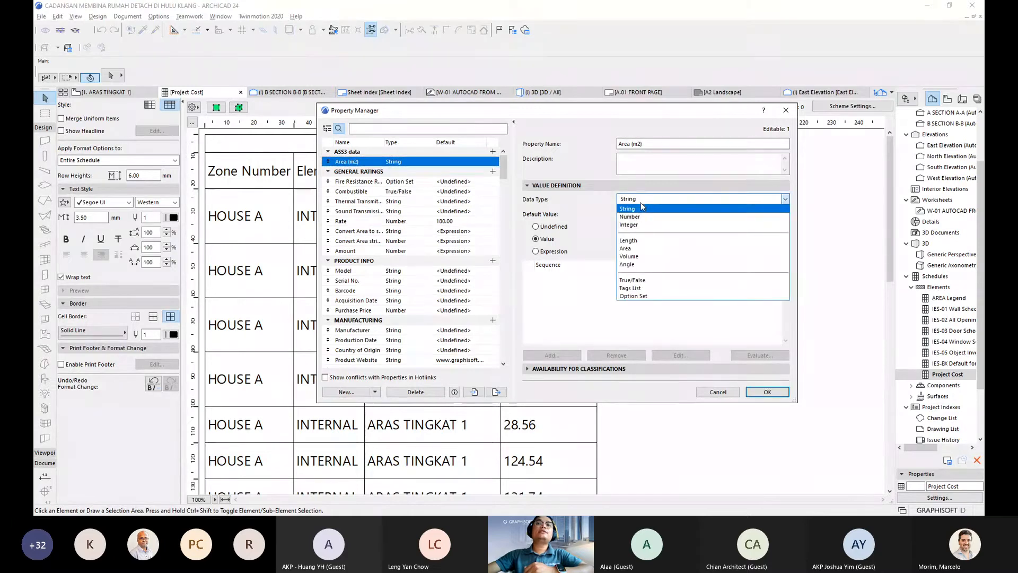
click(638, 217)
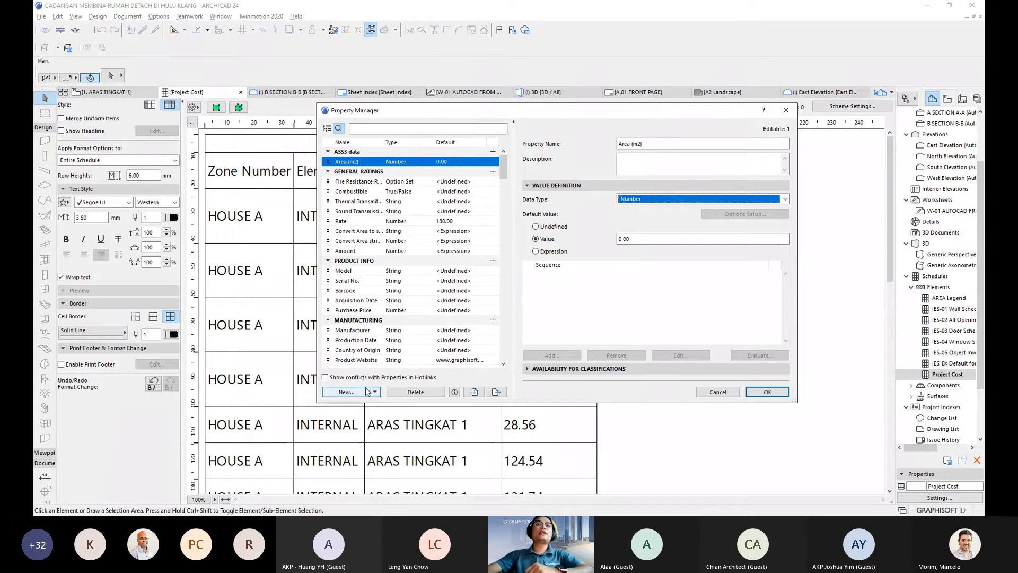
- Add a property named "Rate(RM)" to the ASS3 data group and set its data type to Number
click(346, 392)
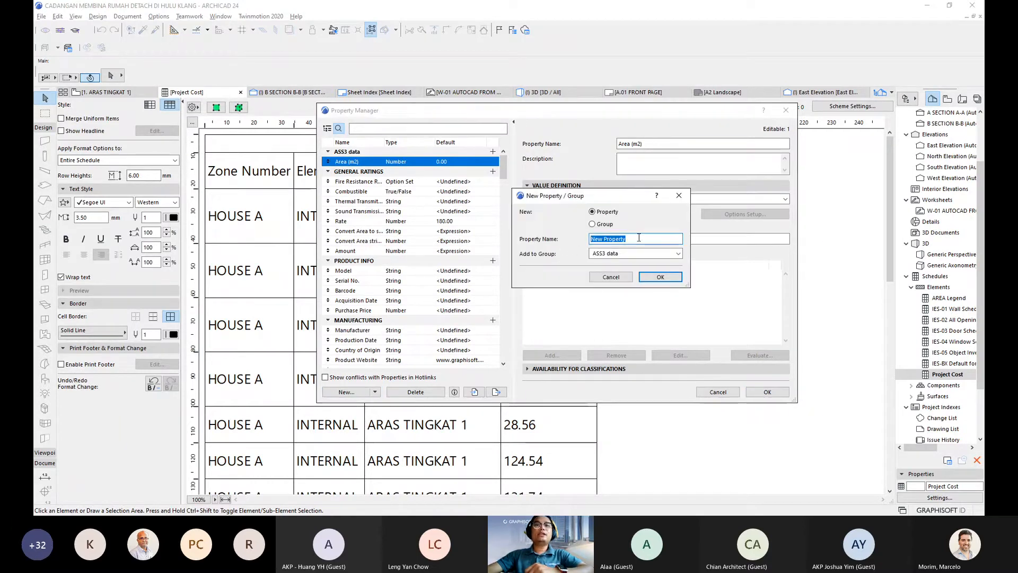
text(Rate)
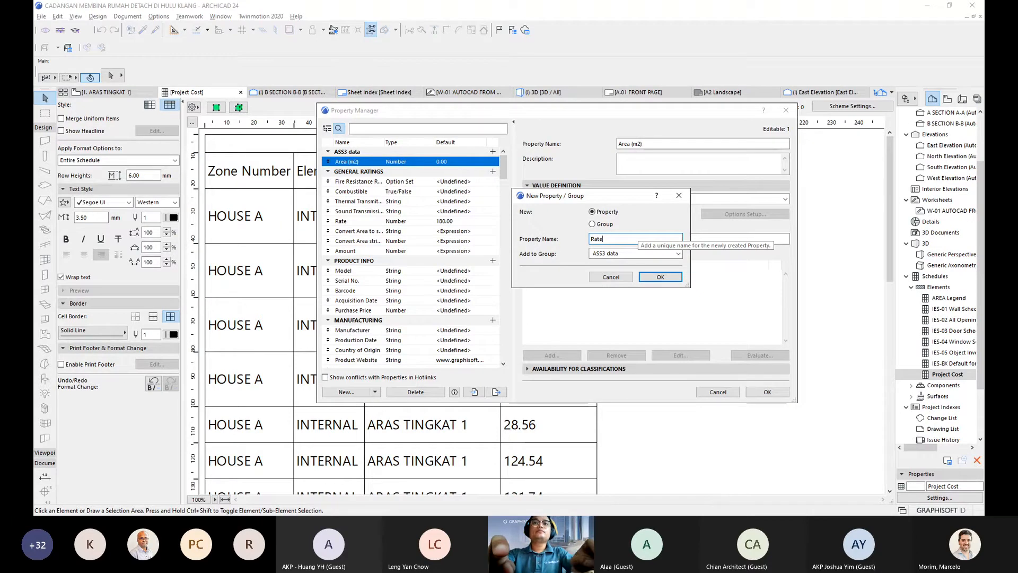
text((RM)
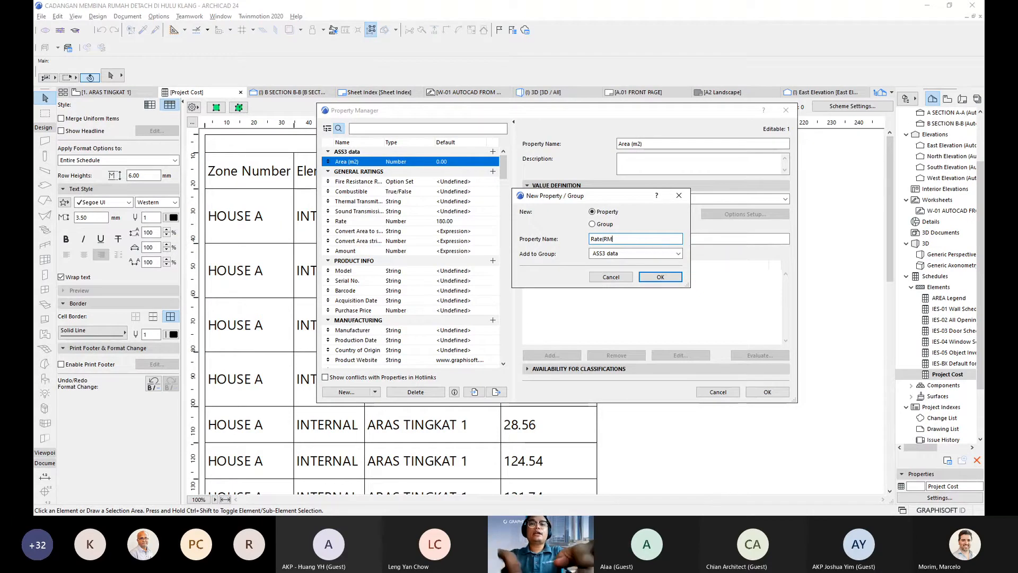
text())
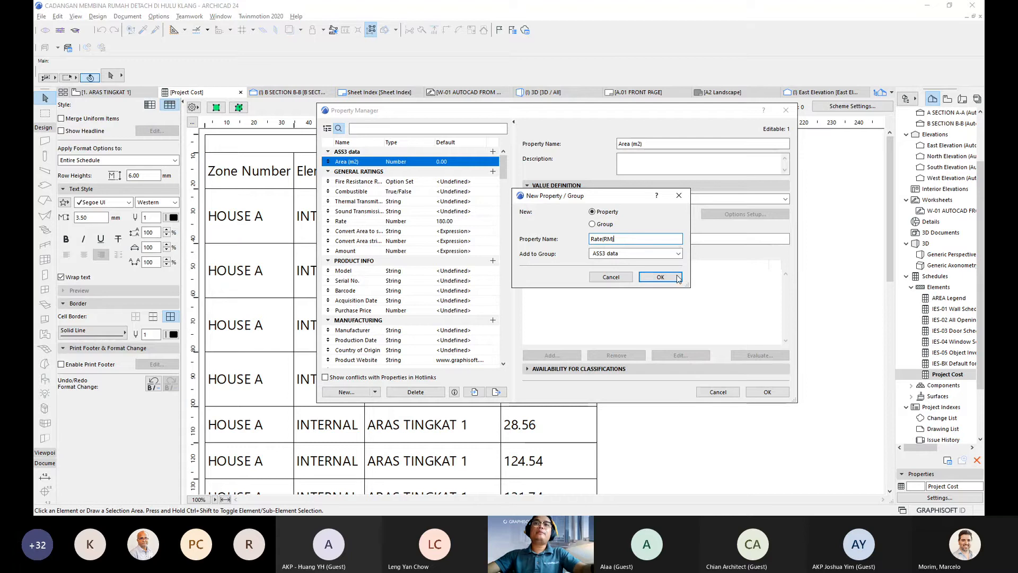
click(660, 277)
click(655, 204)
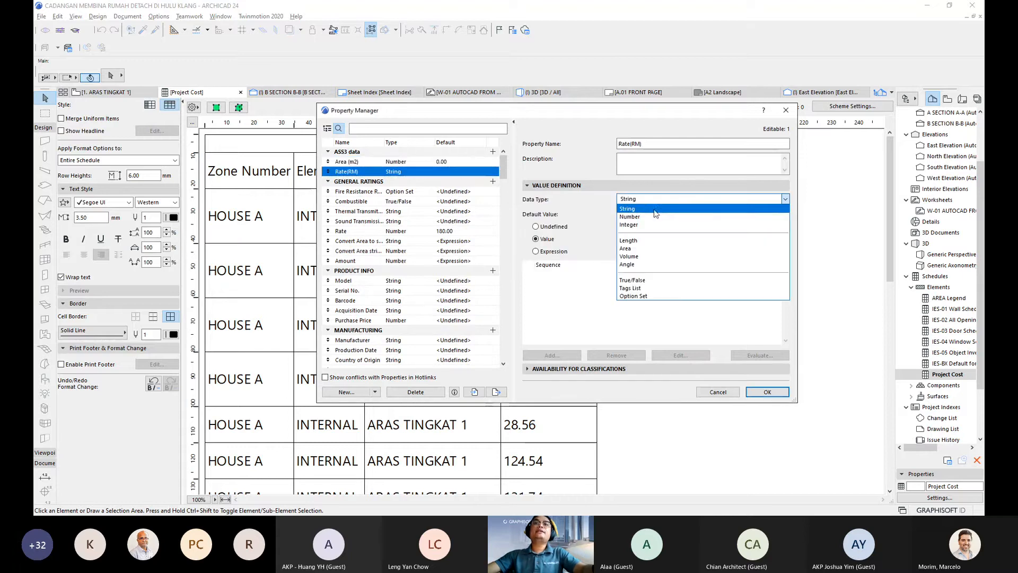
click(655, 219)
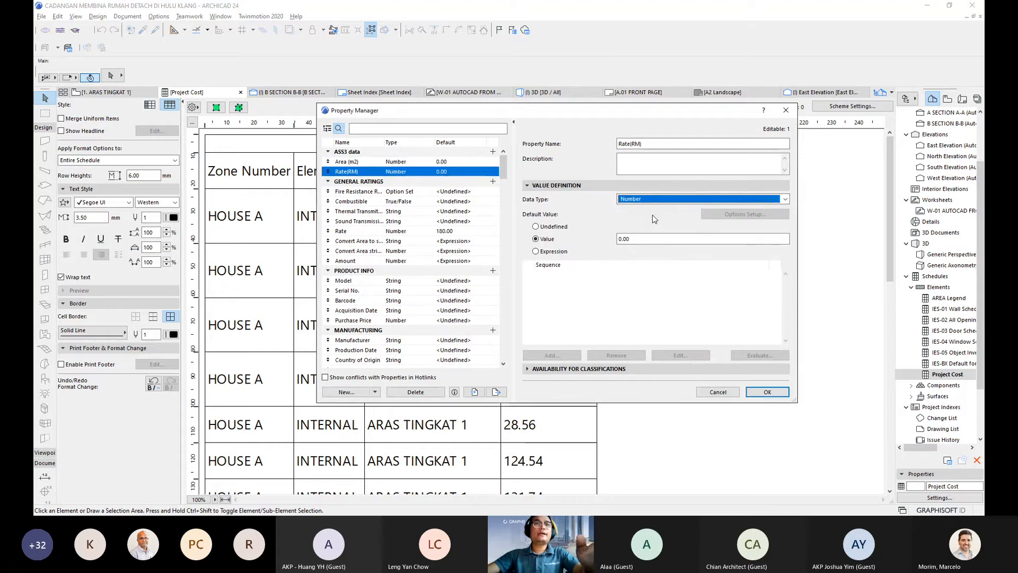
- Add a property named "Amount(RM)" to the ASS3 data group
click(347, 392)
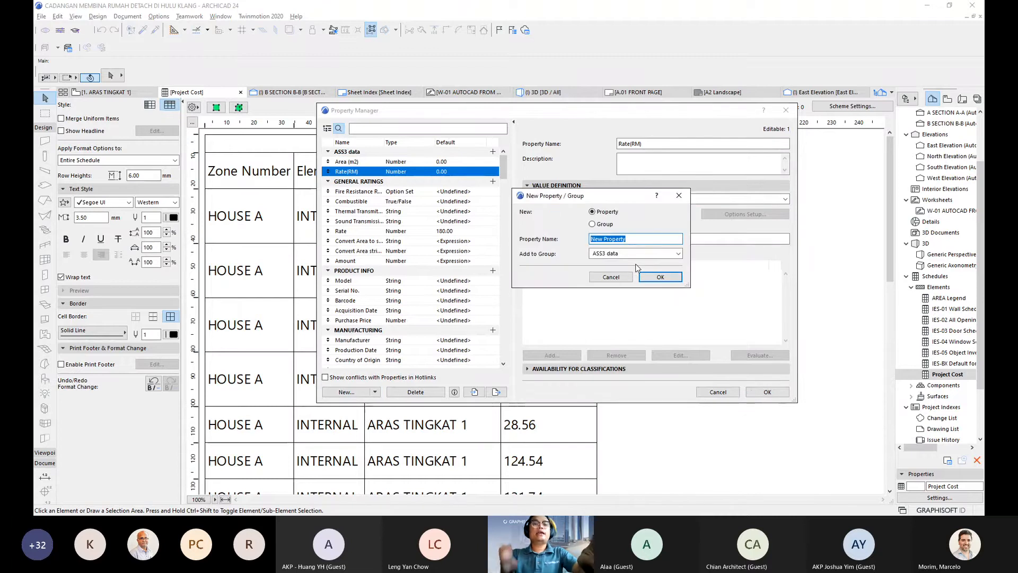
text(Amount)
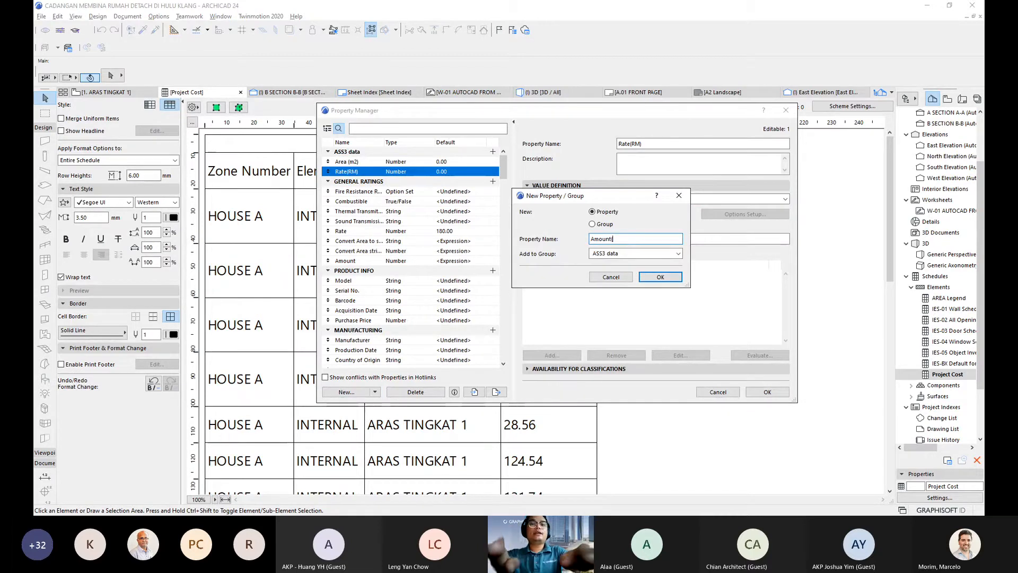
text((RM))
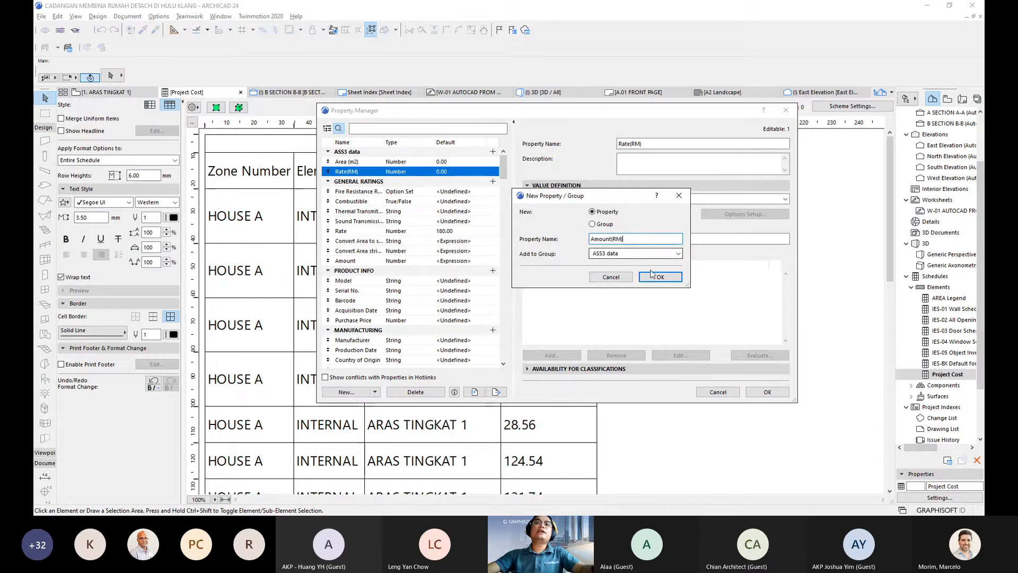
click(655, 276)
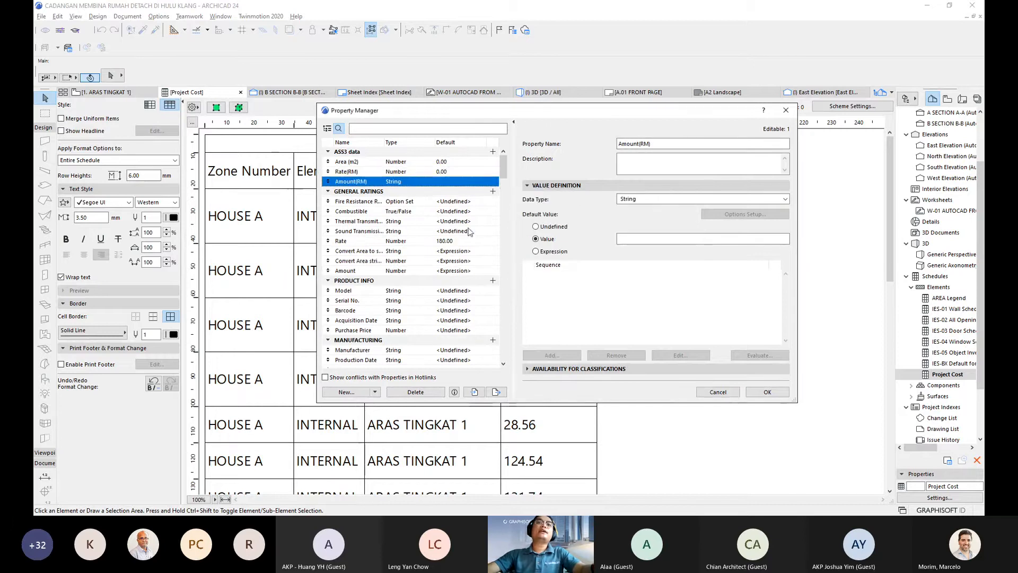
- Switch the Area (m2) property's default value to an expression and insert the Zone parameter Measured Area
click(347, 161)
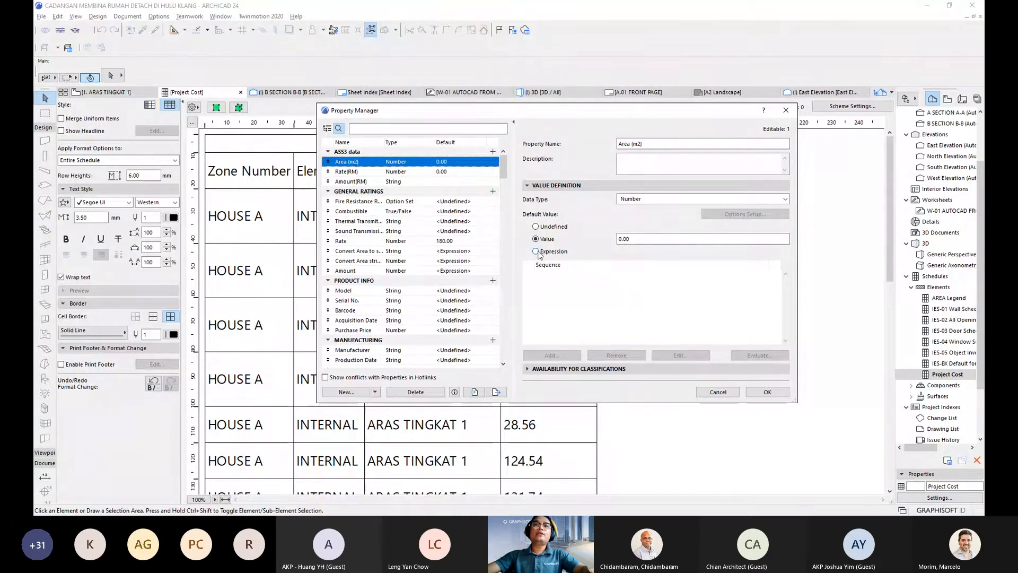
click(561, 253)
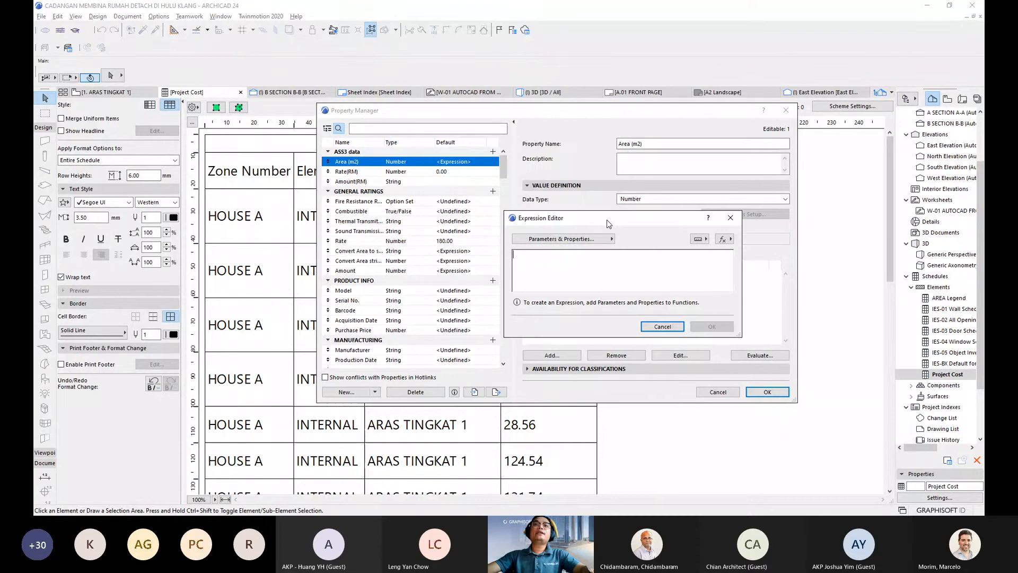
drag(607, 219, 566, 200)
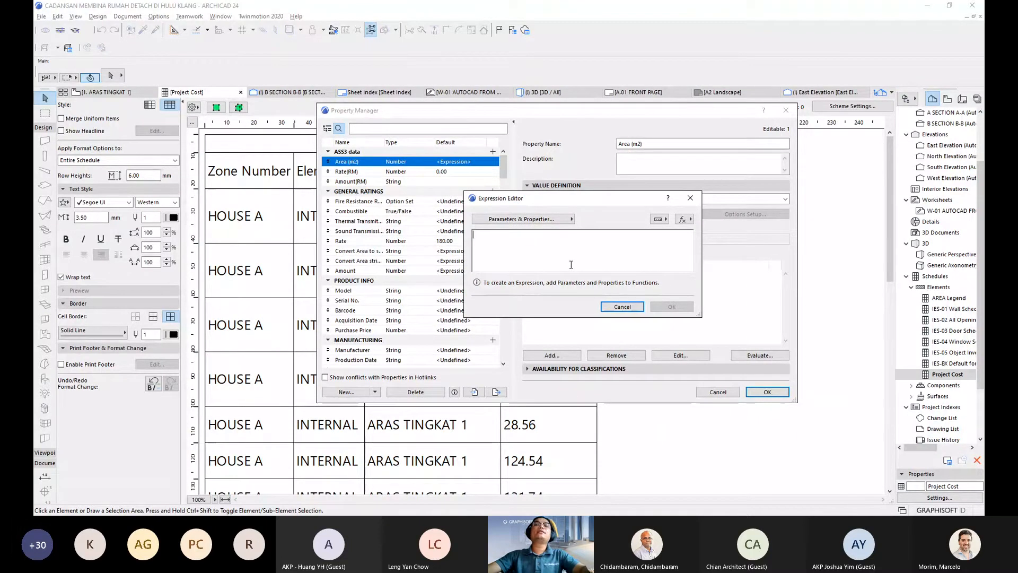
click(527, 219)
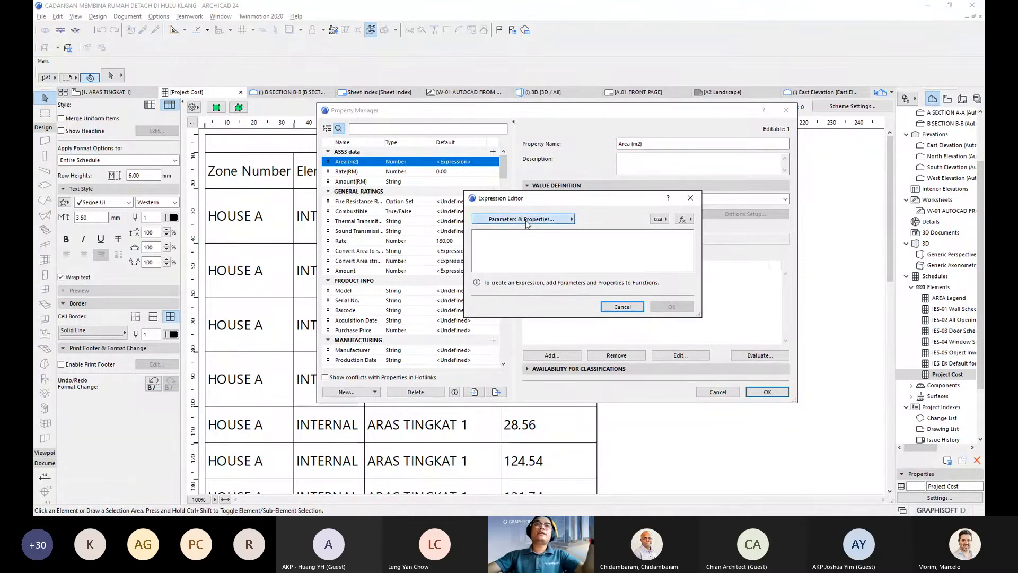
text(mea)
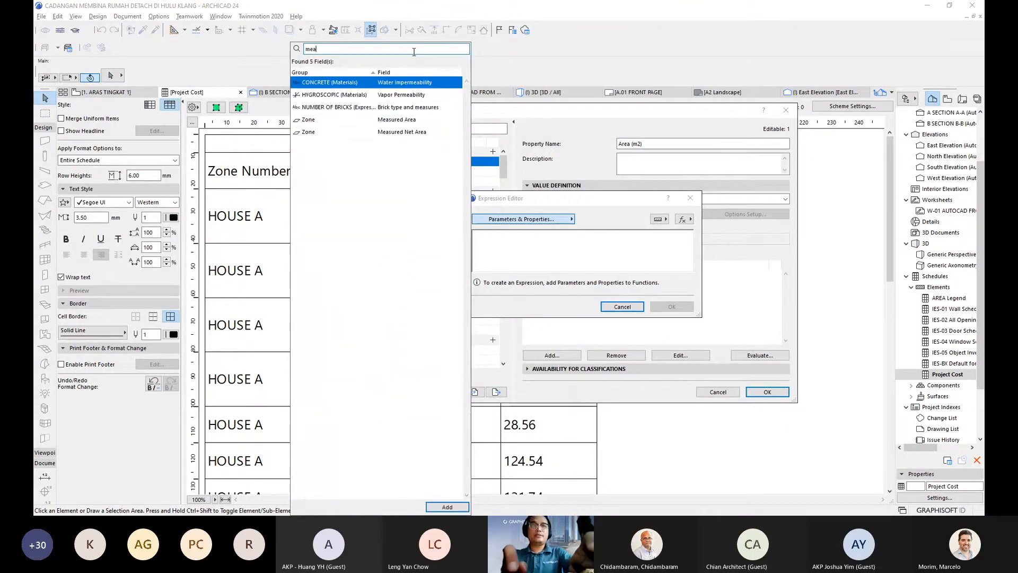
text(sure)
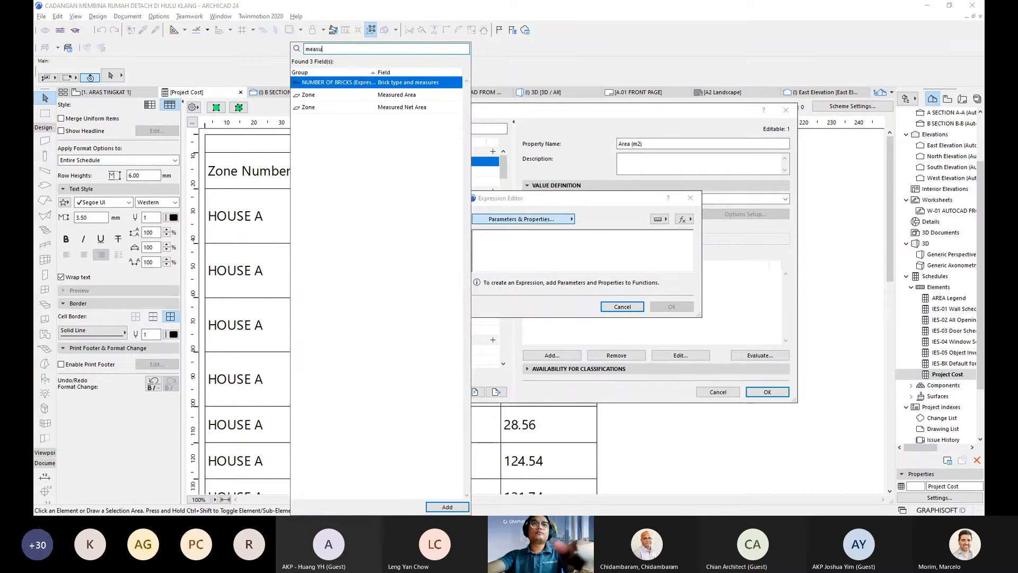
double_click(325, 100)
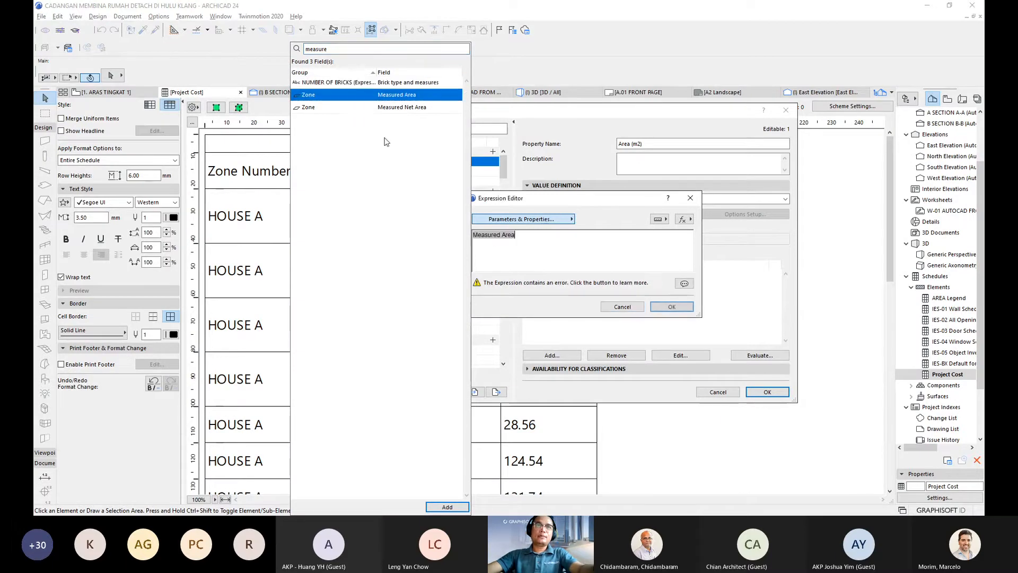
click(505, 252)
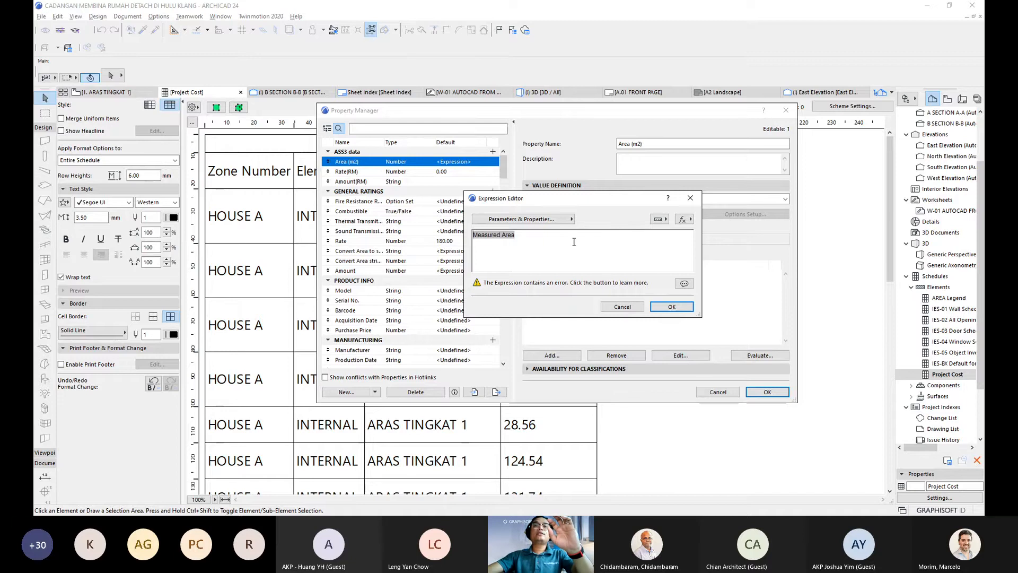
- Insert the data conversion function "Convert unit to string" (STRCALCUNIT) in front of Measured Area in the expression
click(687, 220)
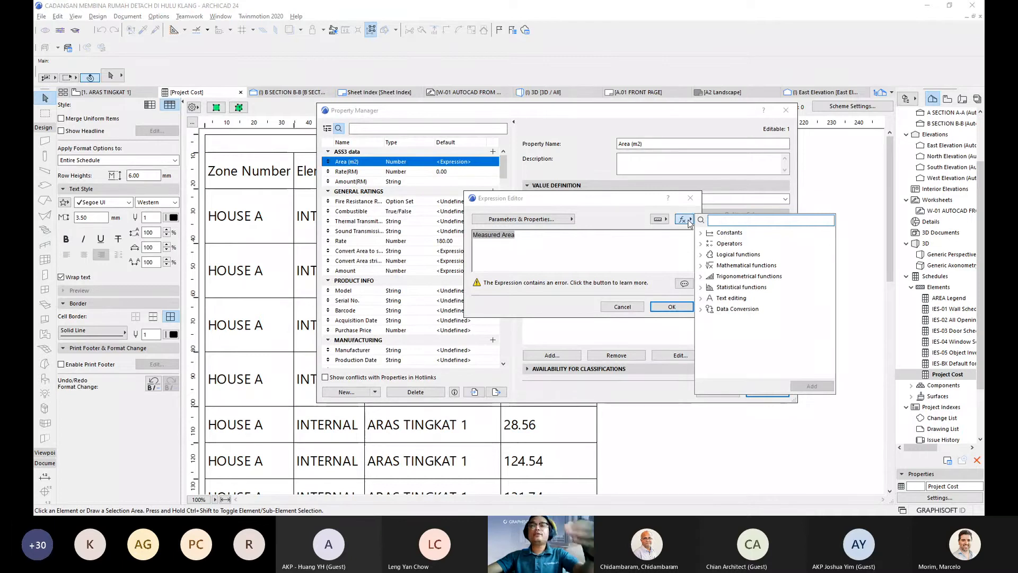
click(702, 310)
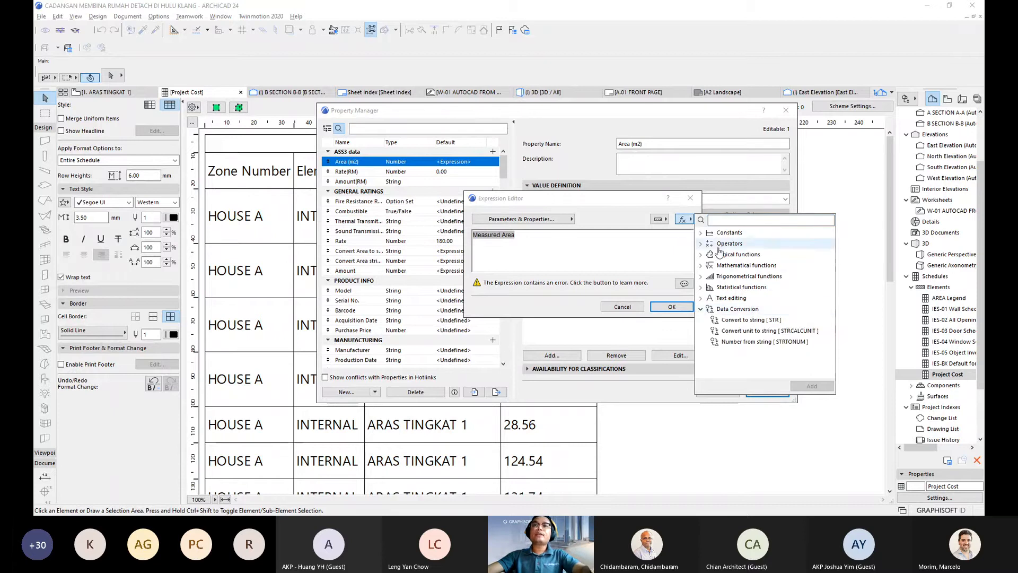
click(684, 222)
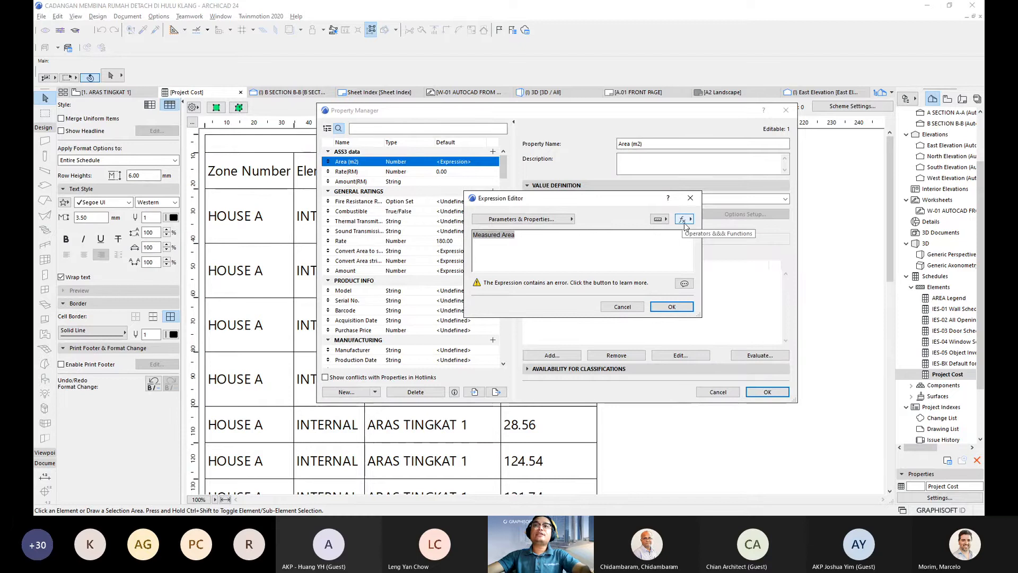
click(683, 221)
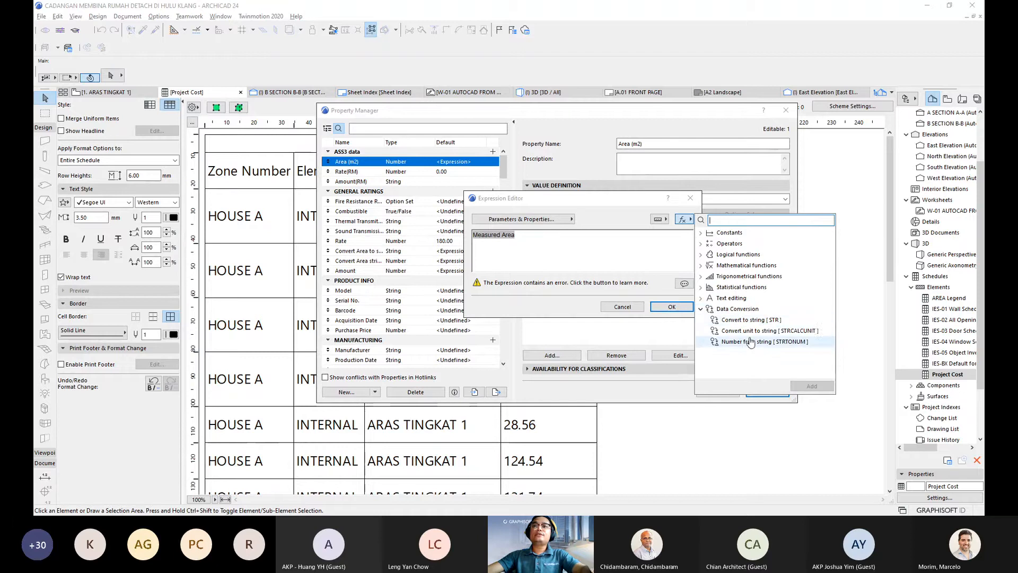
mouse_move(739, 334)
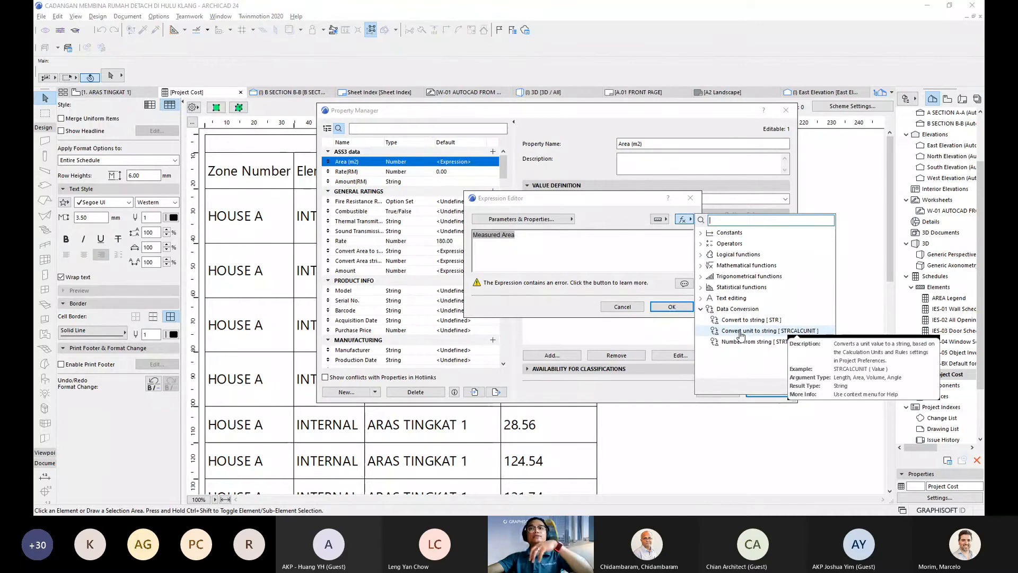
double_click(741, 332)
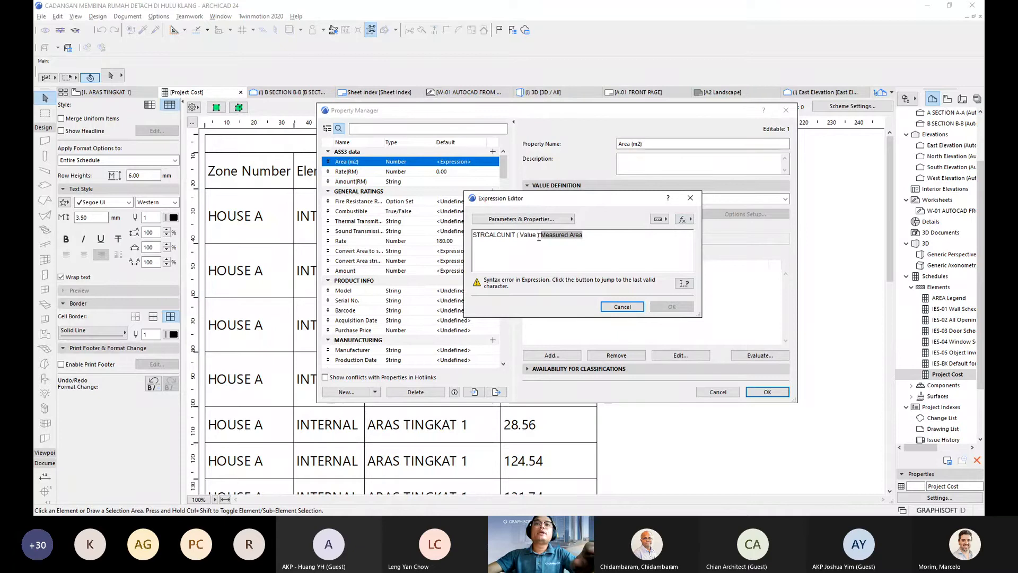
- Replace STRCALCUNIT's Value placeholder with Measured Area as the argument, so the expression reads STRCALCUNIT ( Measured Area )
text())
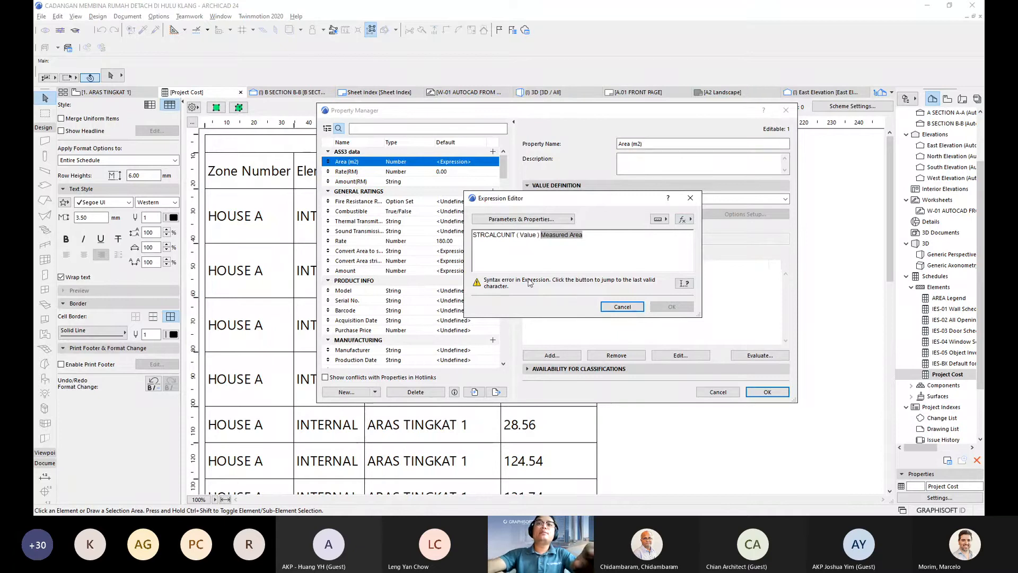
key(BackSpace)
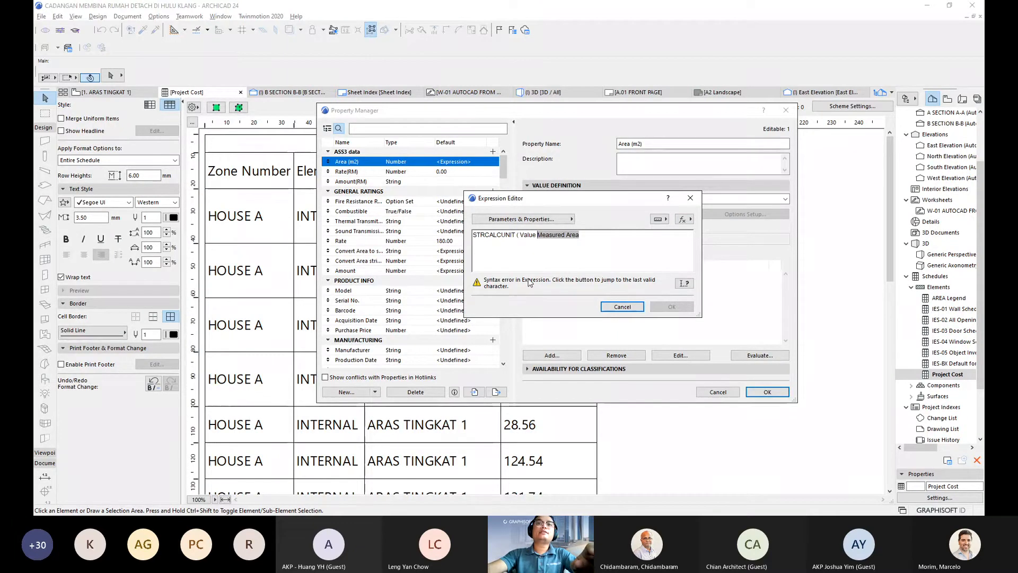
key(BackSpace)
key(BackSpace)
key(BackSpace)
key(BackSpace)
key(BackSpace)
key(BackSpace)
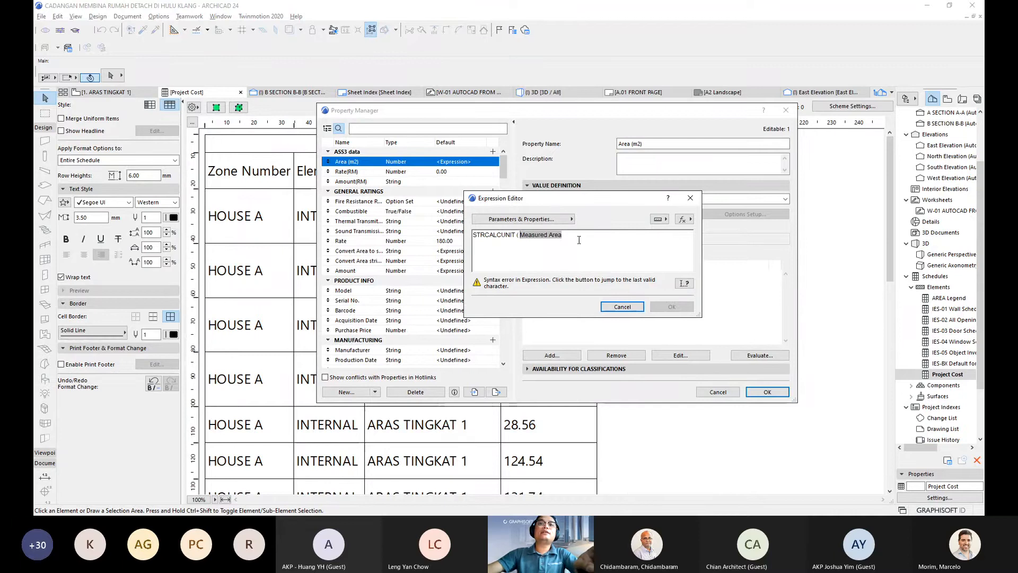
text())
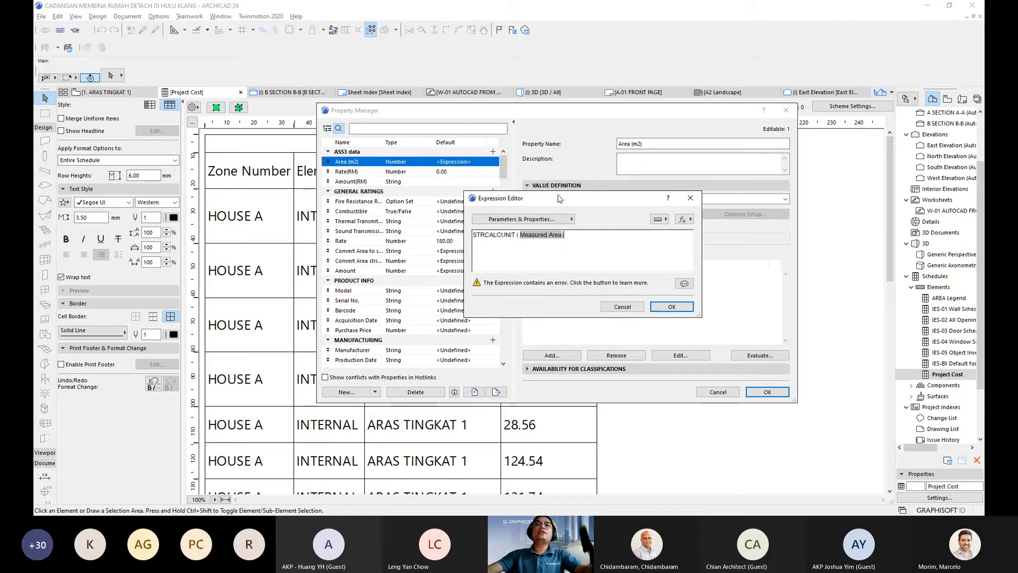
- Insert the data conversion function "Number from string" (STRTONUM) in front of STRCALCUNIT in the expression
drag(559, 198, 602, 238)
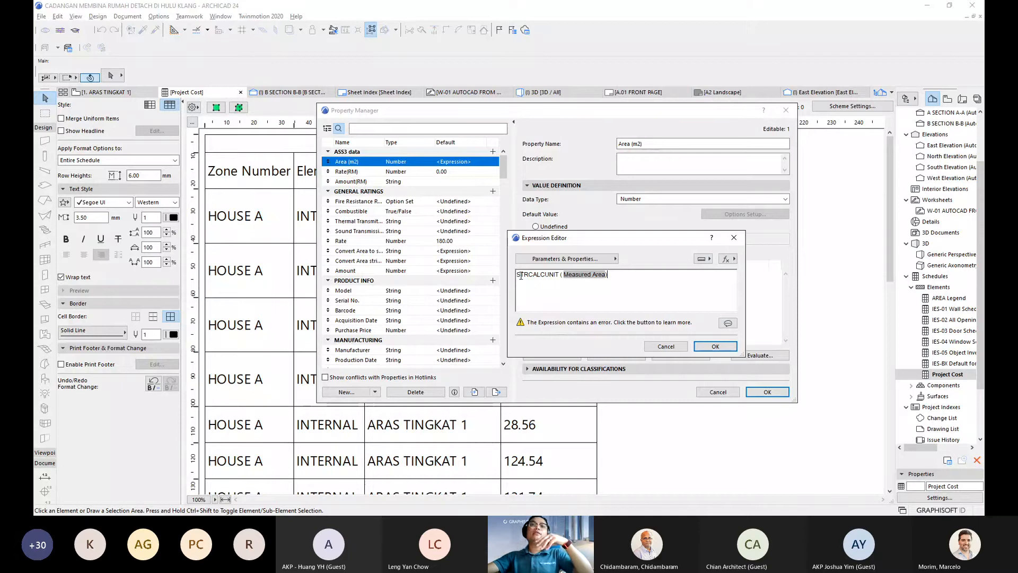
mouse_move(543, 280)
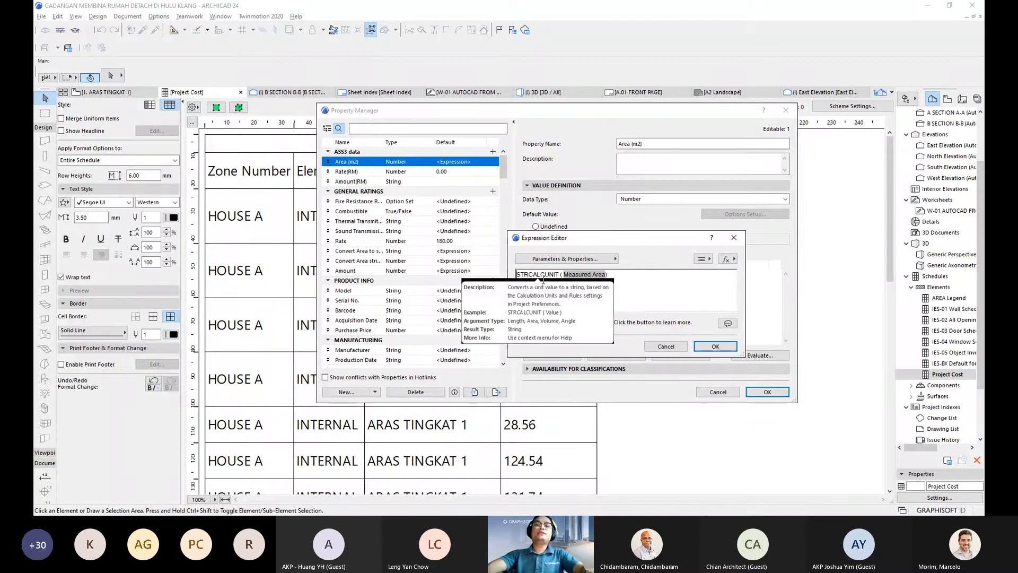
click(727, 259)
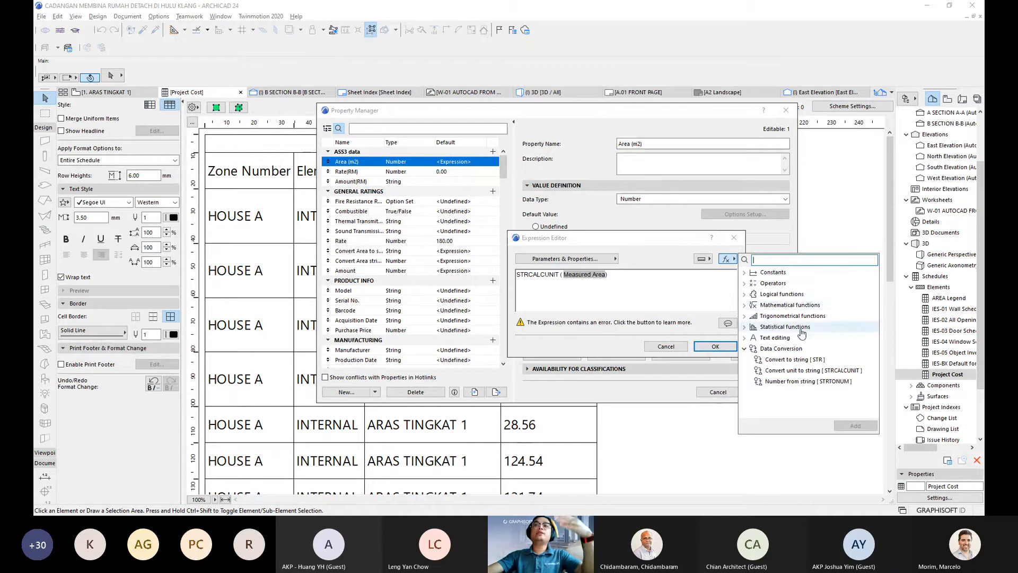
mouse_move(801, 389)
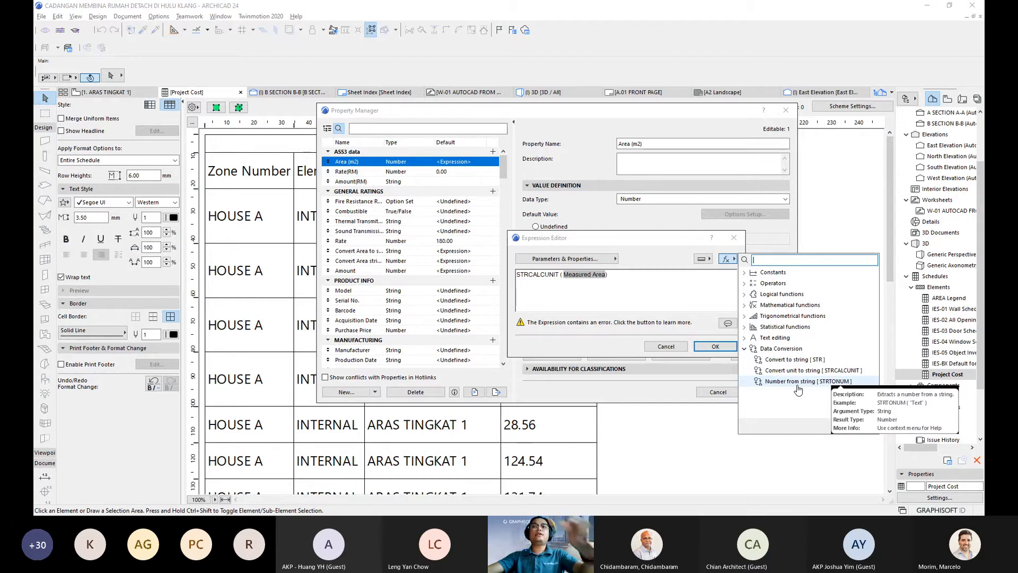
double_click(800, 382)
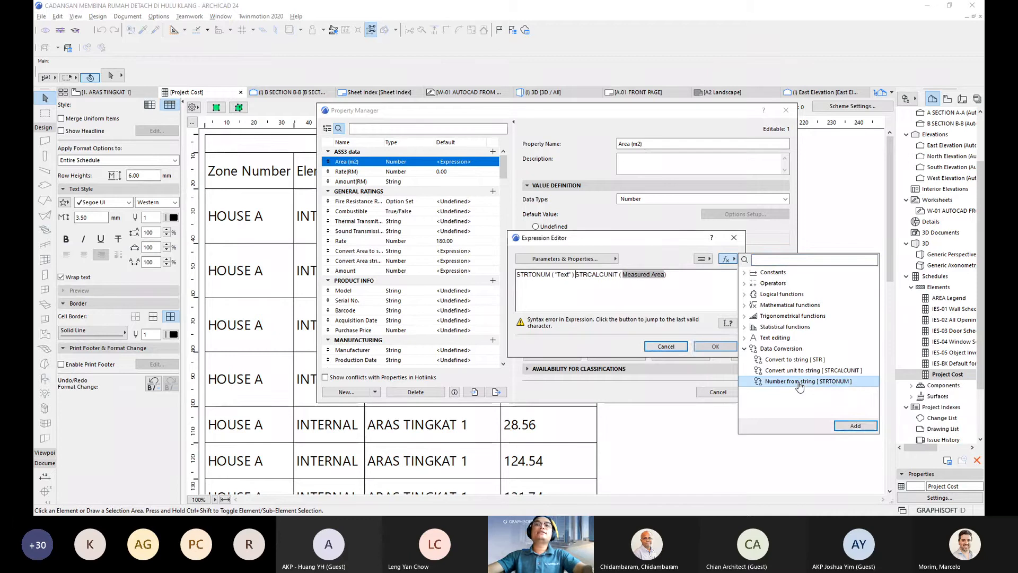
- Remove the "Text" placeholder and its closing parenthesis from STRTONUM so that STRCALCUNIT becomes its argument
click(571, 304)
click(573, 280)
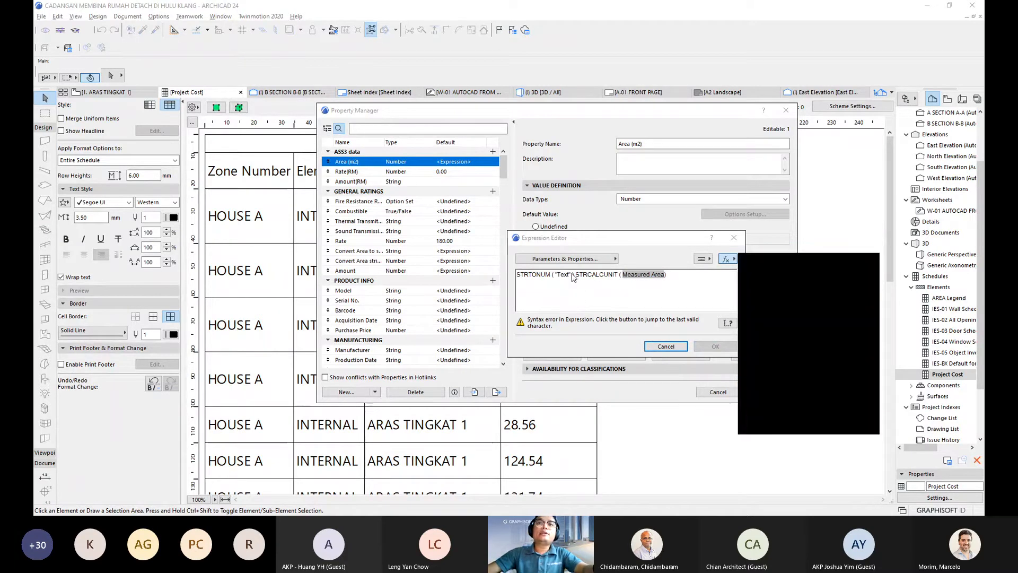
key(BackSpace)
key(BackSpace)
key(BackSpace)
key(BackSpace)
key(BackSpace)
key(BackSpace)
key(BackSpace)
key(BackSpace)
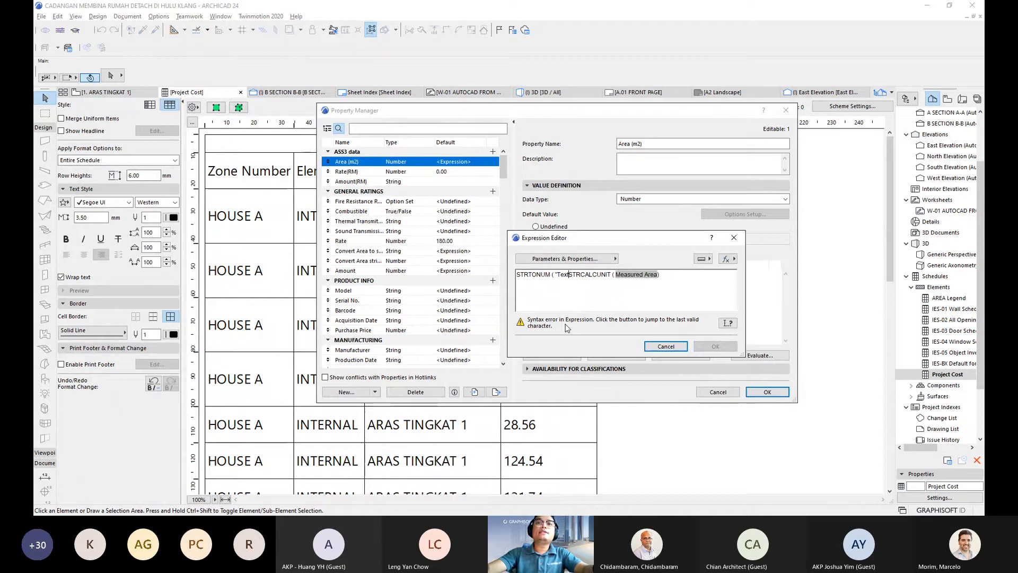
key(BackSpace)
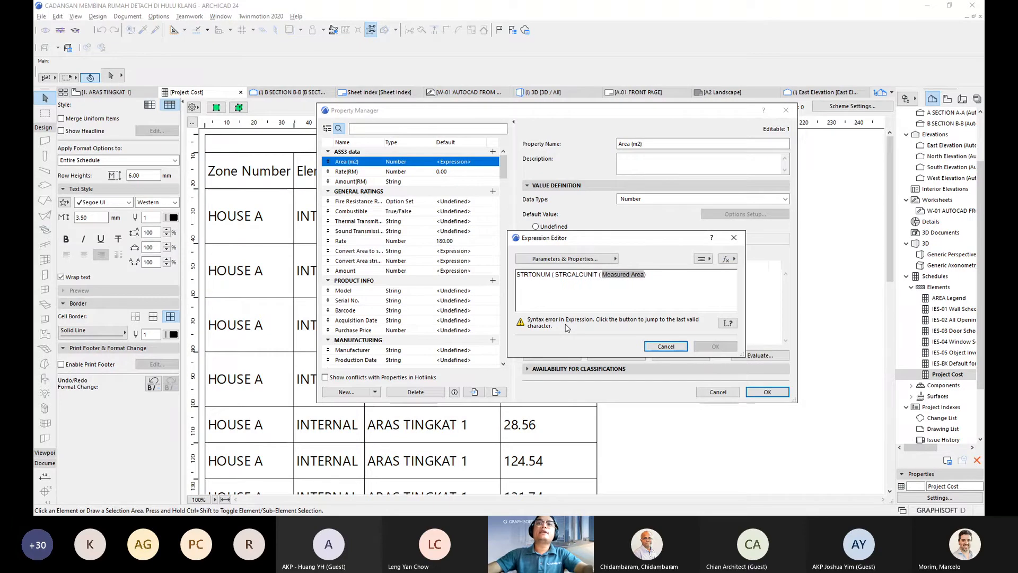
- Add the missing closing parenthesis and accept the expression STRTONUM ( STRCALCUNIT ( Measured Area ) ) for Area (m2)
click(661, 275)
text())
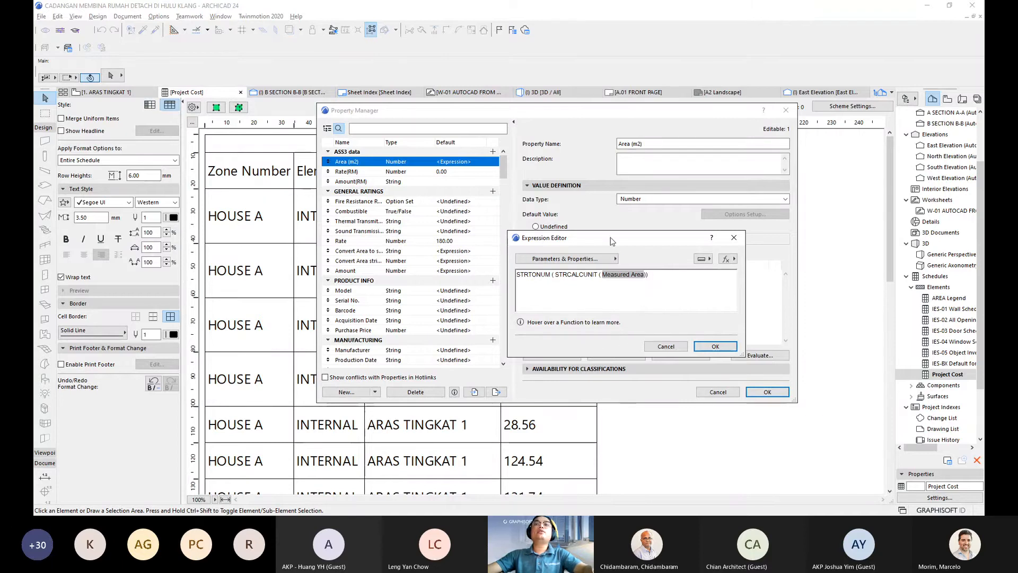
drag(610, 238, 582, 241)
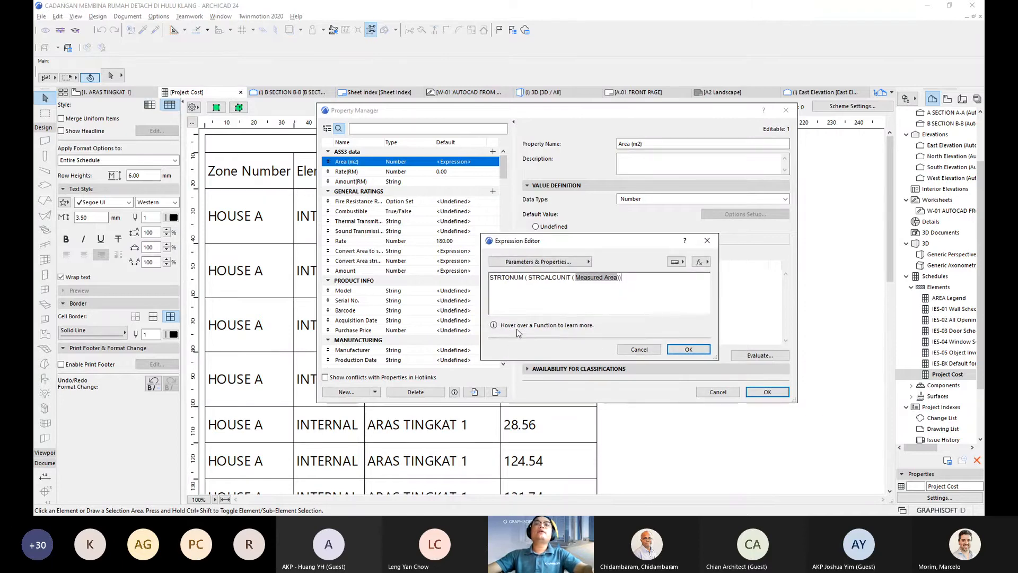
click(697, 352)
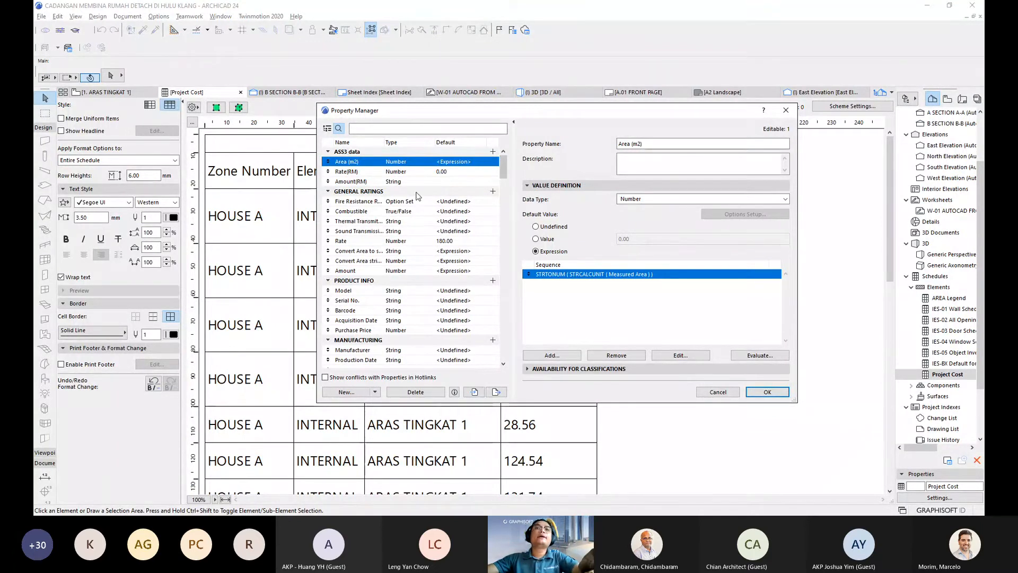
- Review which classifications the Area (m2) property is available for, and return to its value definition
click(552, 370)
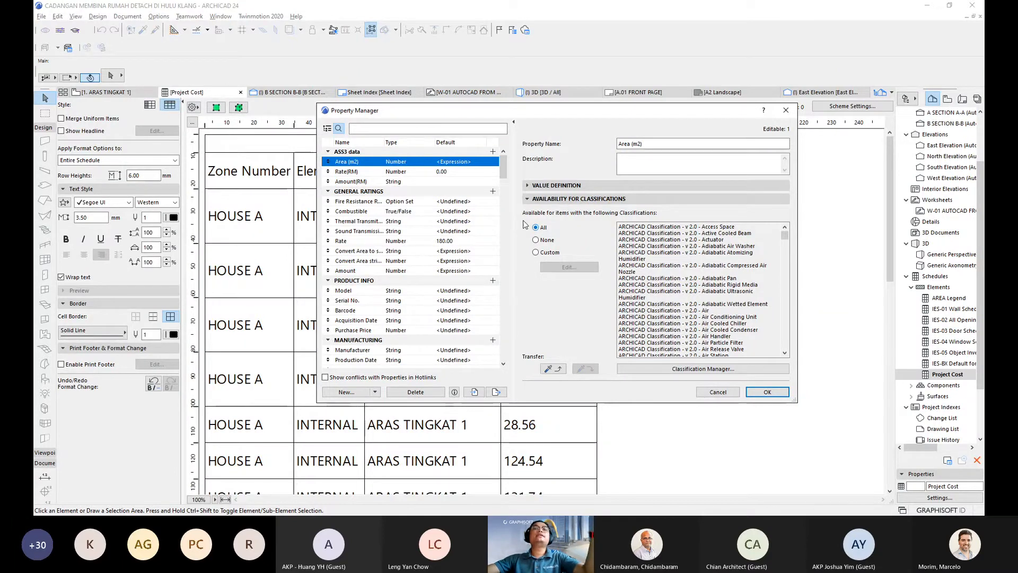
click(552, 199)
click(555, 185)
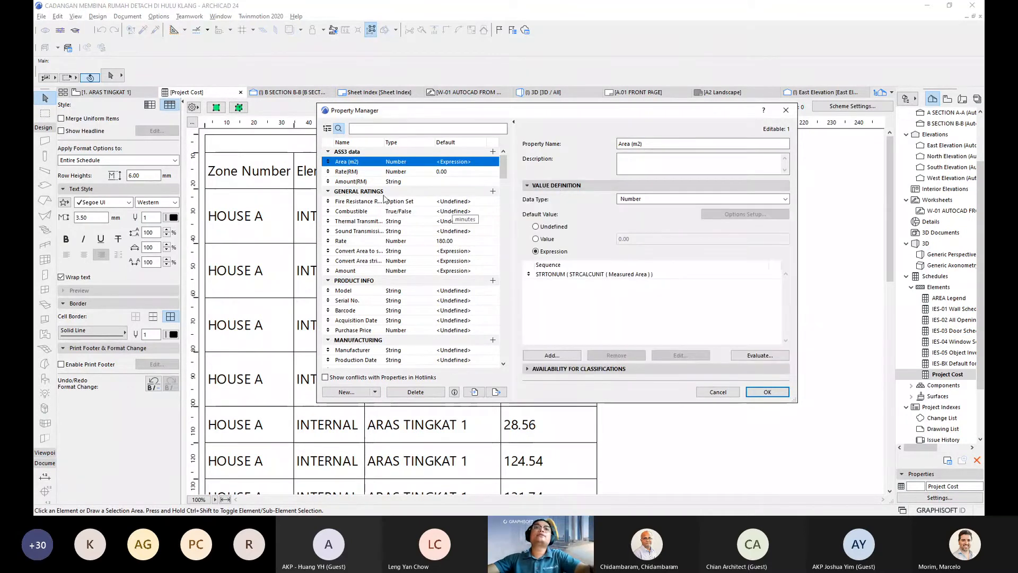
- Make the Rate(RM) property available for all classifications and set its default value to 180
click(344, 172)
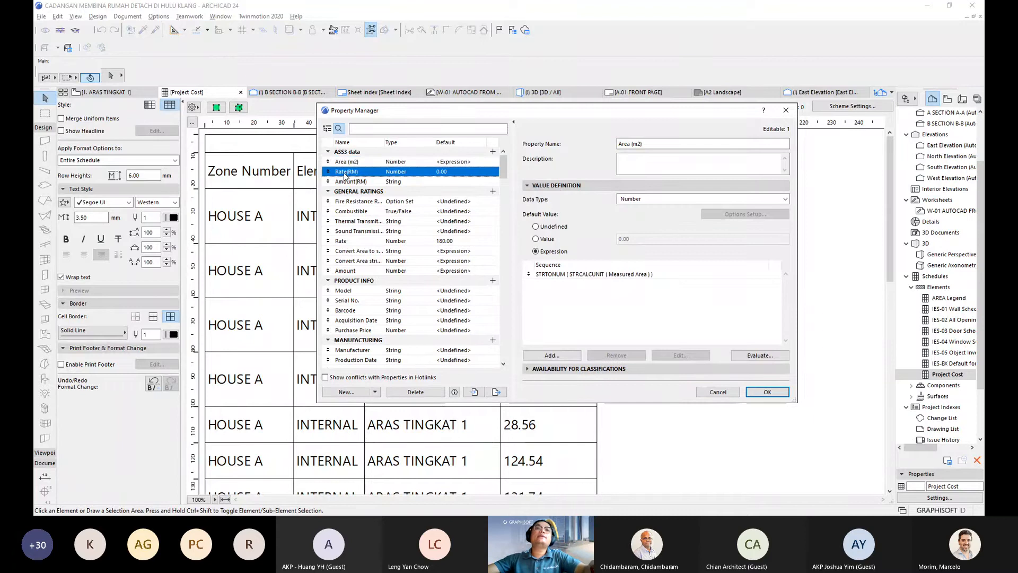
click(562, 370)
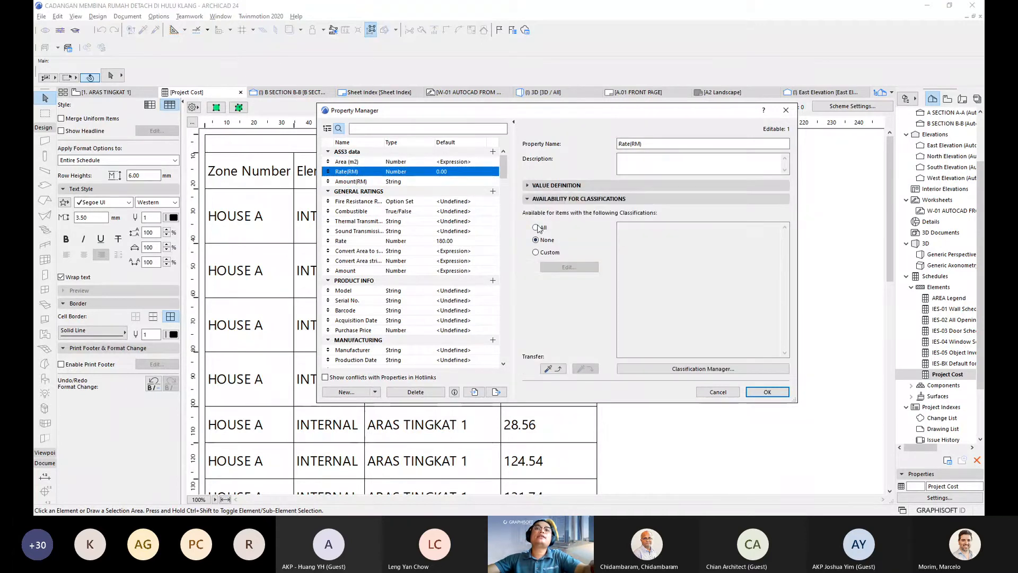
click(536, 227)
click(571, 185)
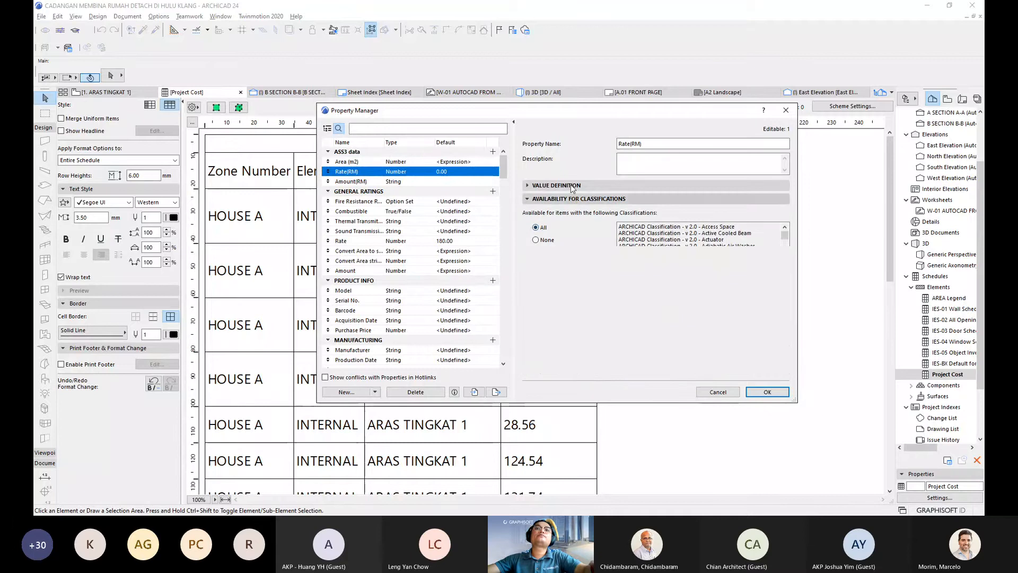
click(651, 239)
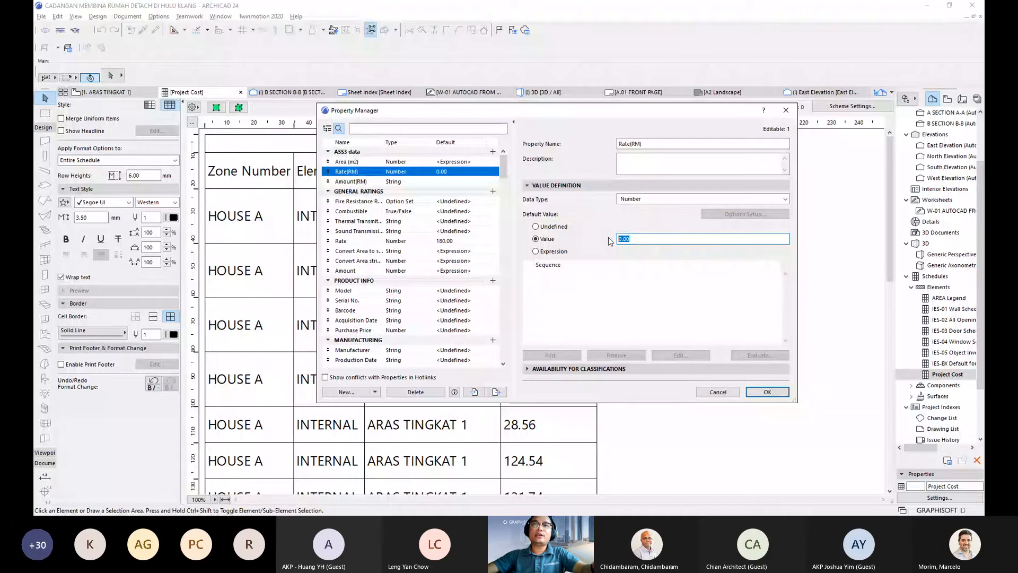
text(180)
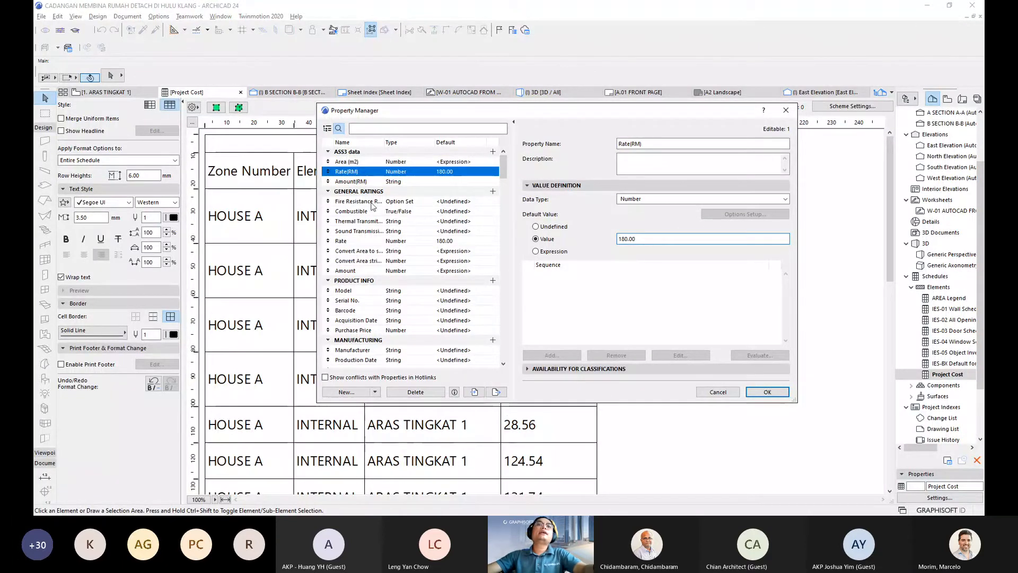
- Make the Amount(RM) property available for all classifications and return to its value definition
click(357, 182)
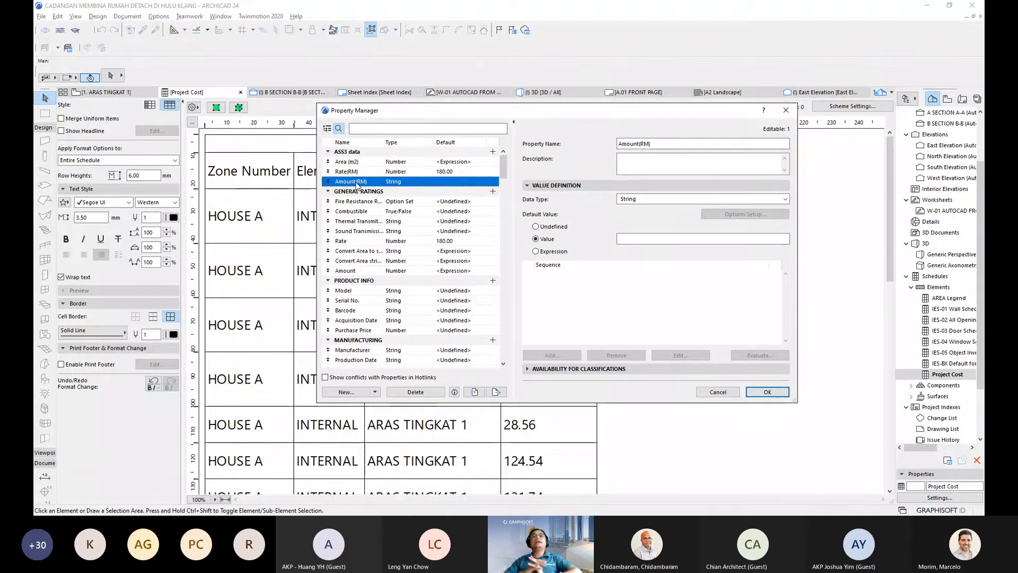
click(555, 369)
click(559, 227)
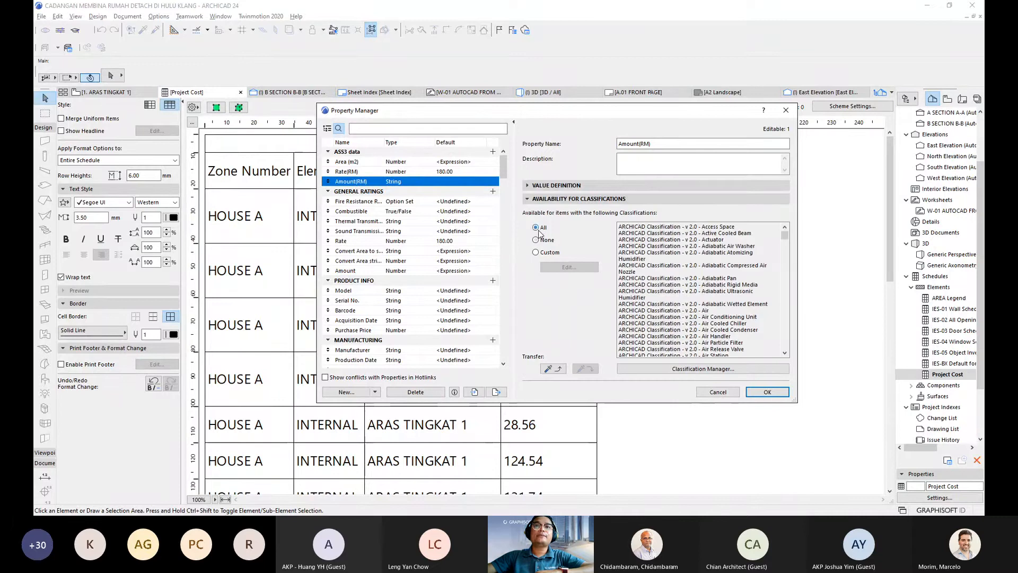
click(563, 200)
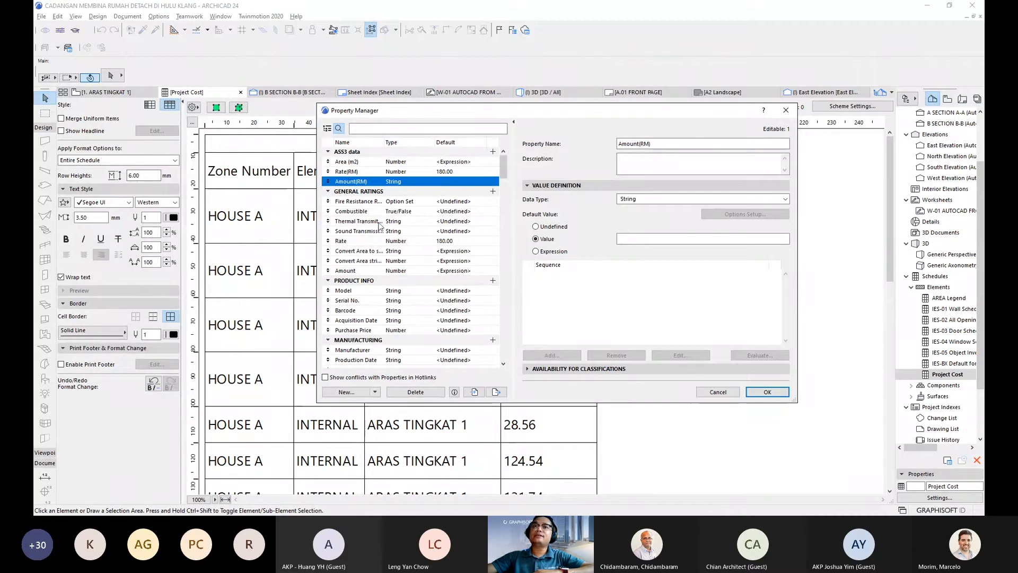
- Switch the Amount(RM) property's default value to an expression and move the Expression Editor clear of the property list
click(579, 304)
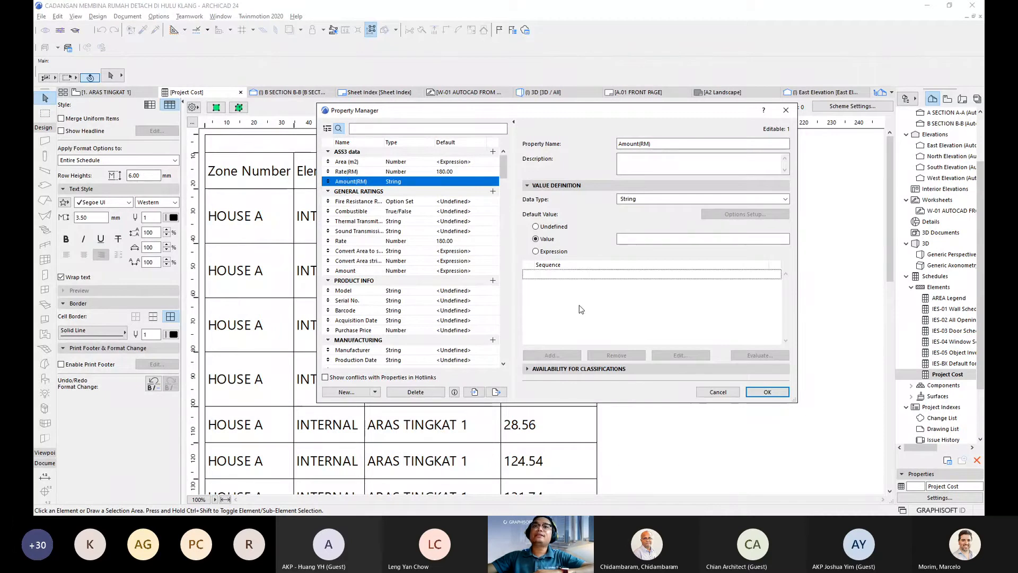
click(537, 252)
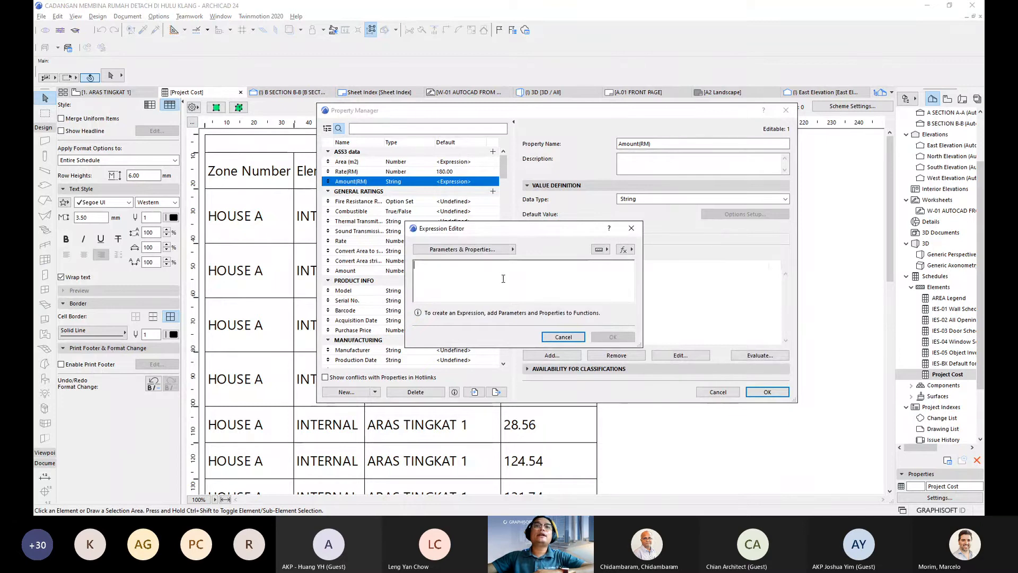
click(473, 252)
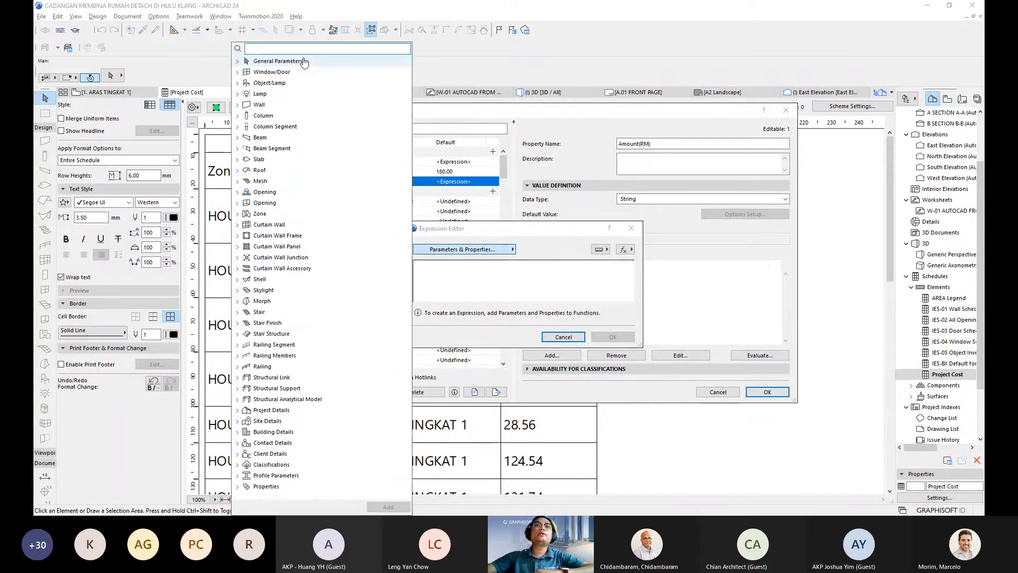
click(521, 282)
drag(518, 227, 758, 225)
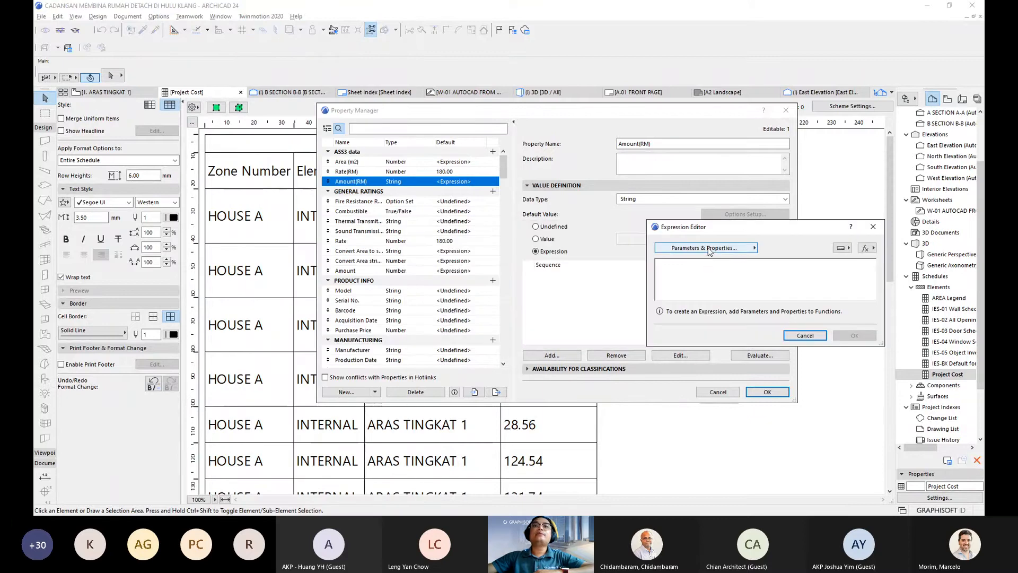
click(710, 251)
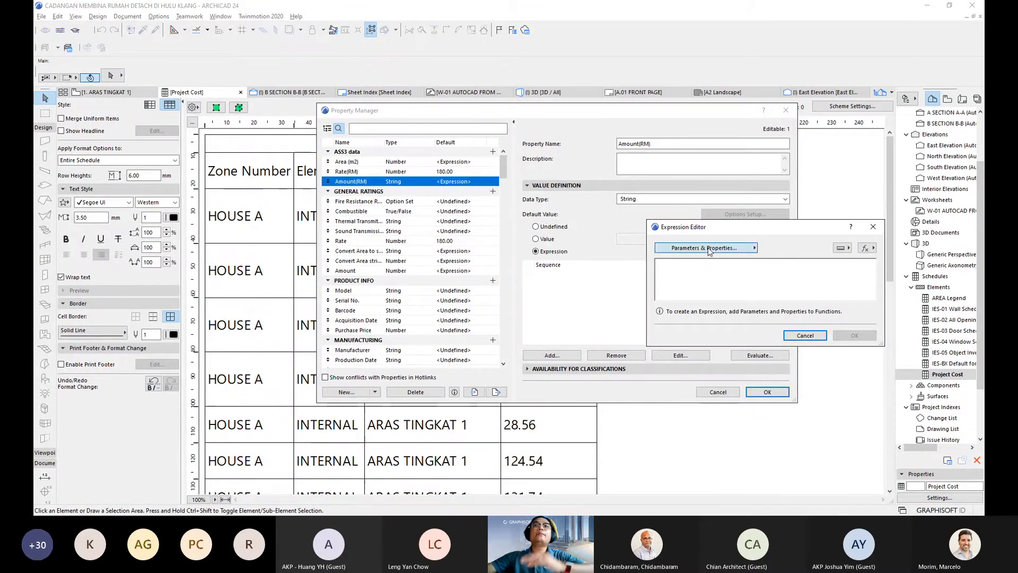
text(area)
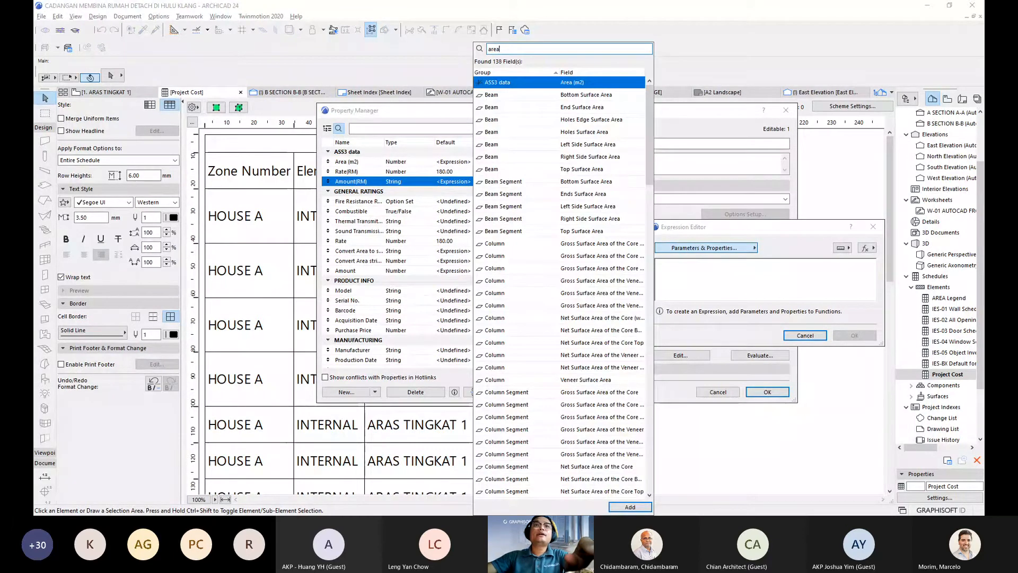
key(Escape)
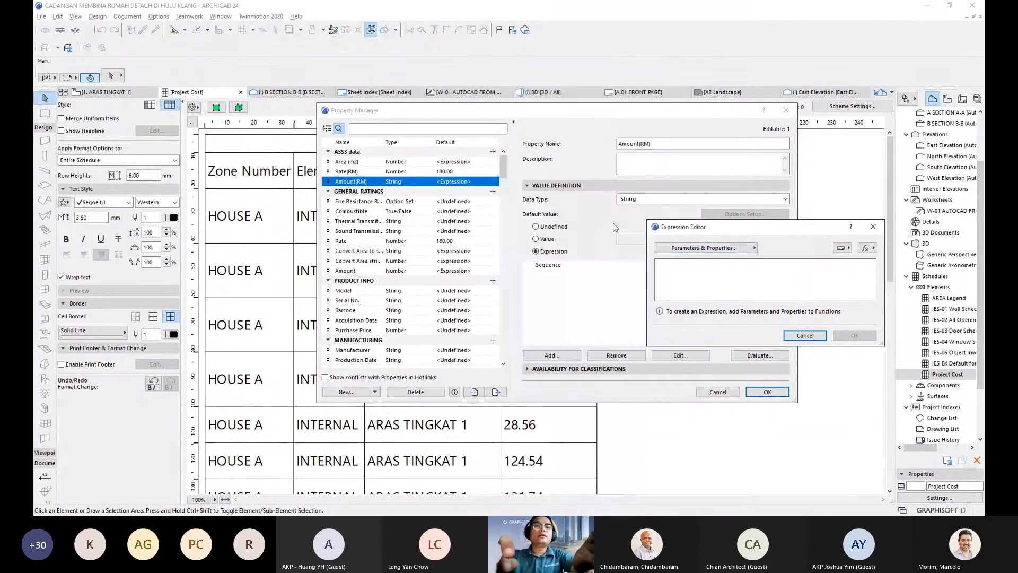
click(686, 280)
text(area)
key(BackSpace)
key(BackSpace)
key(BackSpace)
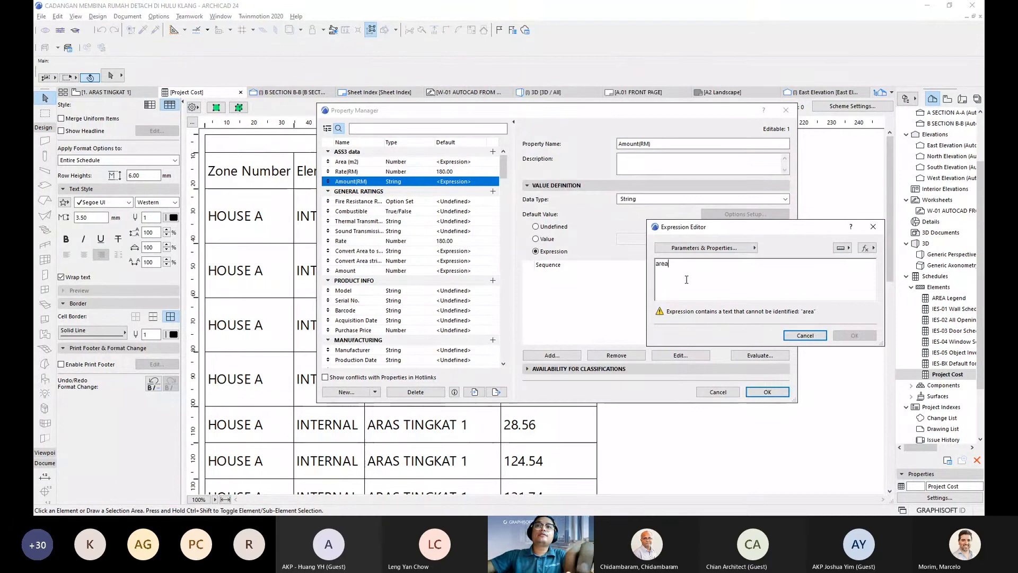
key(BackSpace)
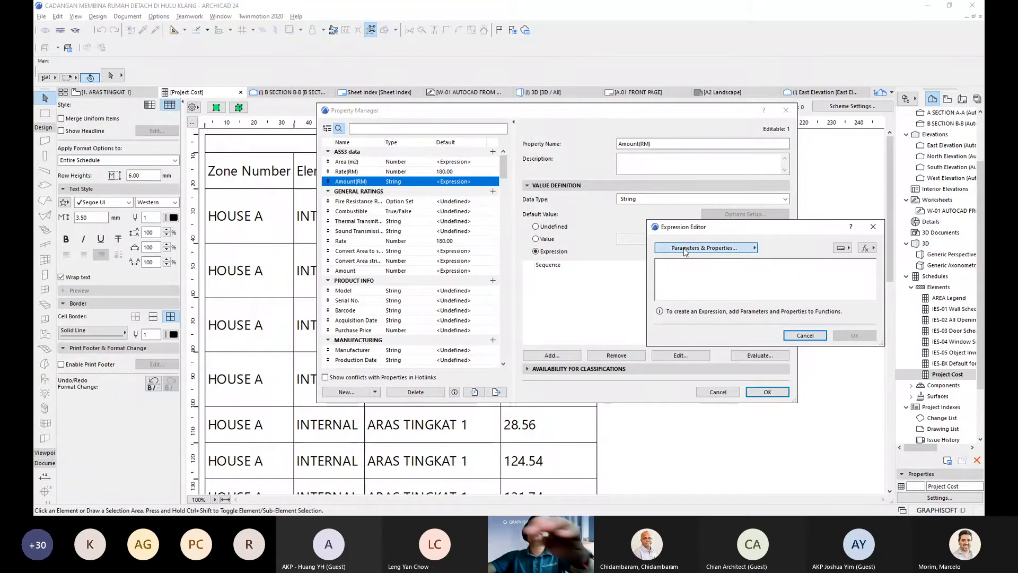
- Build the Amount(RM) expression as Area (m2)*Rate(RM), using the two properties from the ASS3 data group
click(683, 248)
text(area)
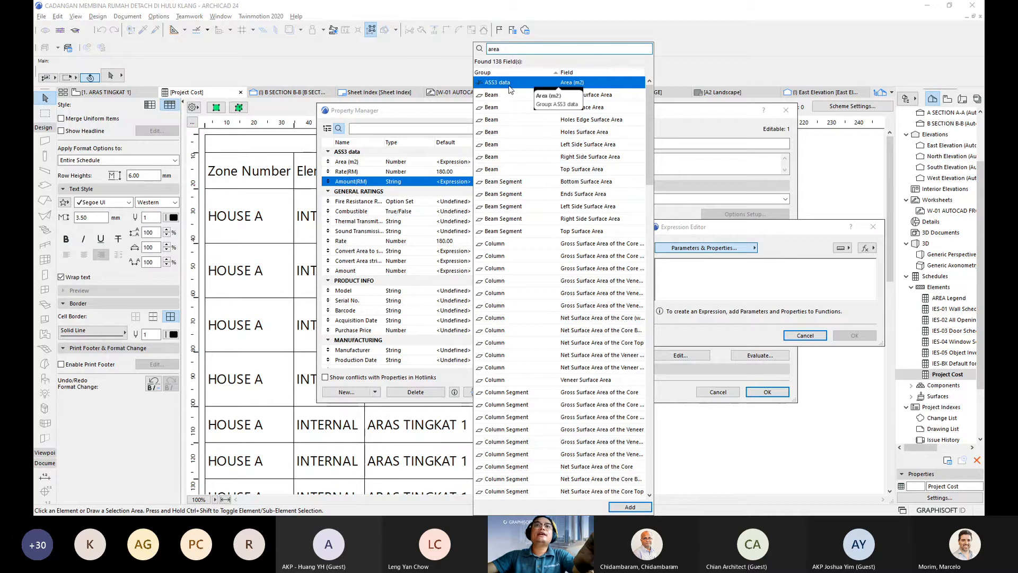
double_click(572, 84)
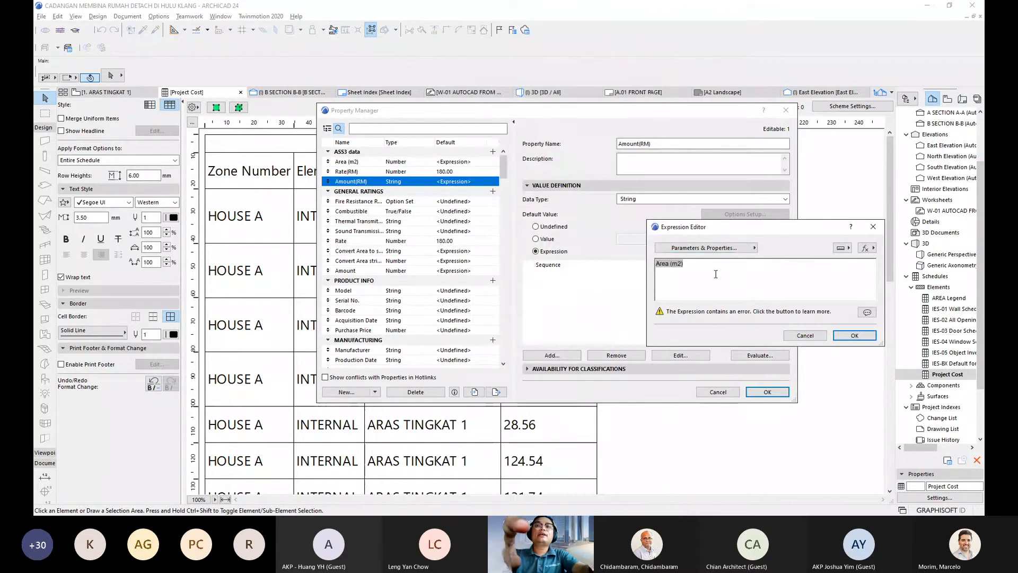
text(*)
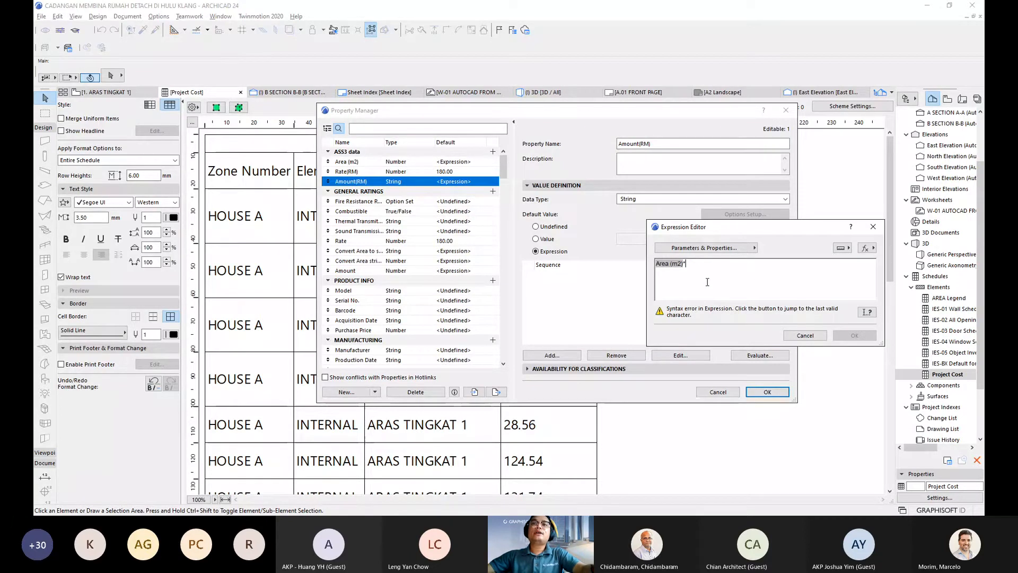
click(690, 248)
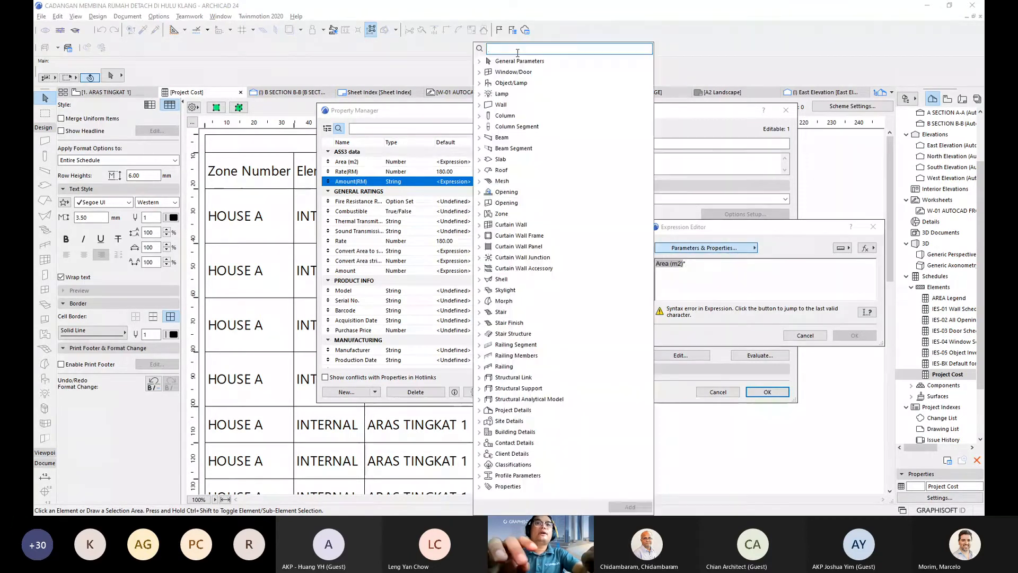
text(rate)
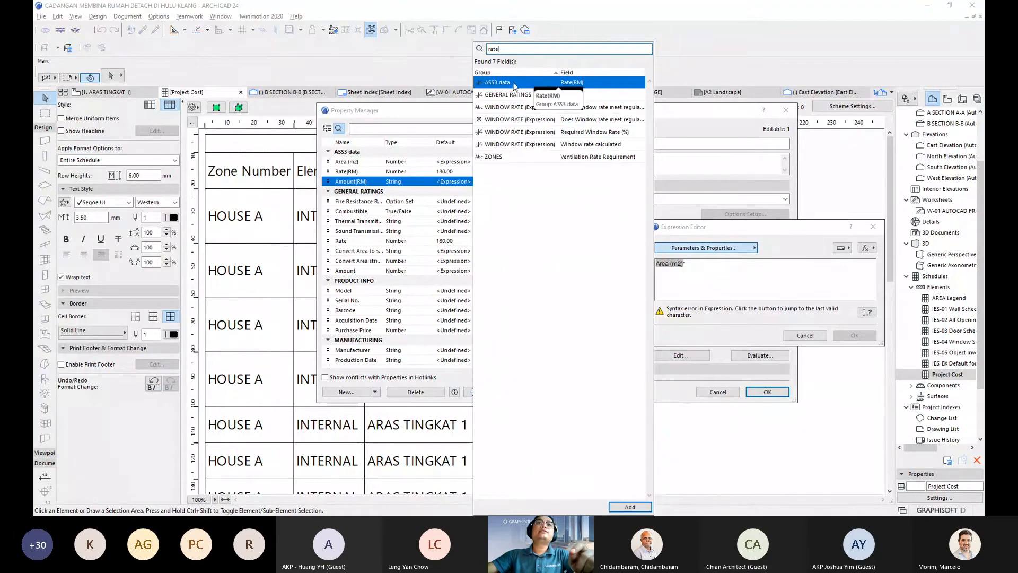
double_click(538, 87)
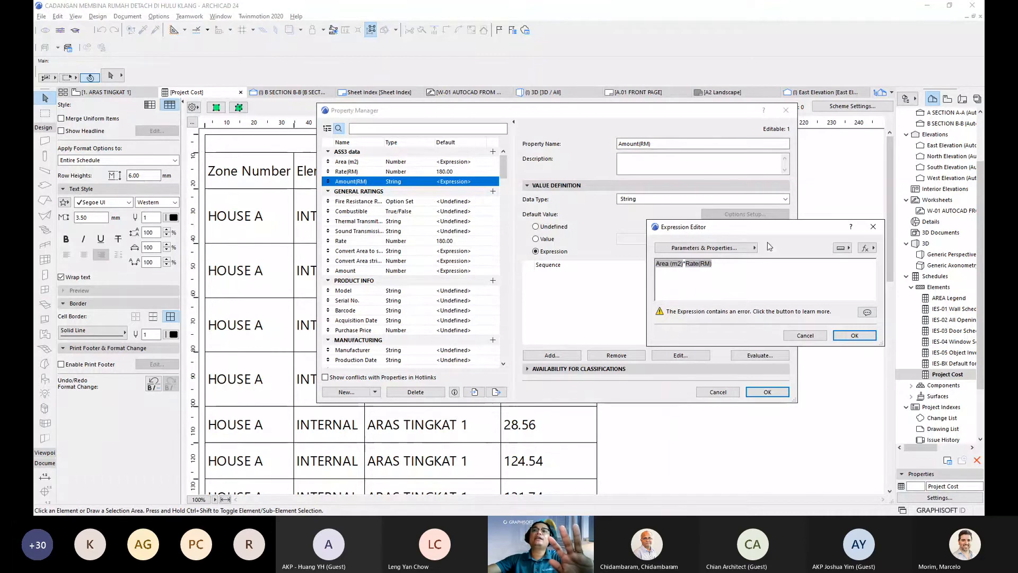
- Accept the multiplication expression and set the Amount(RM) property's data type to Number
drag(769, 226, 600, 281)
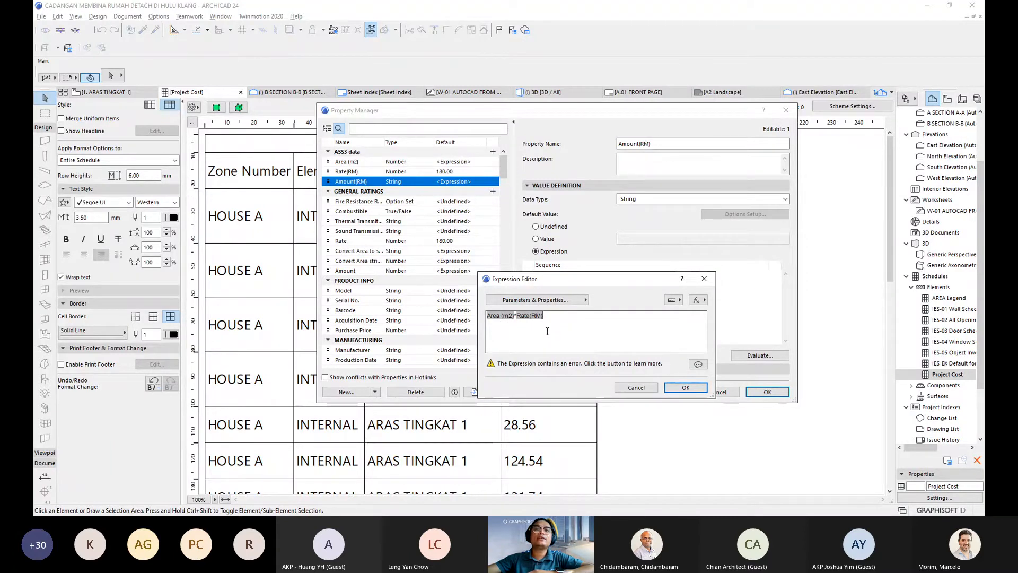
click(686, 388)
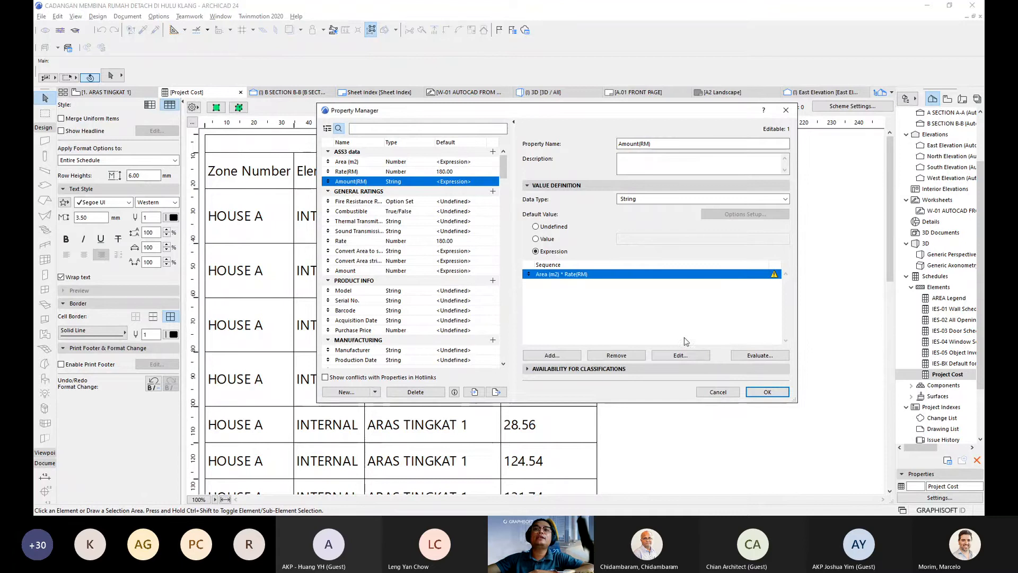
click(641, 199)
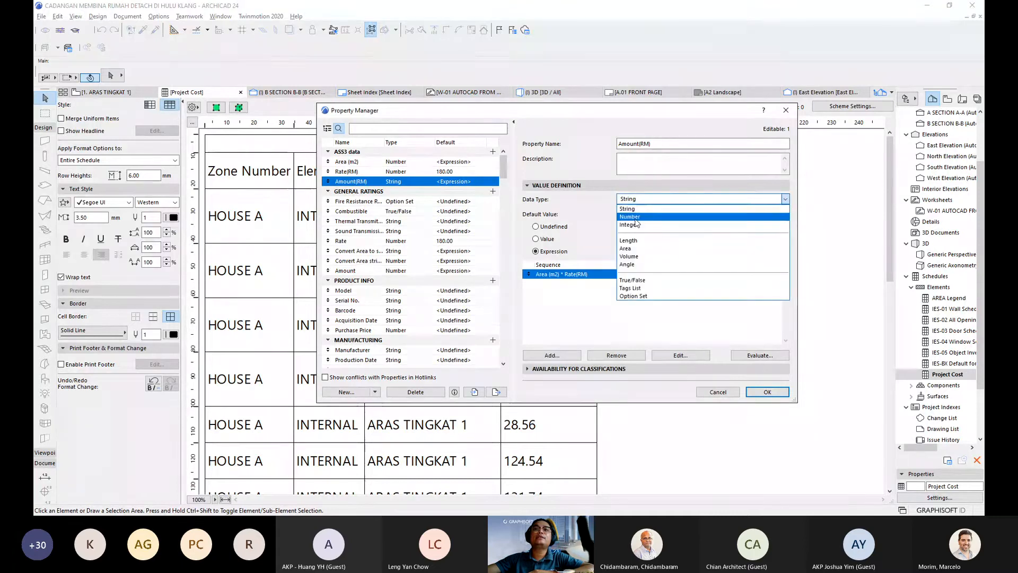
click(631, 216)
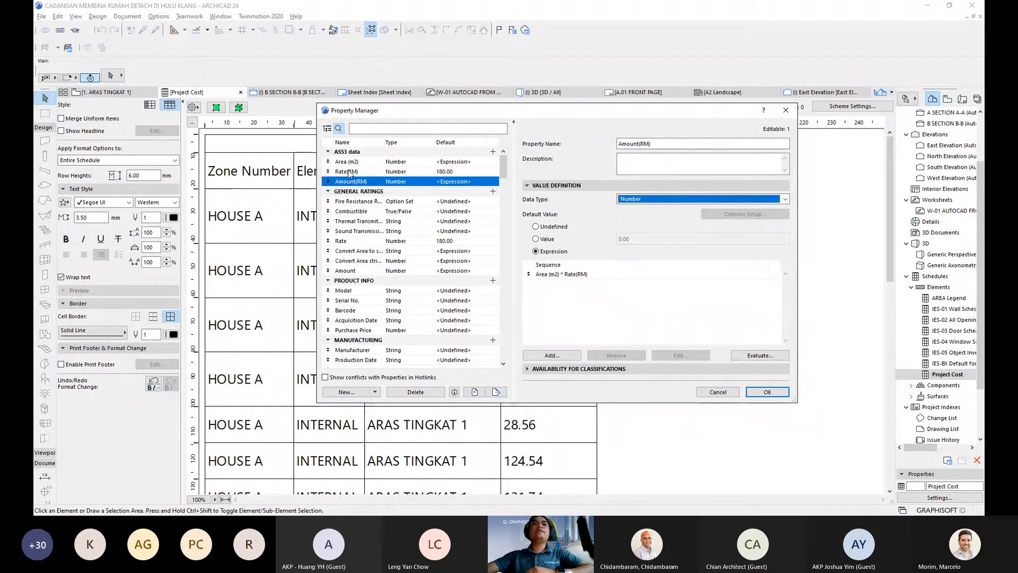
- Accept the property definitions and start adding fields in the Project Cost scheme settings
click(765, 392)
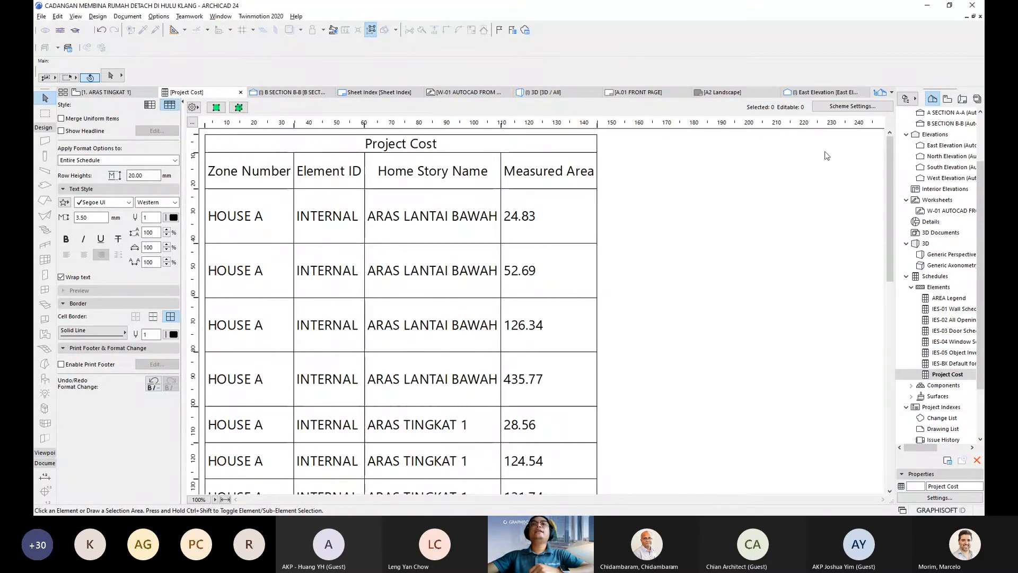
click(852, 106)
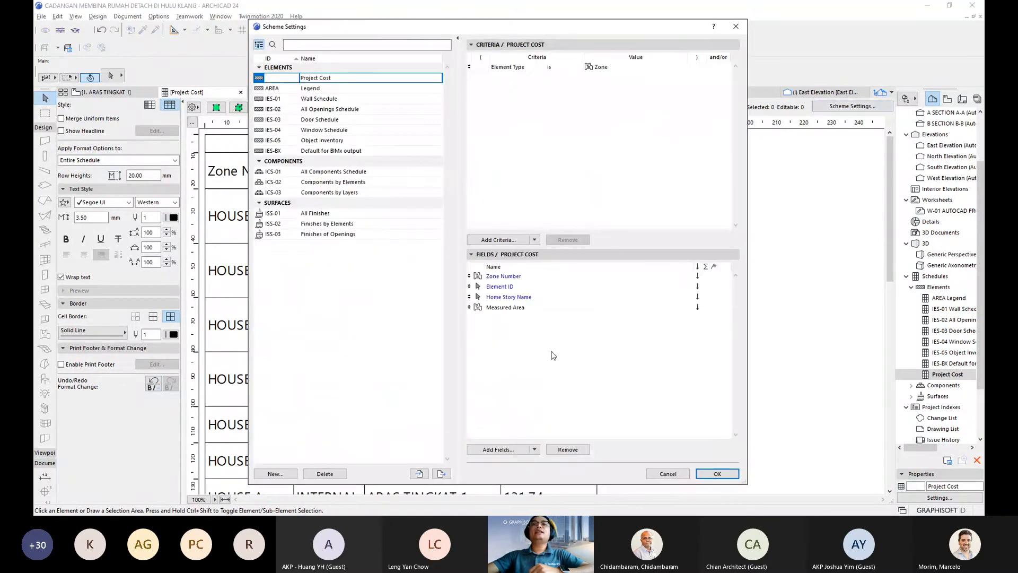
click(536, 450)
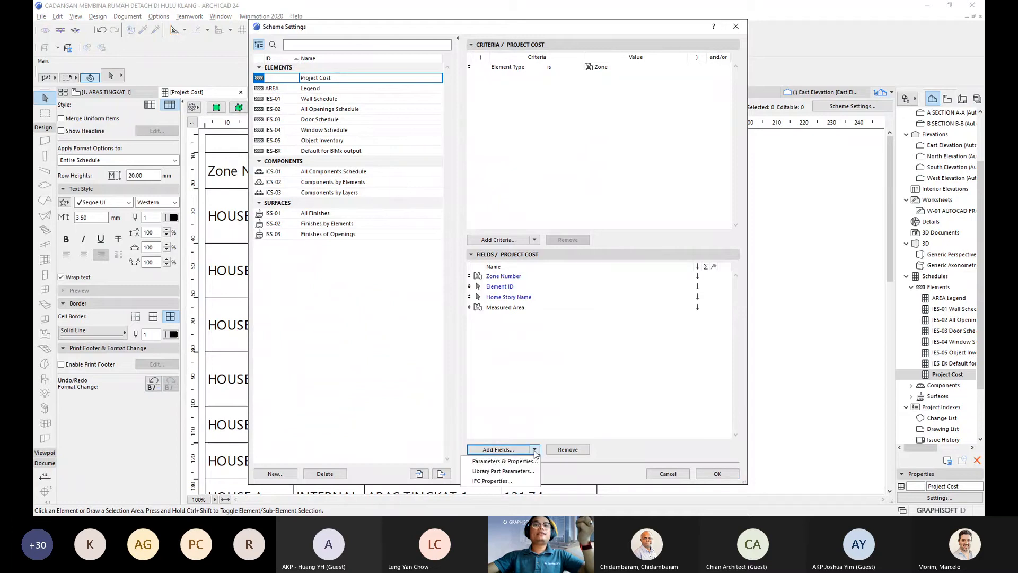
click(510, 452)
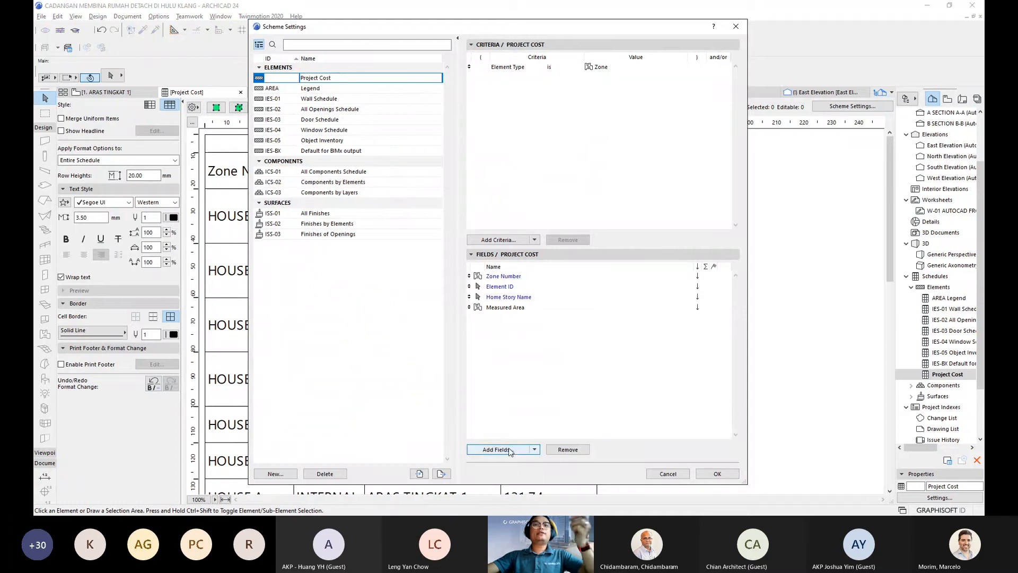
click(510, 450)
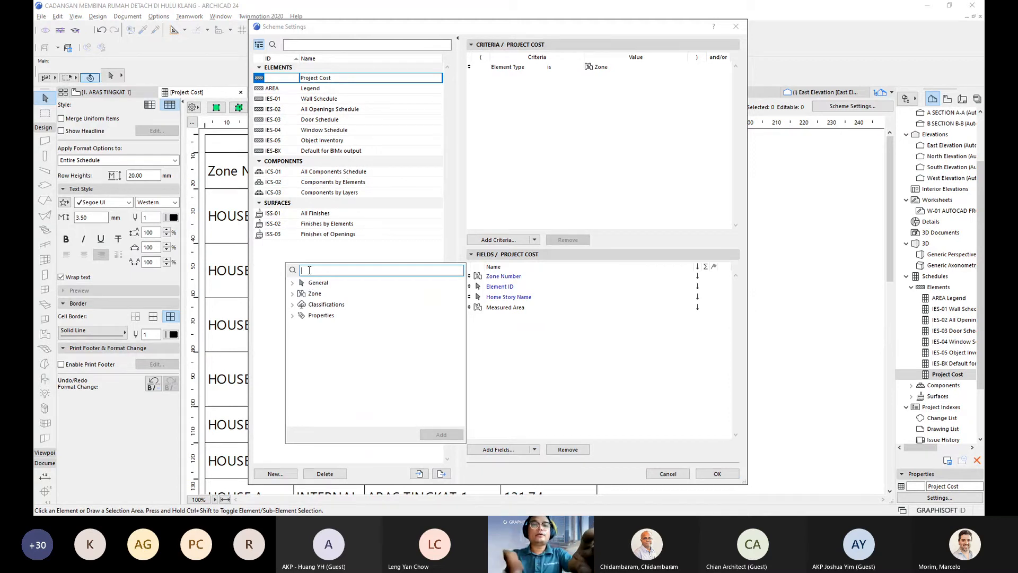
- Search the available fields for area and add Area (m2) from the ASS3 data group to the scheme
text(measure)
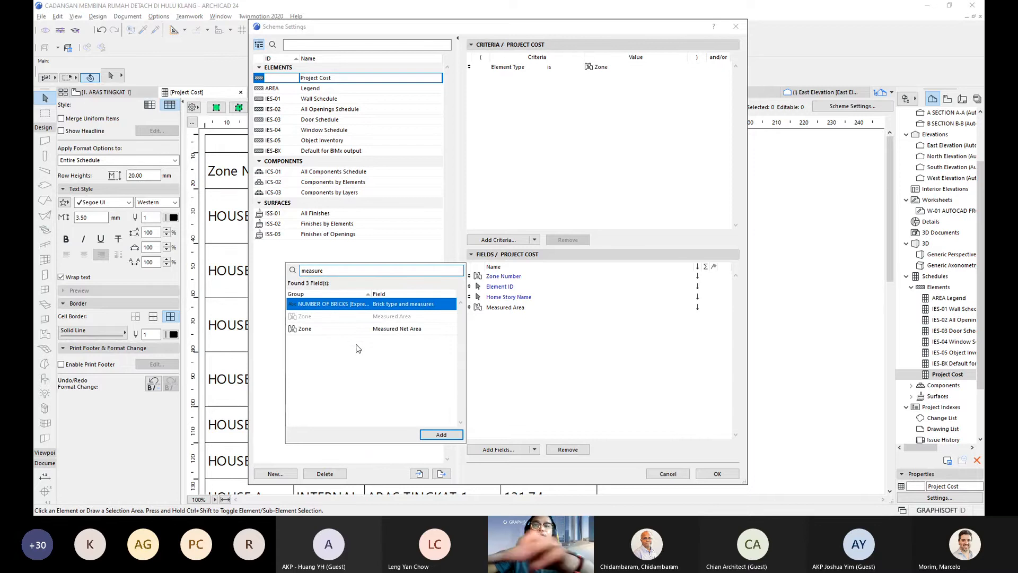
key(BackSpace)
key(BackSpace)
key(BackSpace)
key(BackSpace)
key(BackSpace)
text(area)
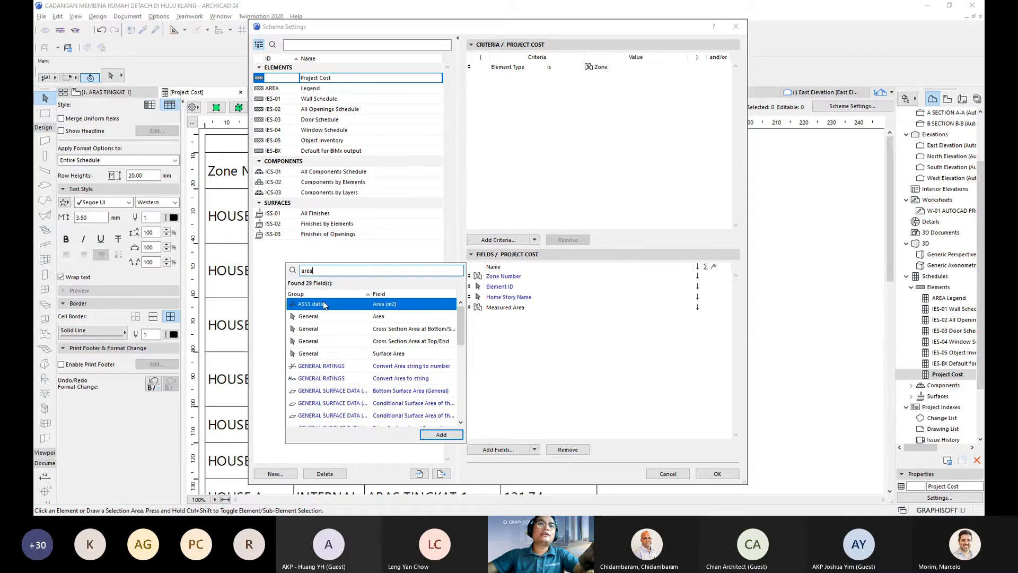
double_click(321, 306)
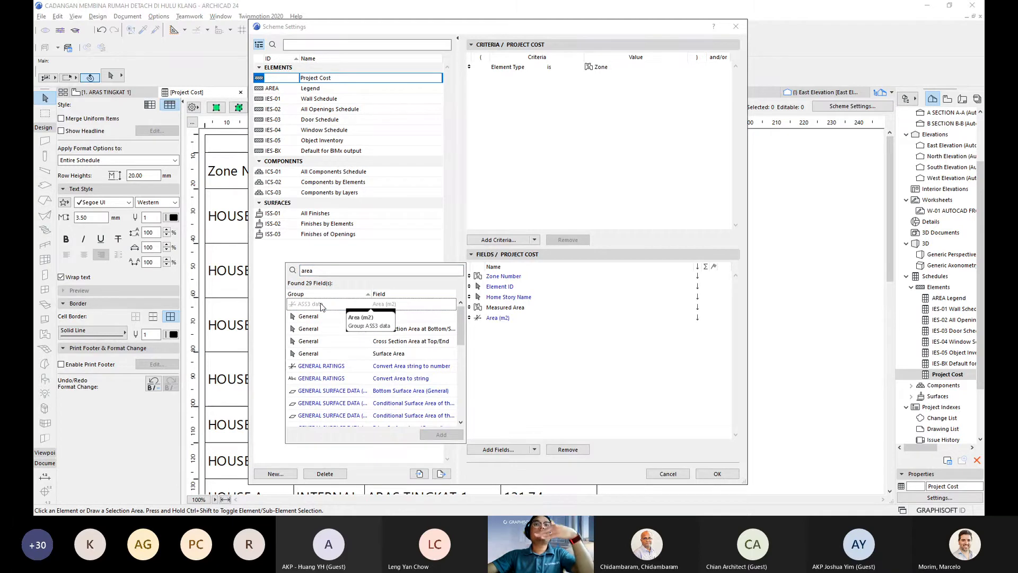
- Add the Rate(RM) and Amount(RM) fields from the ASS3 data group to the Project Cost scheme
drag(349, 272, 280, 267)
text(rate)
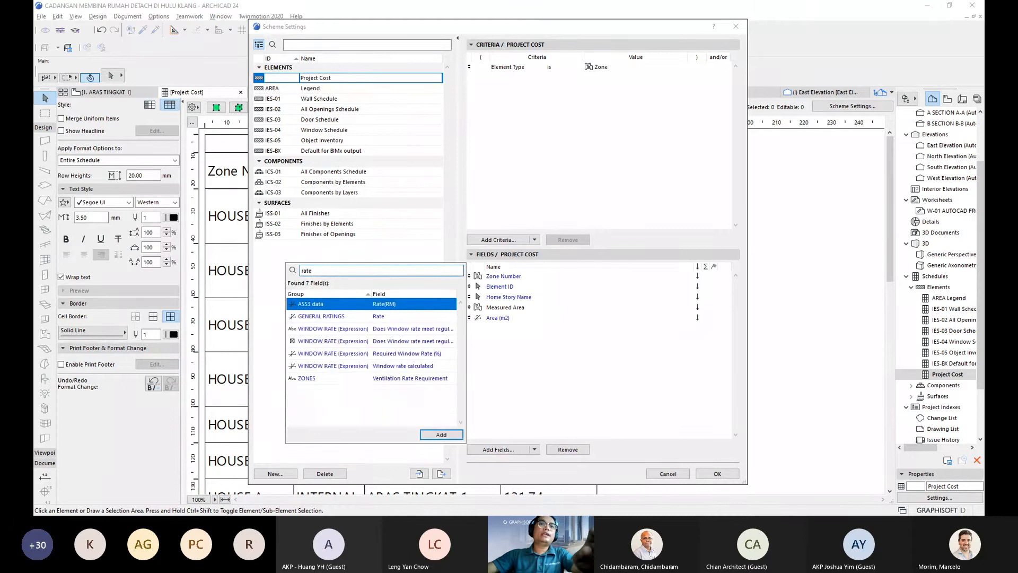
double_click(358, 306)
drag(327, 271, 264, 266)
text(aount)
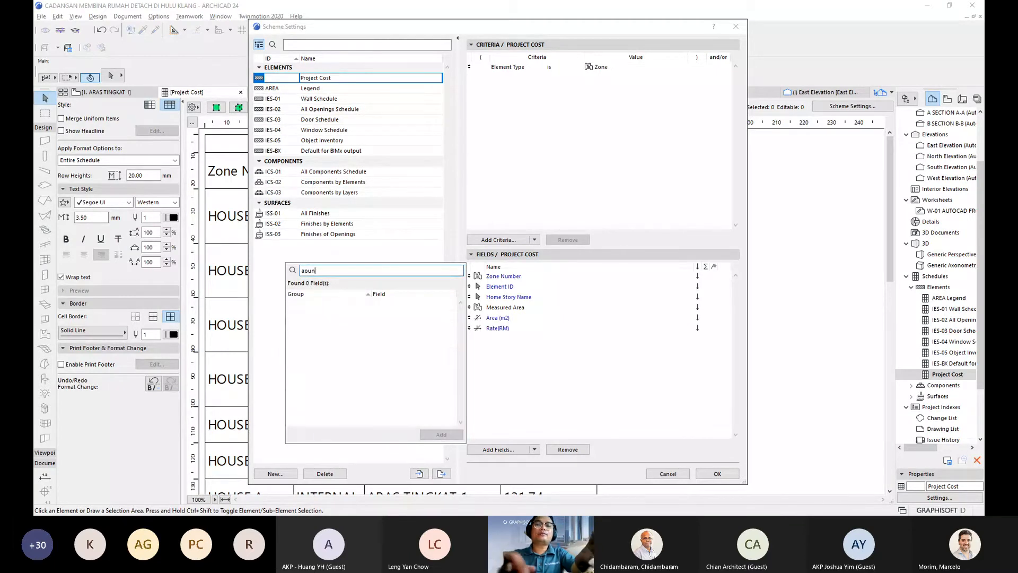
key(BackSpace)
text(moun)
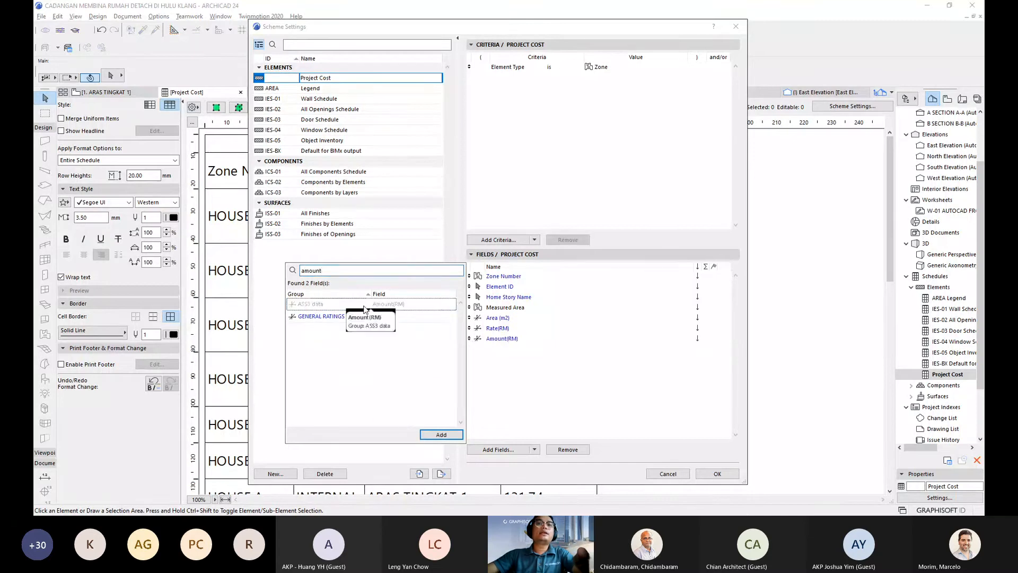
double_click(365, 304)
- Remove the Measured Area field from the Project Cost scheme and apply the scheme settings
click(504, 311)
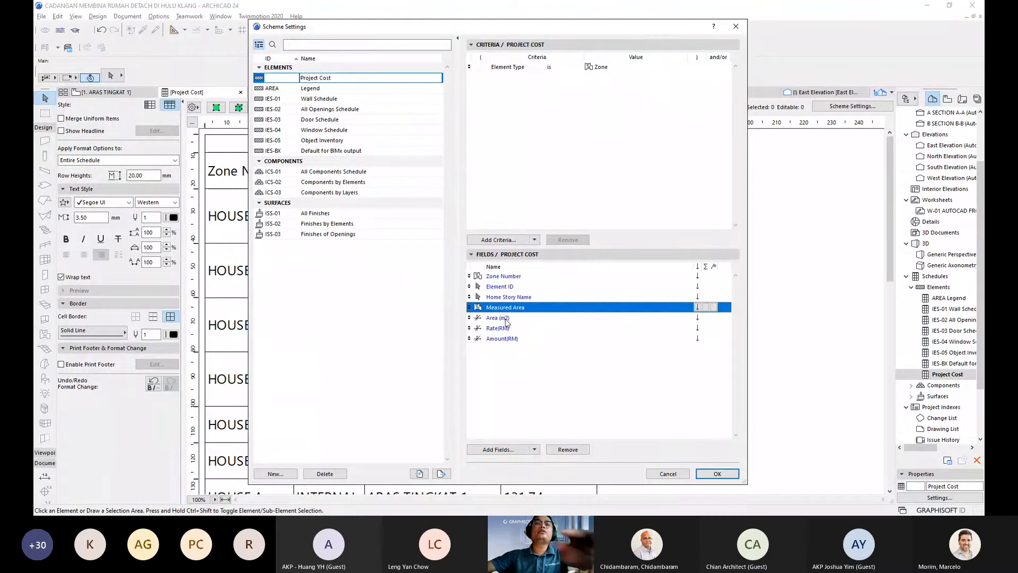
click(557, 450)
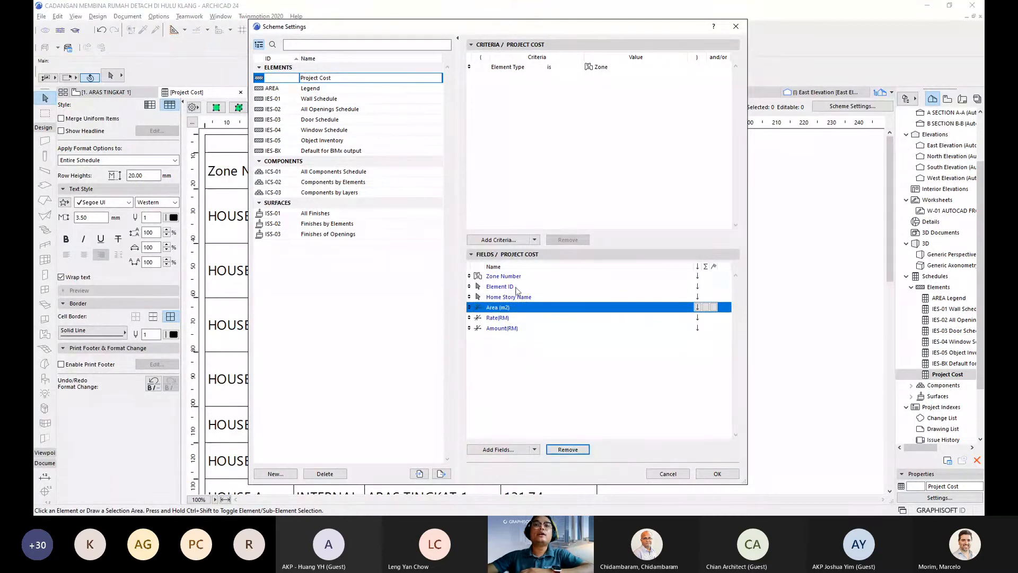
click(710, 473)
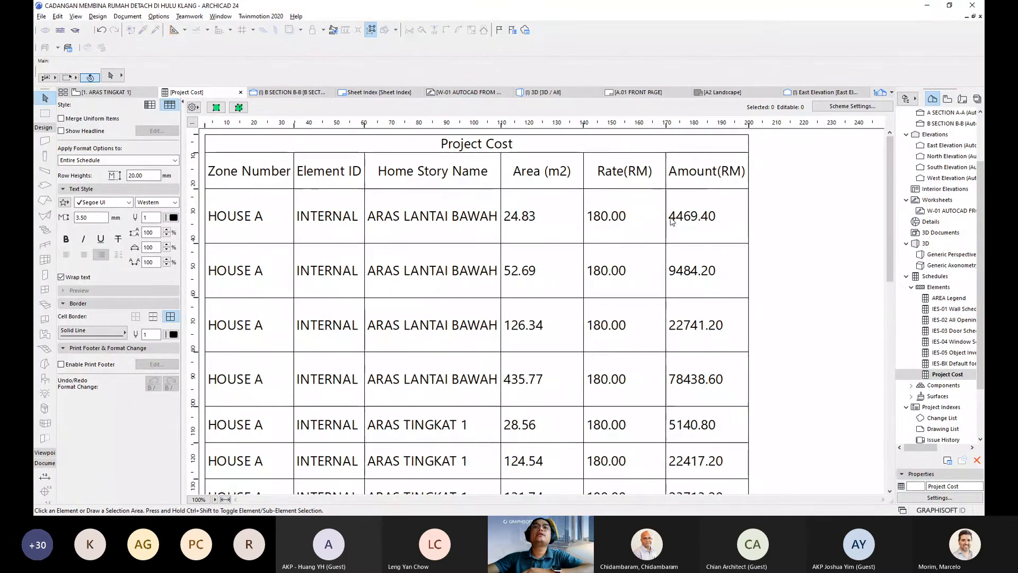
- Look through the updated schedule and enable merging of uniform items
scroll(713, 282, down, 10)
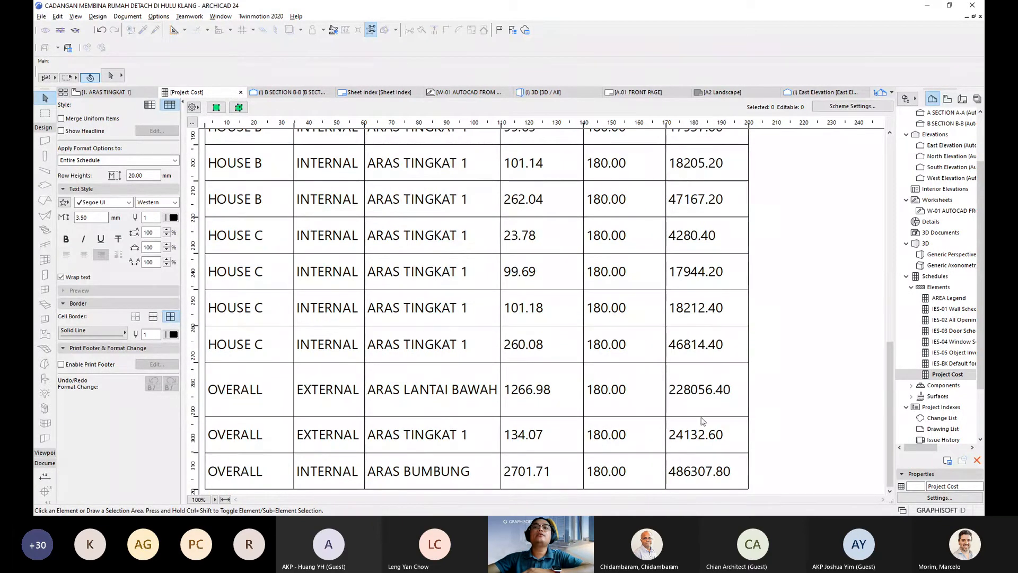
scroll(705, 360, up, 10)
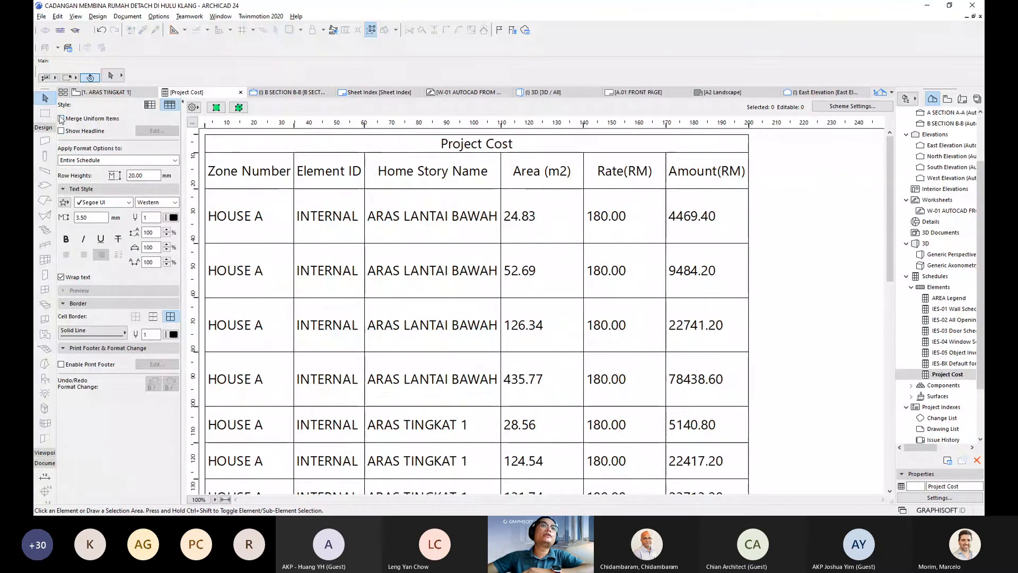
click(77, 119)
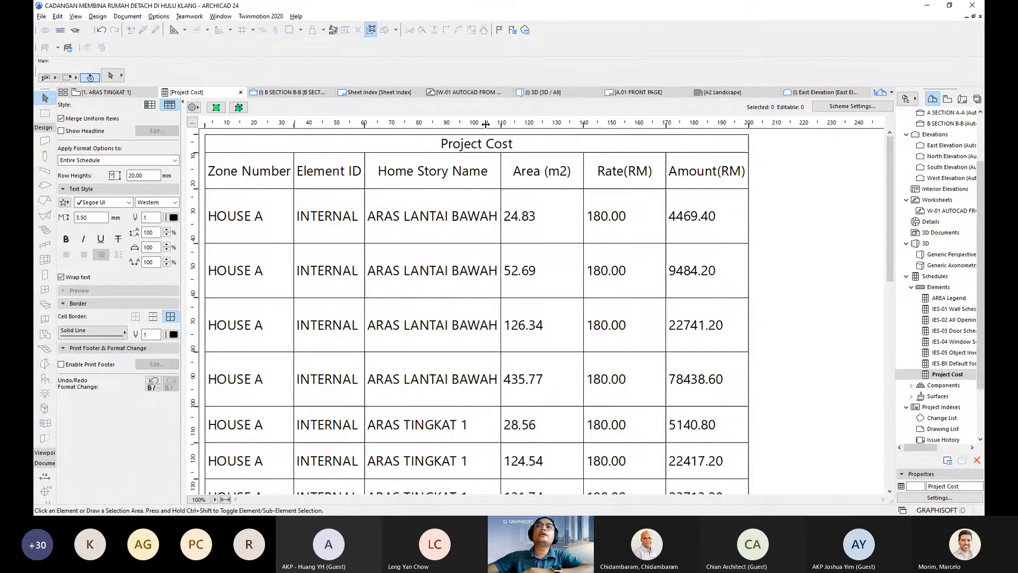
- Flag the Zone Number field for subtotals, enable sums for Amount(RM) and Area (m2), and apply the scheme to the schedule
click(852, 106)
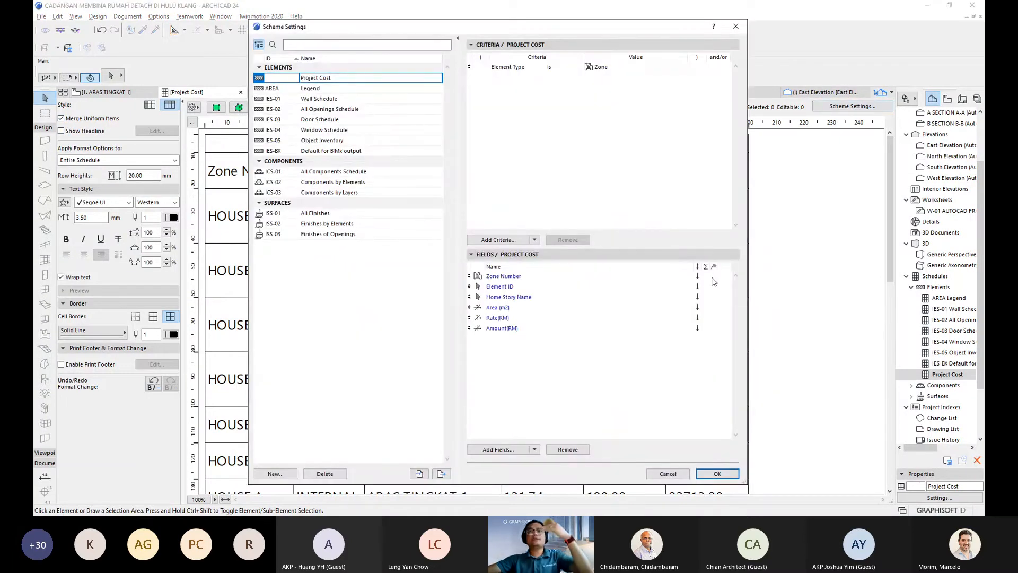
click(713, 277)
click(713, 277)
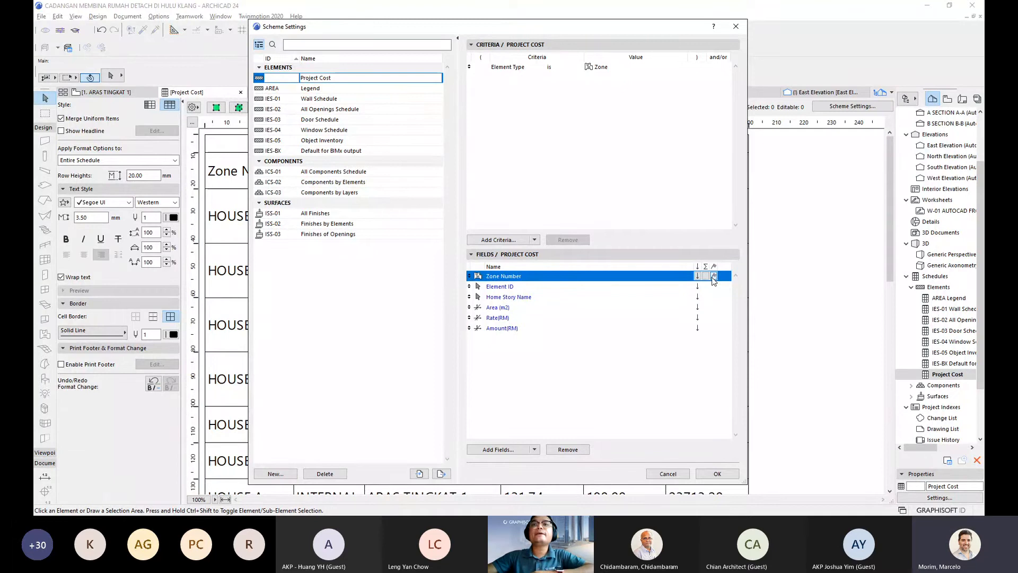
click(705, 327)
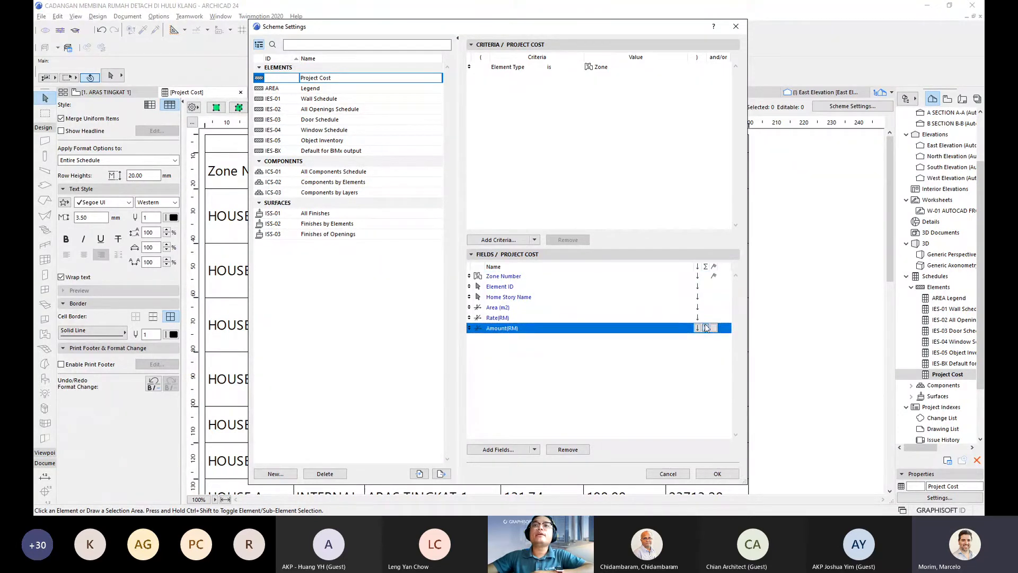
click(705, 308)
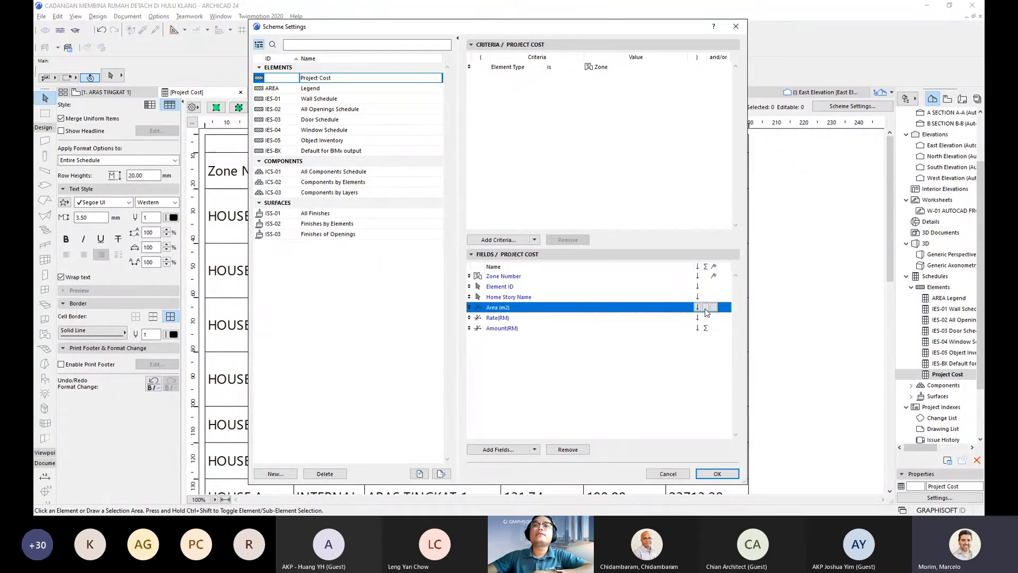
click(717, 474)
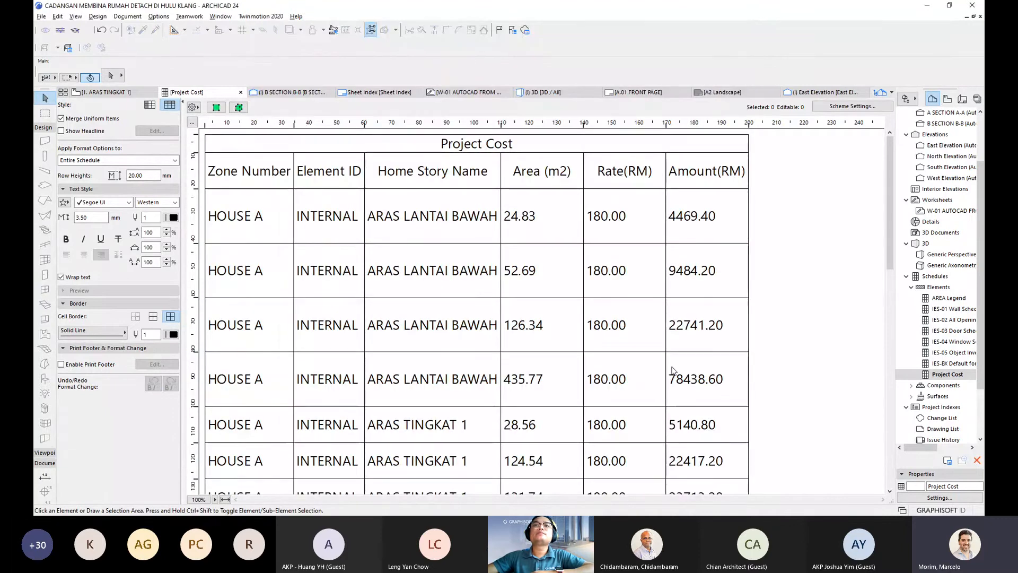
scroll(673, 369, down, 10)
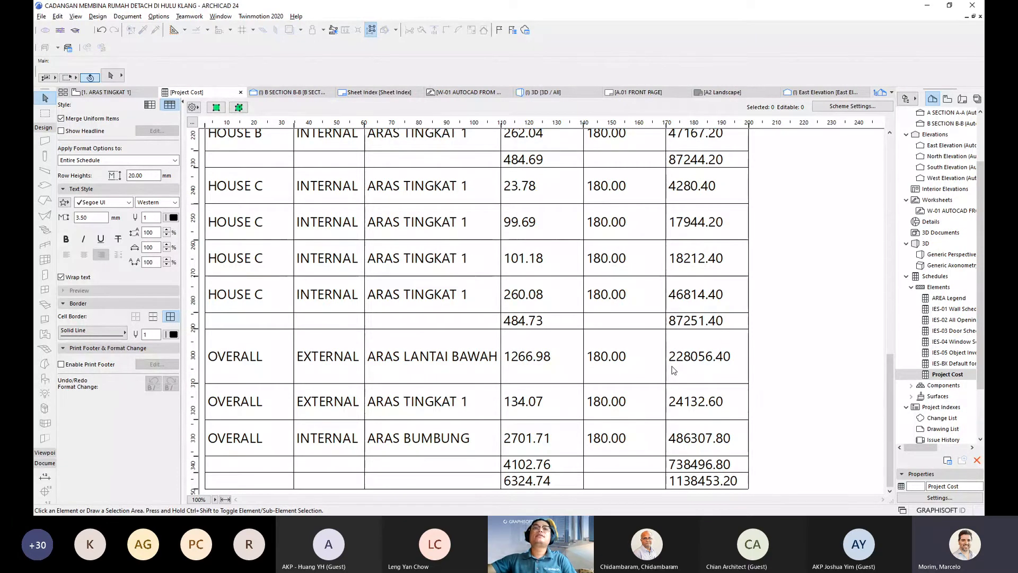
scroll(674, 369, up, 10)
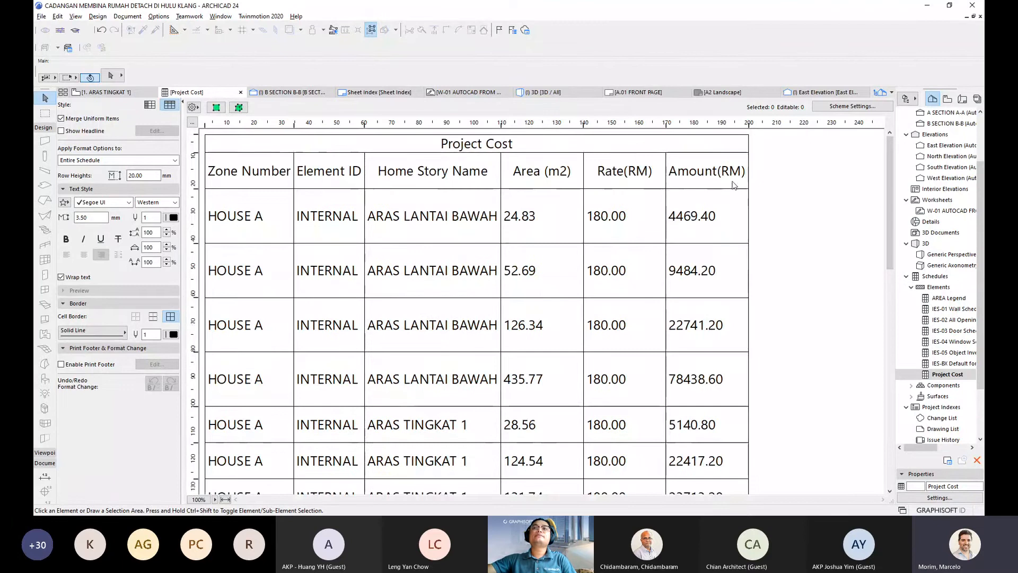
- Resize all columns and rows of the Project Cost schedule to fit their content
click(114, 175)
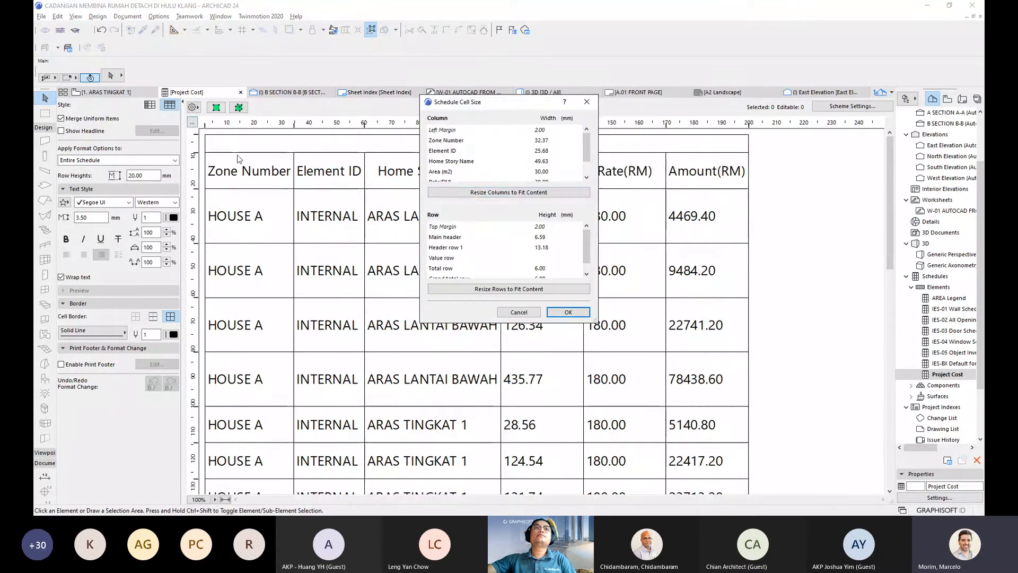
click(471, 192)
click(479, 289)
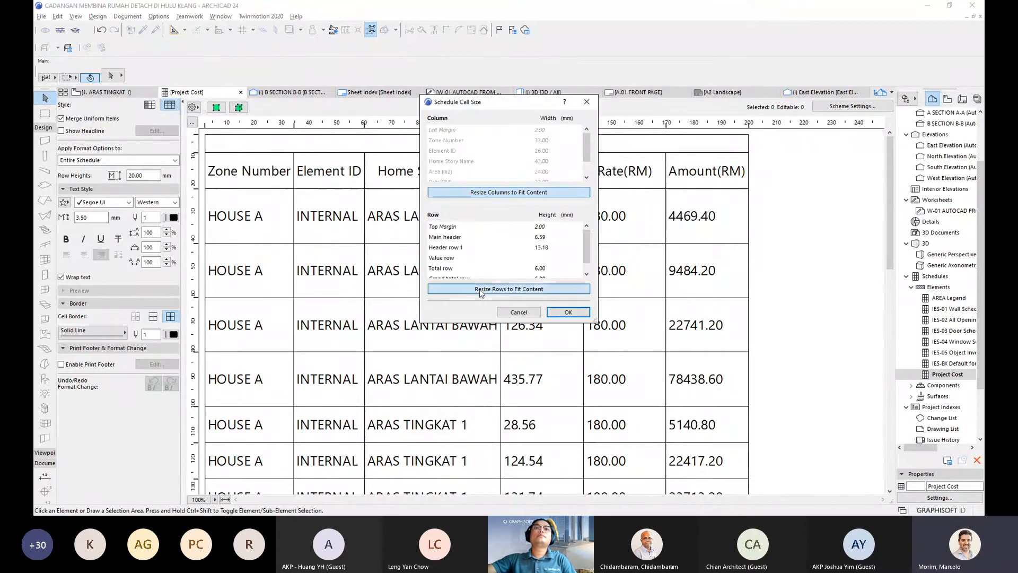
click(568, 313)
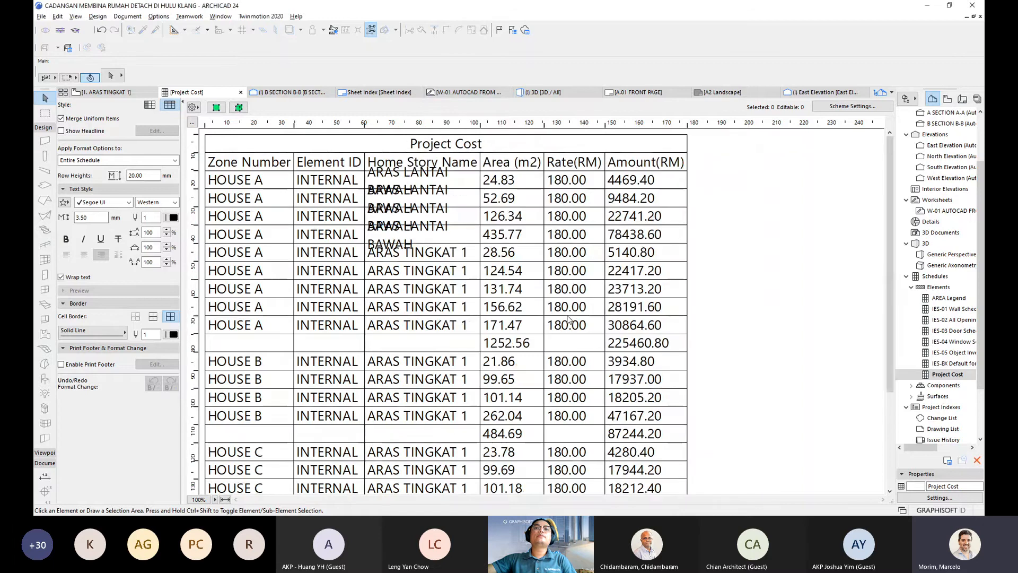
- Widen the Home Story Name column to about 50 mm and refit the schedule's columns and rows to their content
double_click(480, 128)
click(508, 192)
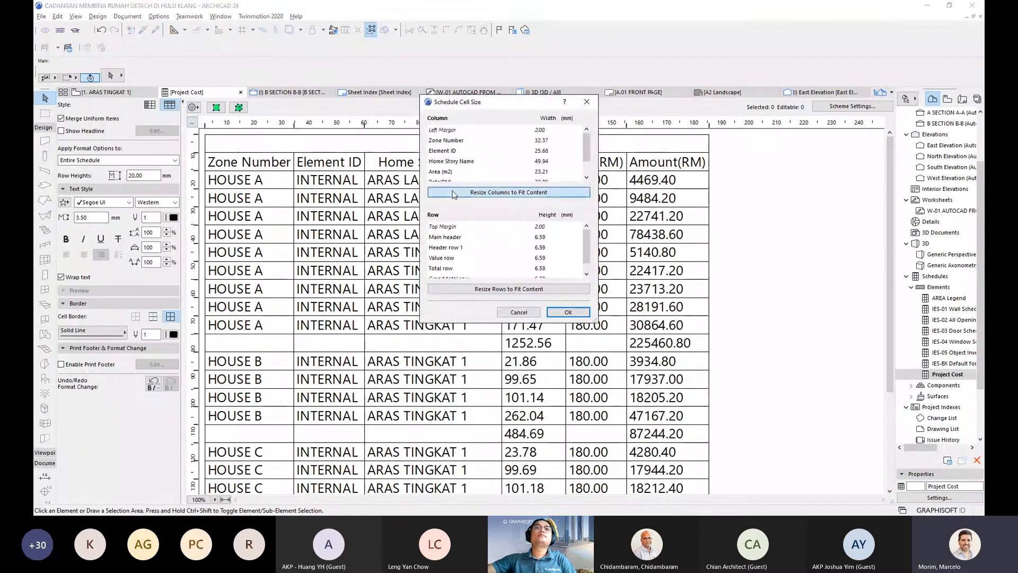
click(509, 288)
click(567, 312)
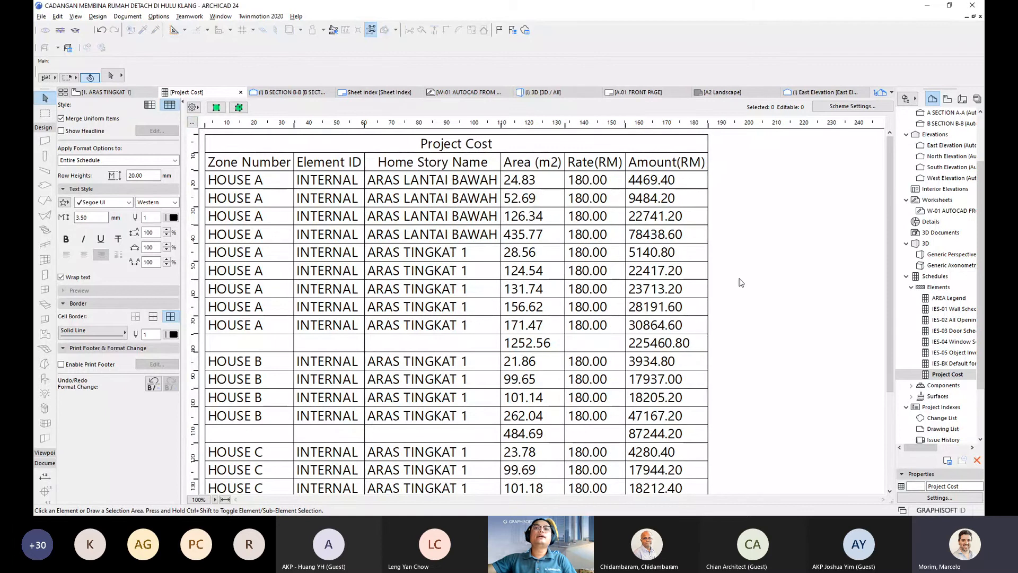
- Apply bold text to the Grand Total row of the schedule
scroll(750, 271, down, 5)
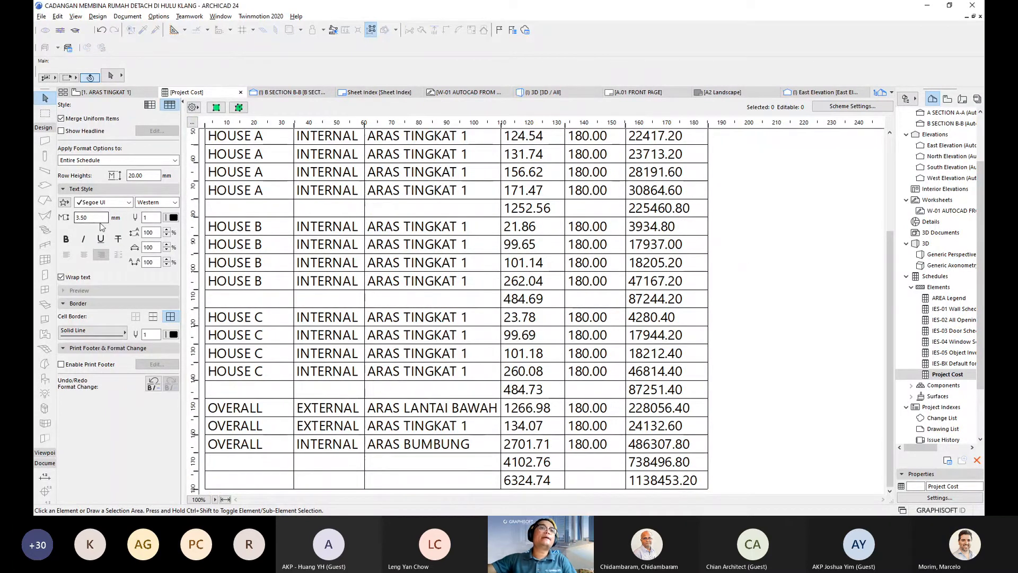
click(108, 161)
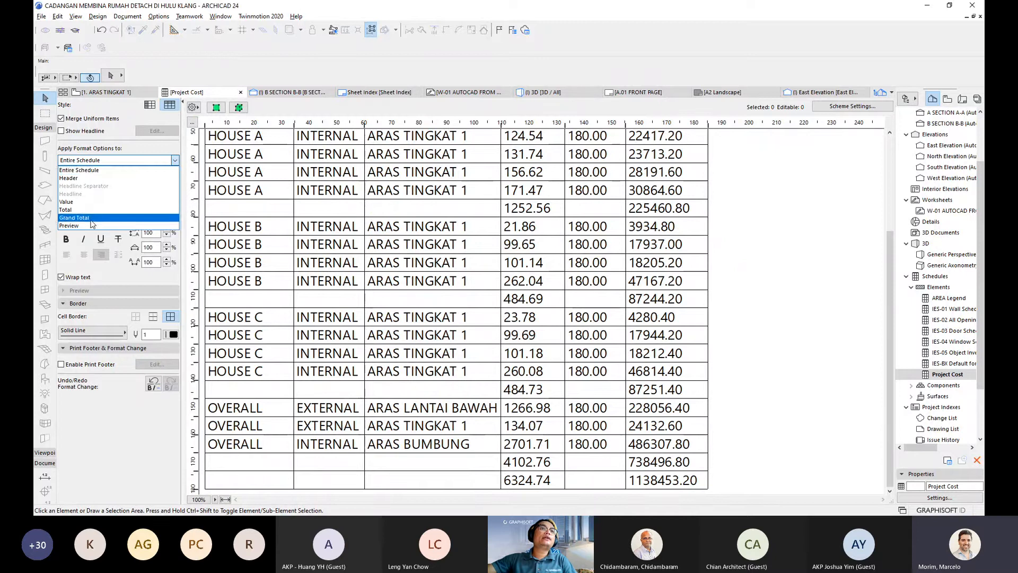
click(74, 218)
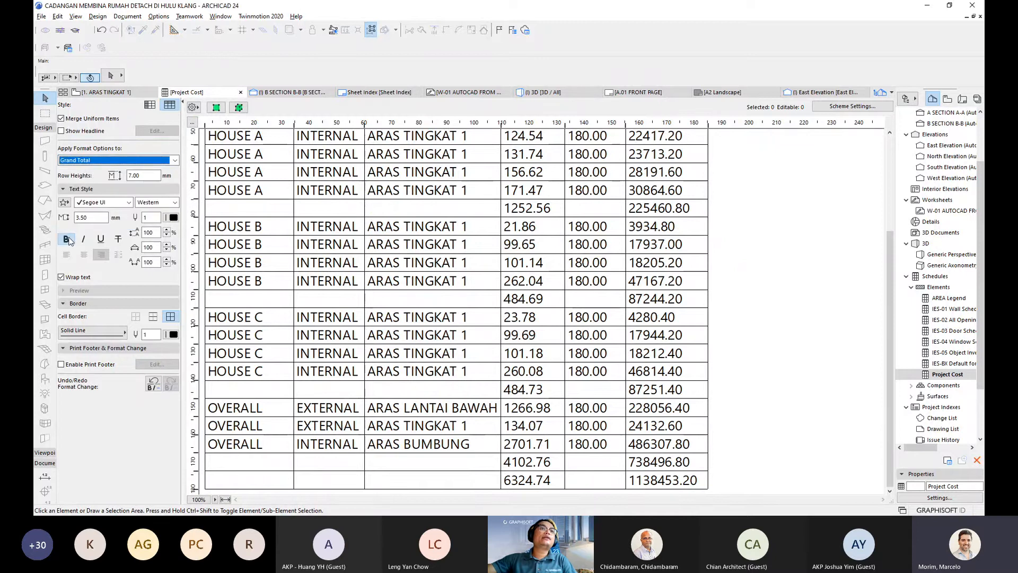
click(69, 237)
- Apply bold text to the Total rows and return to the start of the schedule
click(92, 161)
click(89, 211)
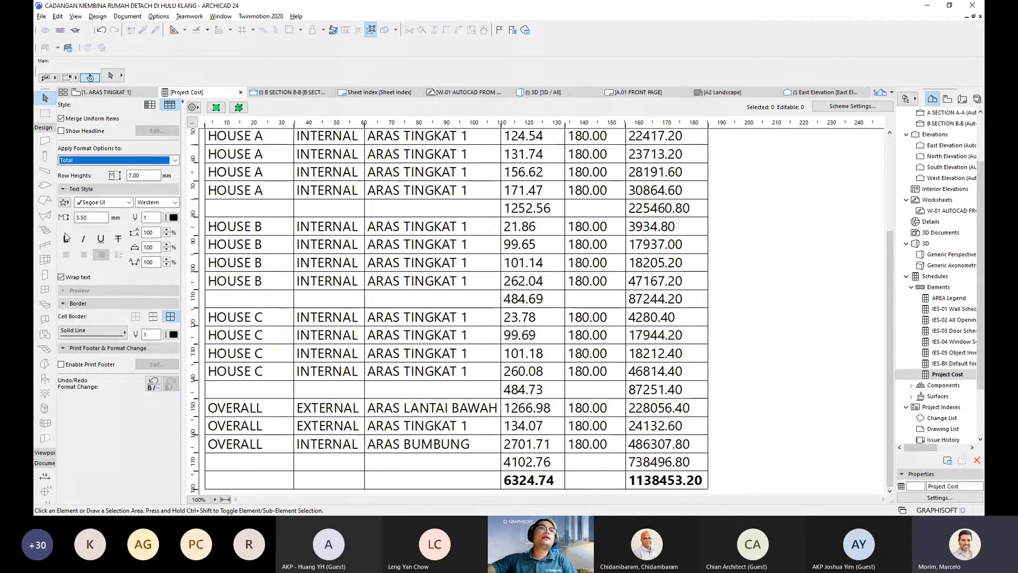
click(66, 238)
click(823, 242)
scroll(786, 253, up, 5)
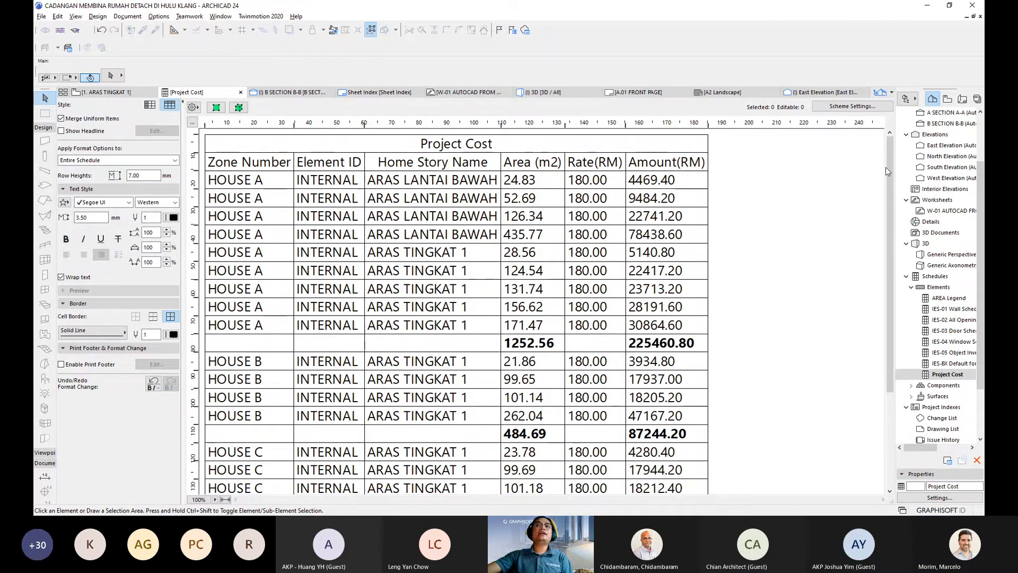
mouse_move(889, 167)
mouse_down()
mouse_move(889, 212)
mouse_move(891, 169)
mouse_up()
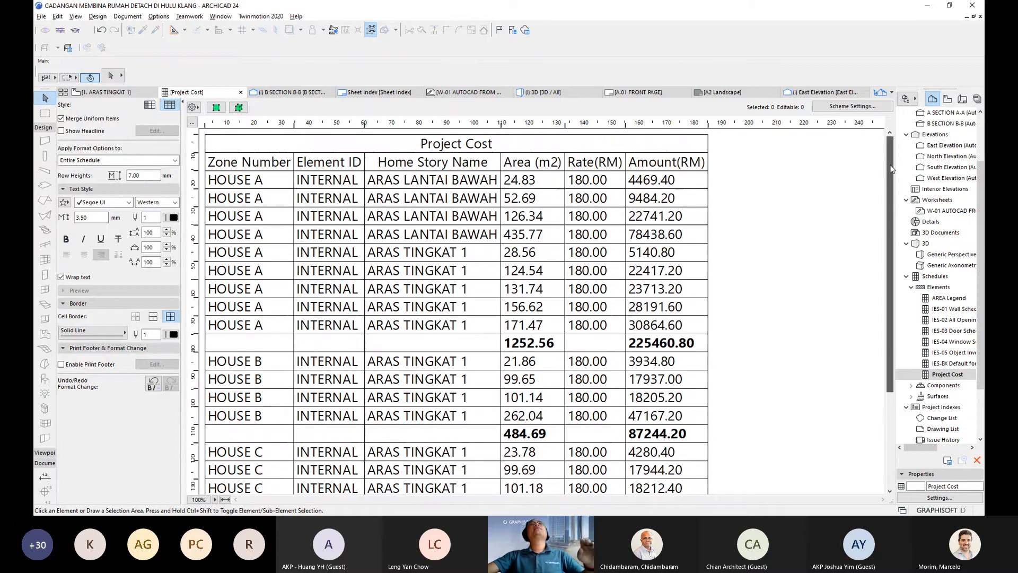
- Review the Project Cost scheme's criteria and fields, and look through the schedule rows down to the grand total
click(825, 107)
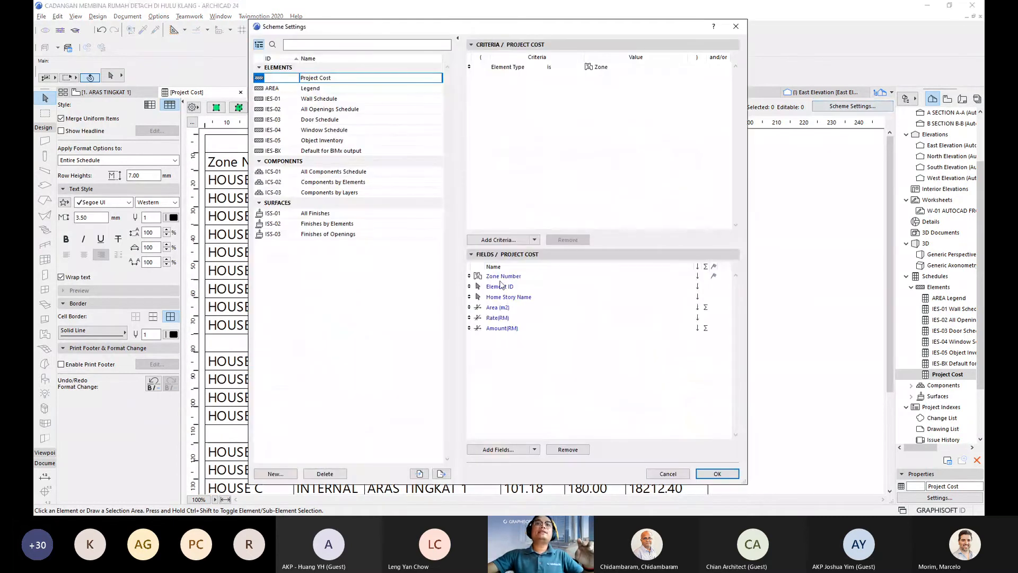
click(667, 473)
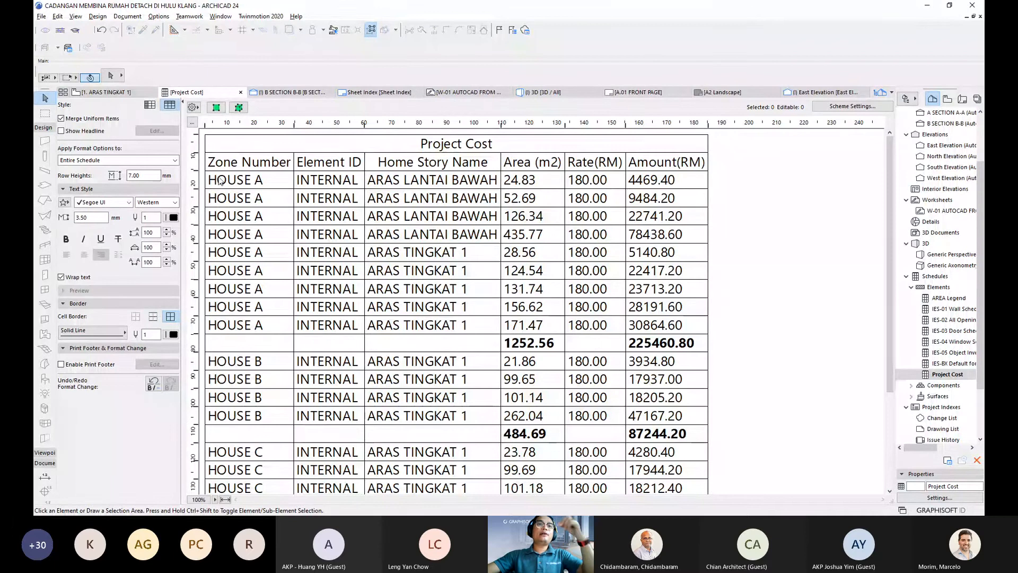
drag(890, 200, 906, 184)
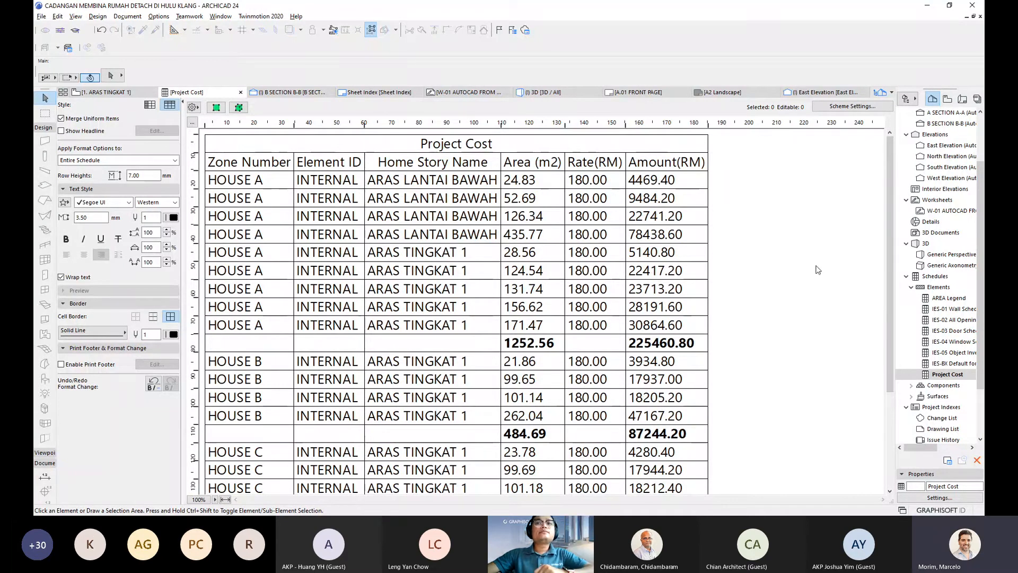
drag(889, 215, 904, 322)
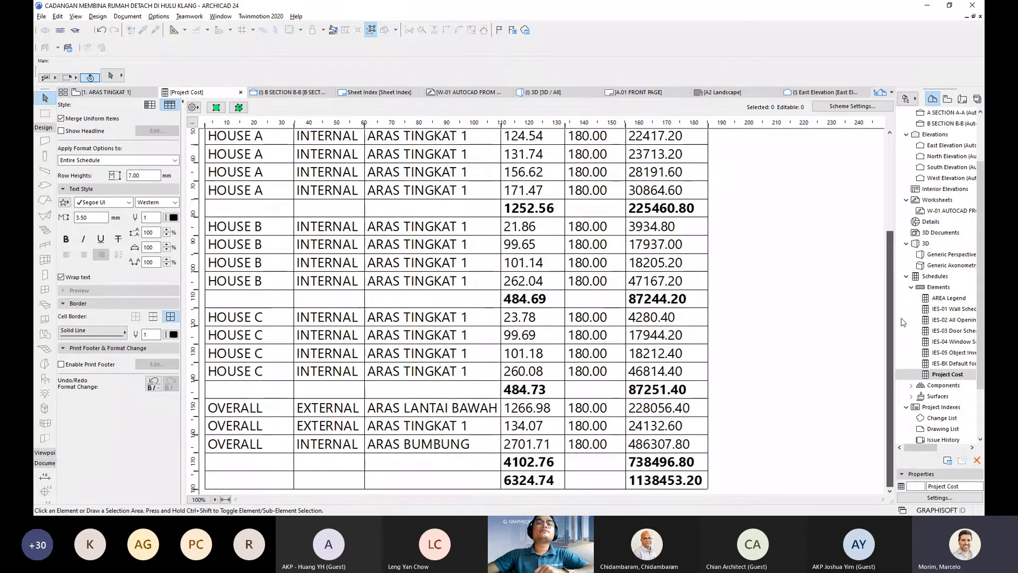
scroll(700, 272, up, 5)
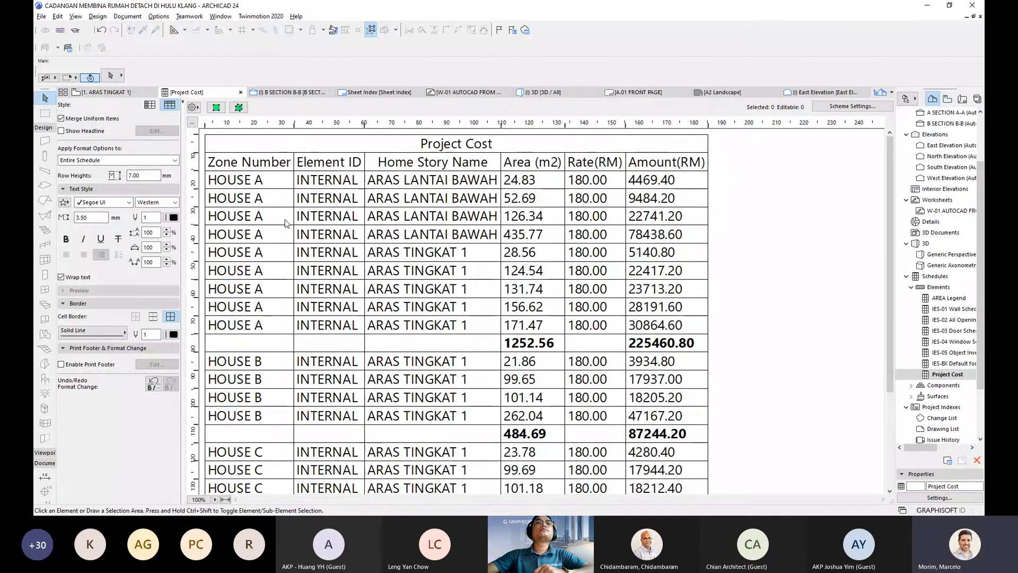
- Include zones among the element types to show in 3D from the ARAS TINGKAT 1 floor plan
click(244, 164)
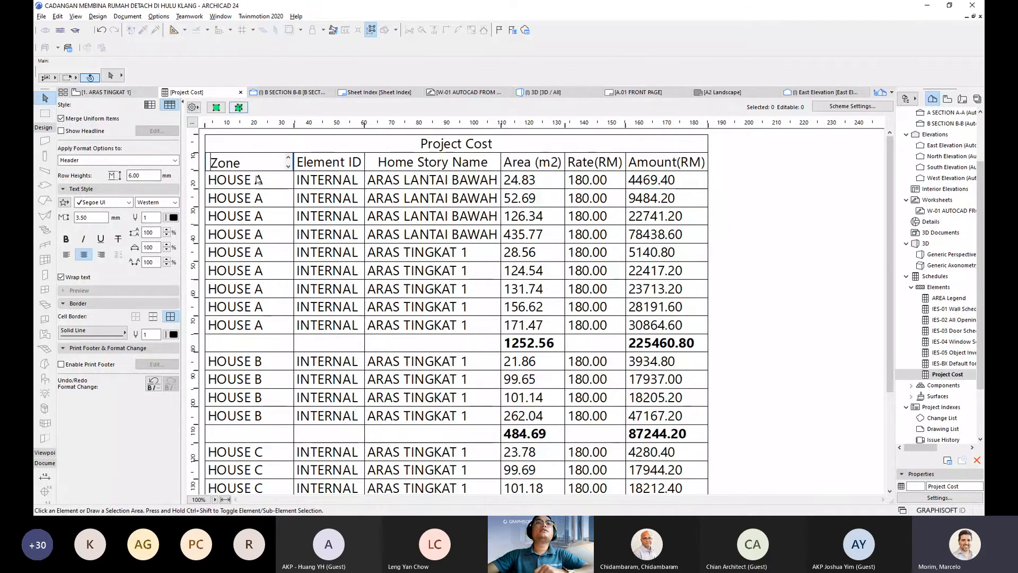
click(257, 253)
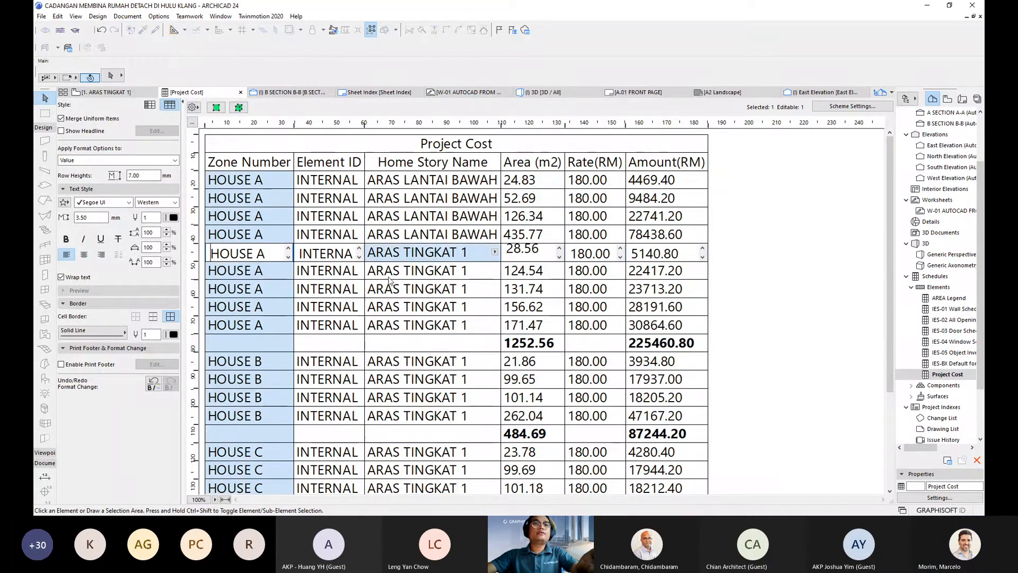
key(ctrl+a)
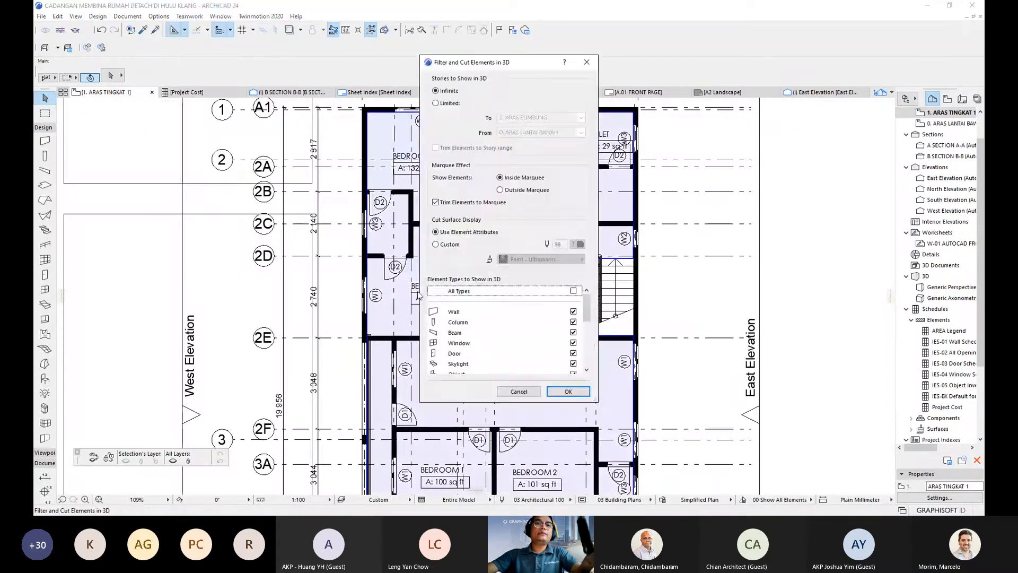
scroll(590, 346, down, 3)
drag(589, 341, 590, 356)
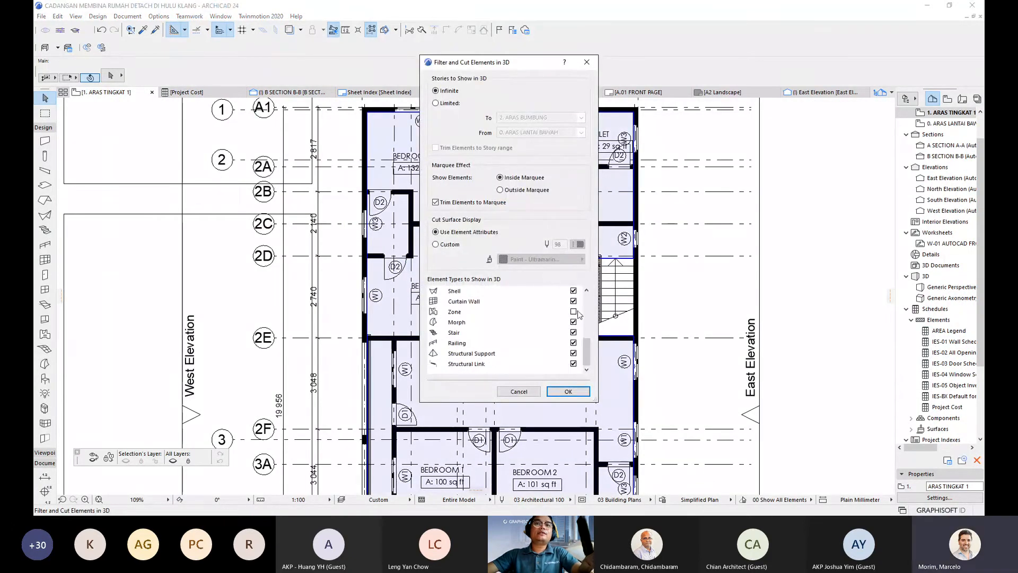
click(574, 312)
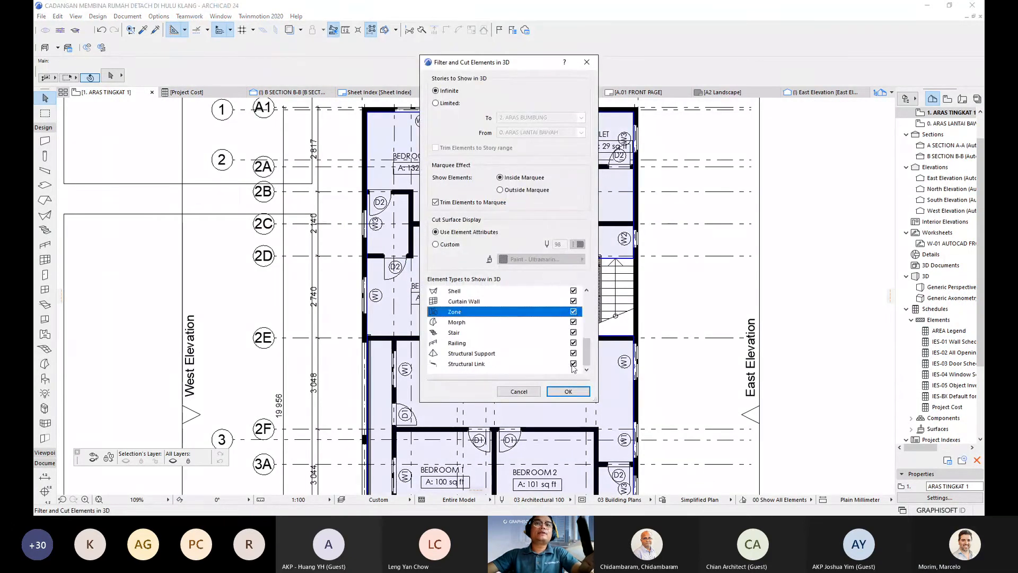
click(568, 391)
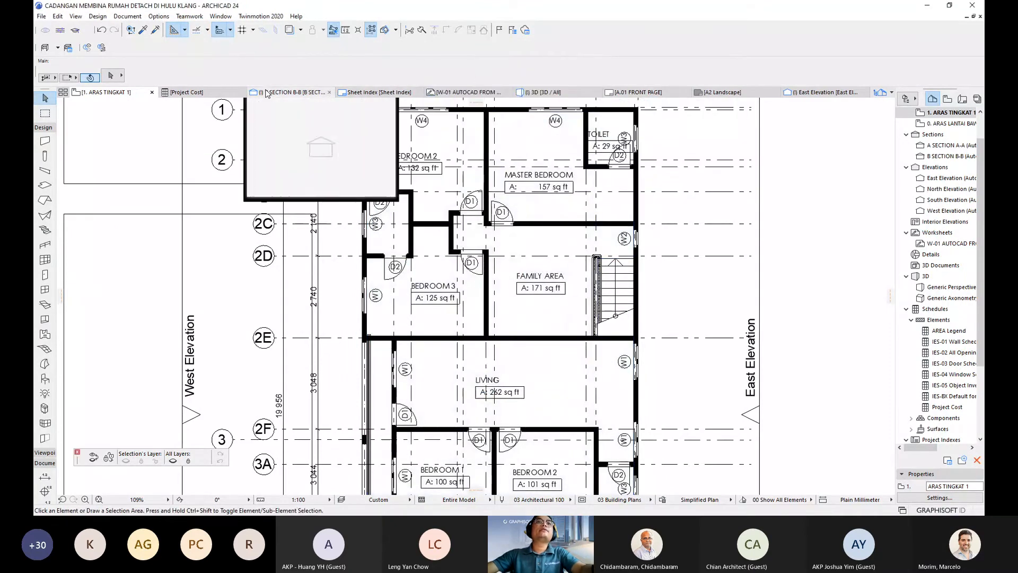
- Show HOUSE A's 171.47 m2 ARAS TINGKAT 1 zone alone in 3D, inspect its shape, and return to the Project Cost schedule
click(211, 95)
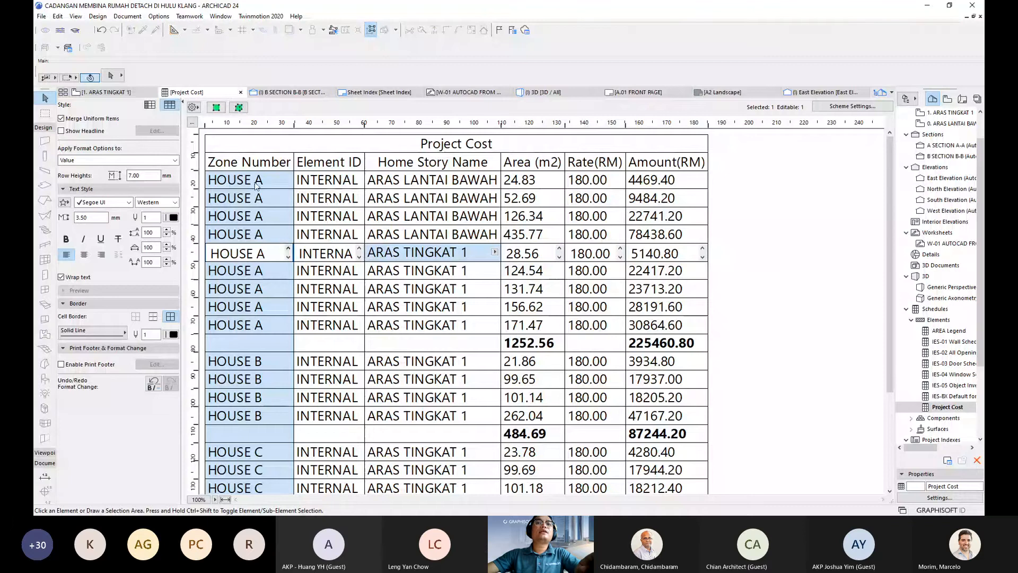
key(F5)
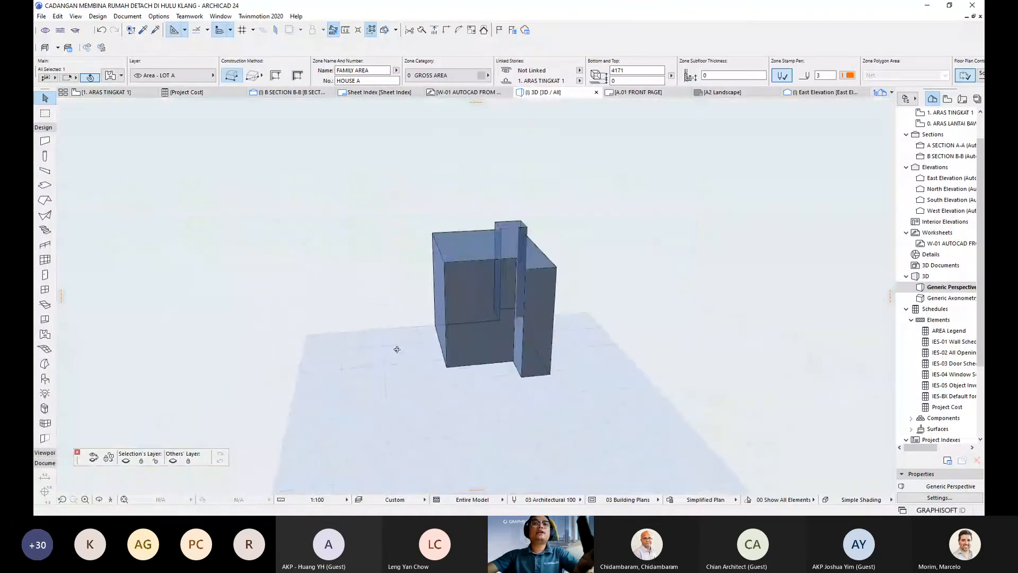
shift+middle_drag(397, 350, 349, 355)
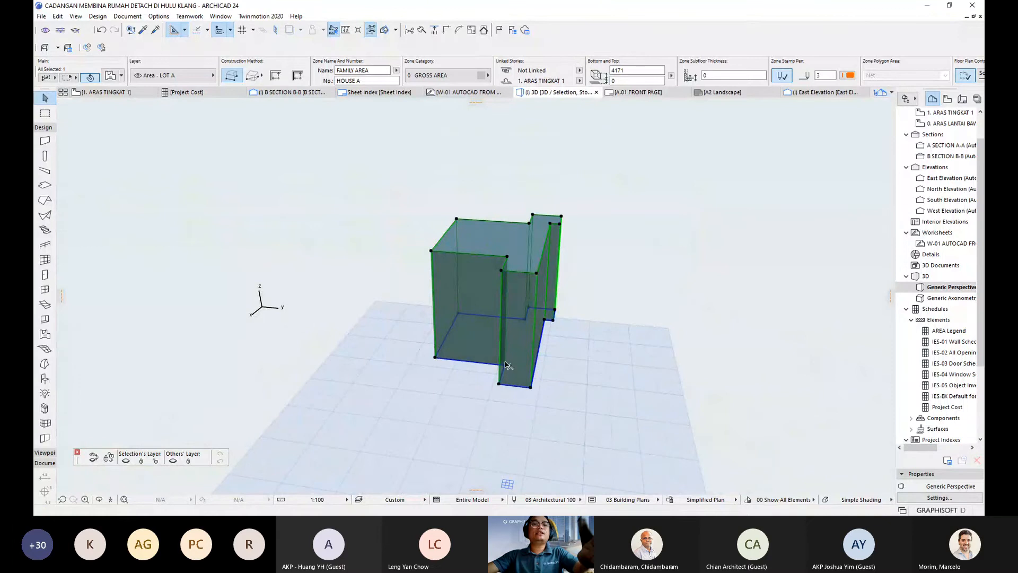
shift+middle_drag(508, 366, 600, 338)
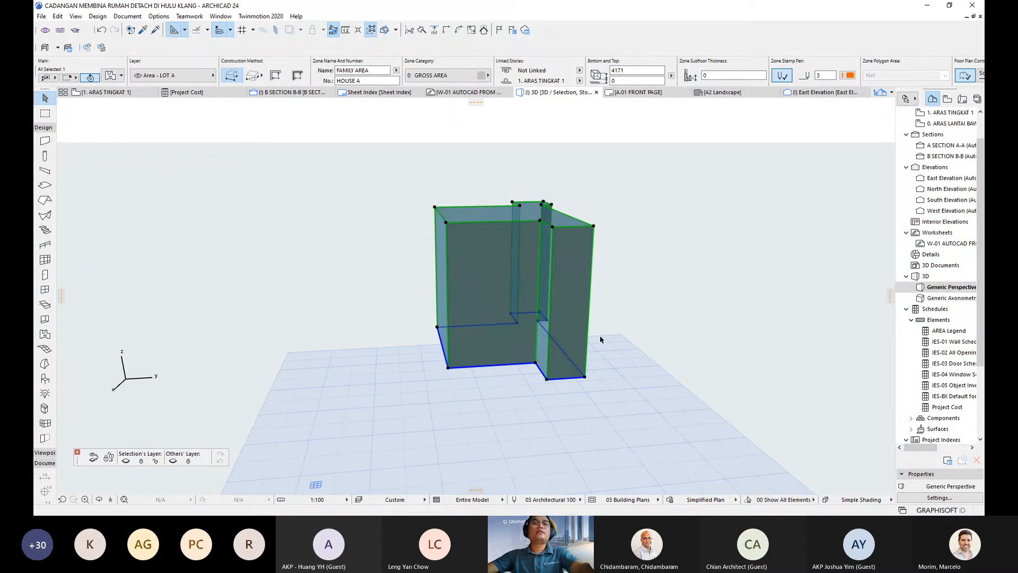
key(F2)
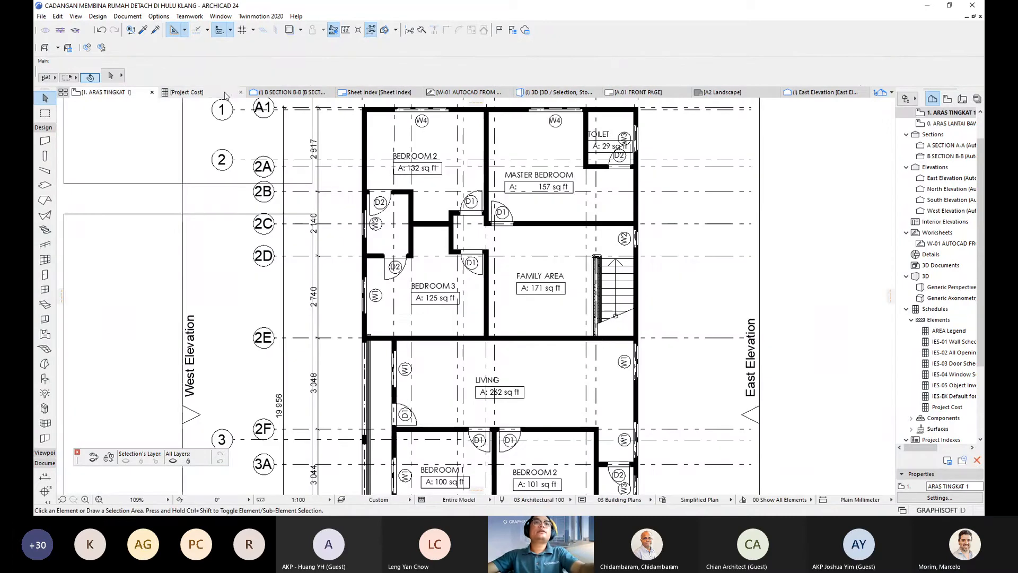
click(218, 94)
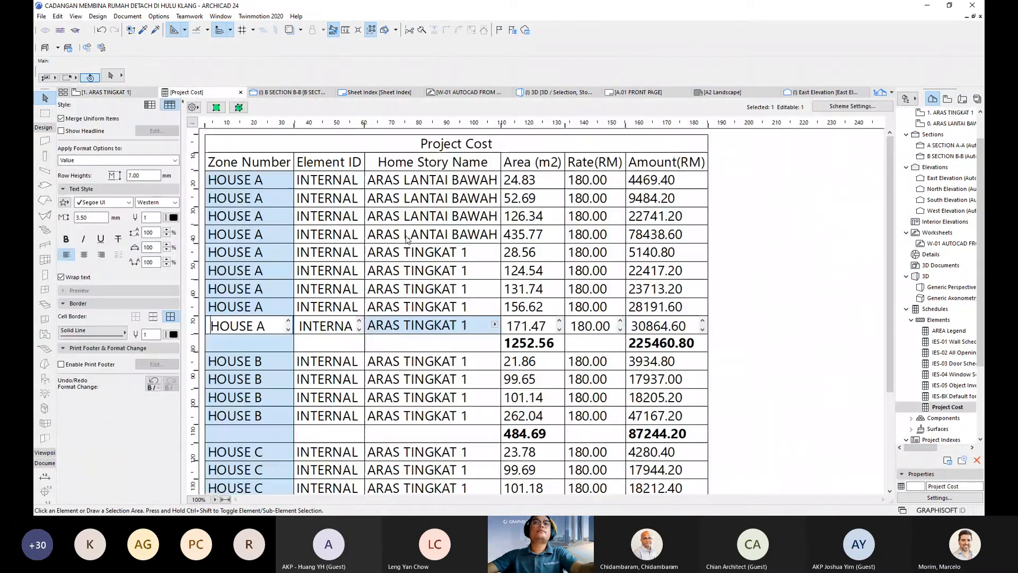
click(768, 281)
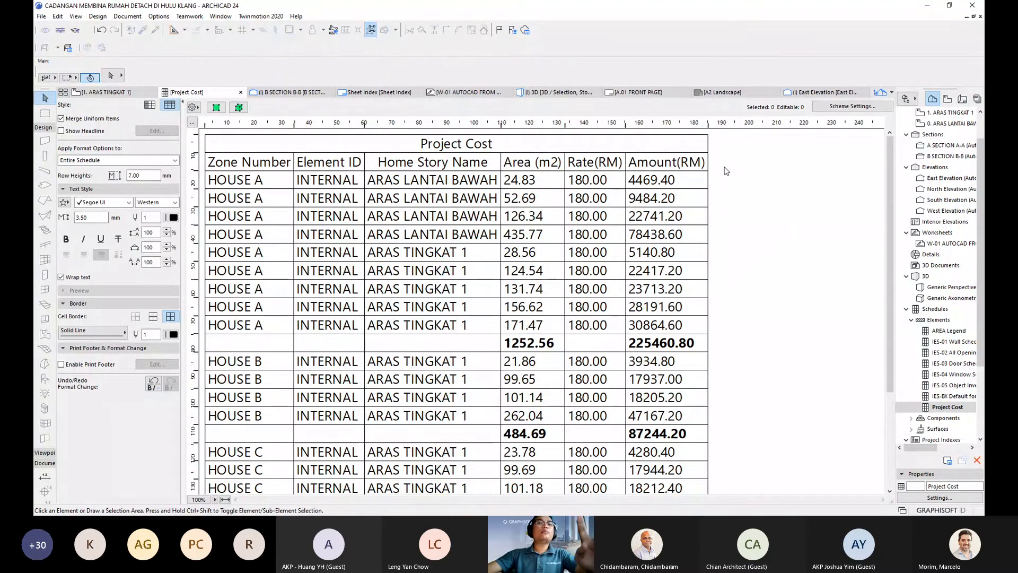
- Add the Zone Name field to the Project Cost scheme and place it between Home Story Name and Area (m2)
click(844, 110)
click(498, 450)
text(zon)
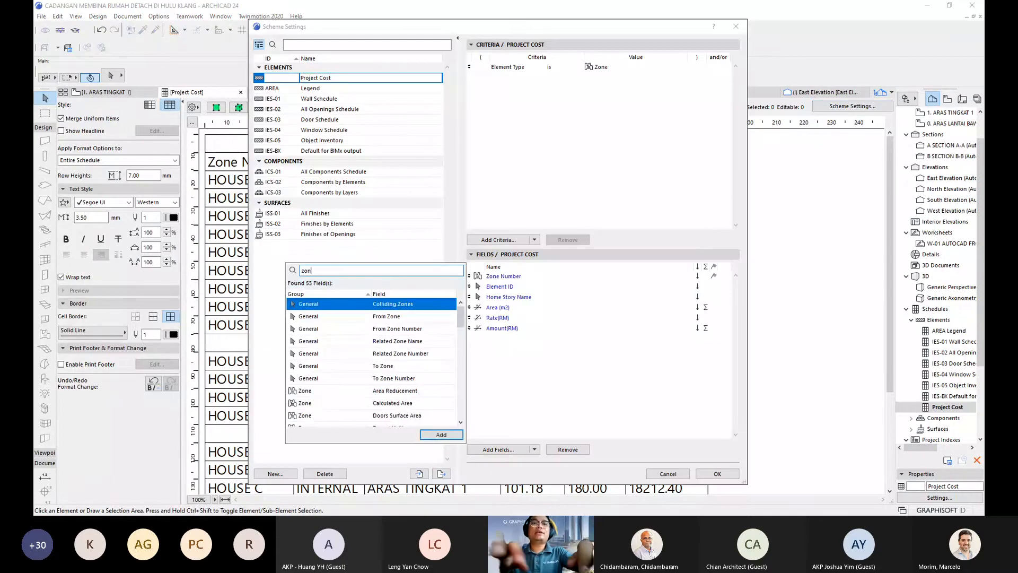
text(e name)
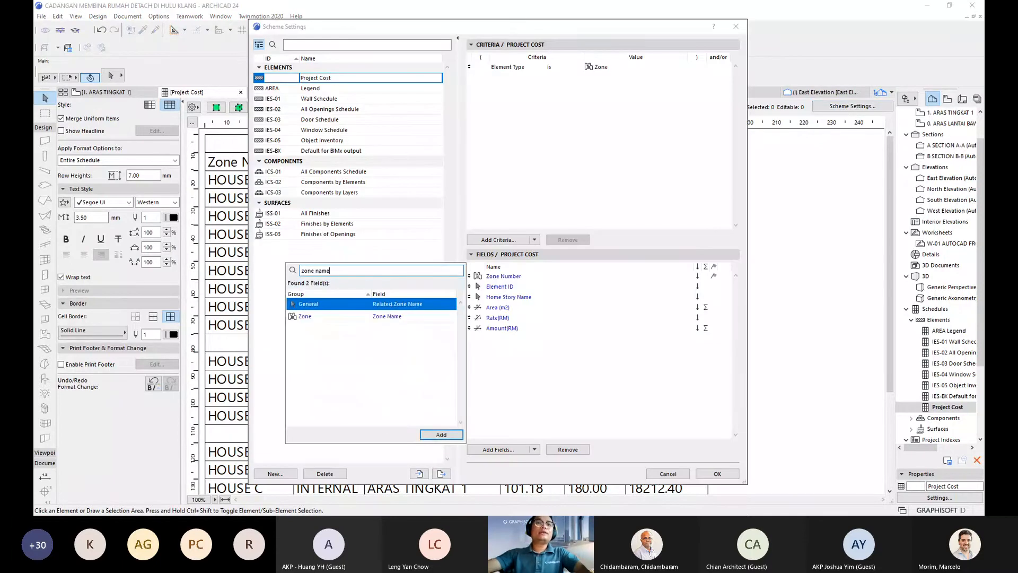
click(395, 316)
click(450, 435)
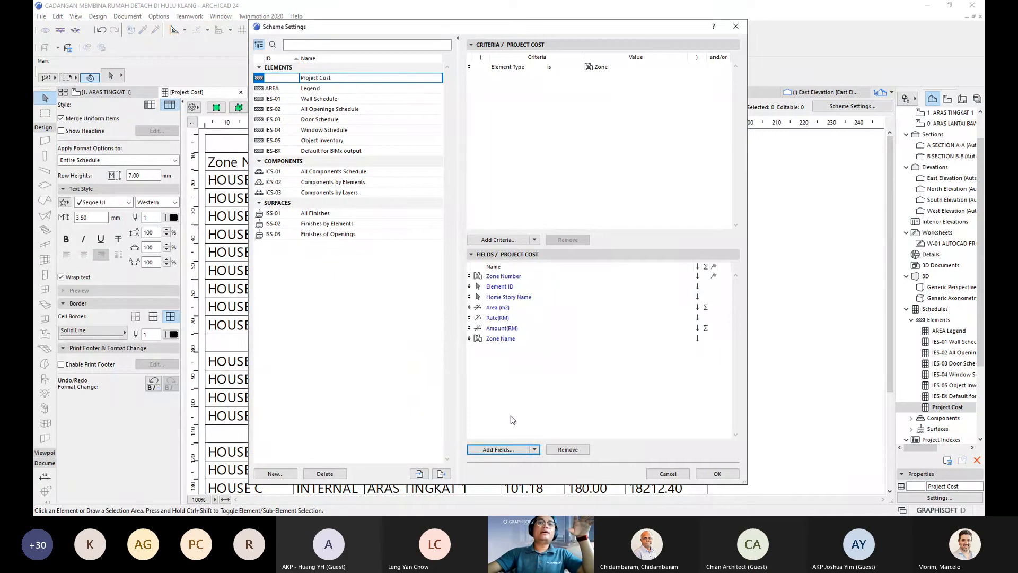
drag(469, 338, 478, 305)
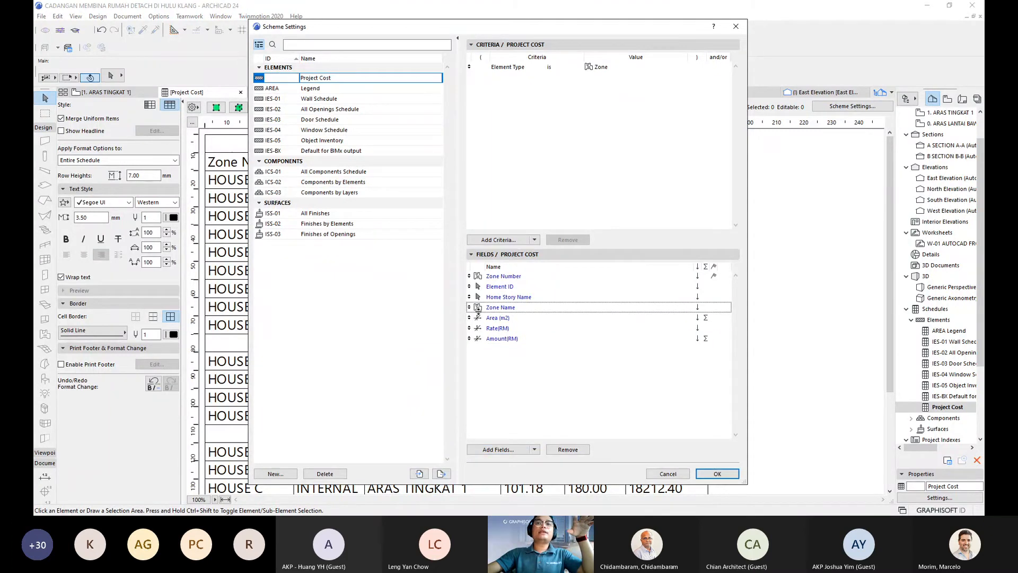
click(478, 309)
click(717, 474)
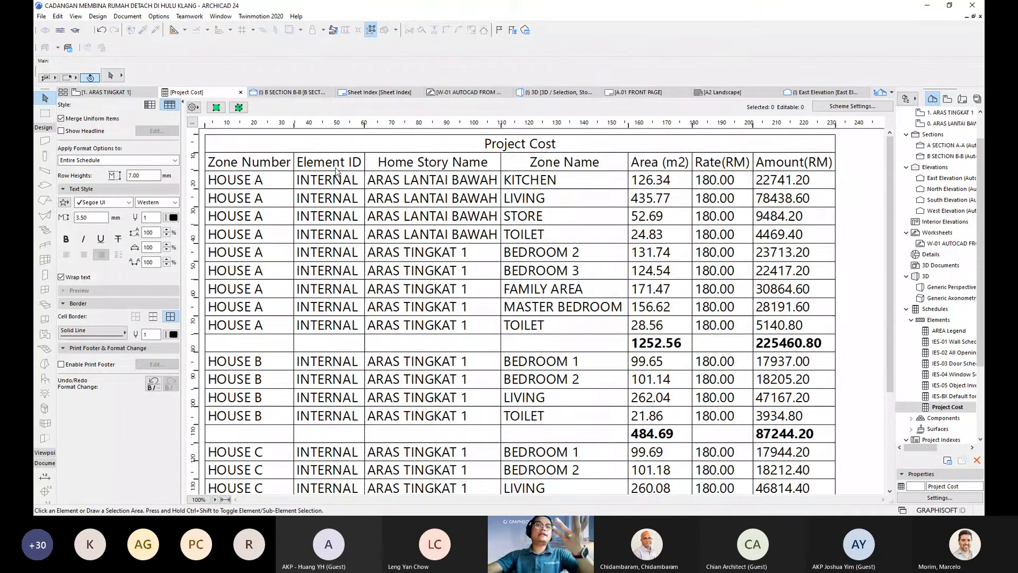
click(354, 146)
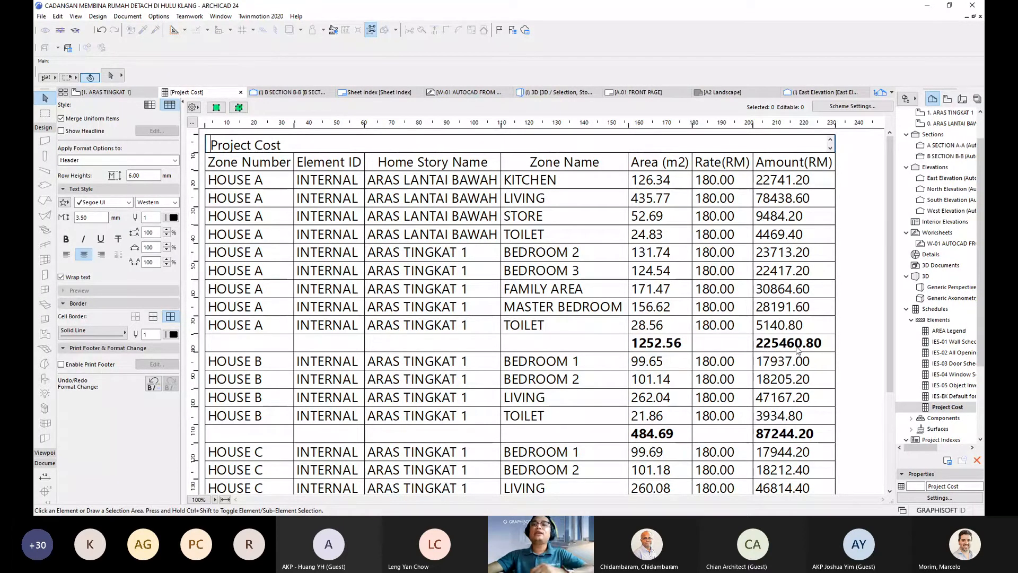
click(855, 232)
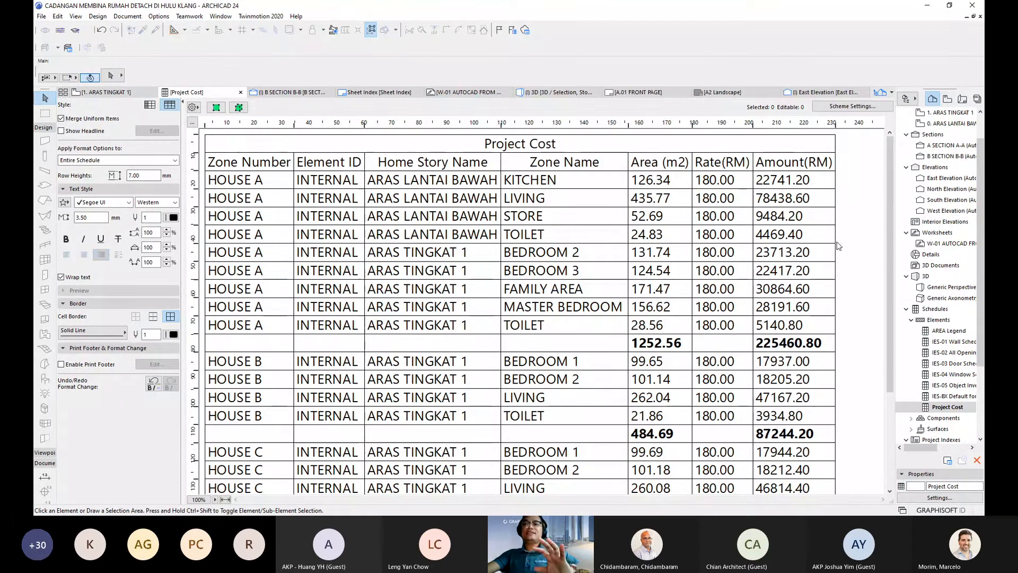
- Set the rate of HOUSE A's KITCHEN zone to 250 in the schedule
click(713, 183)
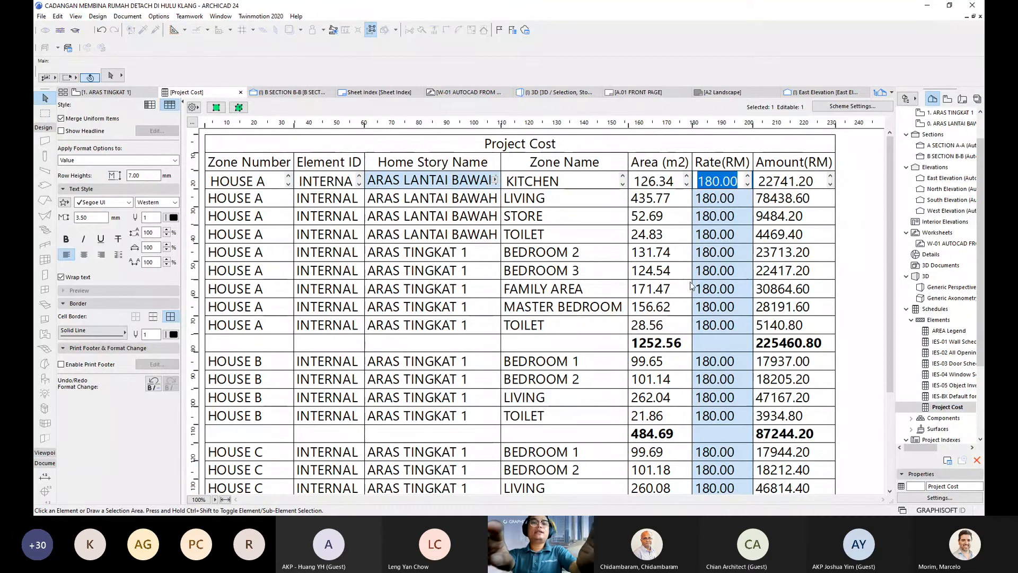
text(250)
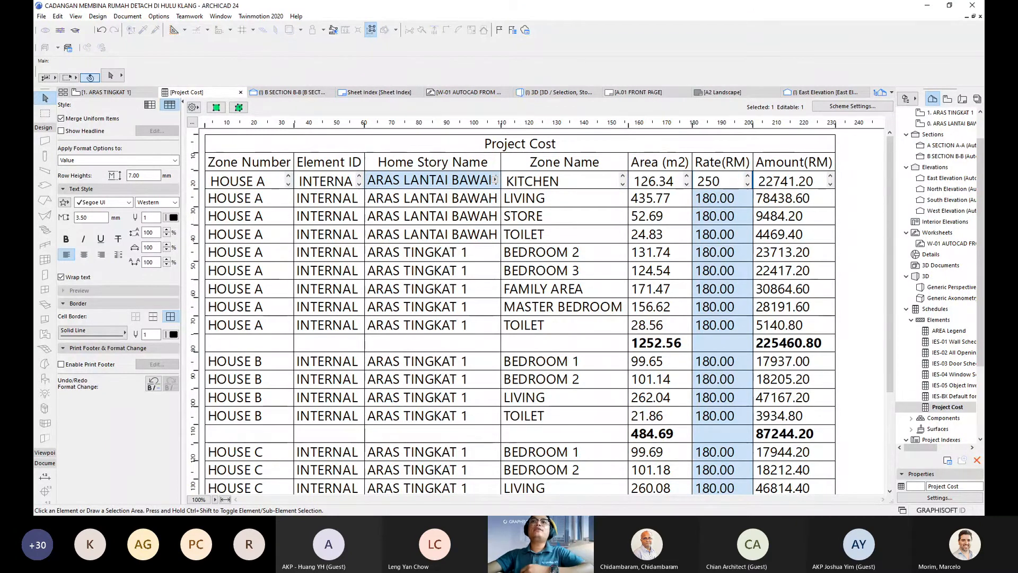
key(Return)
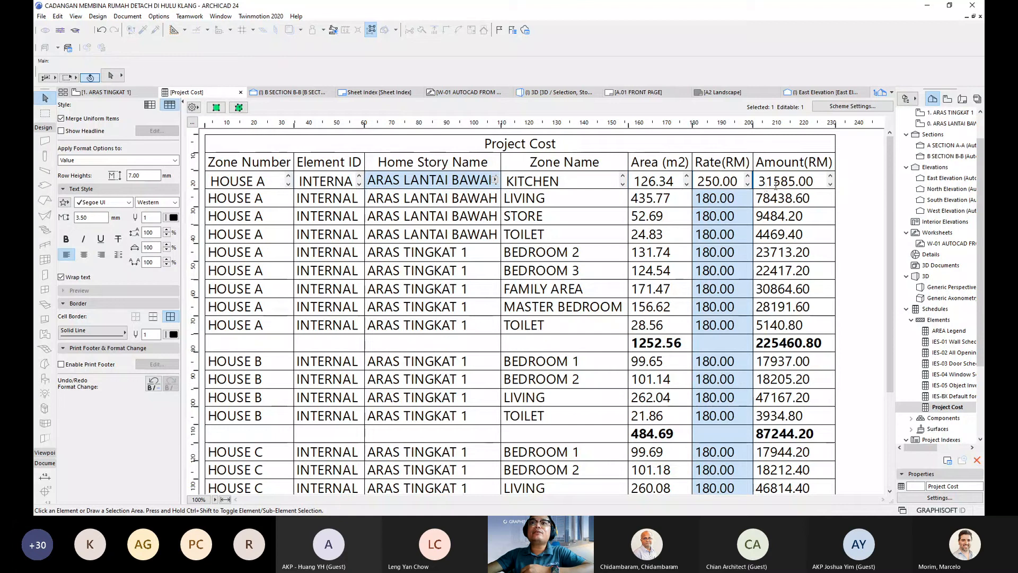
key(Escape)
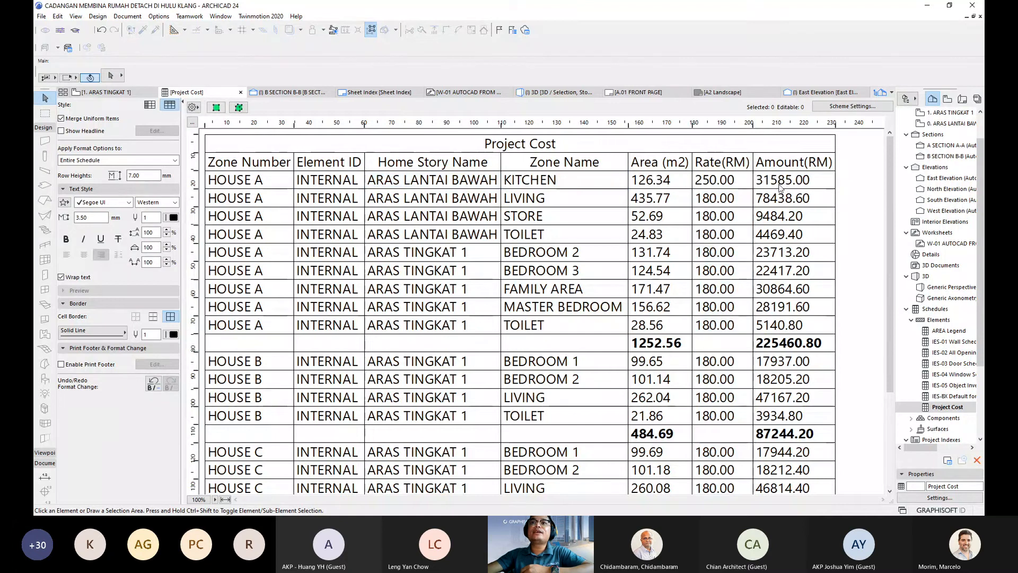
- Set the rate of HOUSE A's FAMILY AREA zone to 260 in the schedule
click(710, 294)
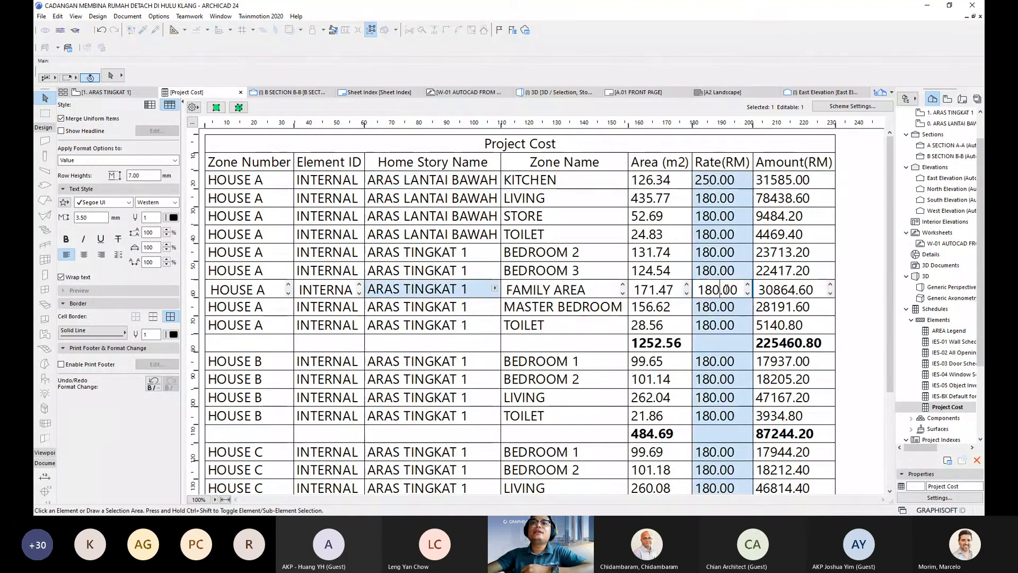
drag(731, 290, 694, 289)
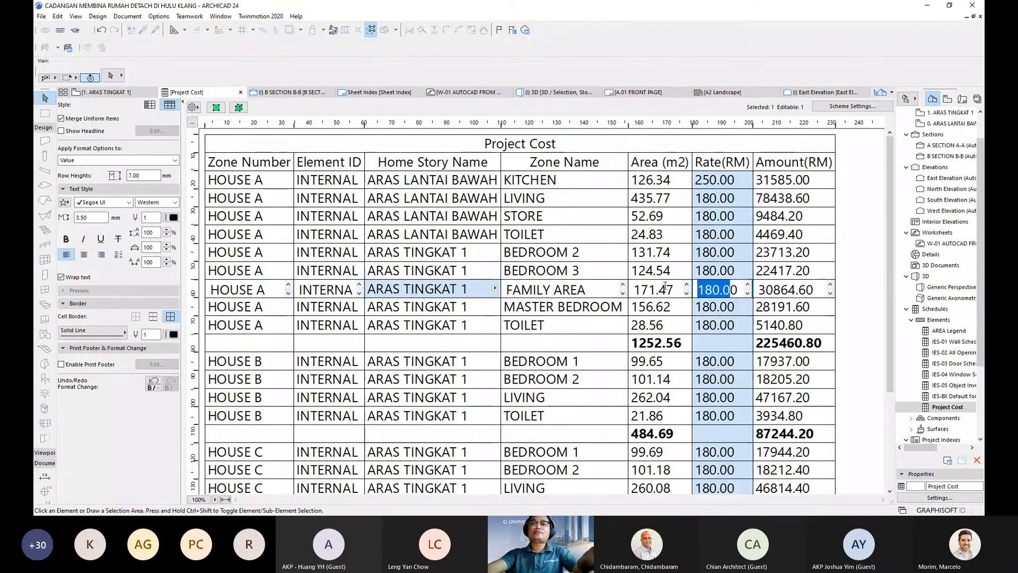
key(Delete)
key(Delete)
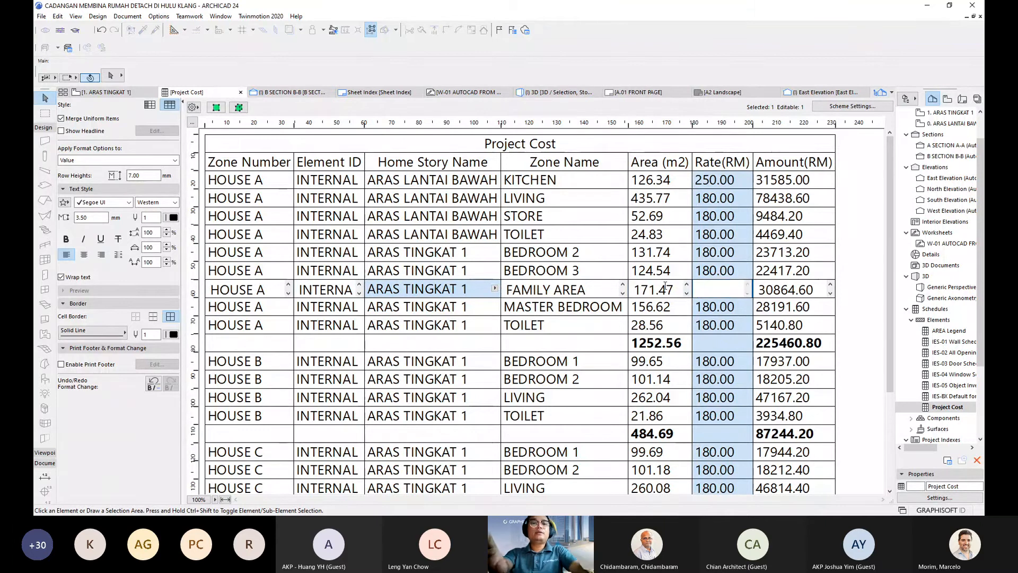
text(260)
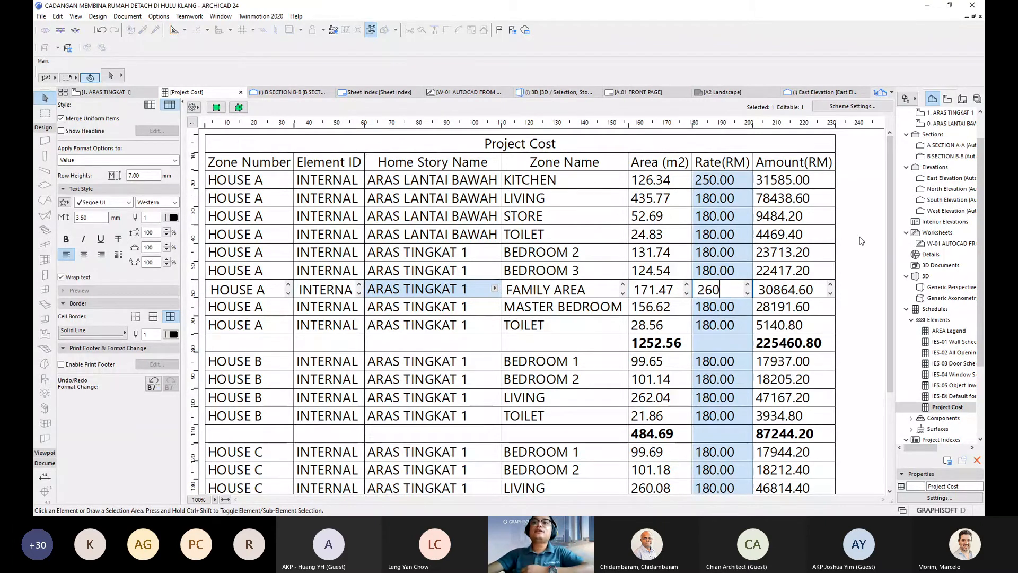
key(Return)
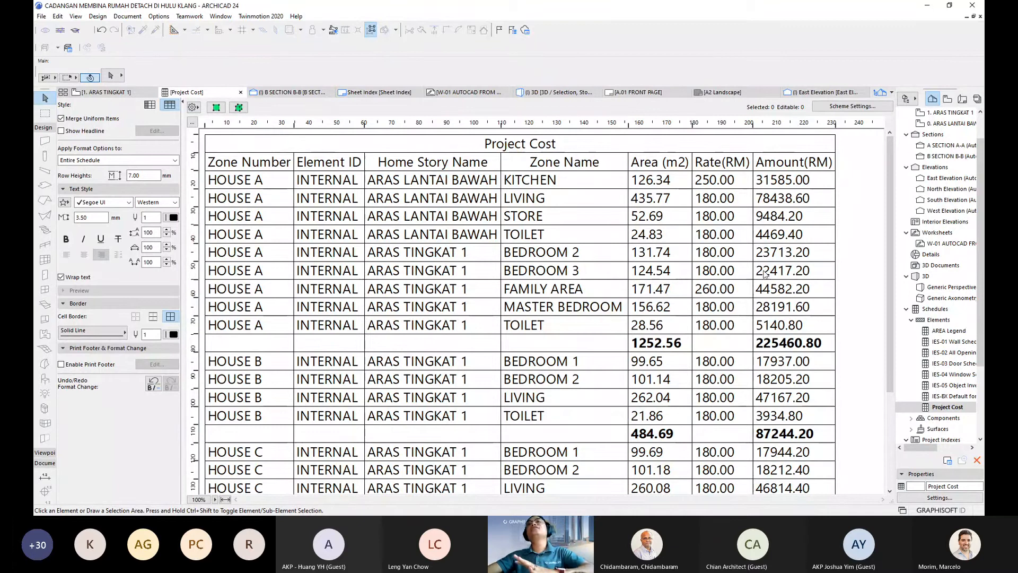
click(723, 242)
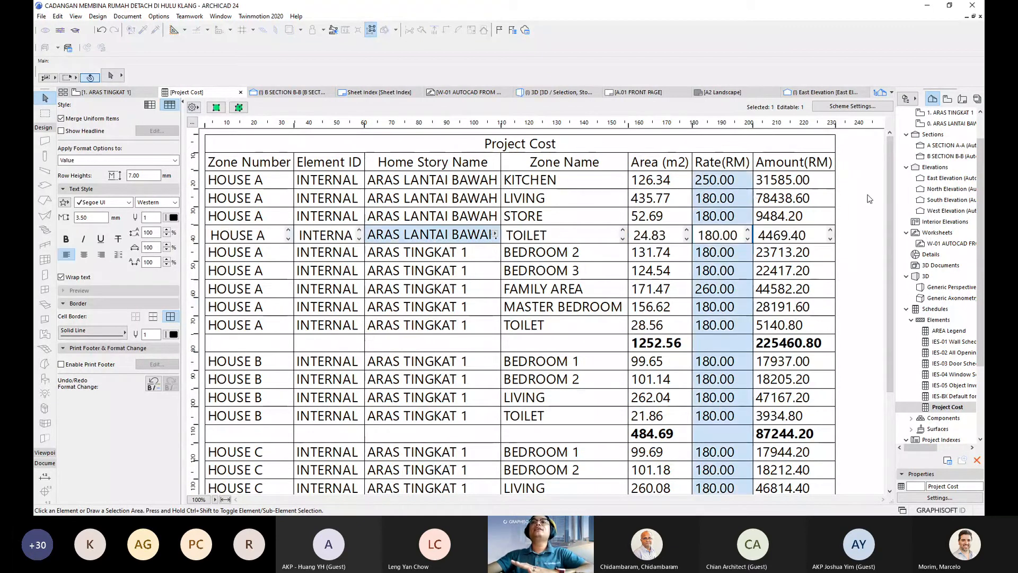
- Review the zone areas, rates and amounts in the Project Cost schedule down to the grand total
click(646, 218)
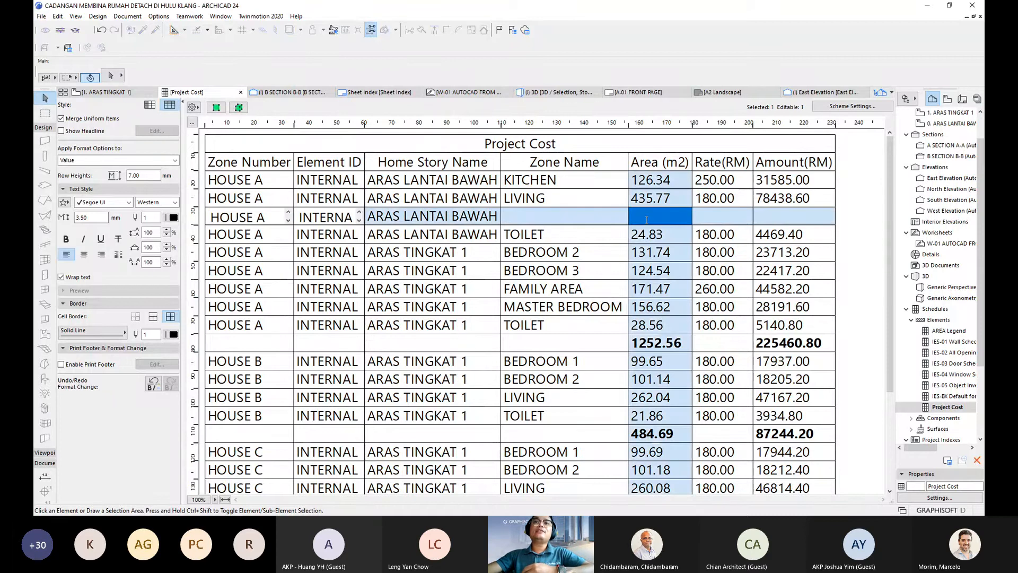
click(656, 271)
click(866, 242)
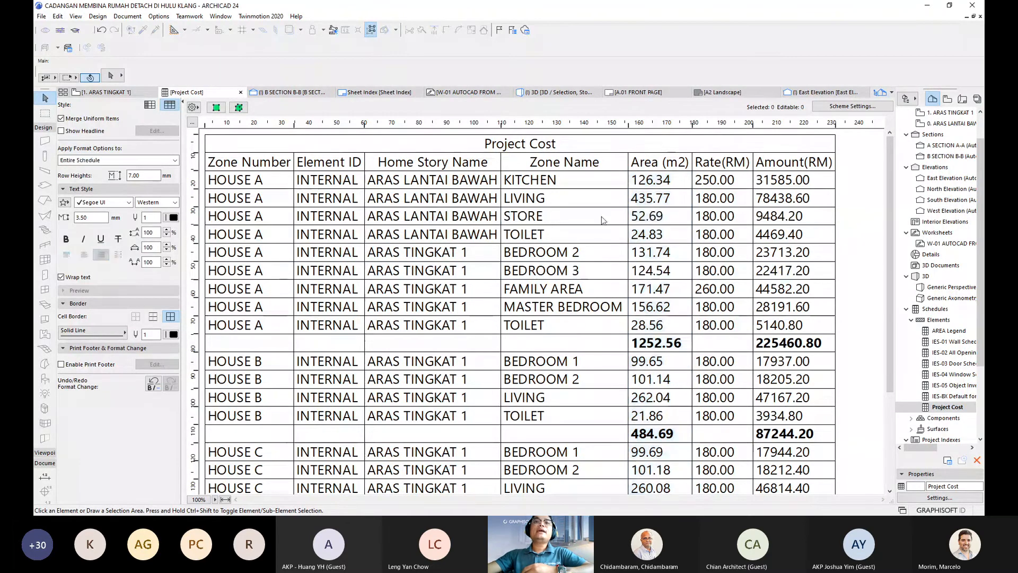
click(792, 213)
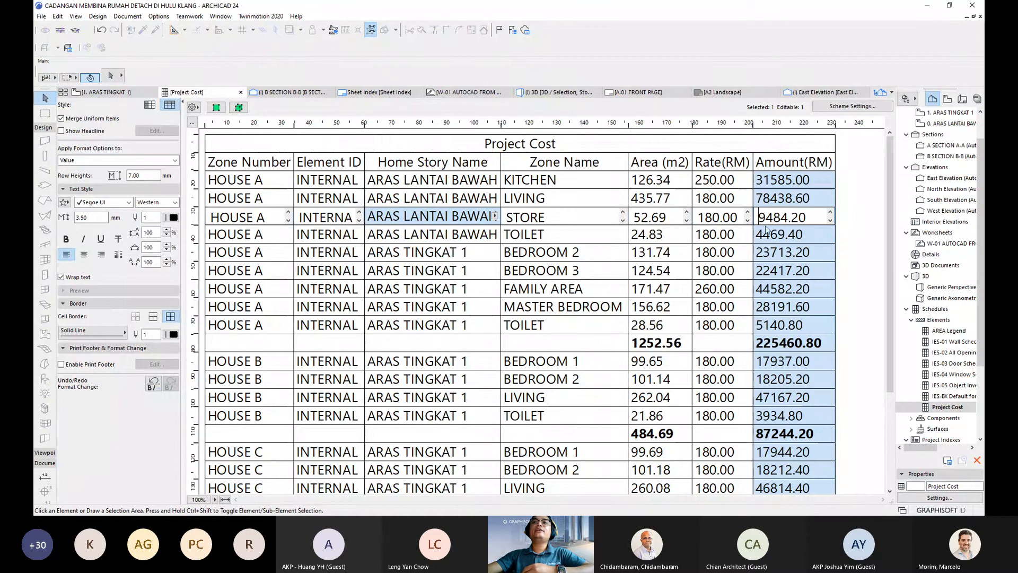
click(852, 231)
scroll(836, 286, down, 5)
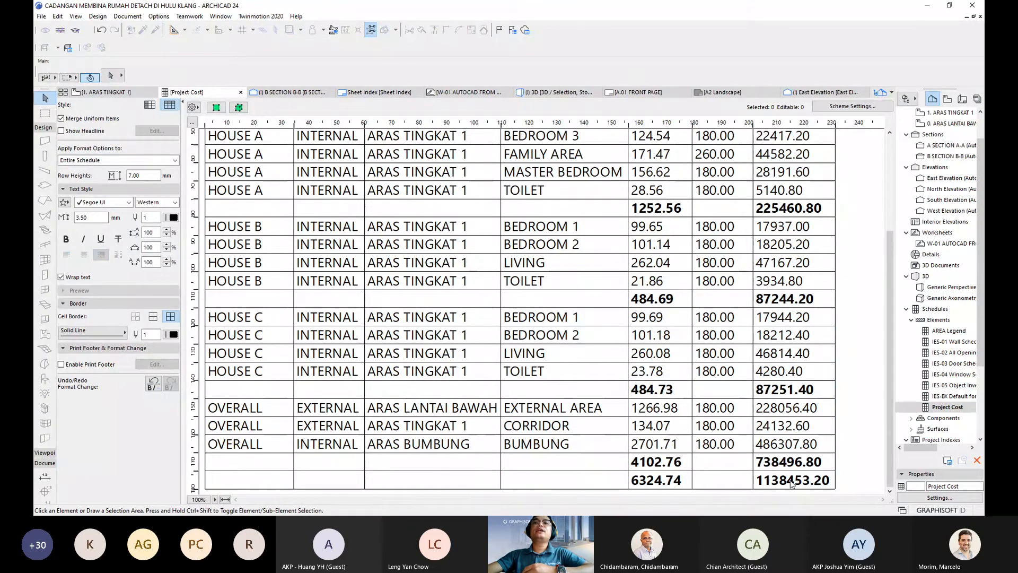
scroll(776, 398, up, 5)
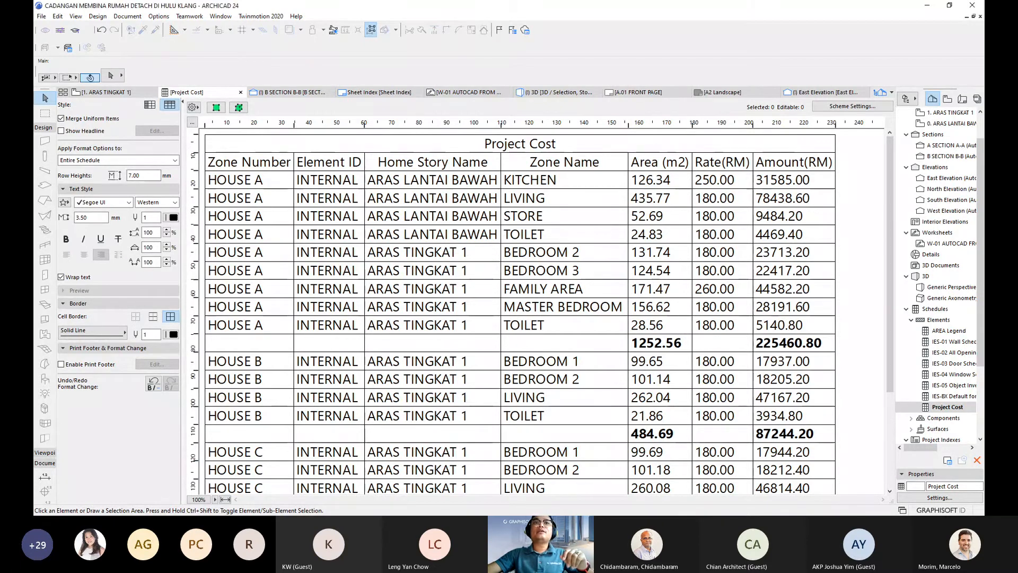
- Make the schedule's header text bold and slightly widen the Element ID column
click(93, 160)
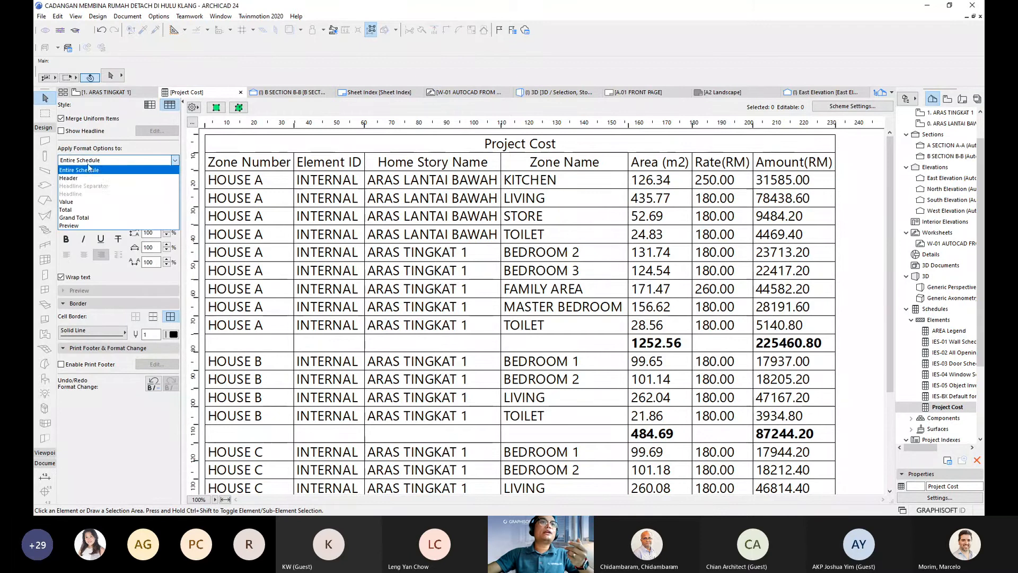
click(75, 155)
click(67, 240)
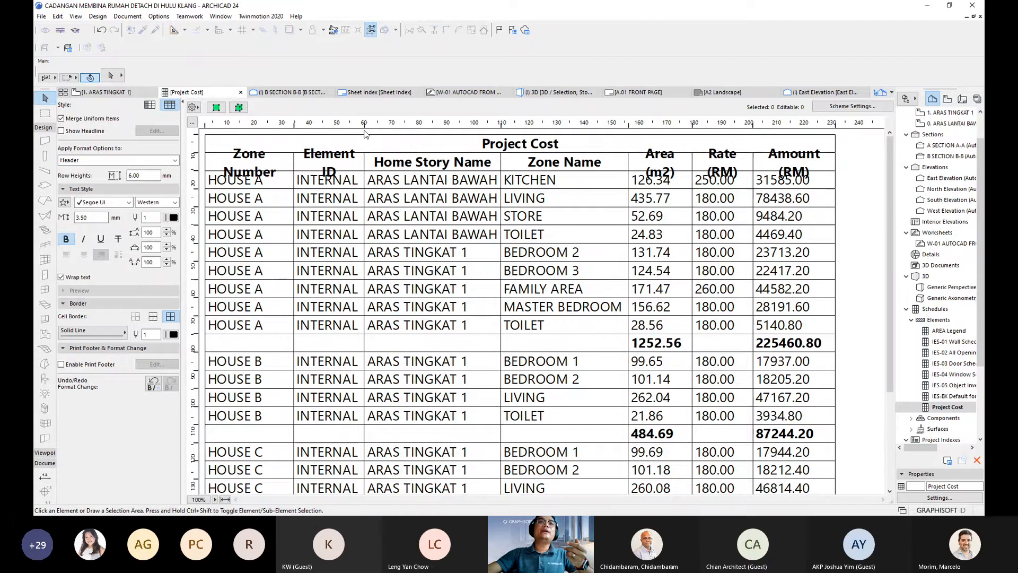
drag(365, 134, 371, 134)
- Clear the header text of the Element ID column, leaving its heading cell empty
click(344, 167)
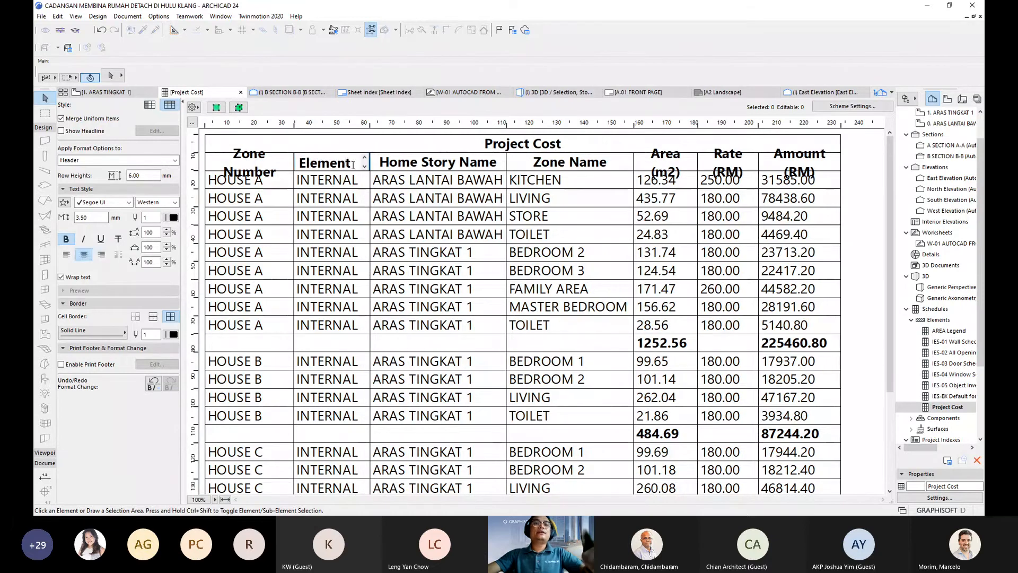
double_click(305, 162)
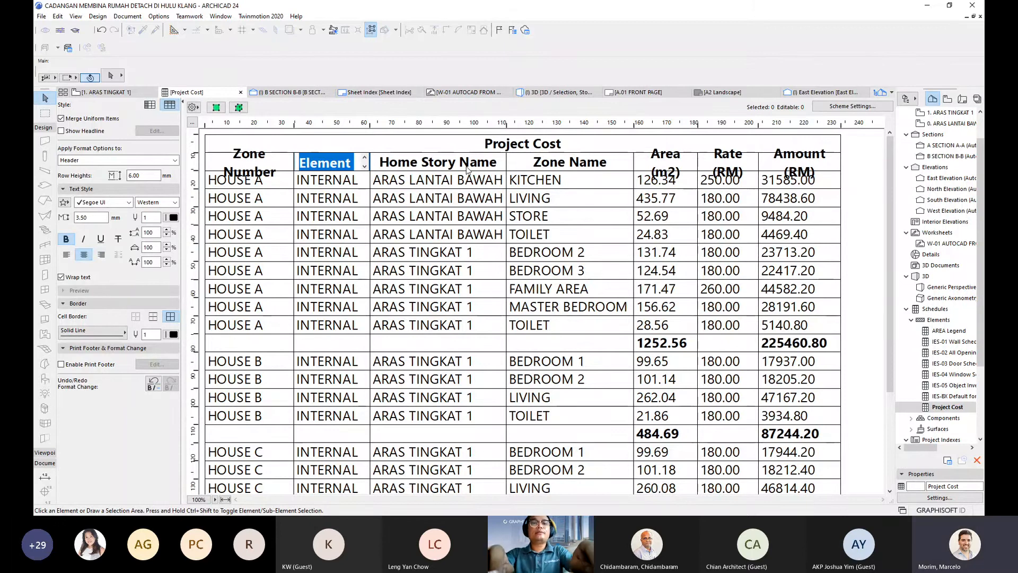
text(pID)
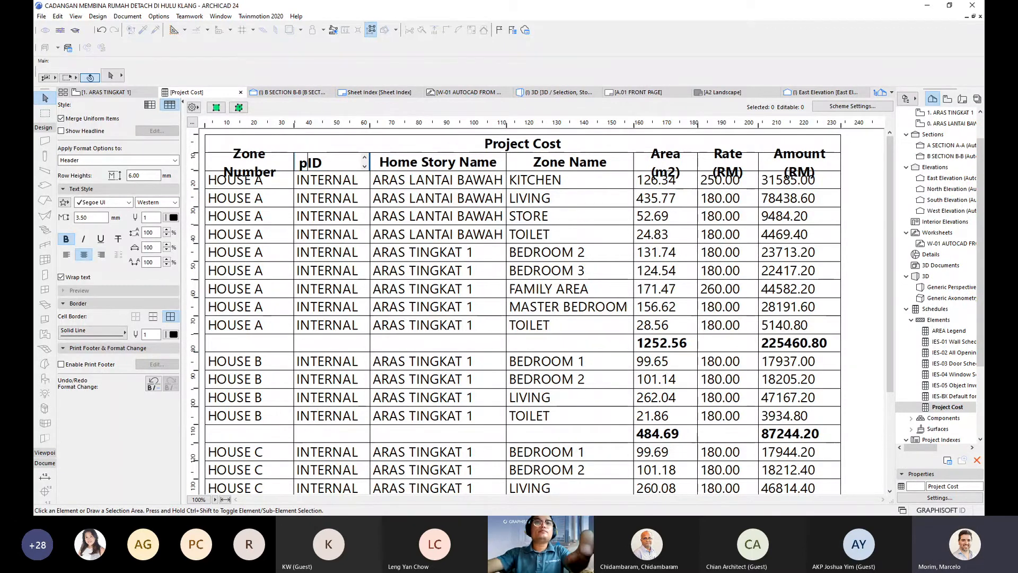
text(lace)
key(BackSpace)
key(BackSpace)
key(BackSpace)
key(BackSpace)
key(BackSpace)
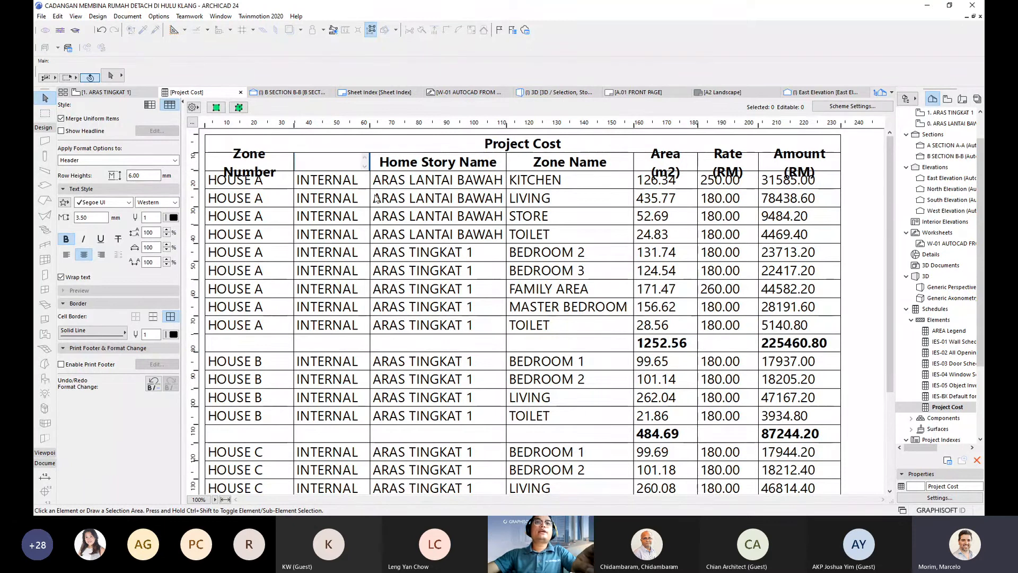
key(Delete)
key(Delete)
click(360, 231)
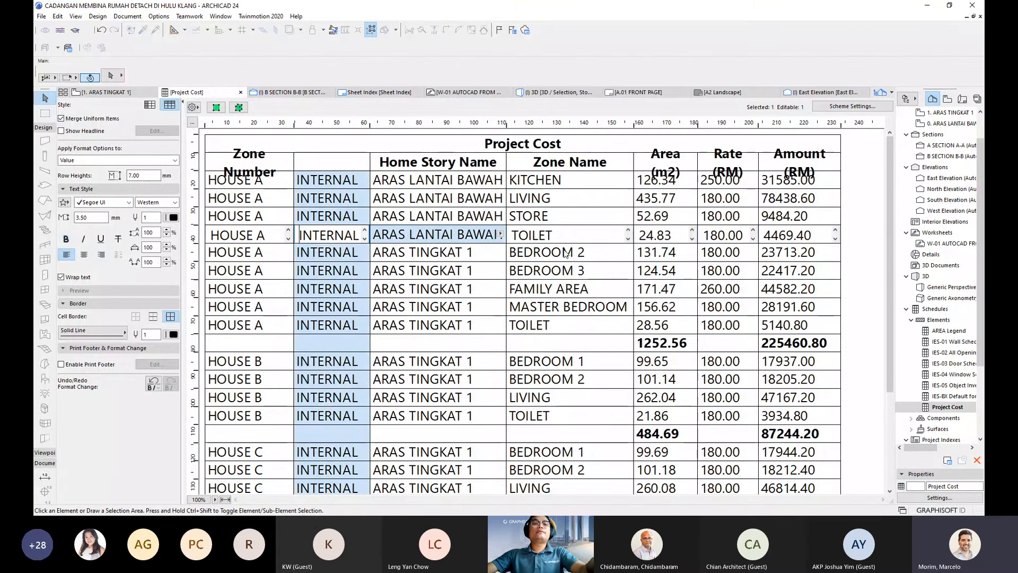
- From the ARAS TINGKAT 1 floor plan, limit the stories shown in 3D to 0. ARAS LANTAI BAWAH only
key(F2)
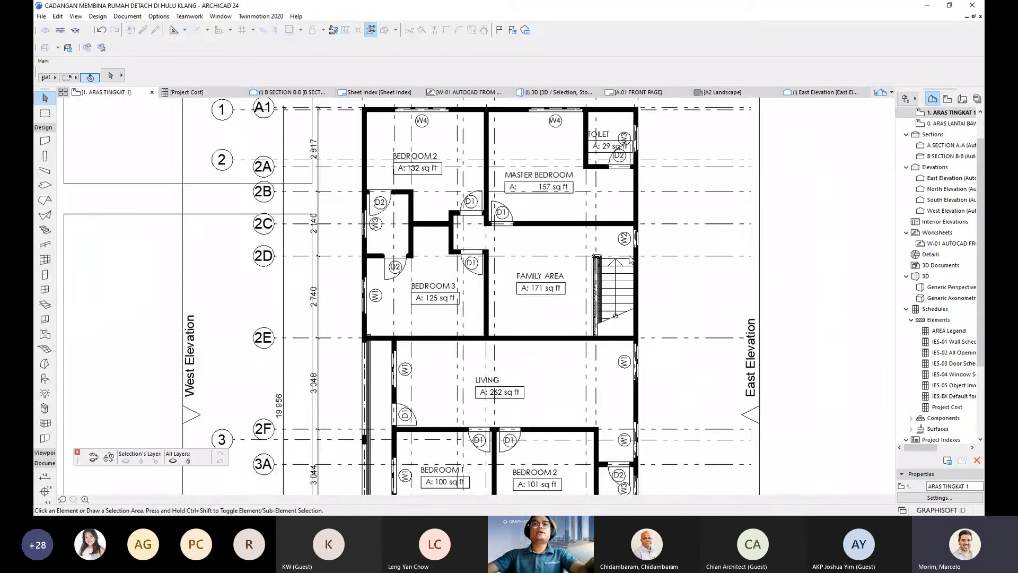
scroll(525, 323, up, 3)
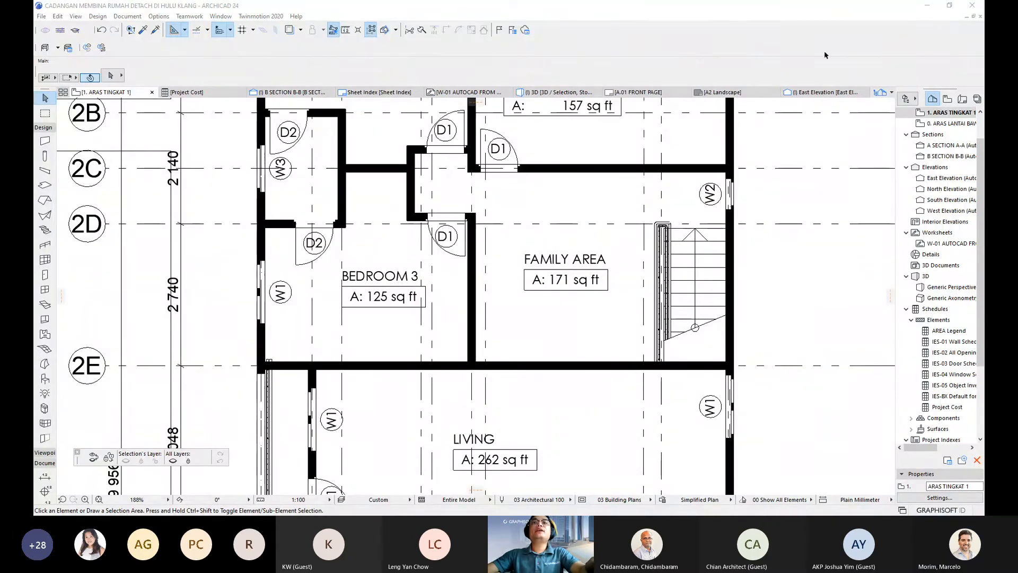
middle_drag(583, 260, 584, 317)
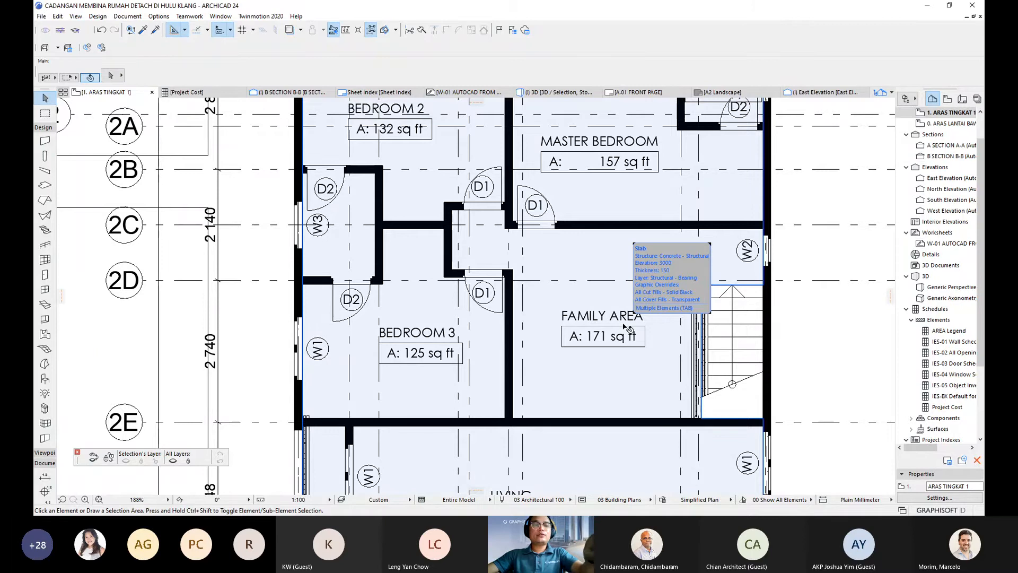
key(ctrl+shift+F5)
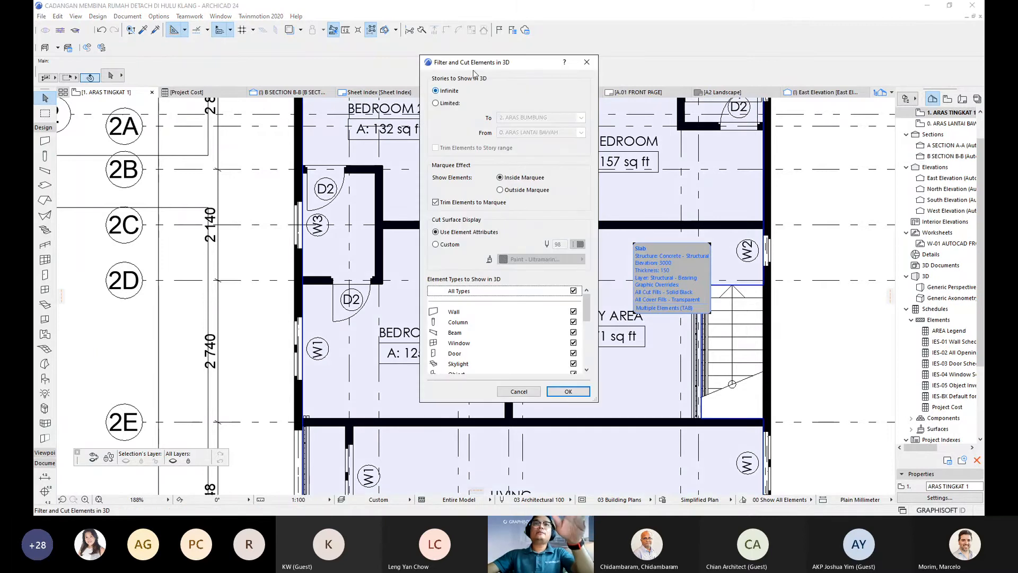
drag(473, 66, 458, 112)
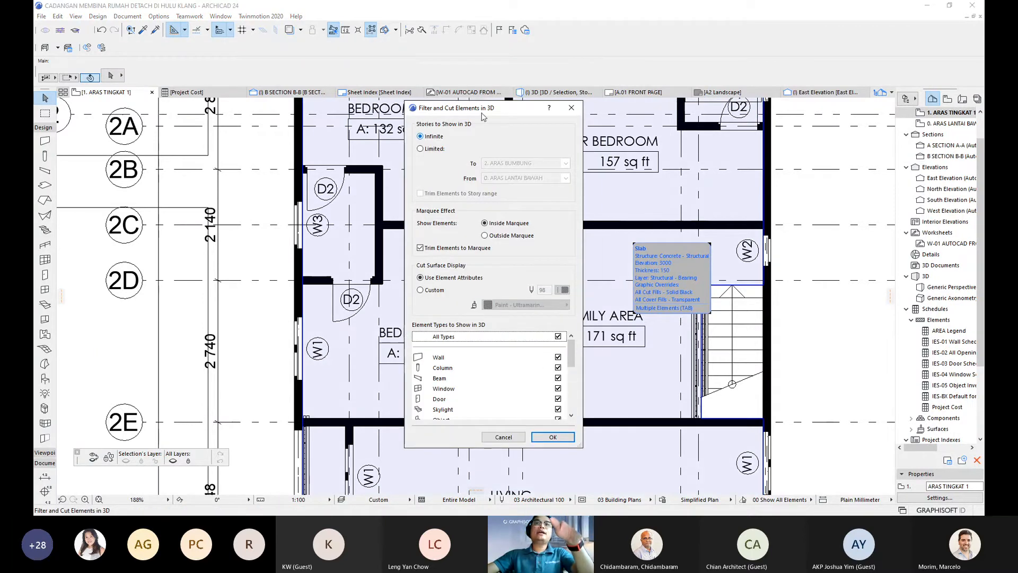
scroll(566, 370, down, 3)
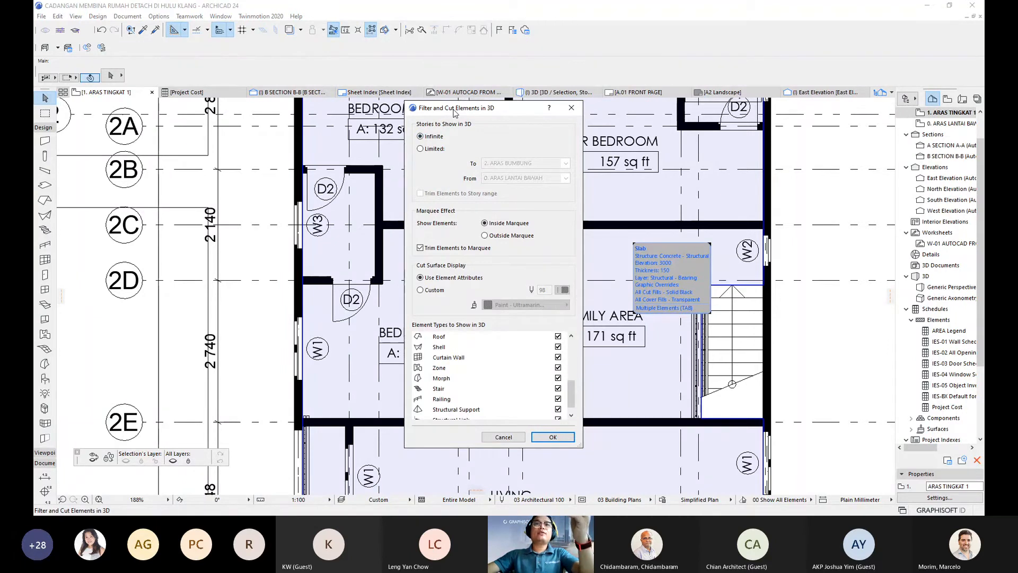
drag(455, 111, 422, 108)
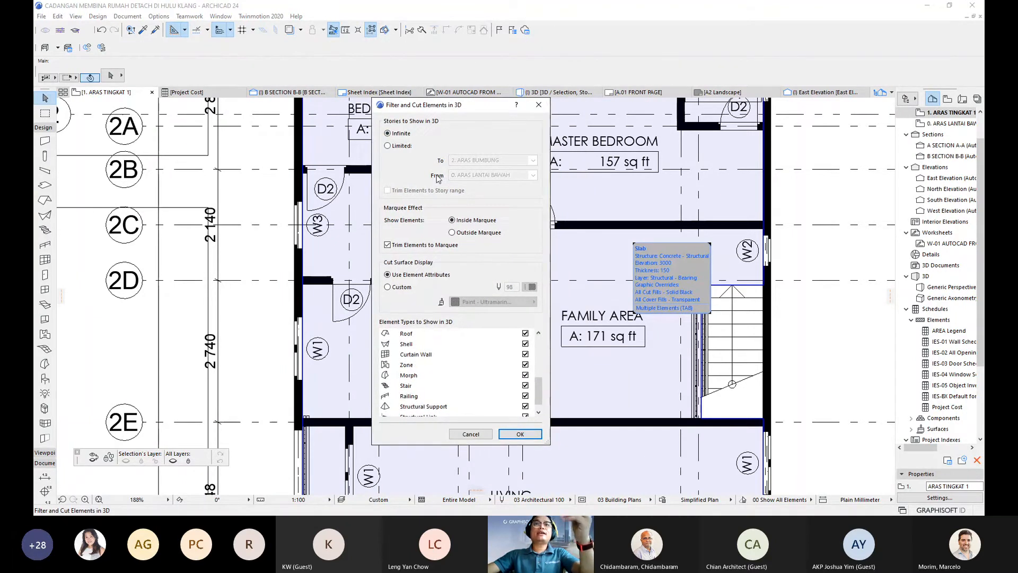
click(399, 147)
click(492, 160)
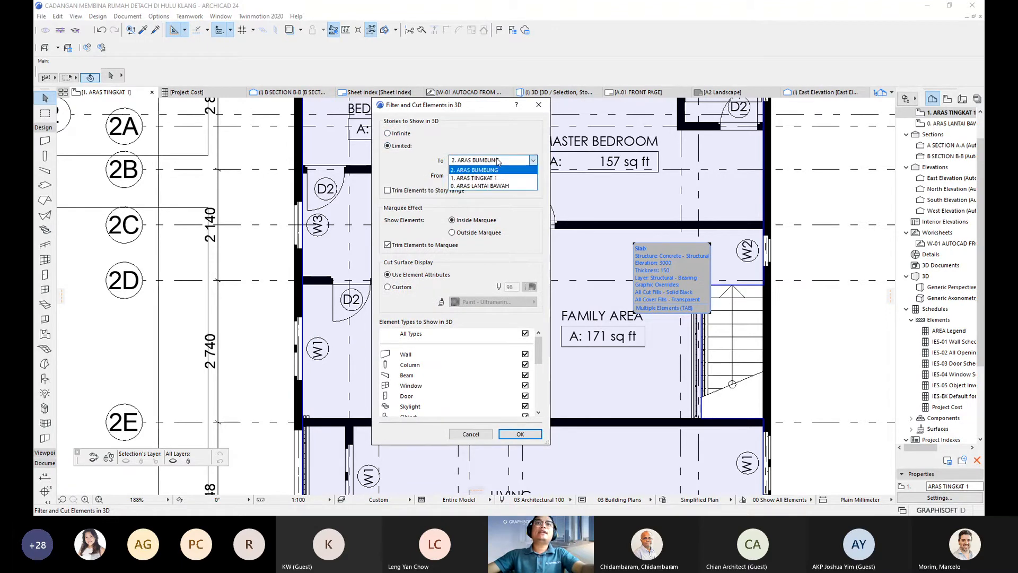
click(483, 185)
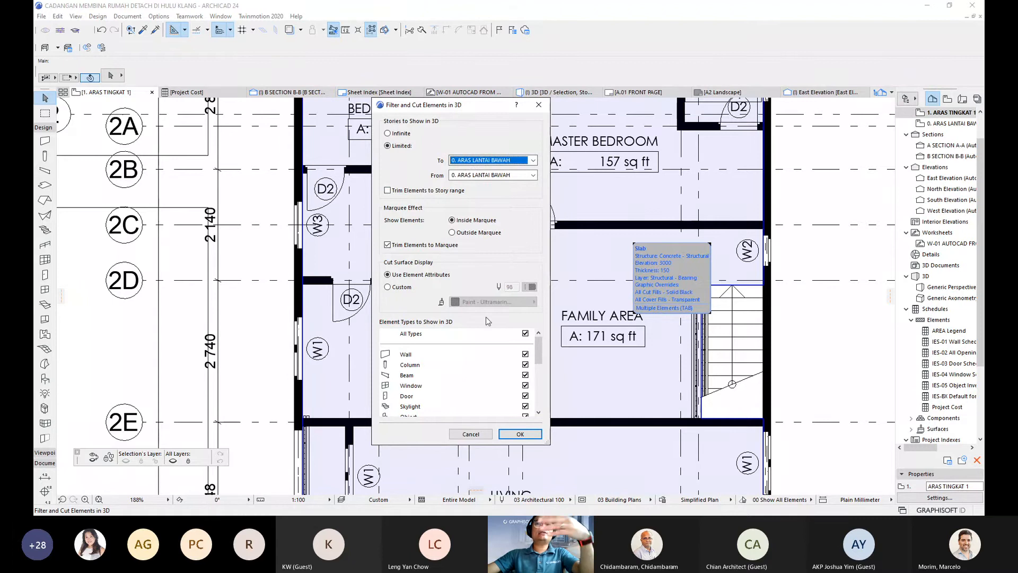
click(517, 434)
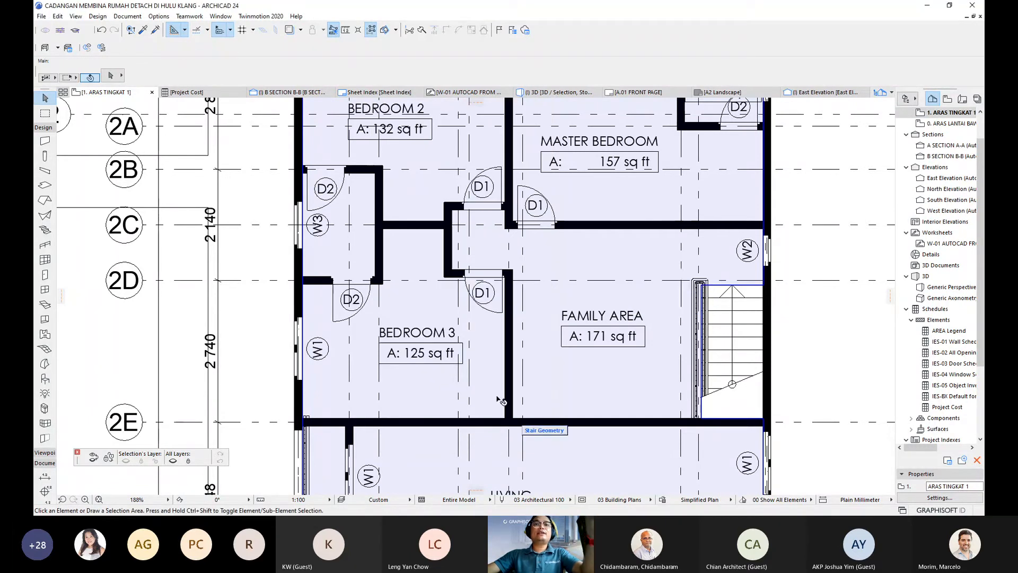
- Show the story-filtered model in 3D and inspect the ground floor and its zones from a side angle
scroll(464, 347, down, 2)
scroll(465, 347, down, 2)
key(F3)
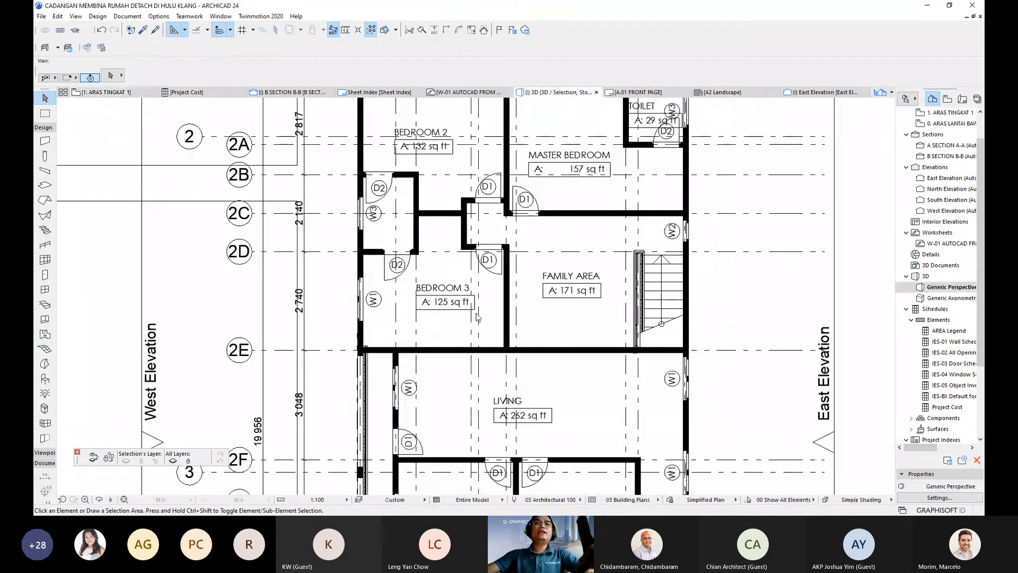
scroll(495, 308, down, 3)
shift+middle_drag(495, 307, 354, 321)
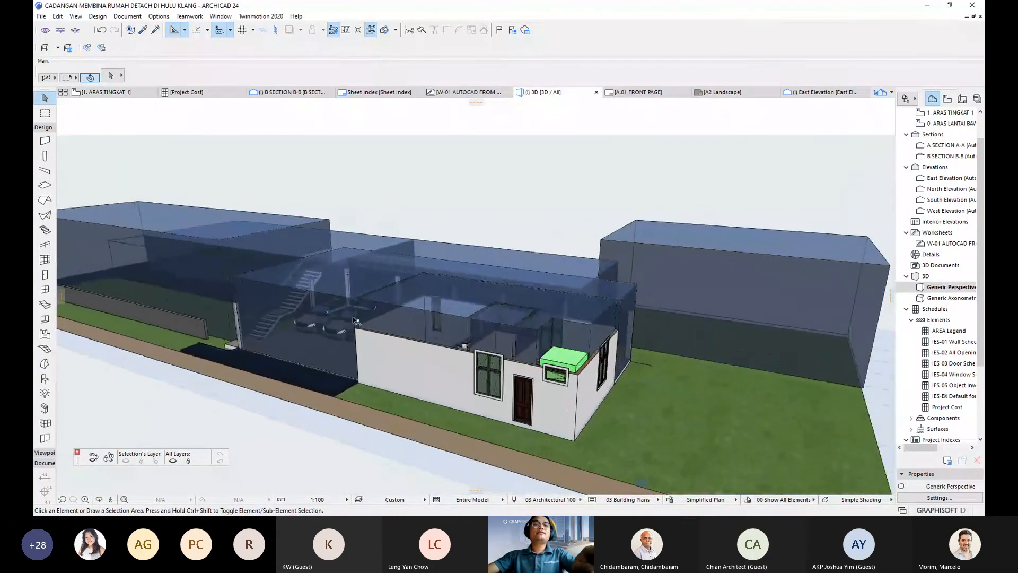
- Set the stories shown in 3D back to Infinite and return to the ARAS TINGKAT 1 floor plan
key(ctrl+shift+F5)
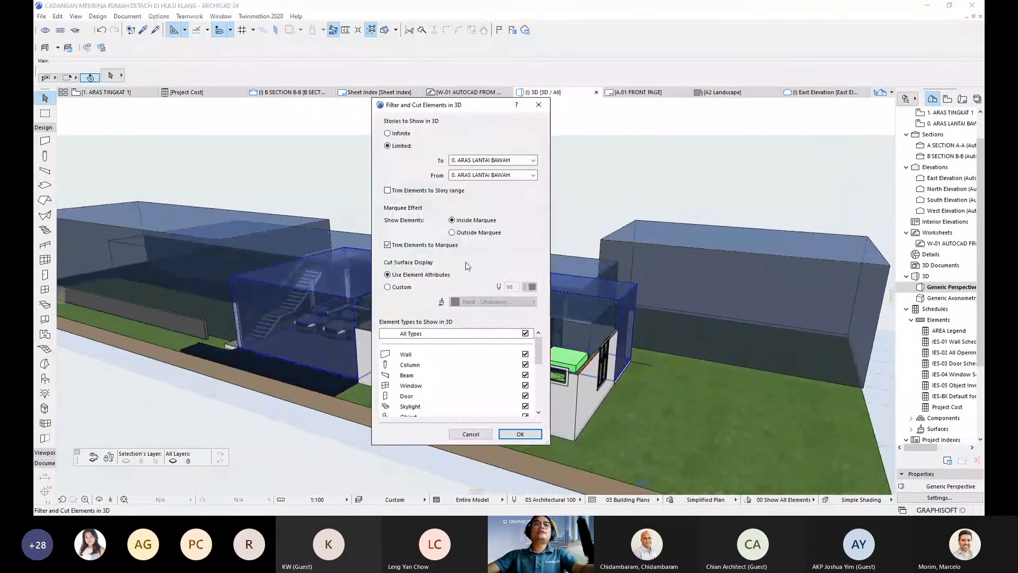
click(392, 134)
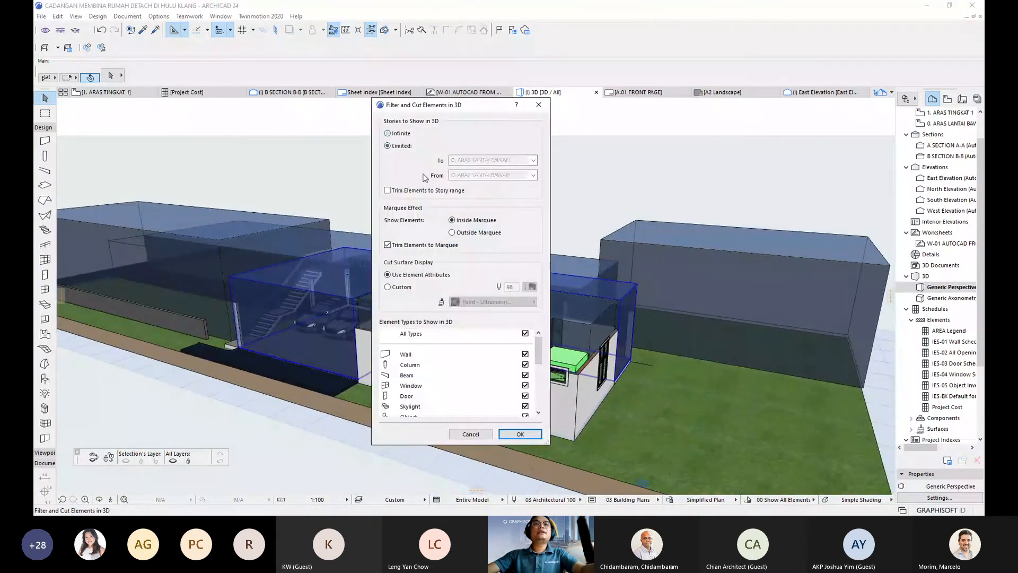
click(522, 436)
drag(510, 348, 466, 335)
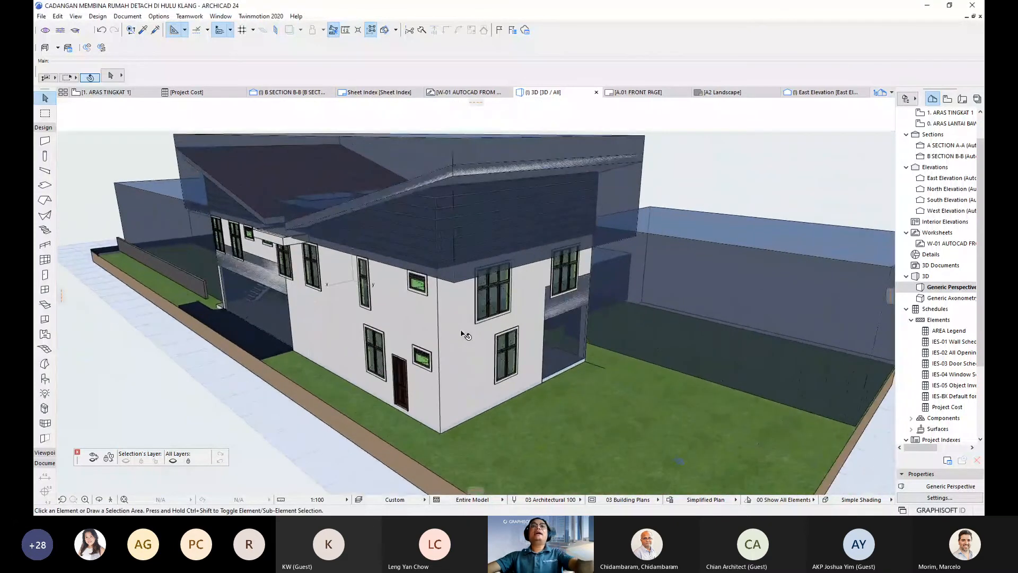
key(F2)
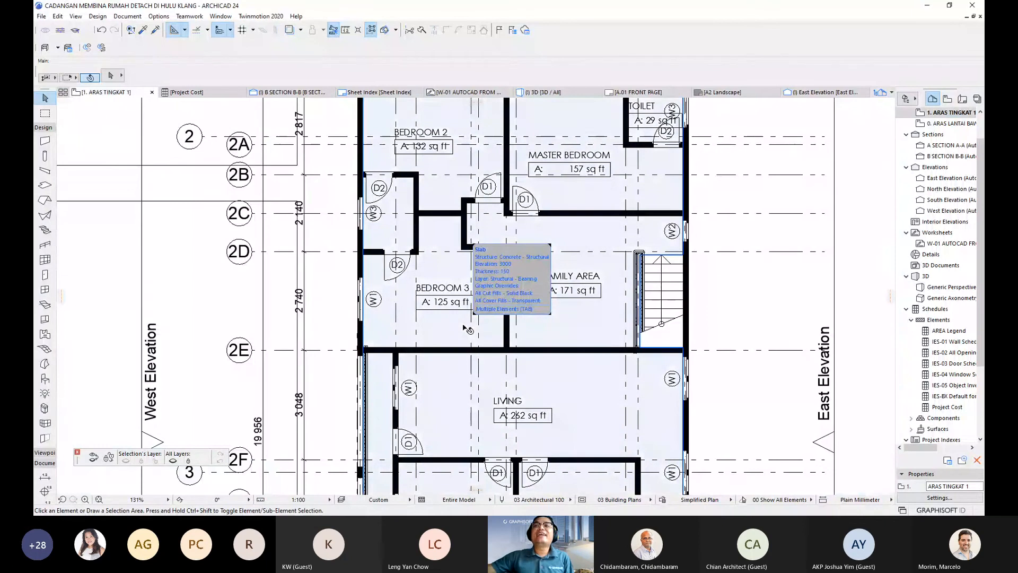
scroll(590, 203, down, 5)
scroll(547, 316, up, 5)
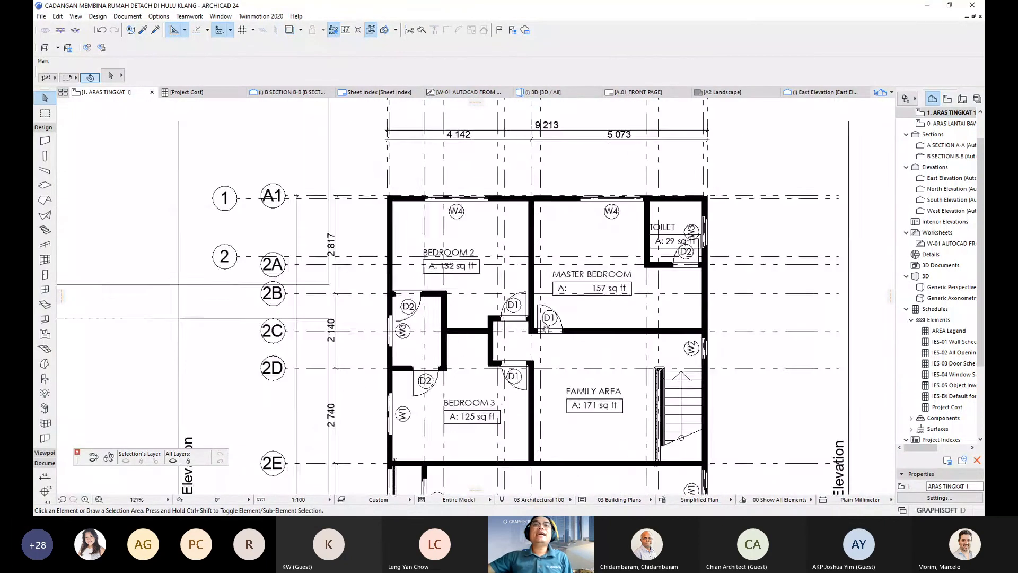